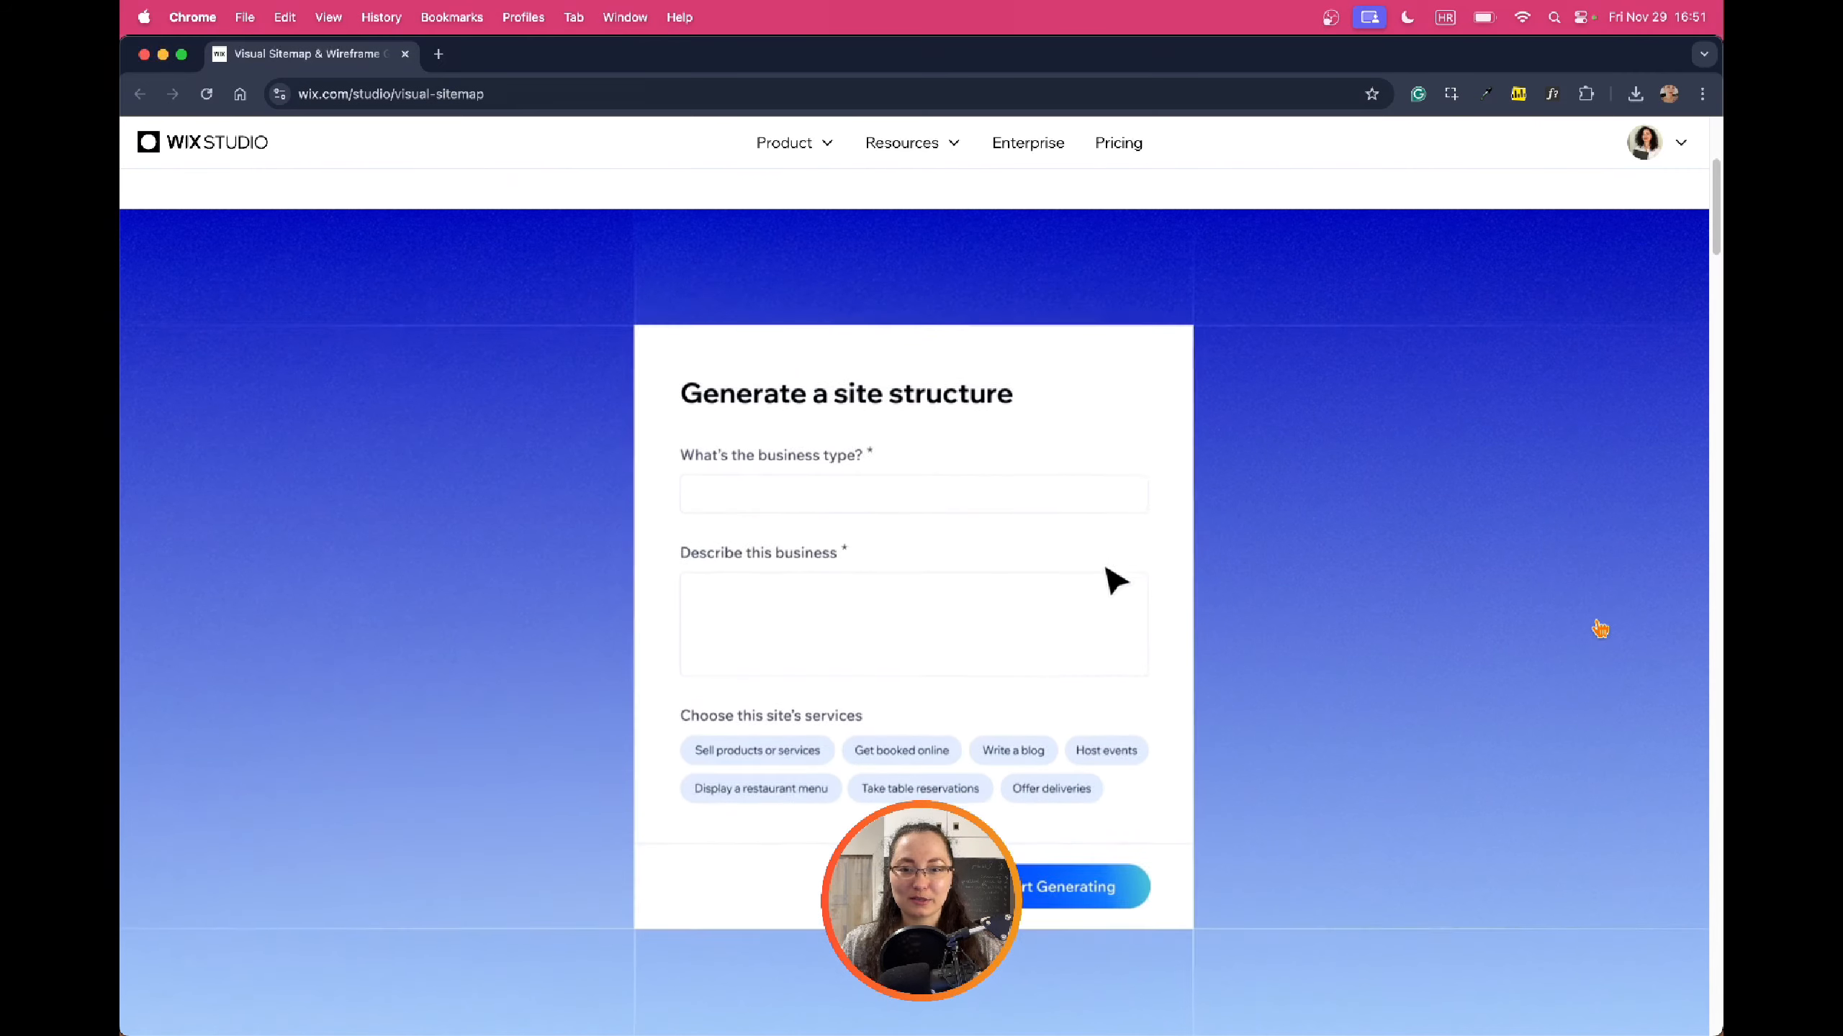
Look over the Visual Sitemap landing page, then launch Generate now in a new tab
scroll(1596, 628, down, 1)
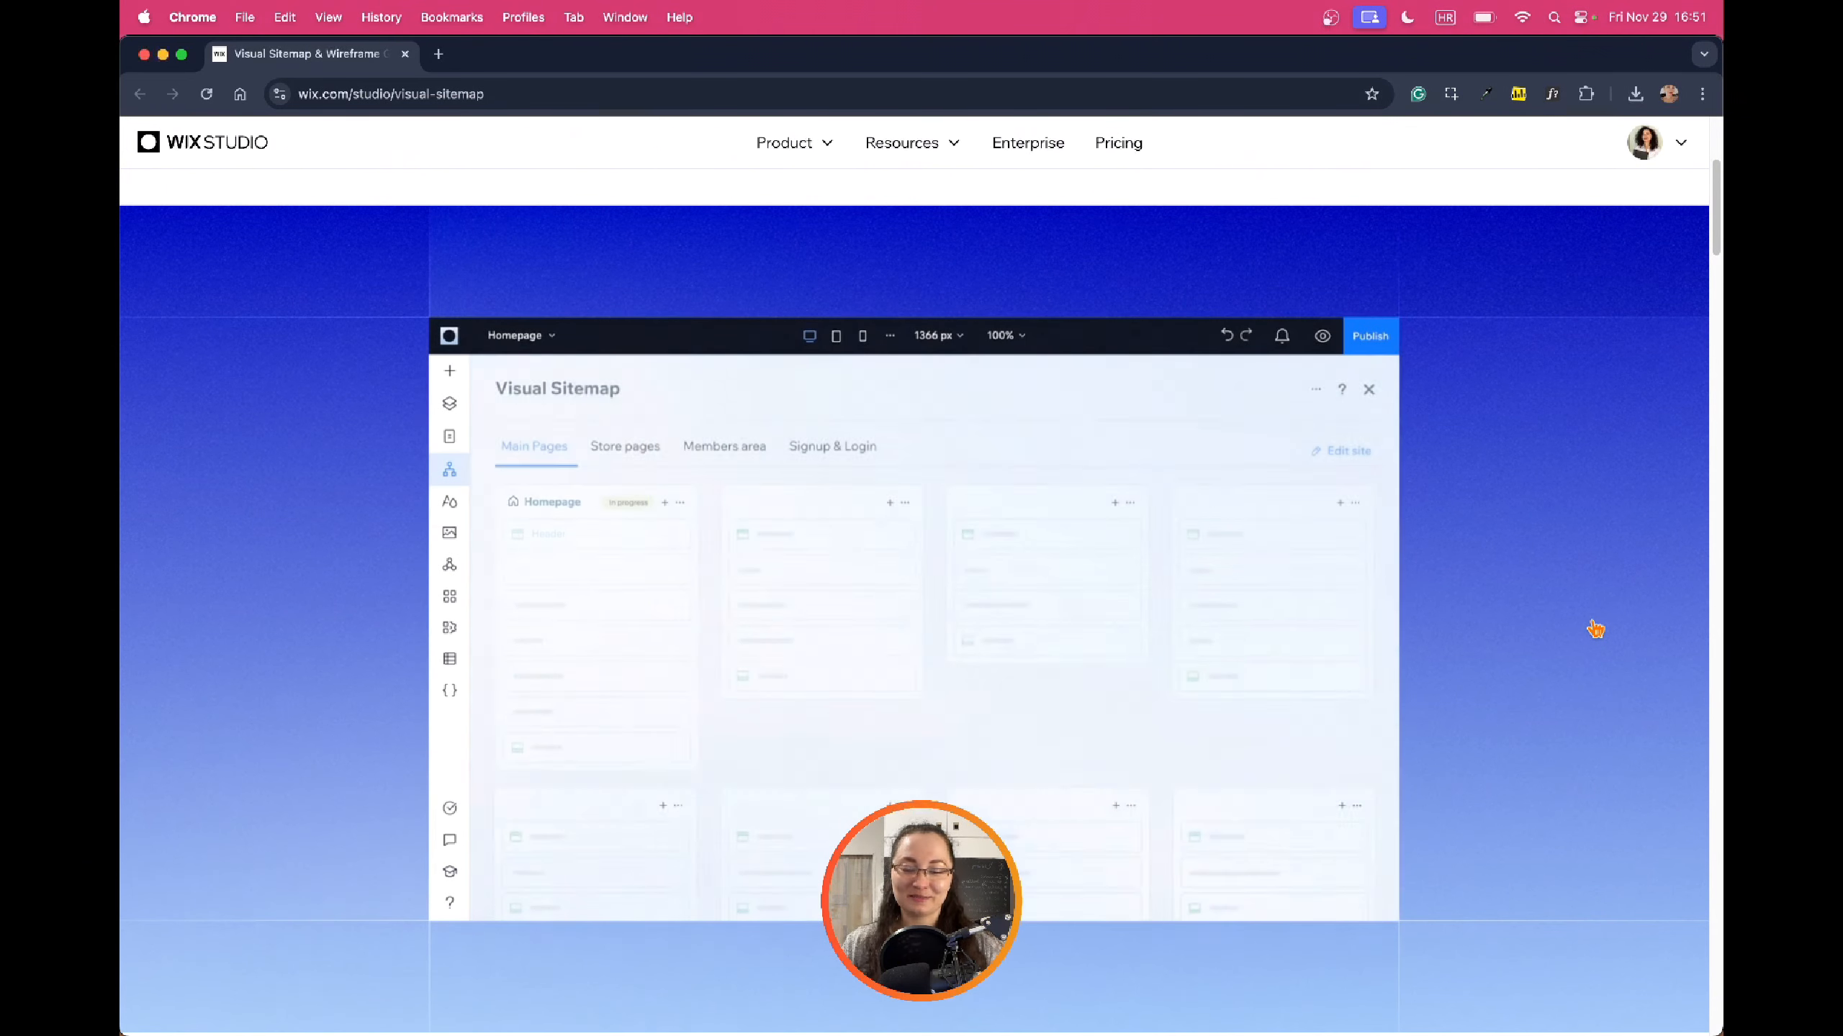
scroll(1594, 628, down, 10)
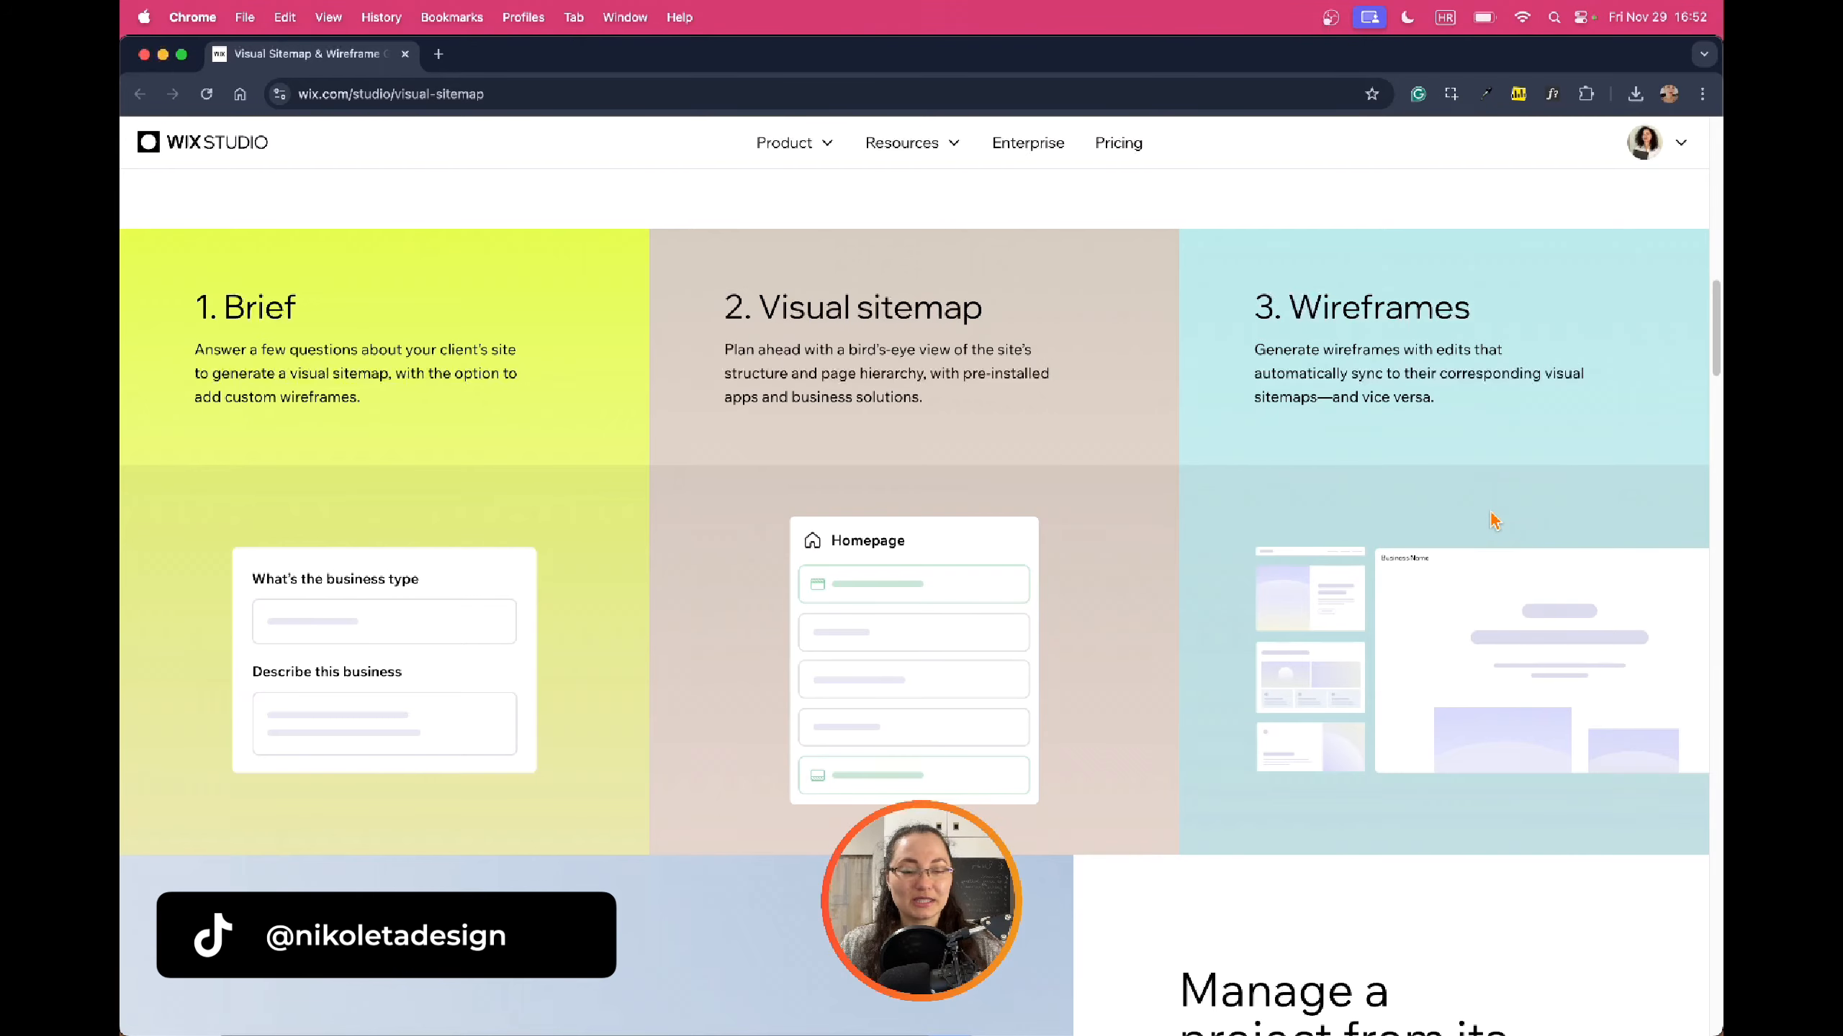
scroll(1493, 519, down, 15)
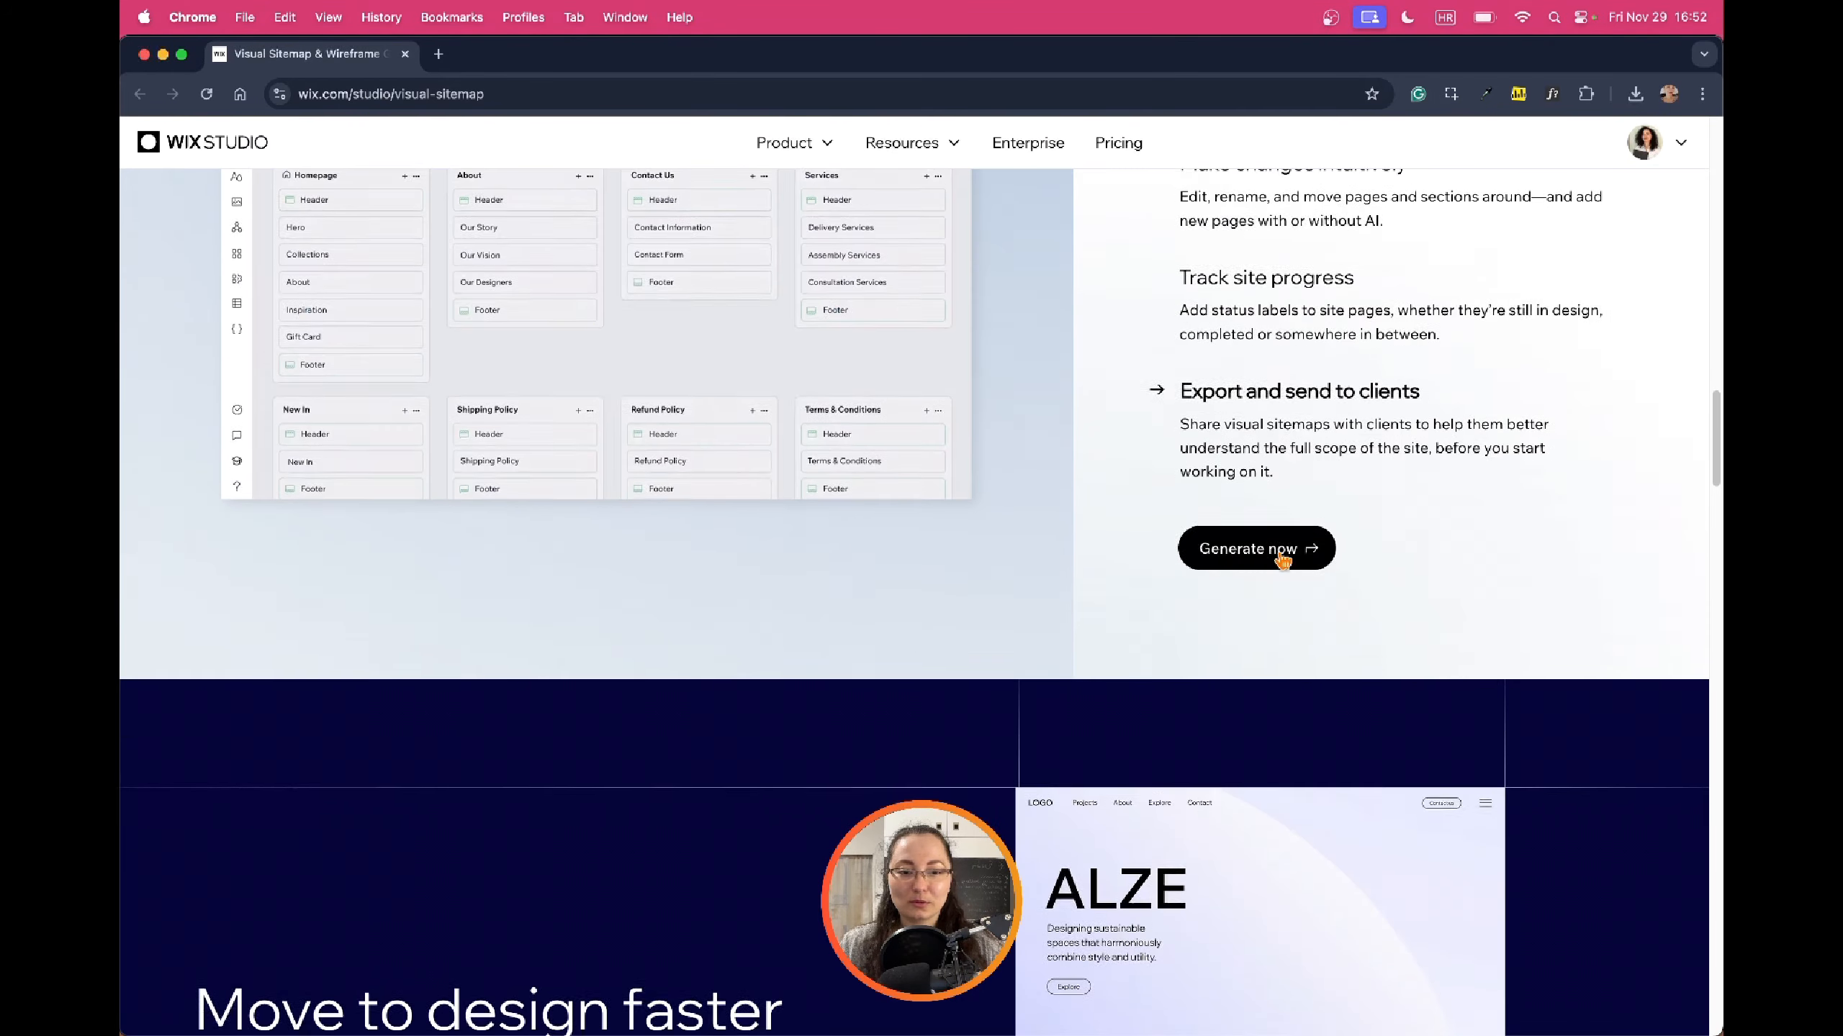
scroll(1283, 559, down, 10)
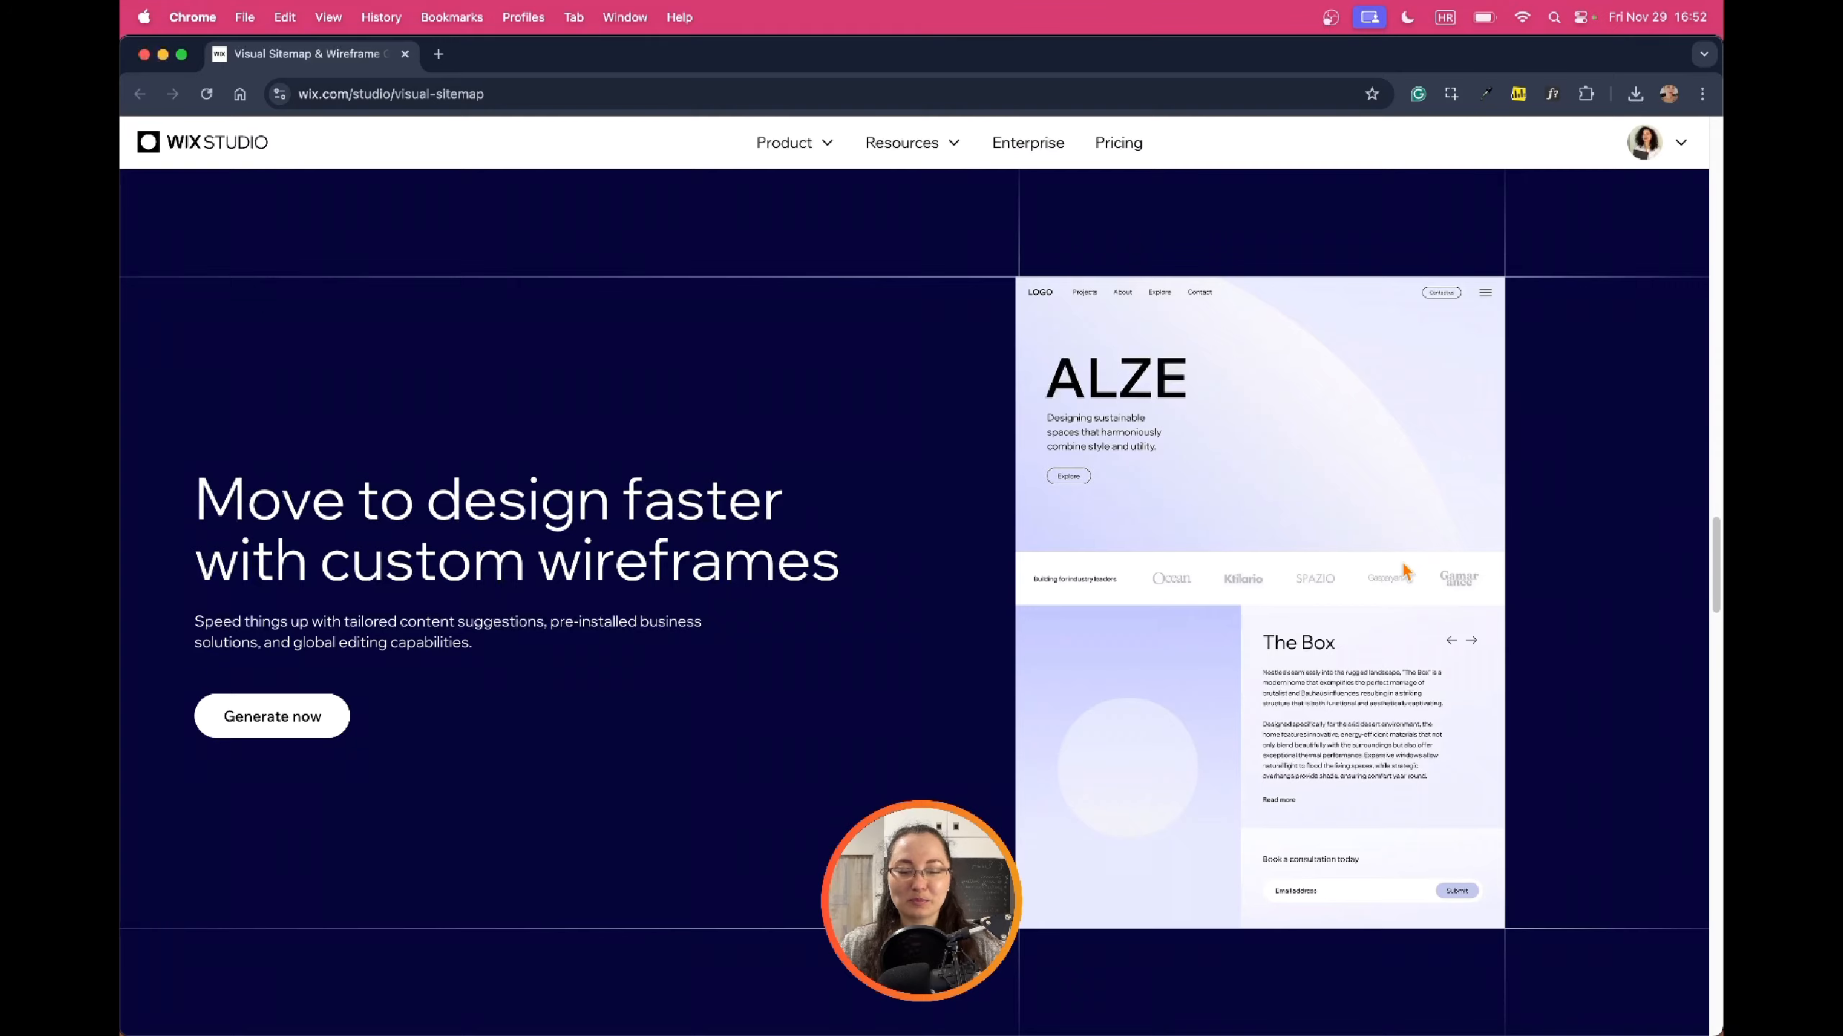
scroll(1404, 570, up, 20)
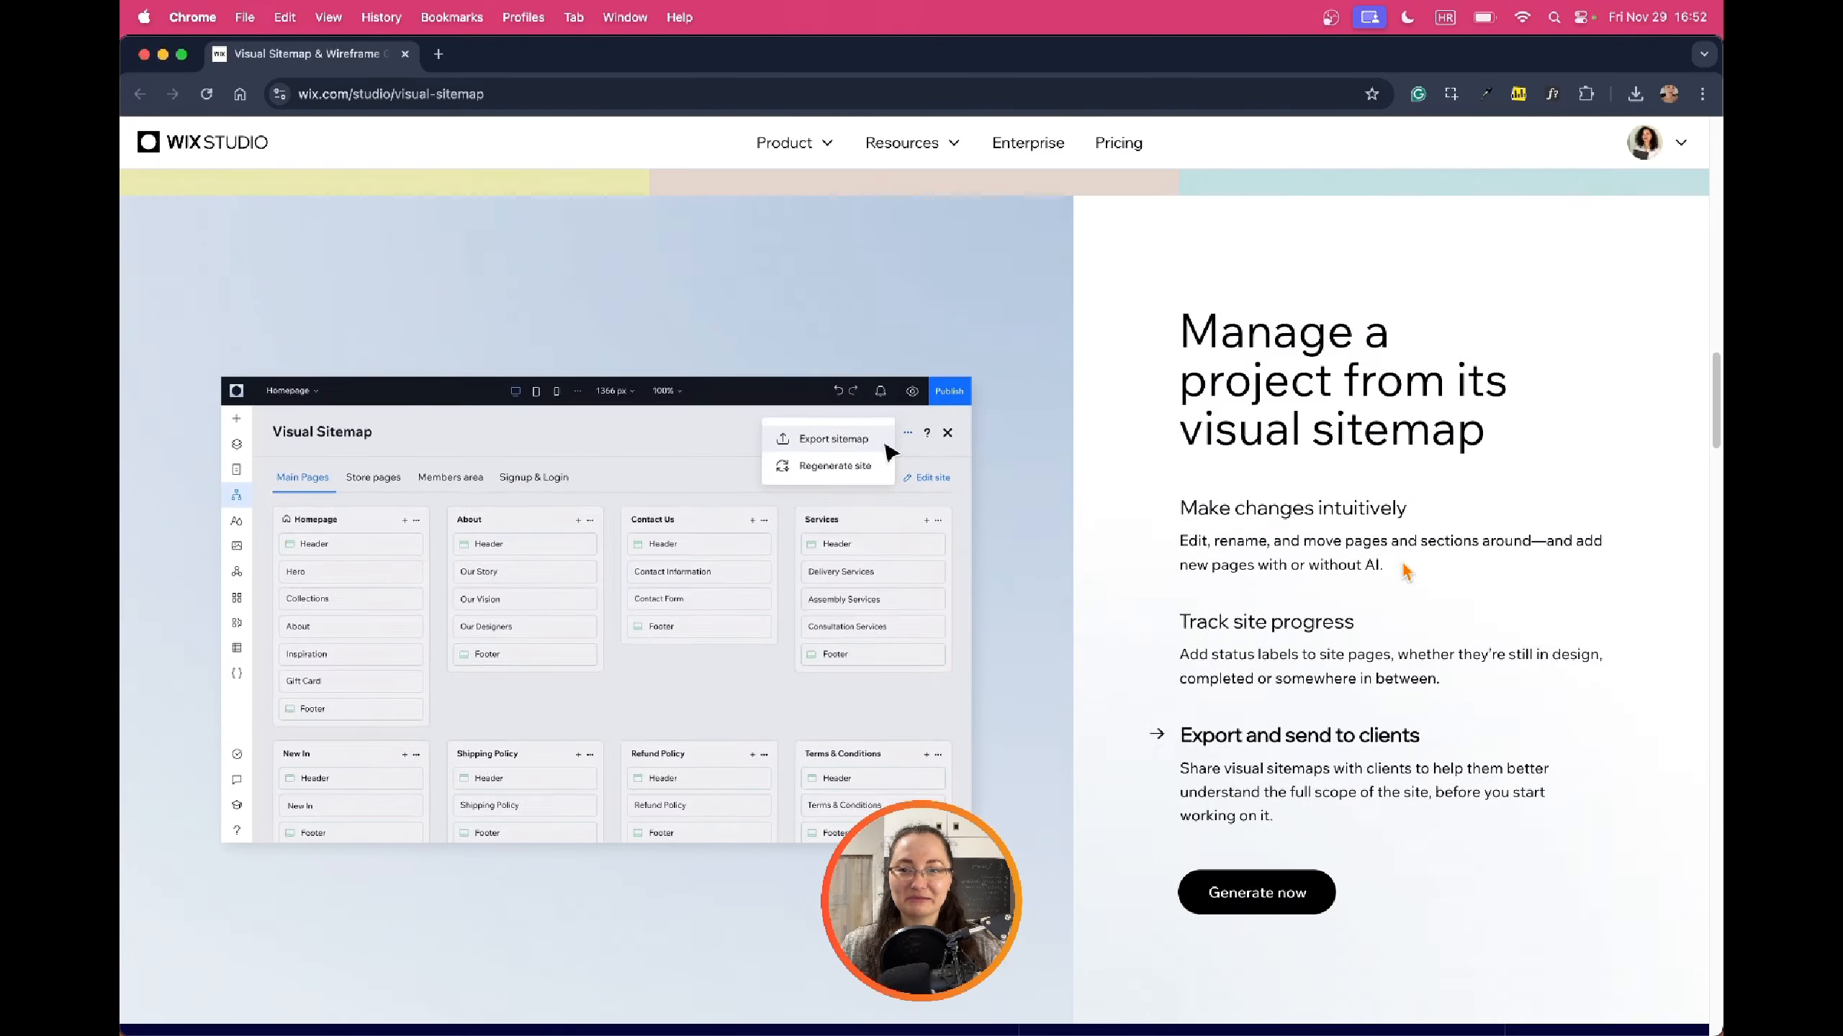
scroll(1403, 570, up, 10)
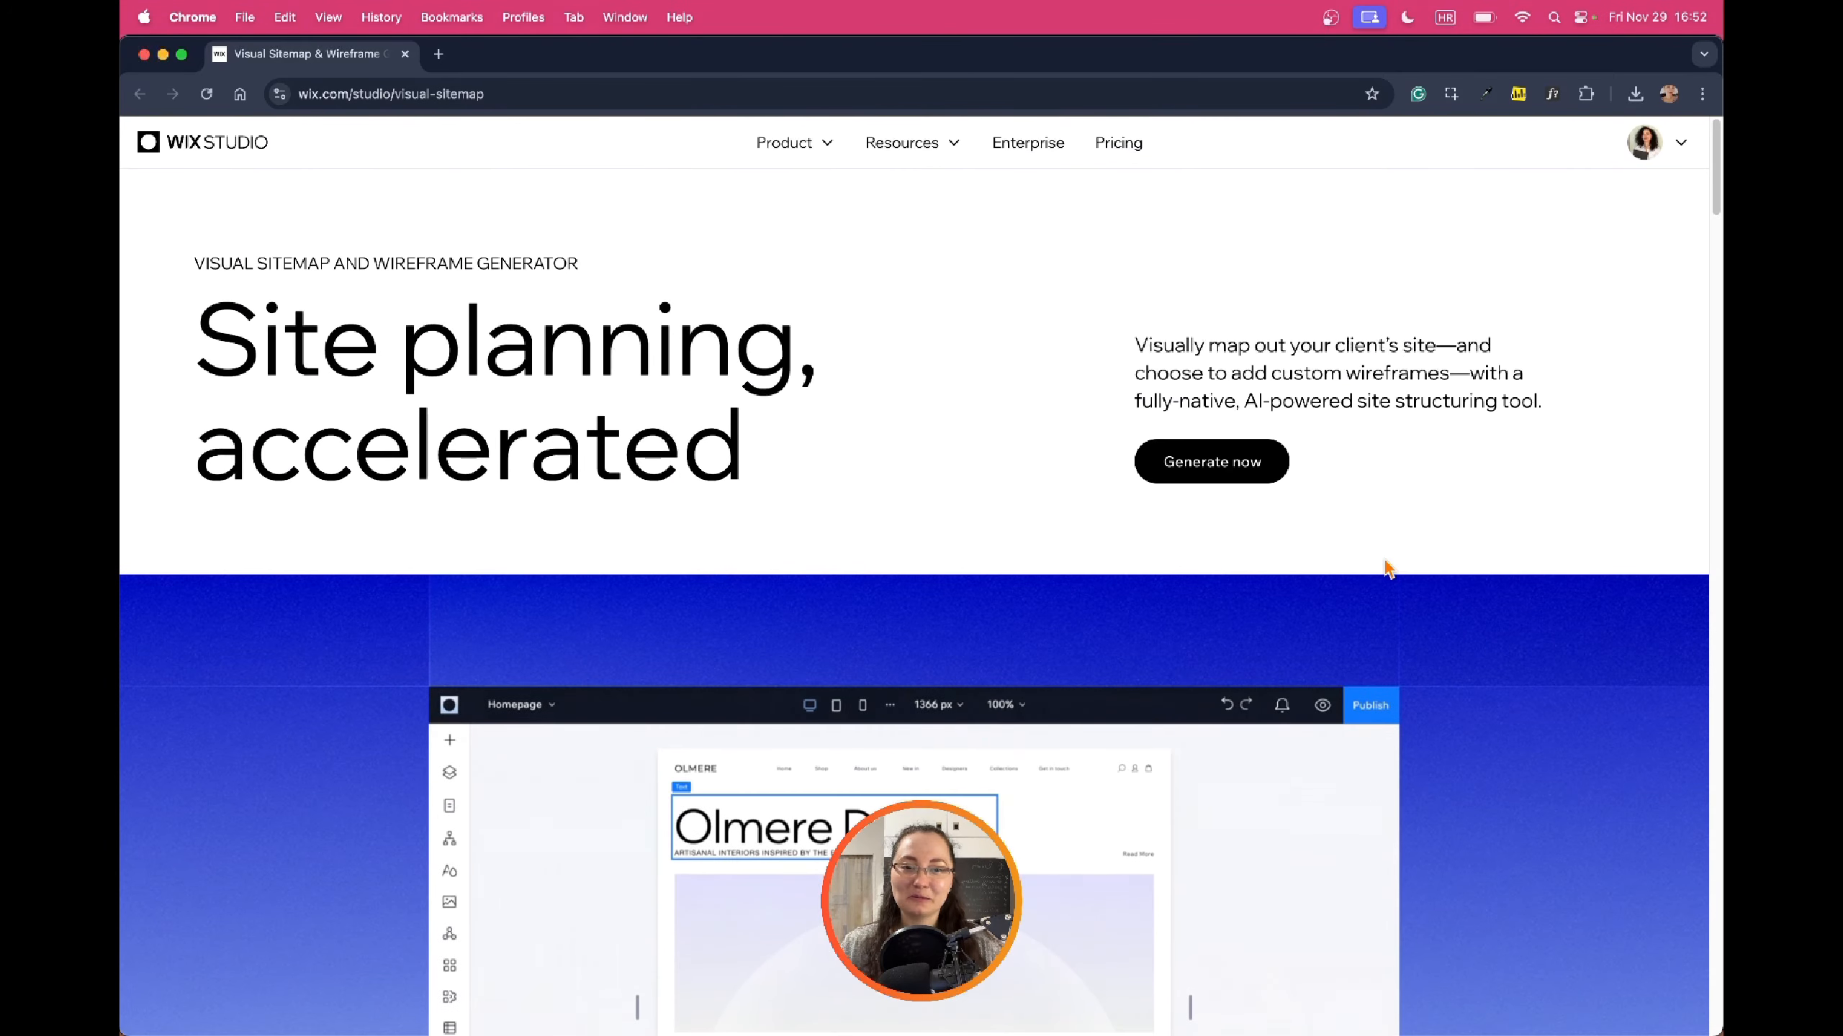
click(1209, 460)
Set the business type to UI Design Portfolio from the suggestions
click(401, 401)
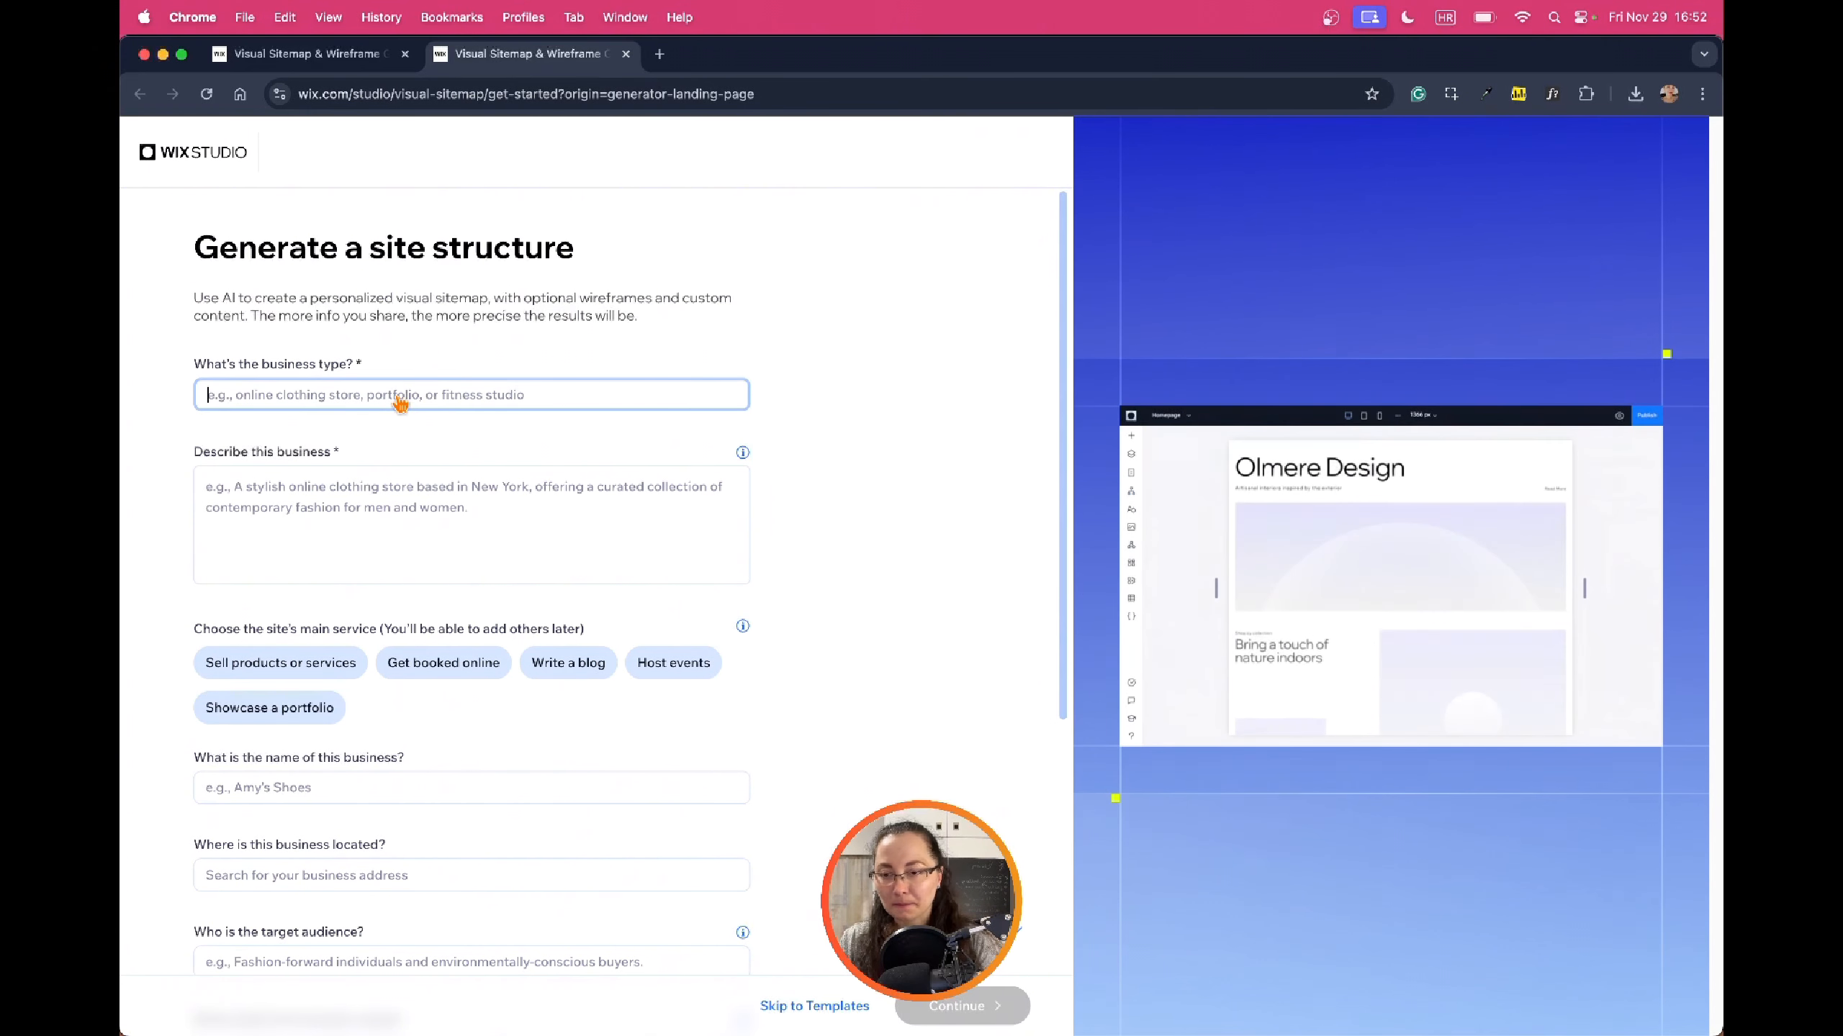
text(Po)
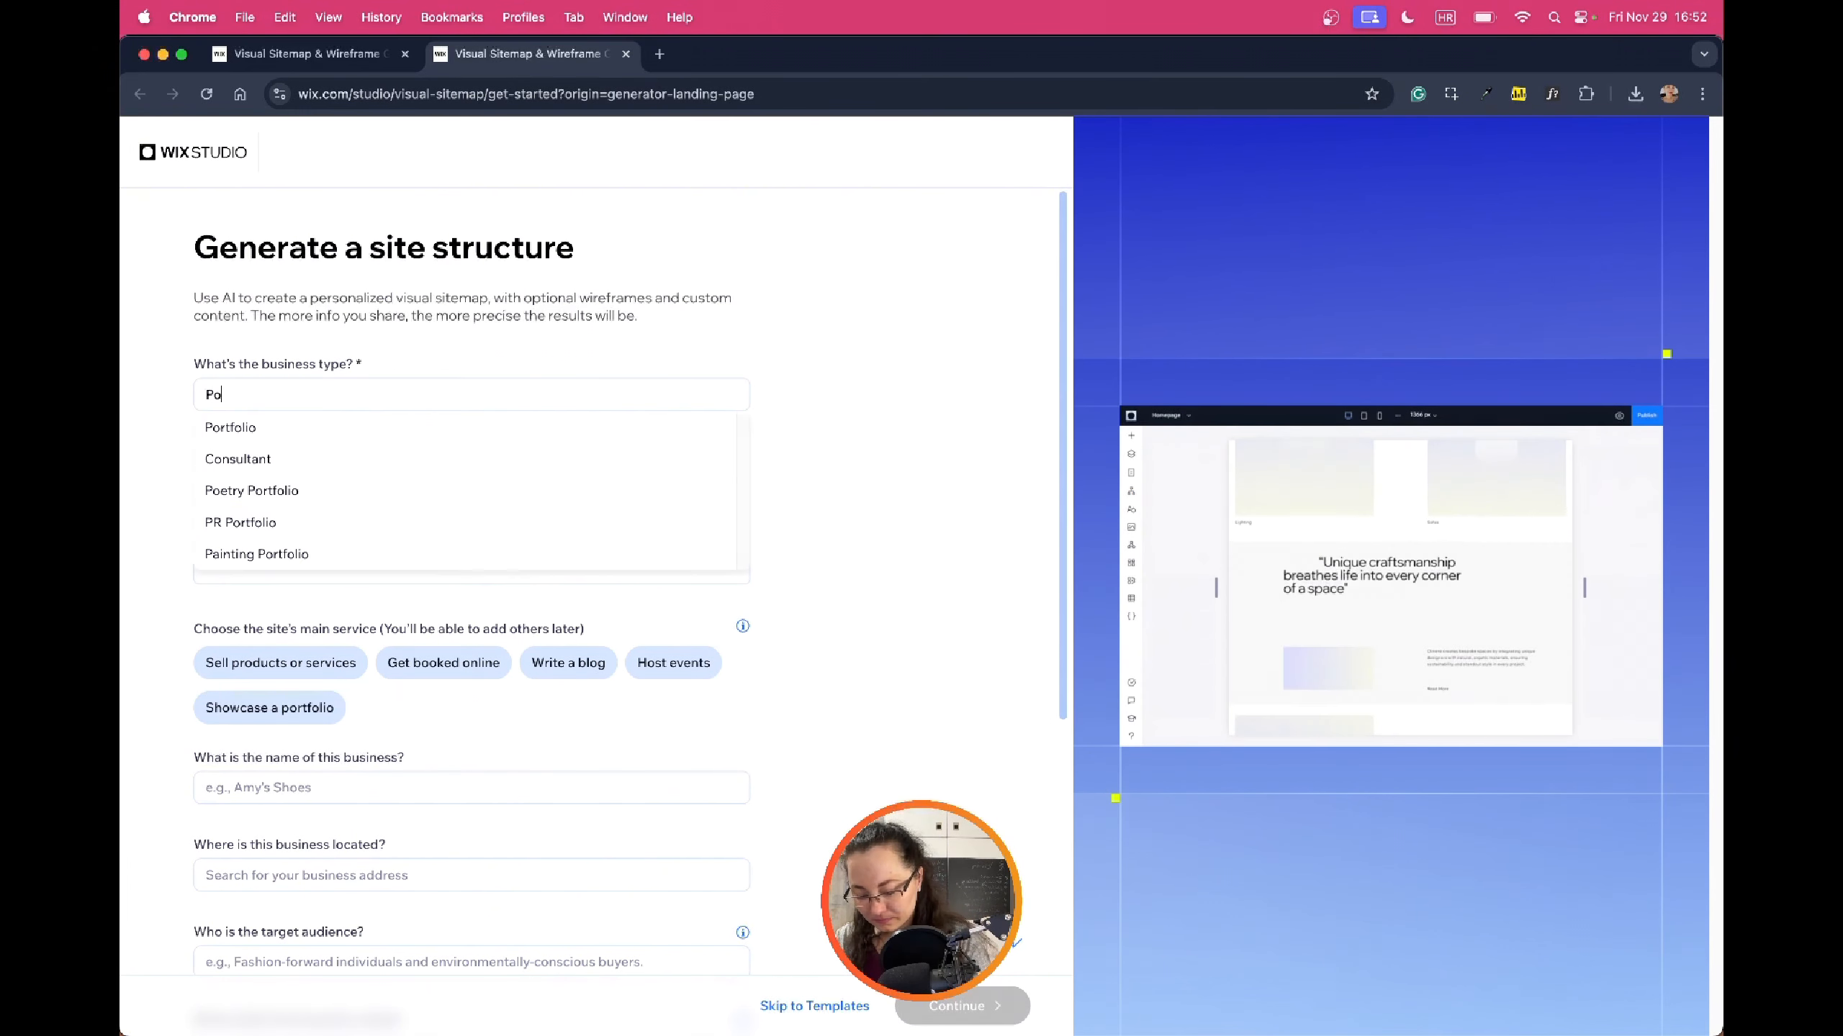
text(rtfolio for)
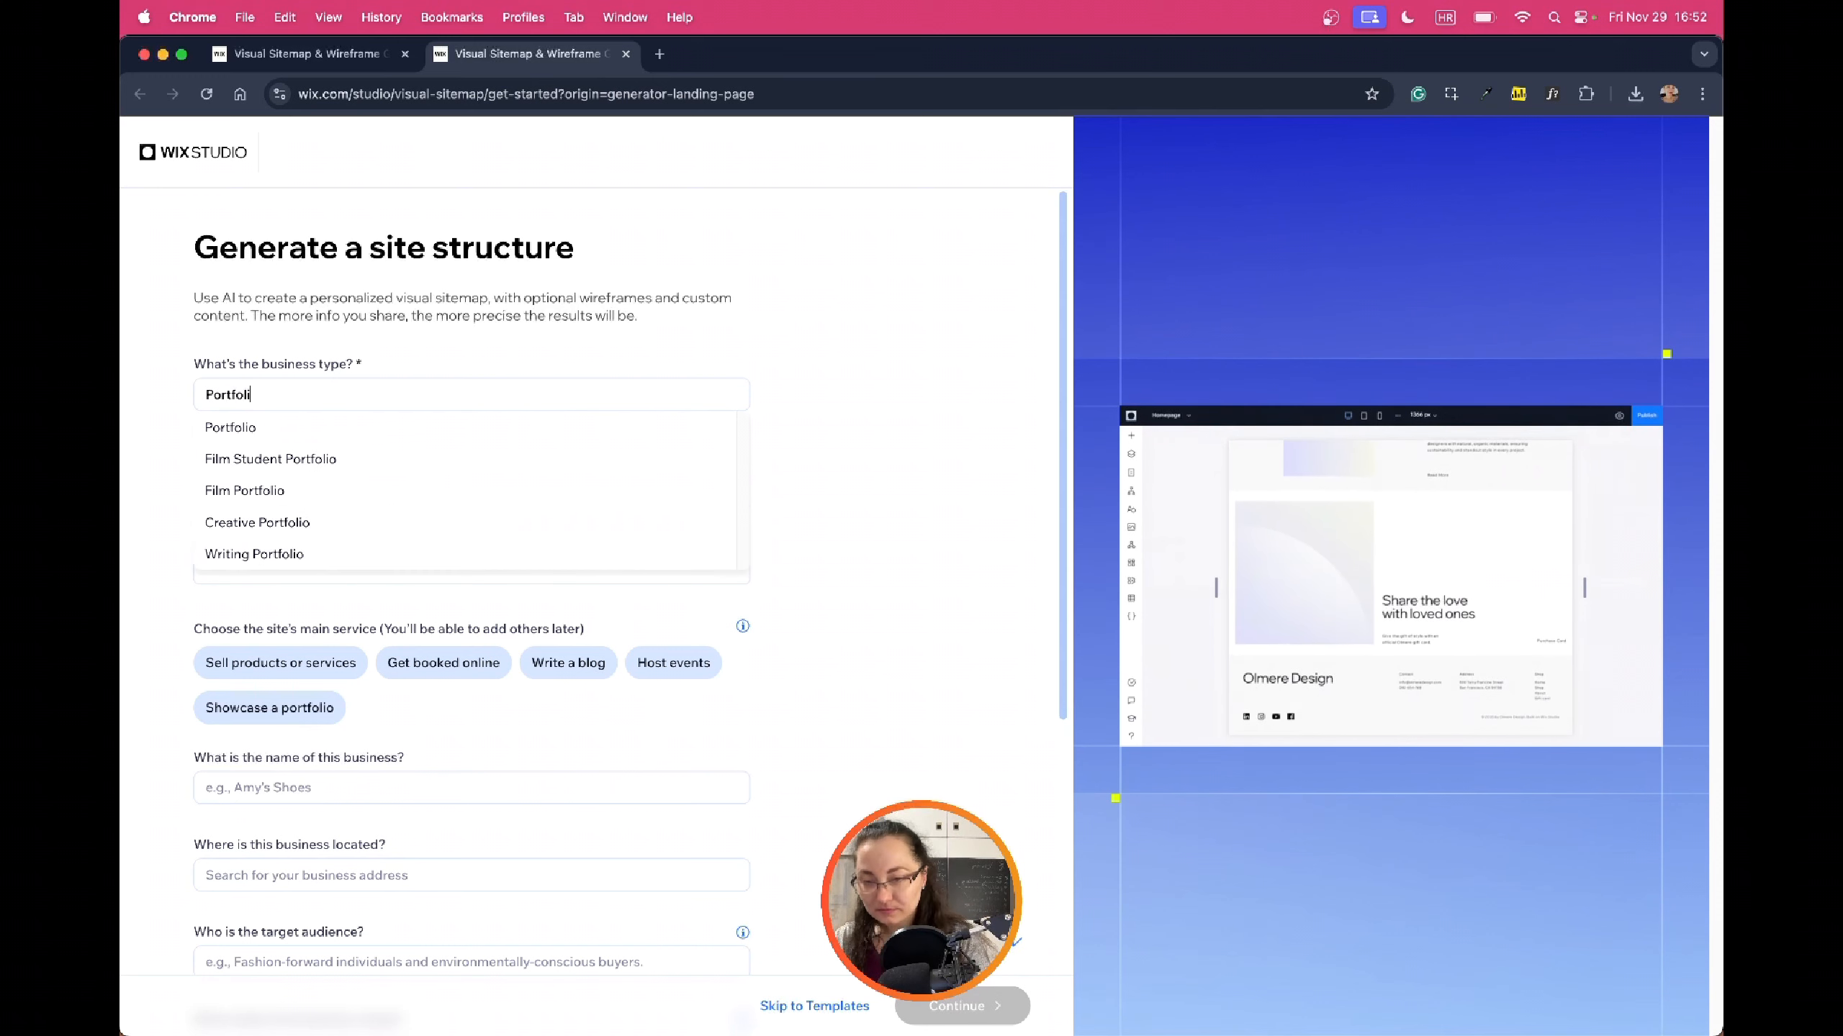
key(BackSpace)
key(BackSpace)
key(BackSpace)
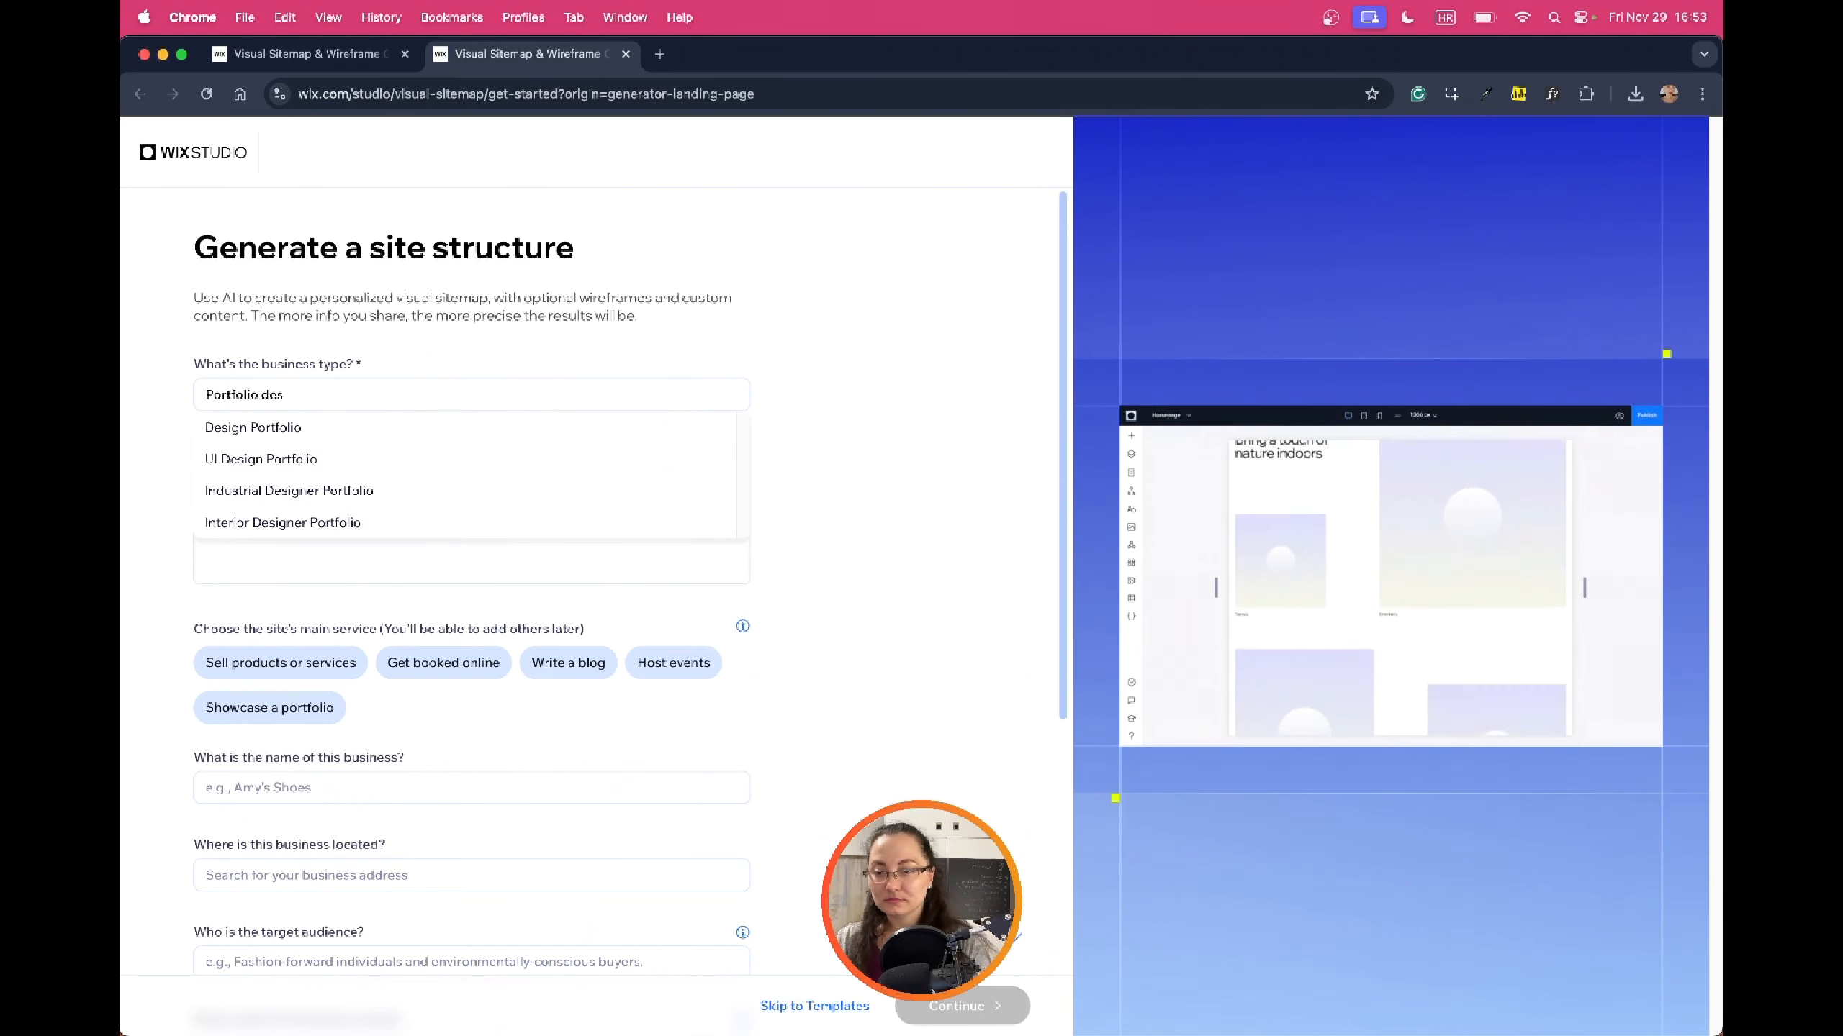
text(des)
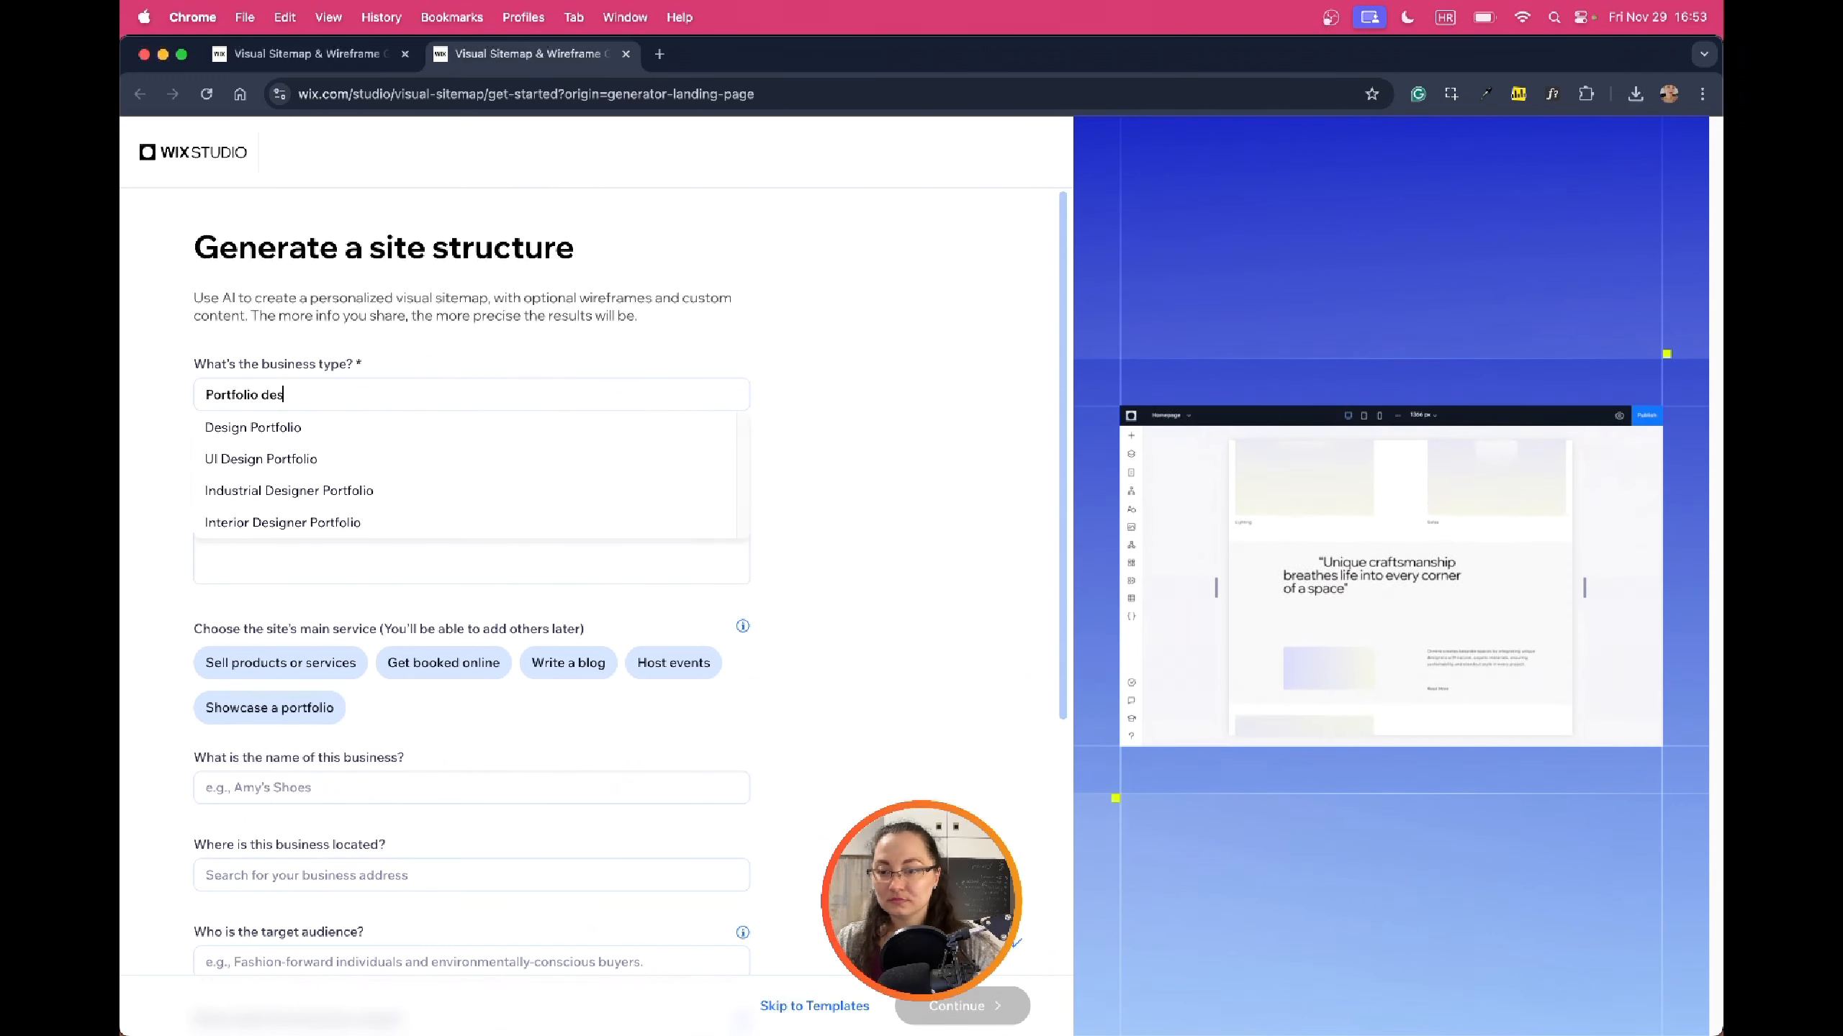
click(402, 458)
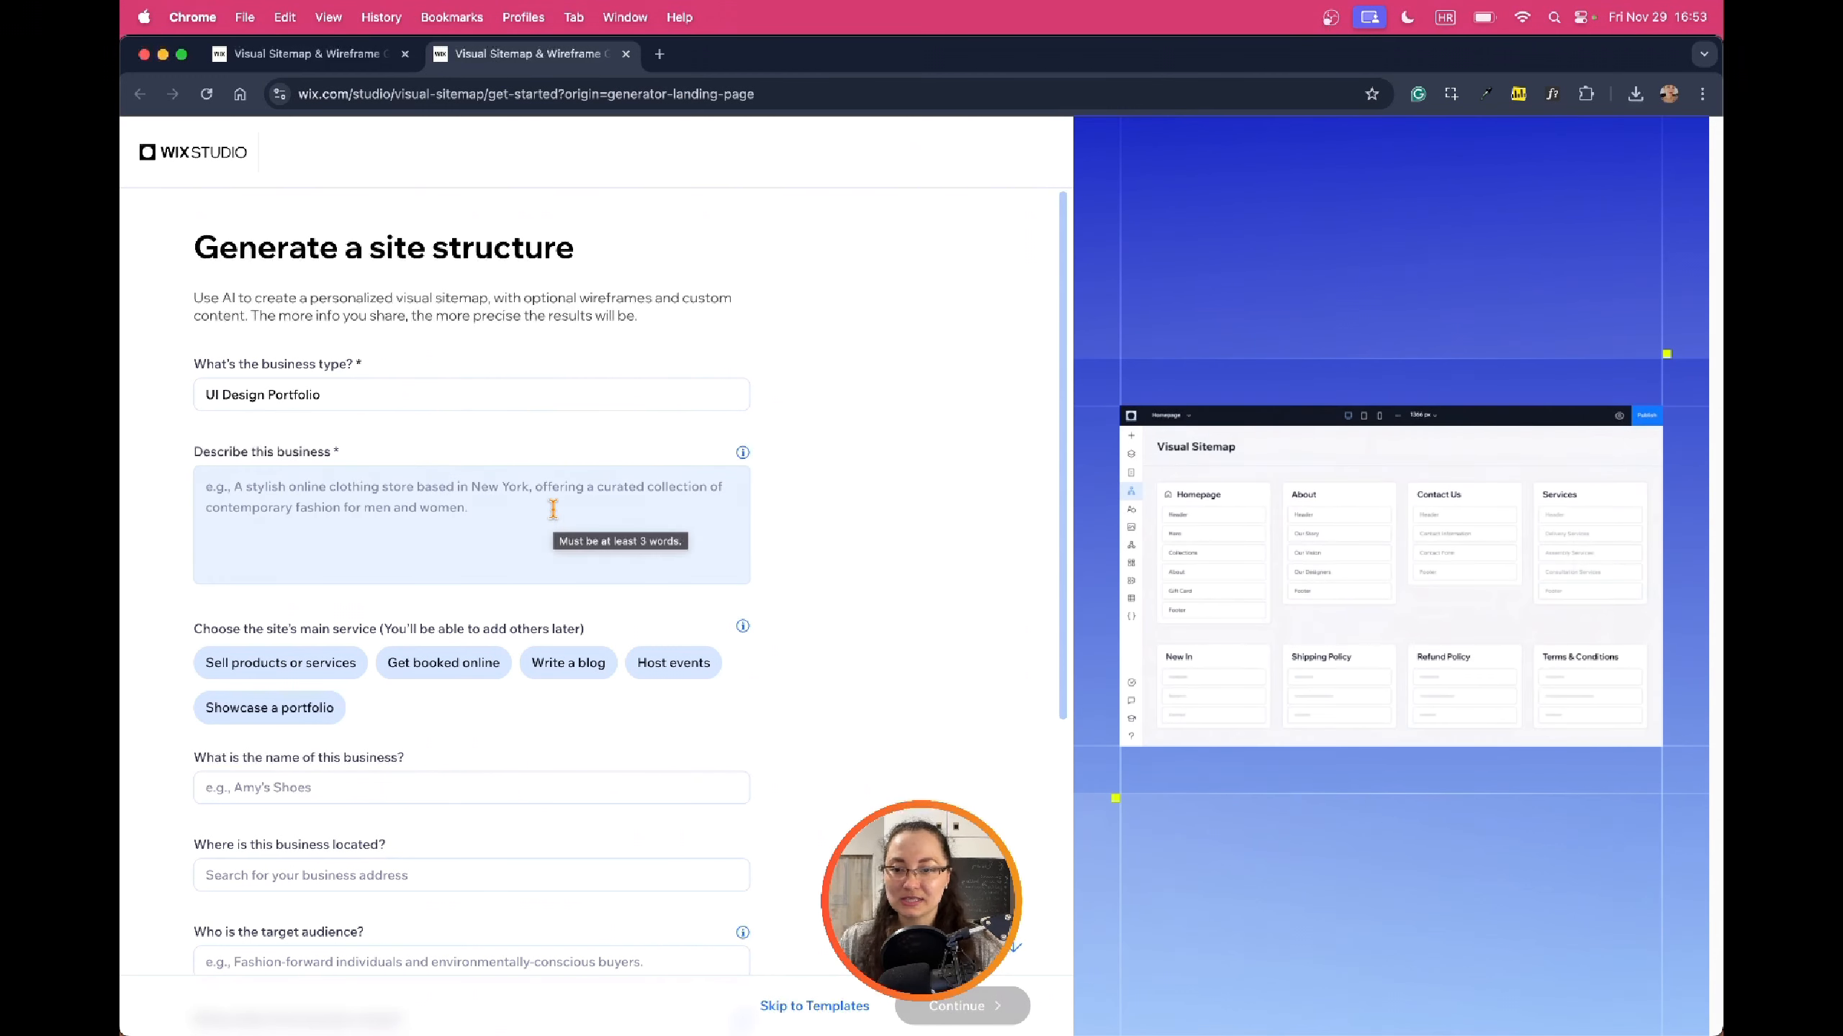
Describe the business as a UI designer specialising in microanimations, mobile design and UX design
click(512, 514)
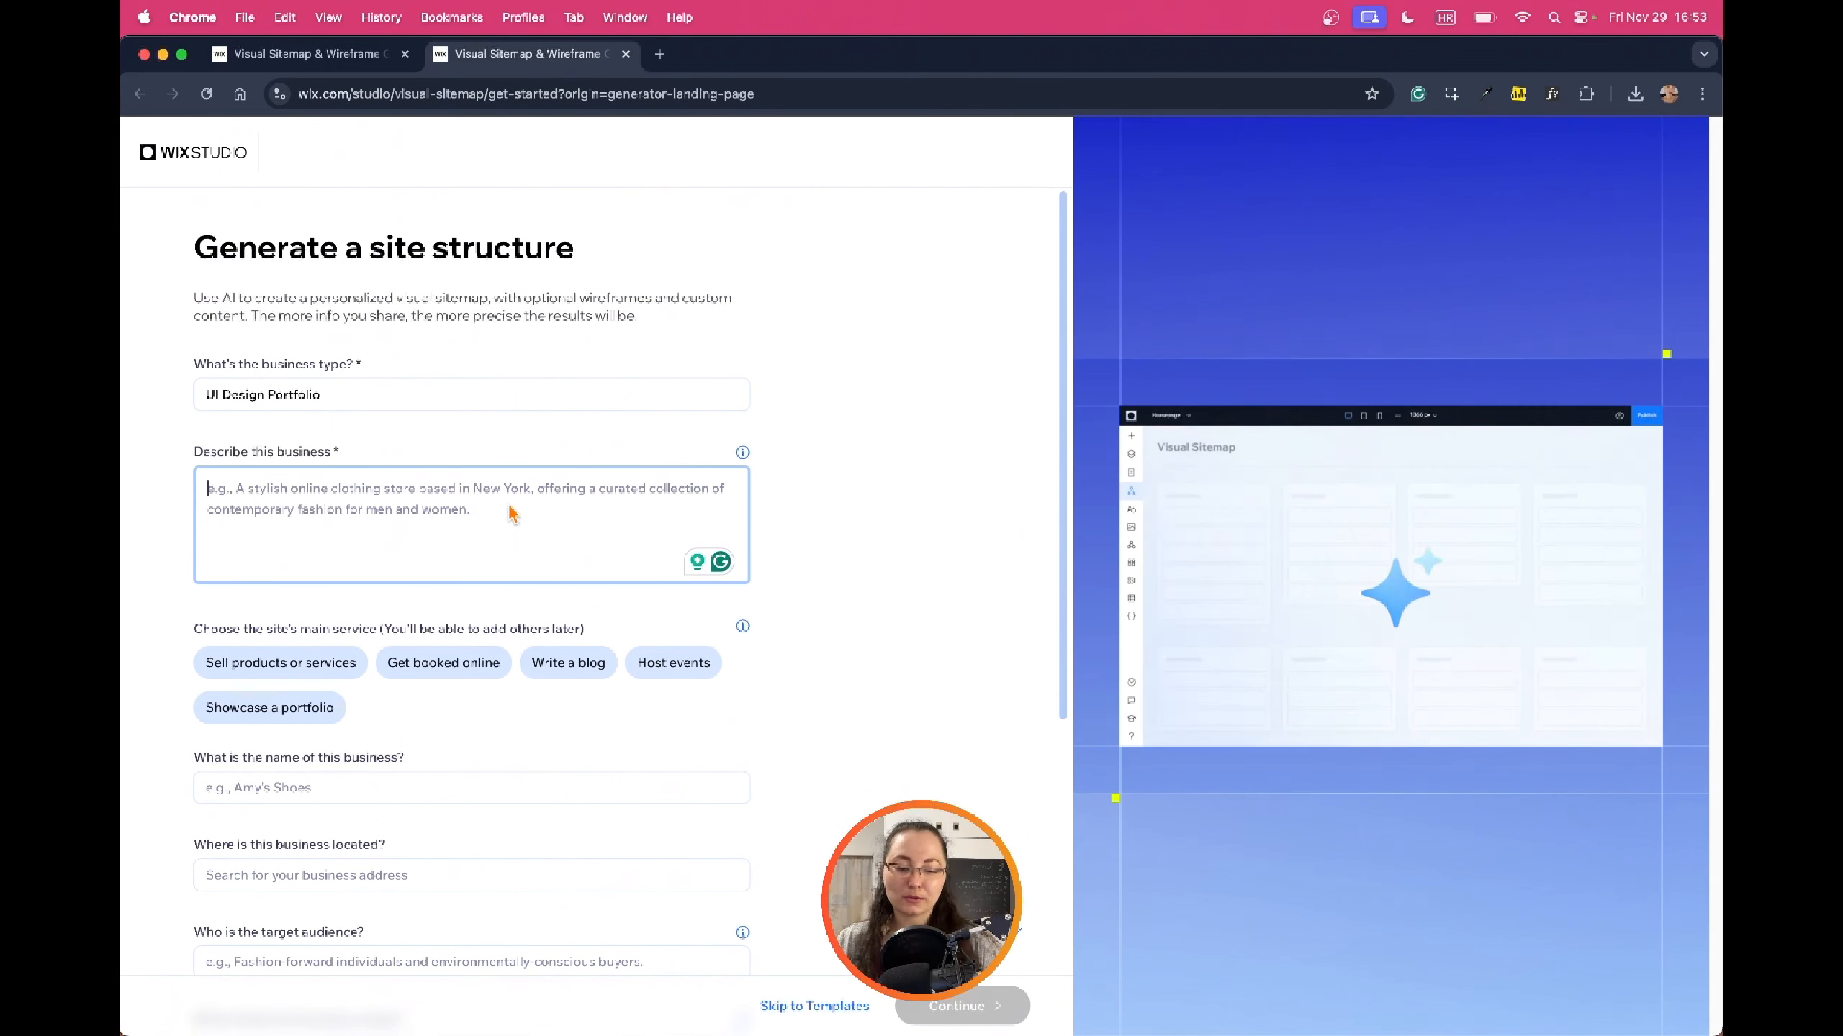
text(Portfolio of a UI desig)
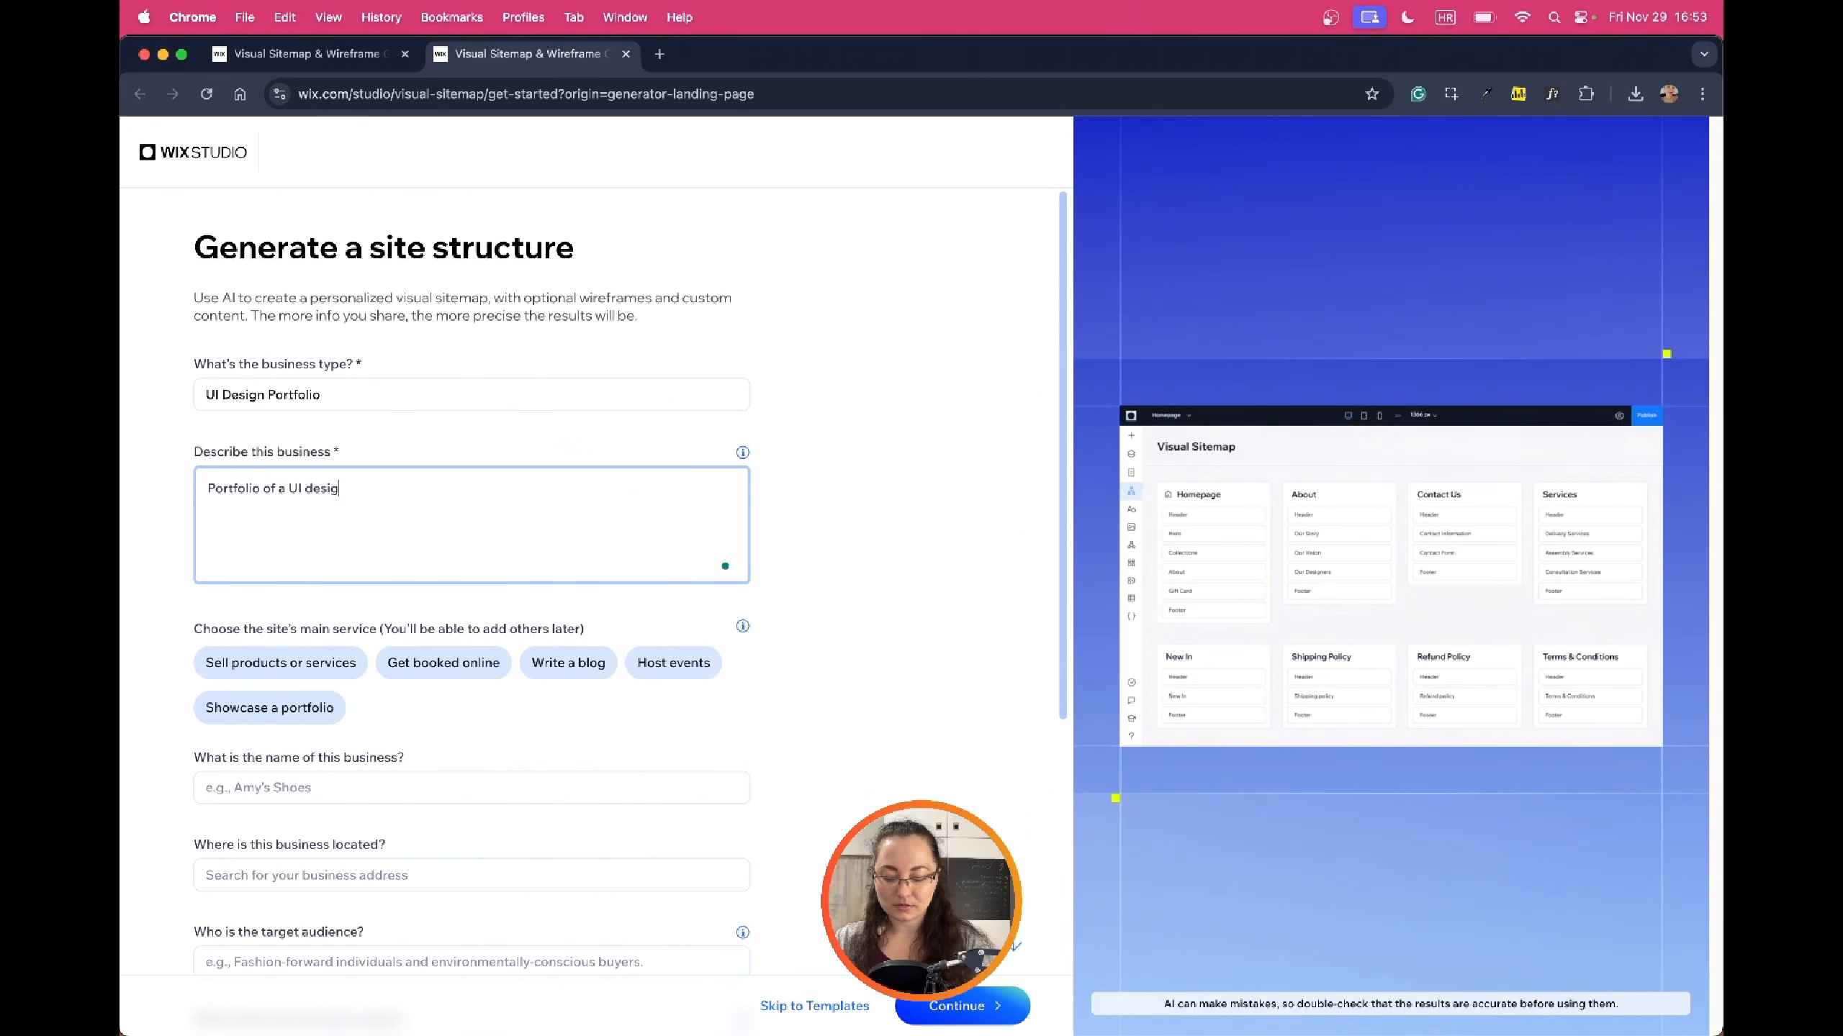
text(ner specialising in microanimations and)
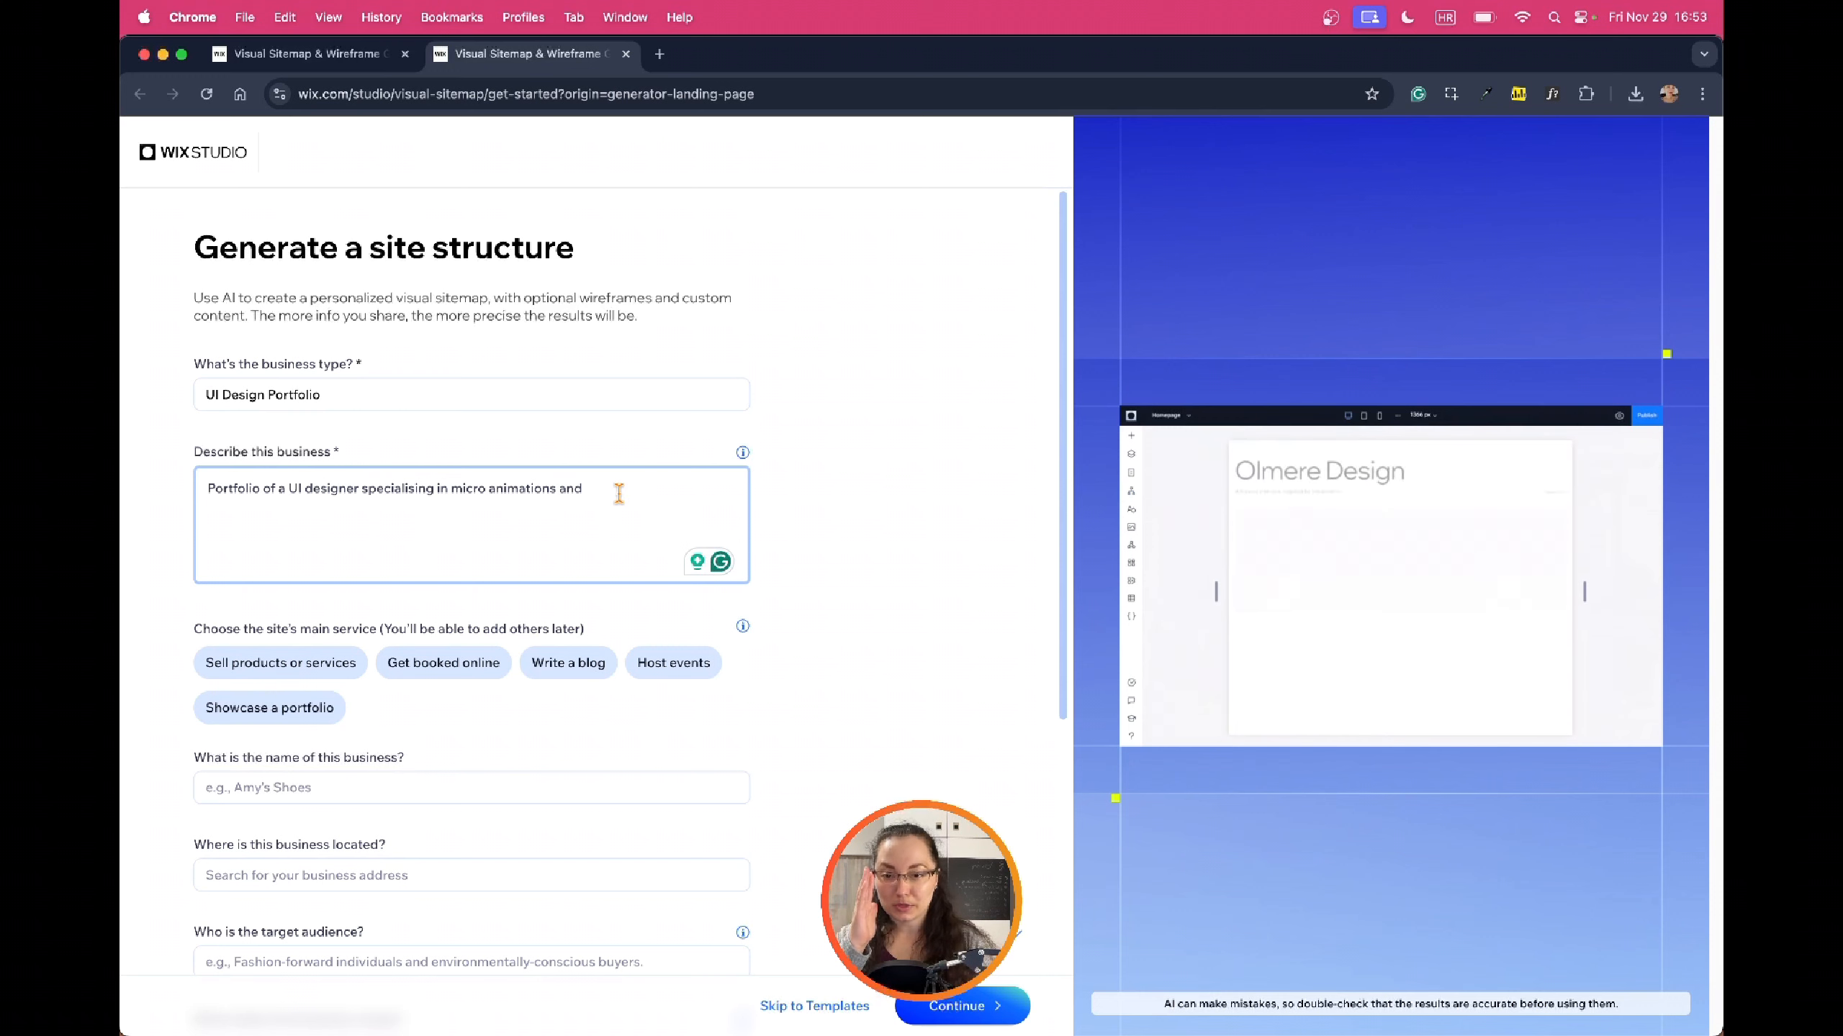
key(BackSpace)
key(BackSpace)
key(BackSpace)
key(BackSpace)
key(BackSpace)
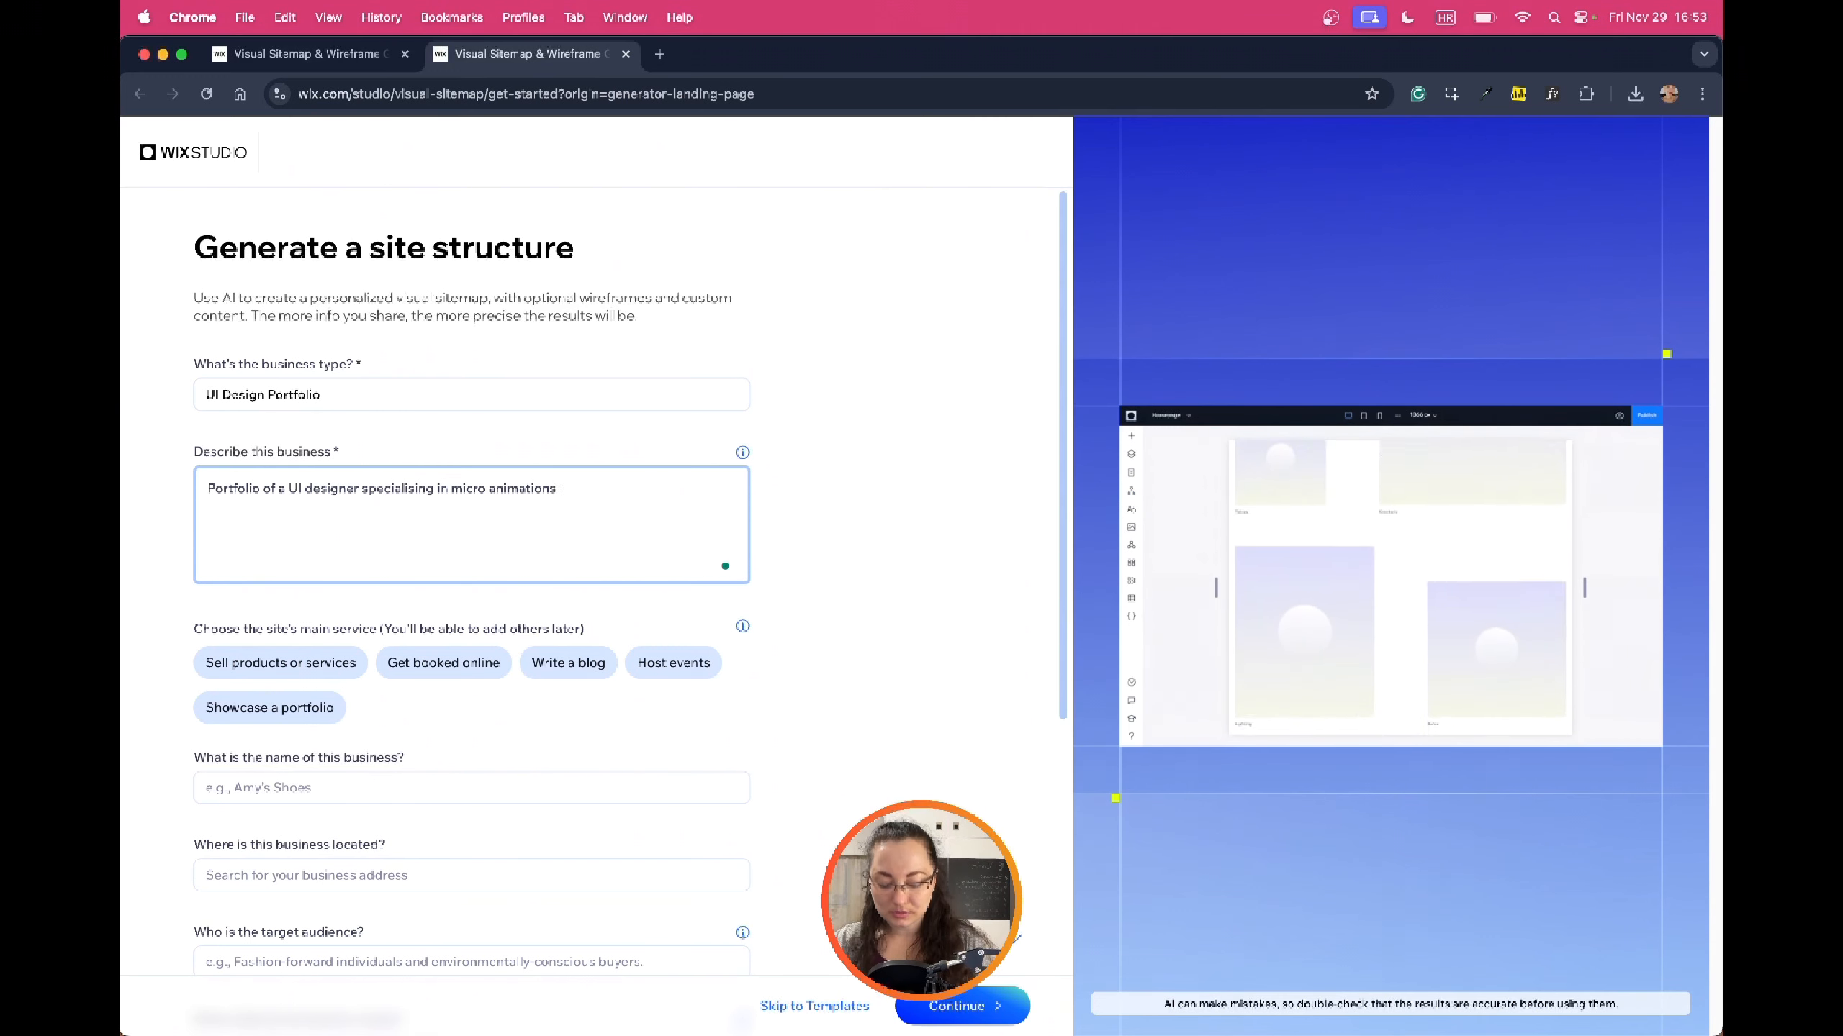
text(, mobile design and UX)
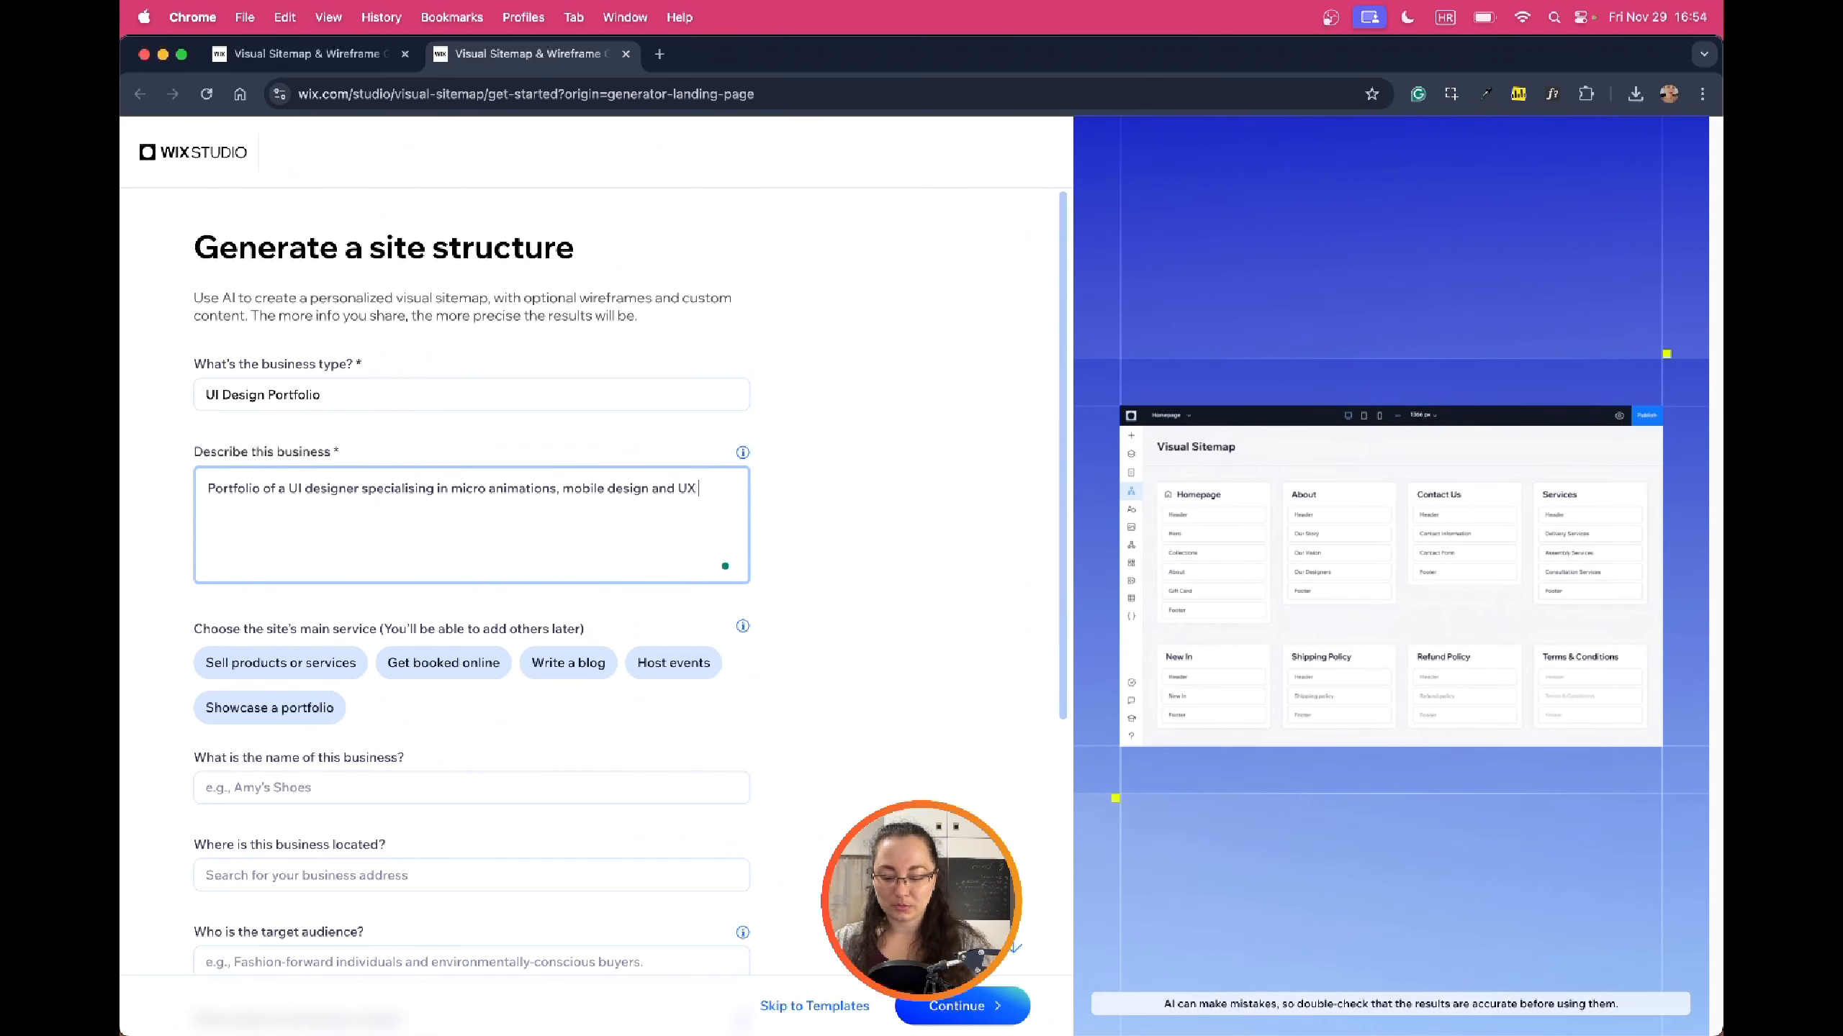
text( design.)
scroll(823, 464, down, 3)
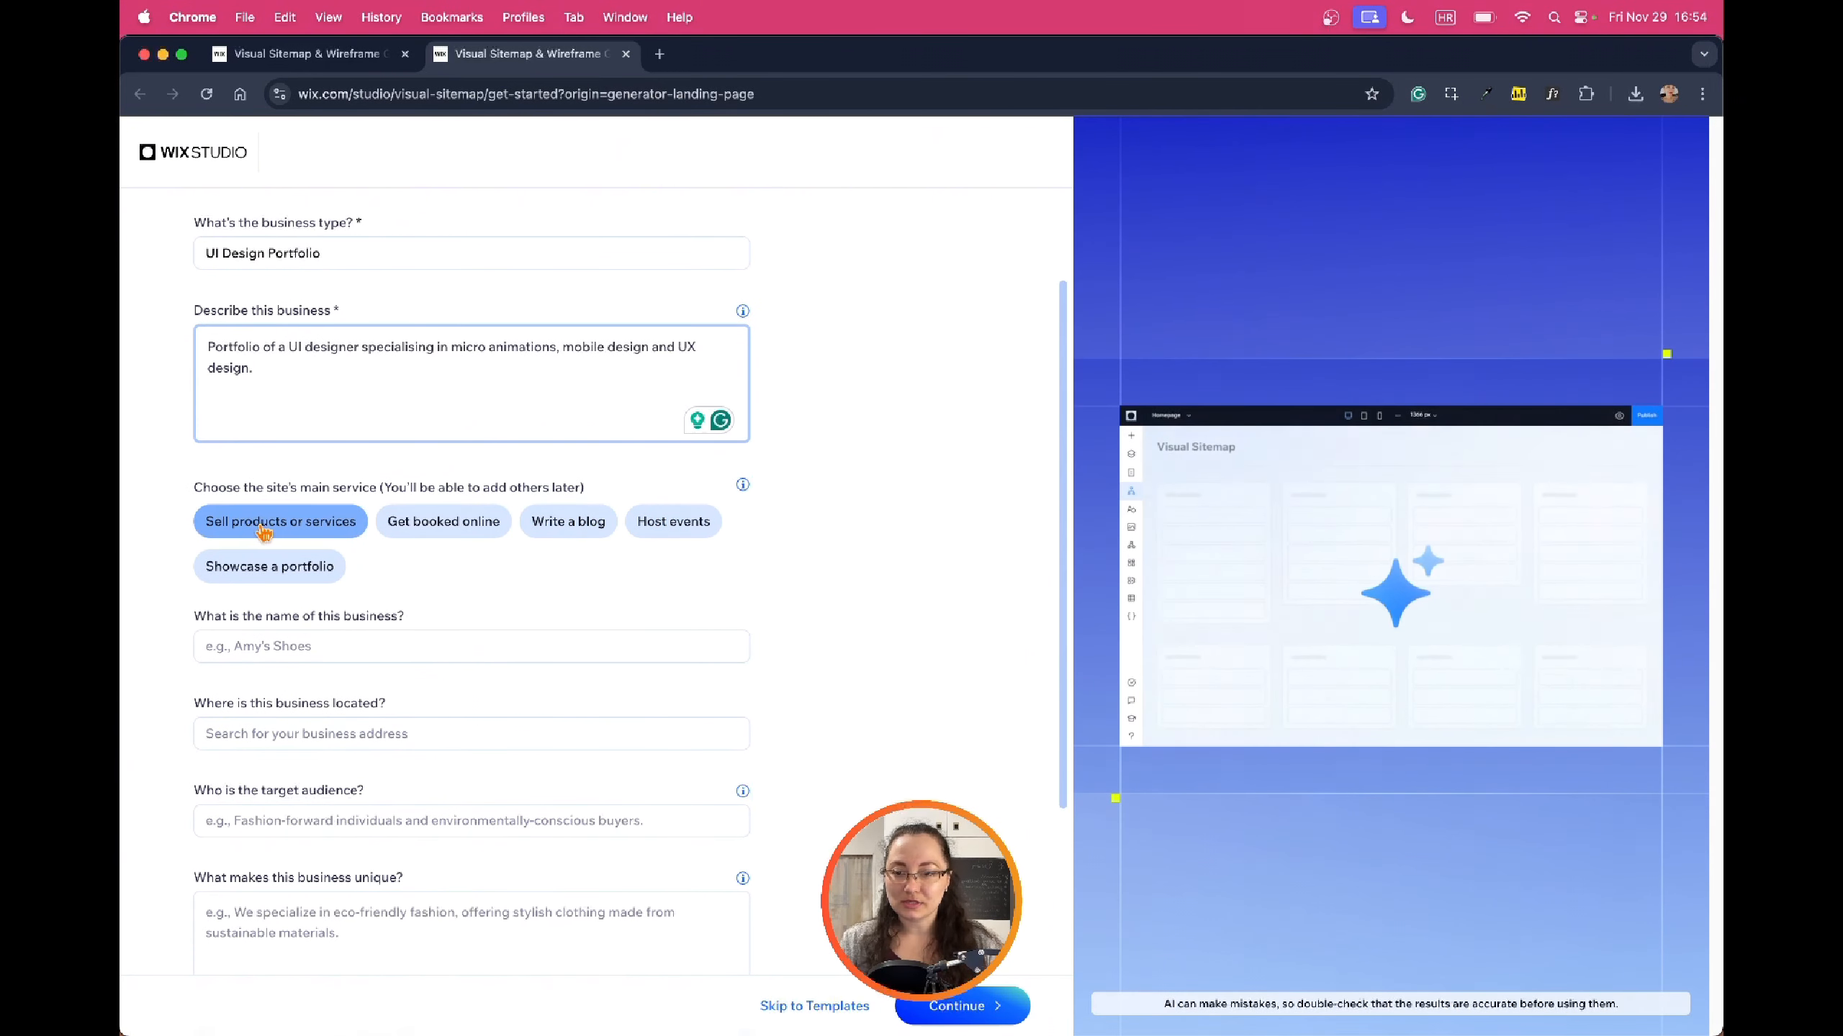
Choose Showcase a portfolio as the main service and enter the designer's name as business name
click(287, 522)
click(441, 529)
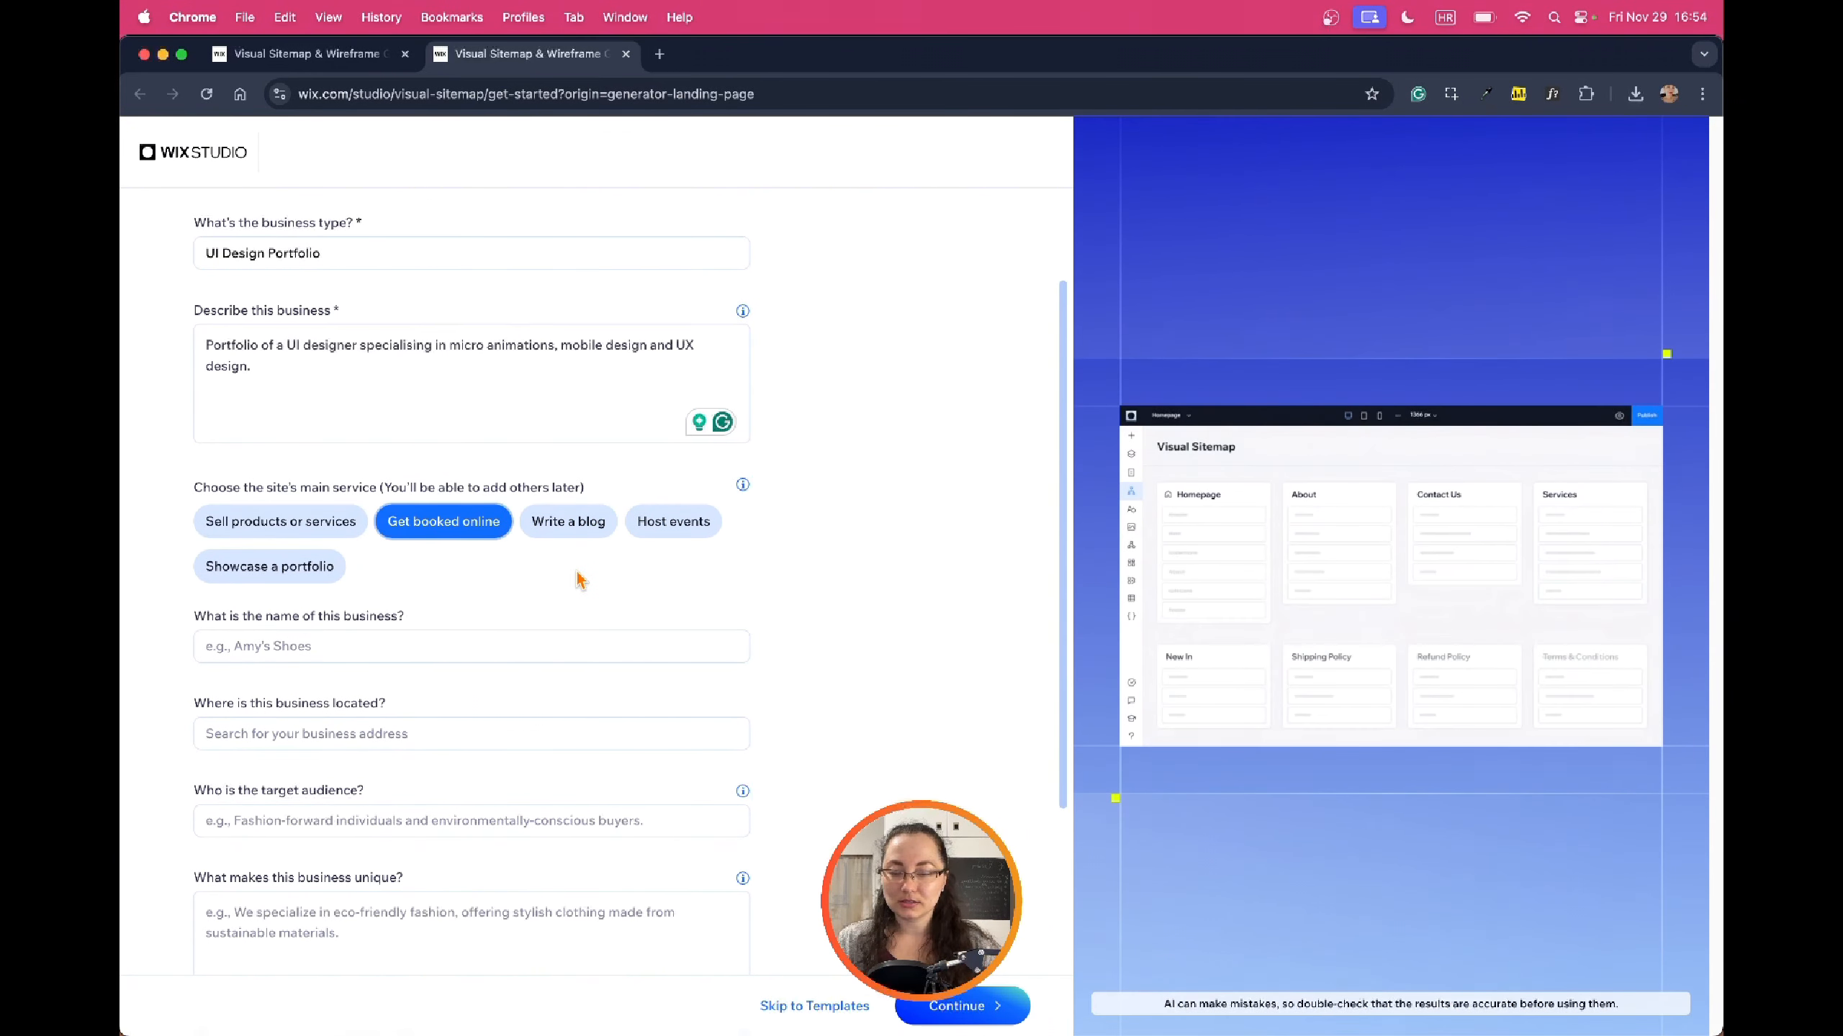
click(276, 570)
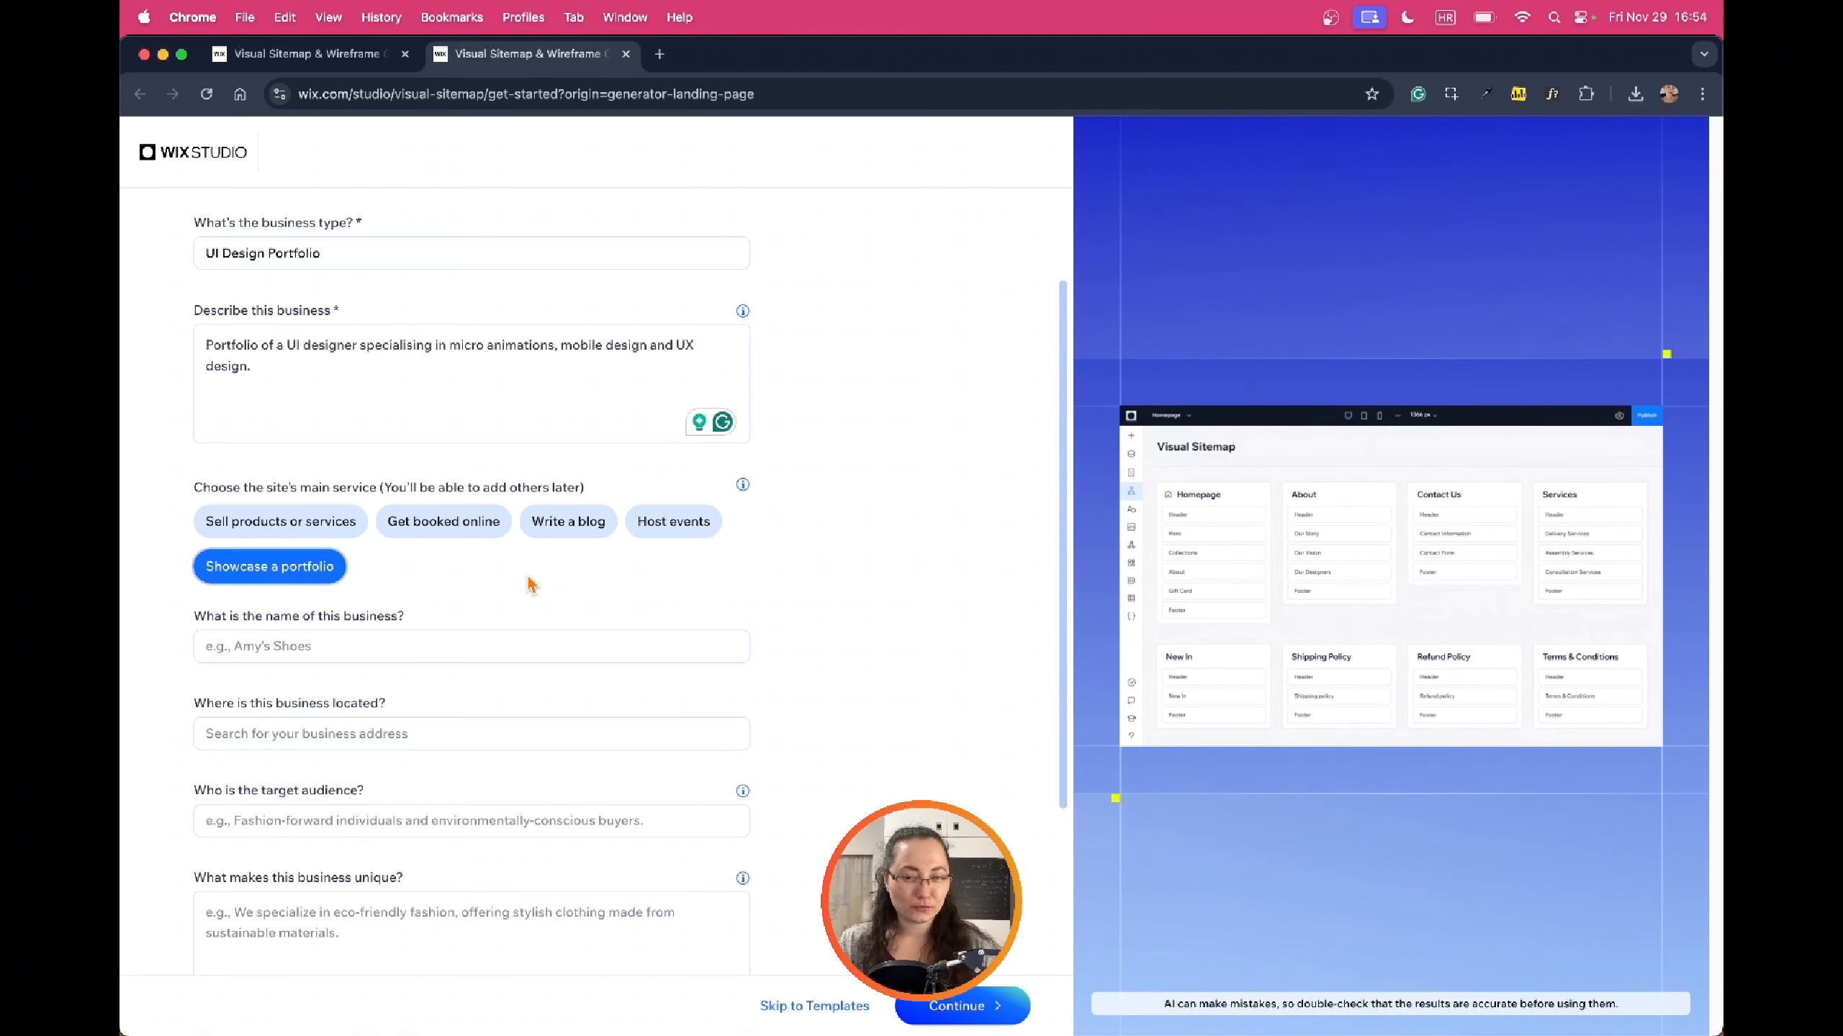
click(451, 645)
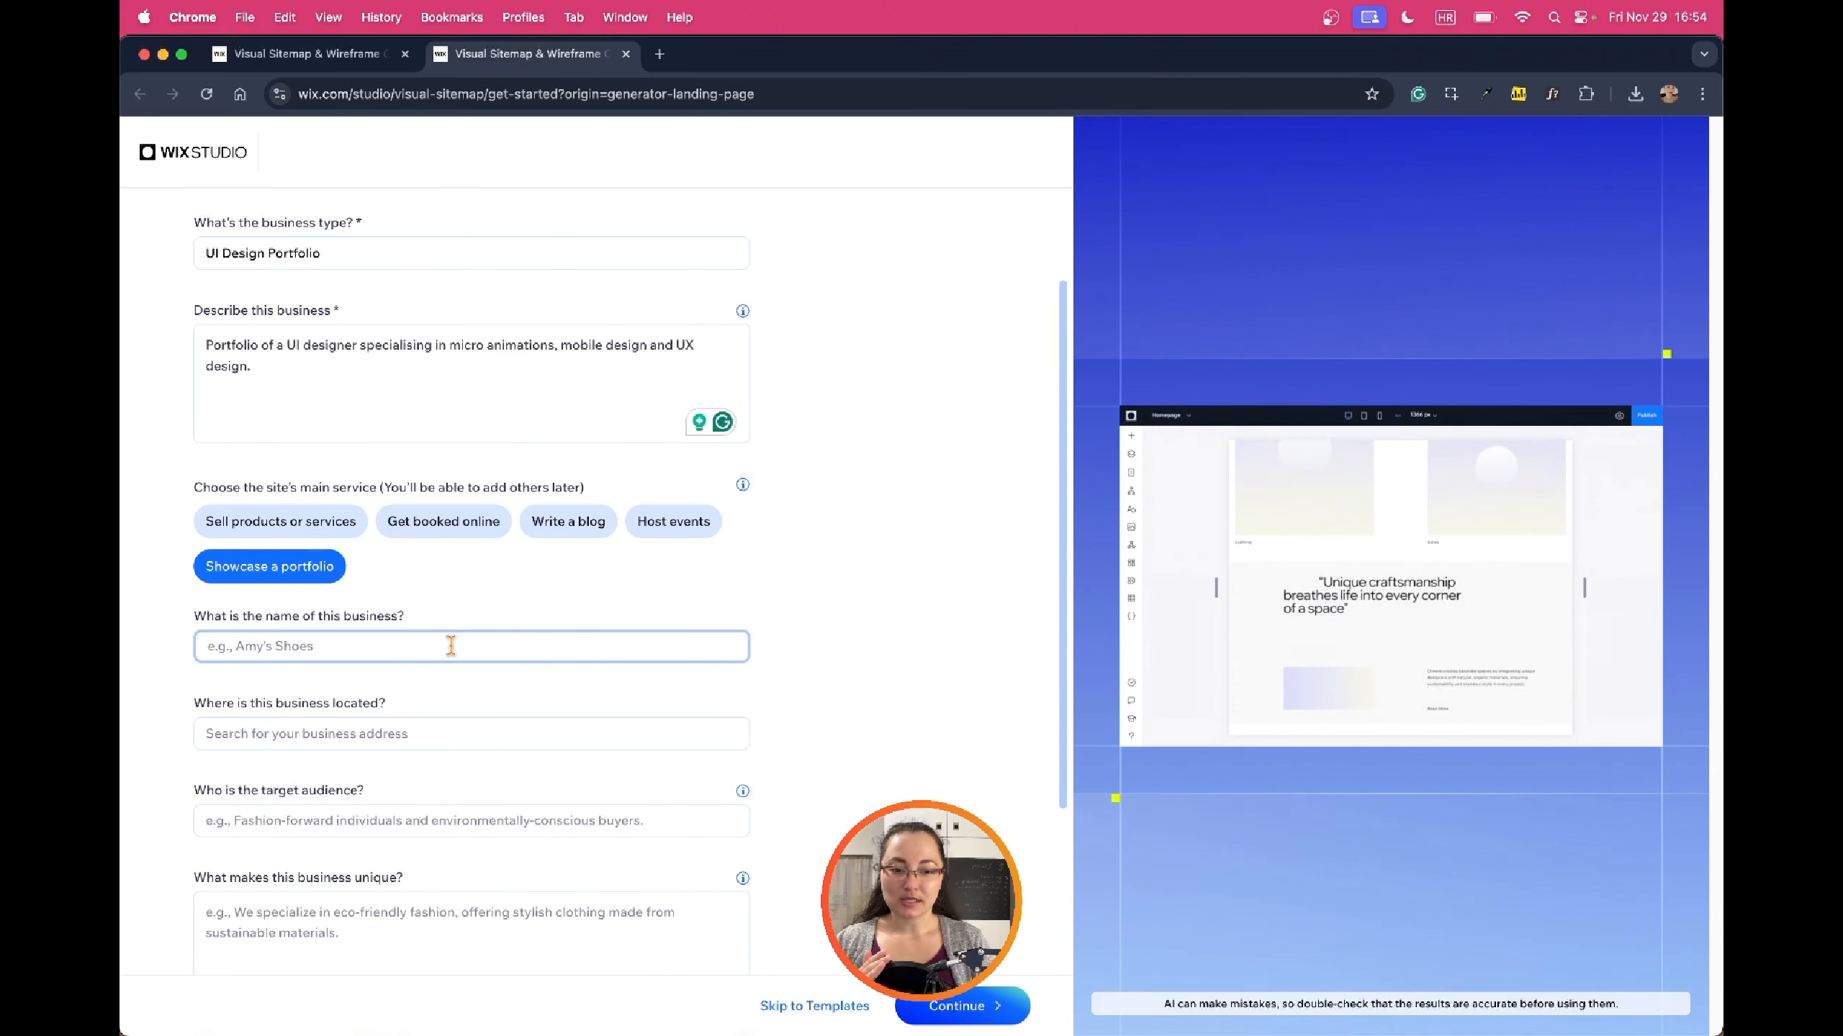
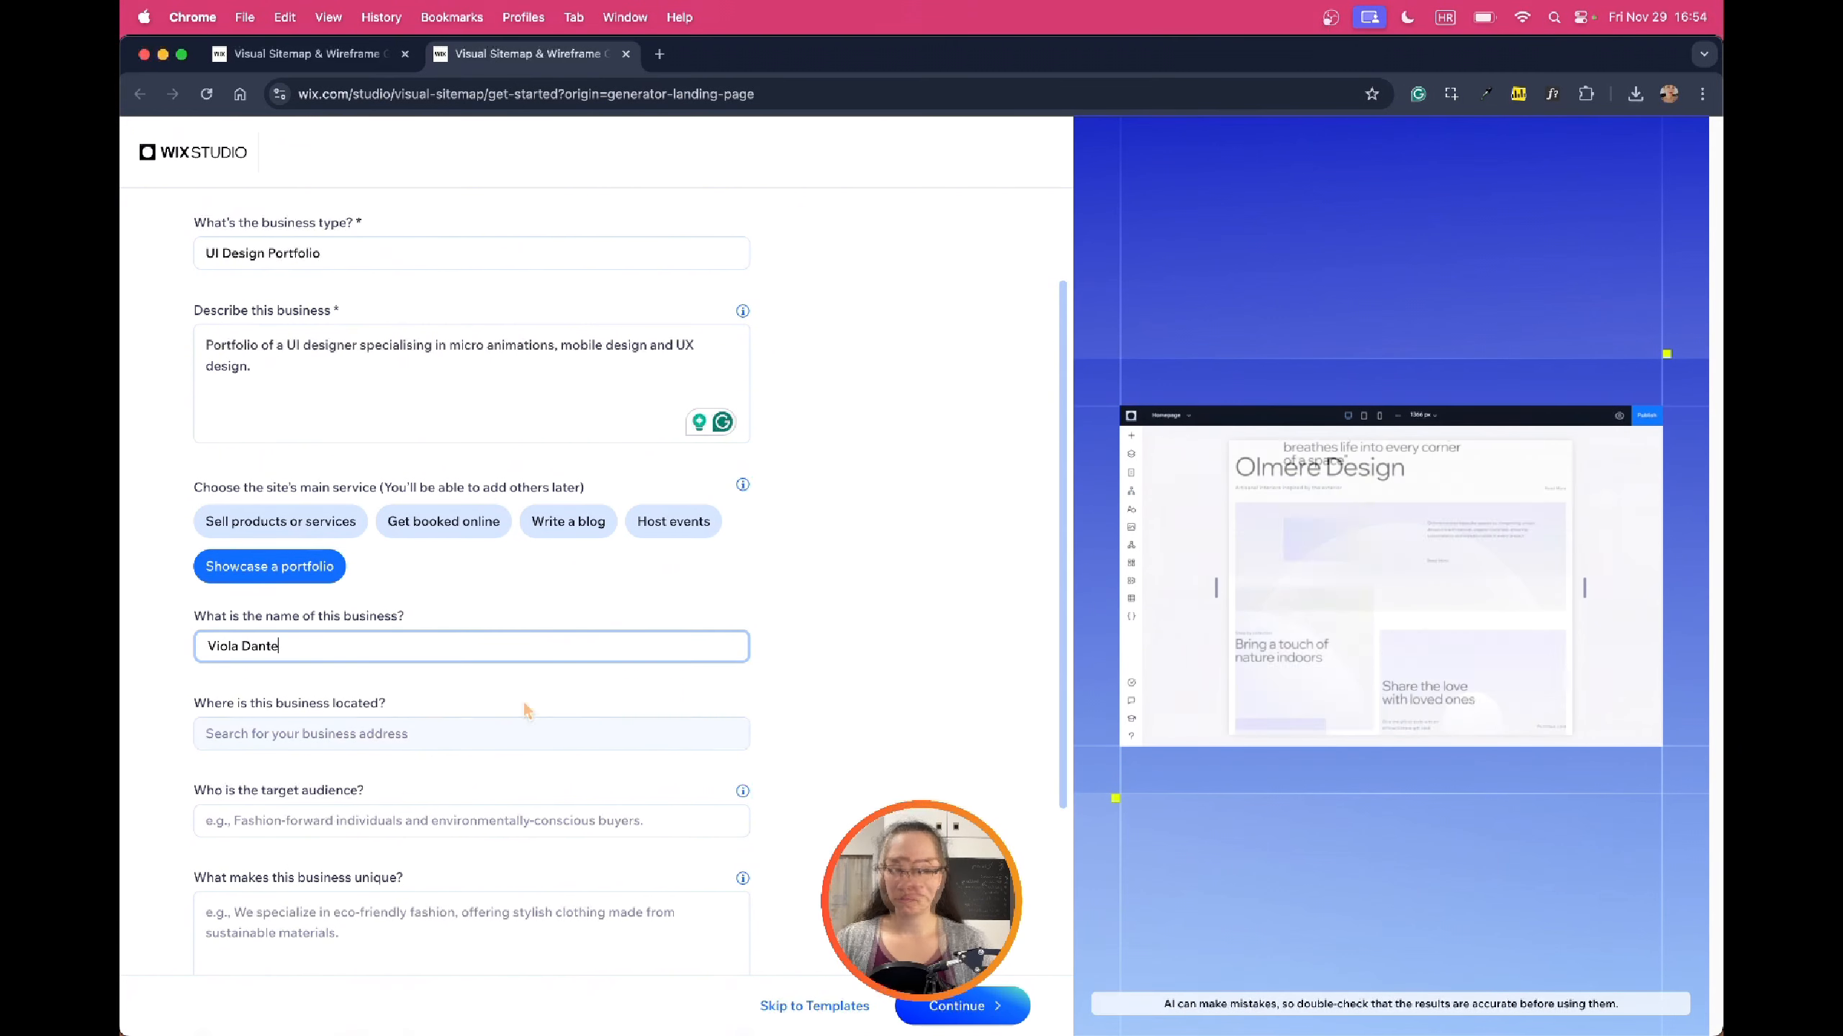
Set the business location to Sacramento, CA, USA
scroll(498, 710, down, 1)
scroll(498, 710, down, 1)
click(464, 713)
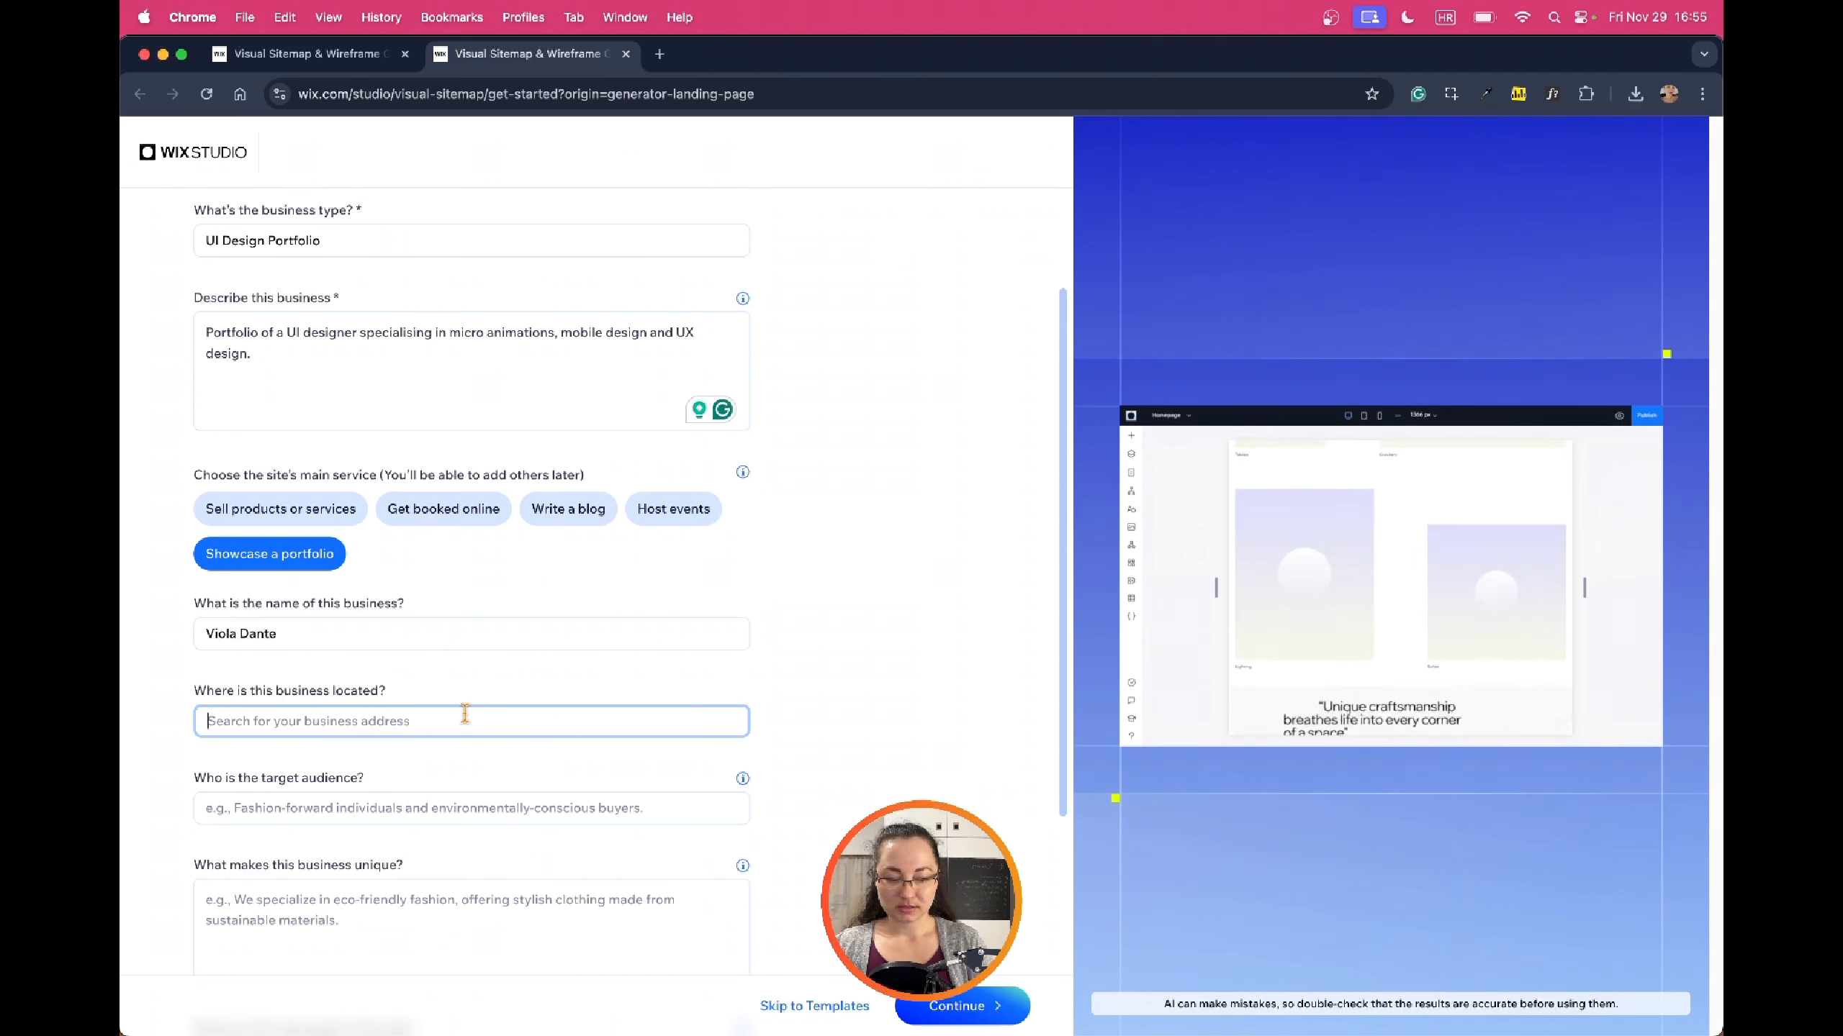
text(Sa)
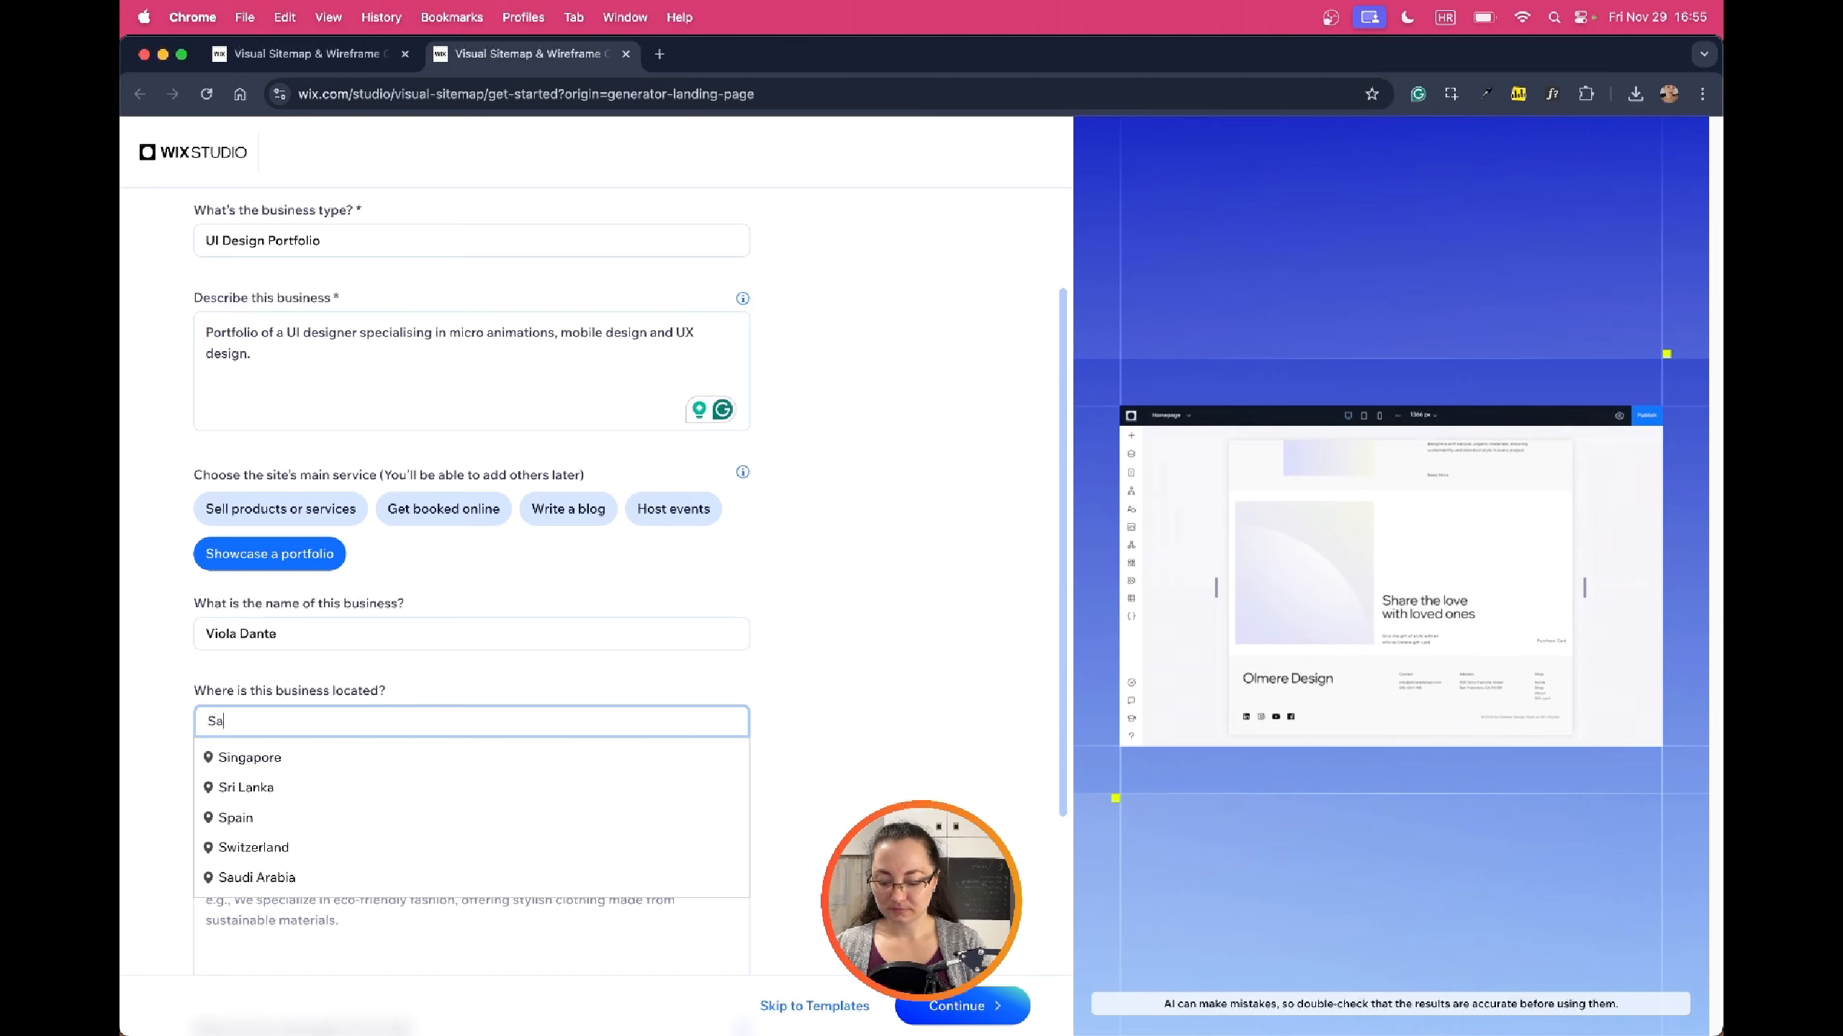
text(crament)
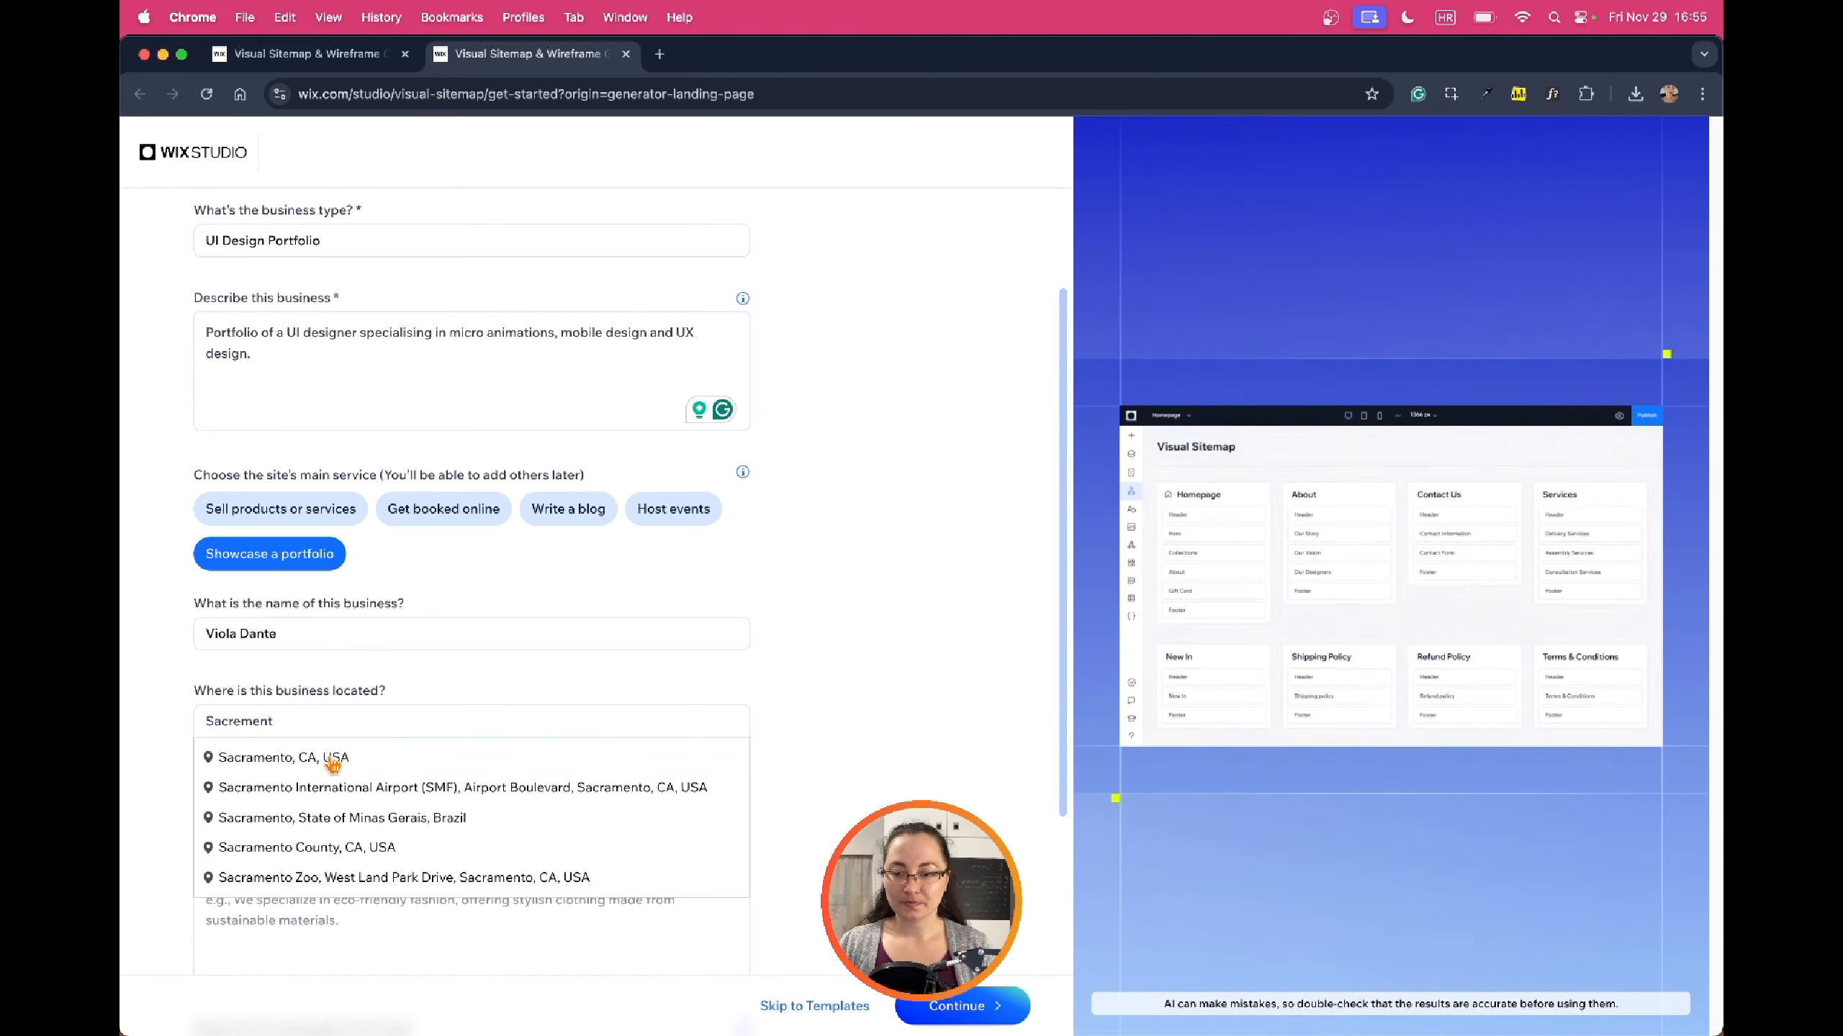
click(334, 760)
scroll(436, 654, down, 2)
click(447, 647)
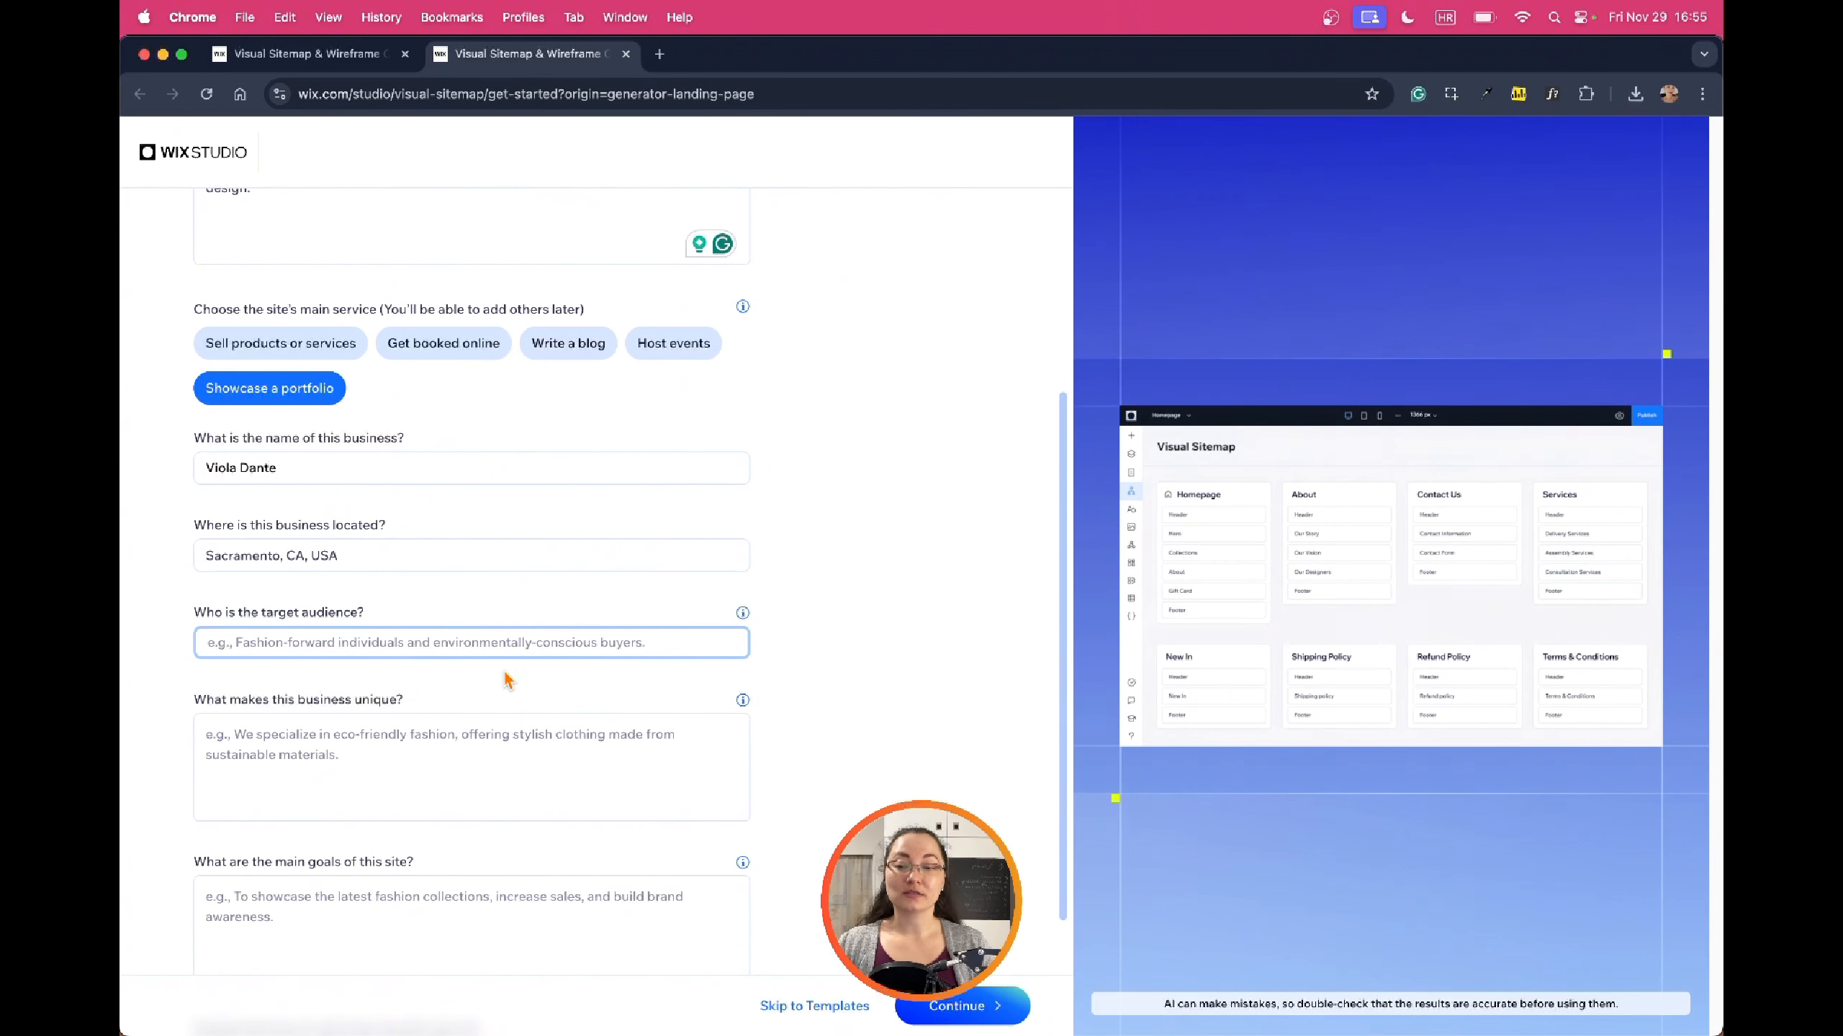
Set the audience to 'Silicon valley startups with social impact' and describe what makes Viola unique
scroll(413, 646, down, 3)
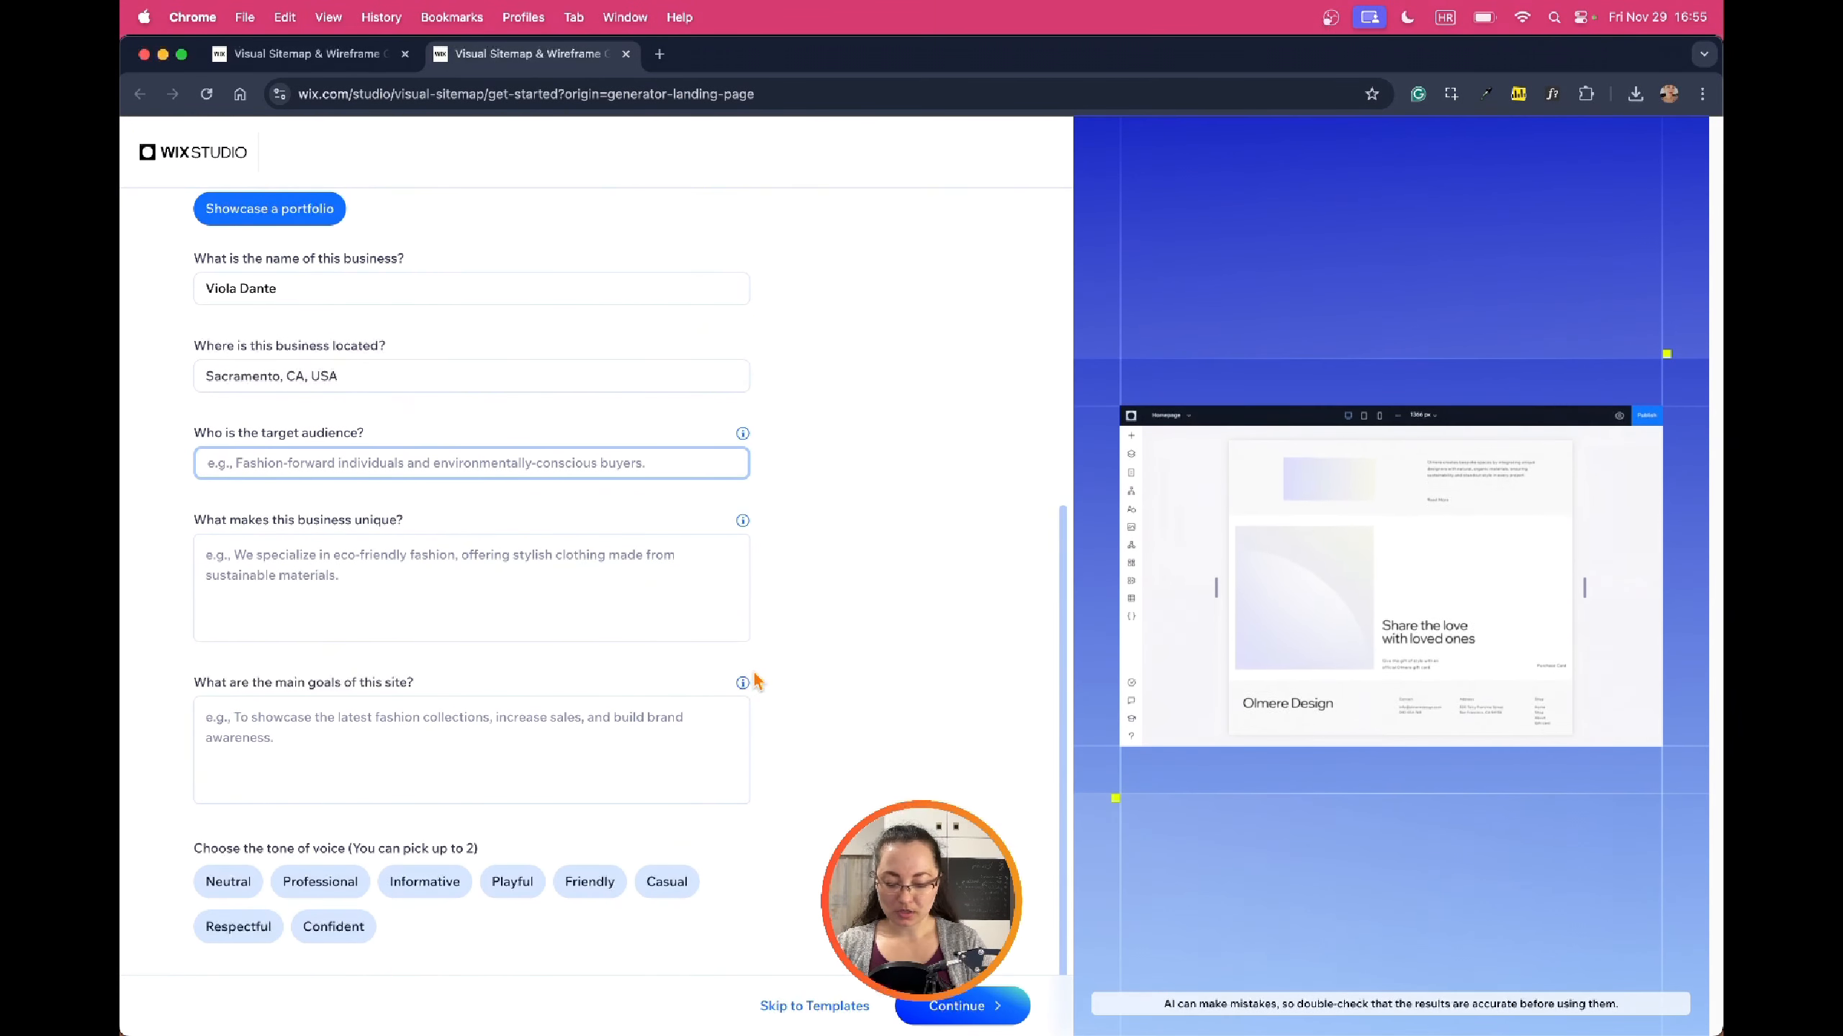
text(Silicon valley startups)
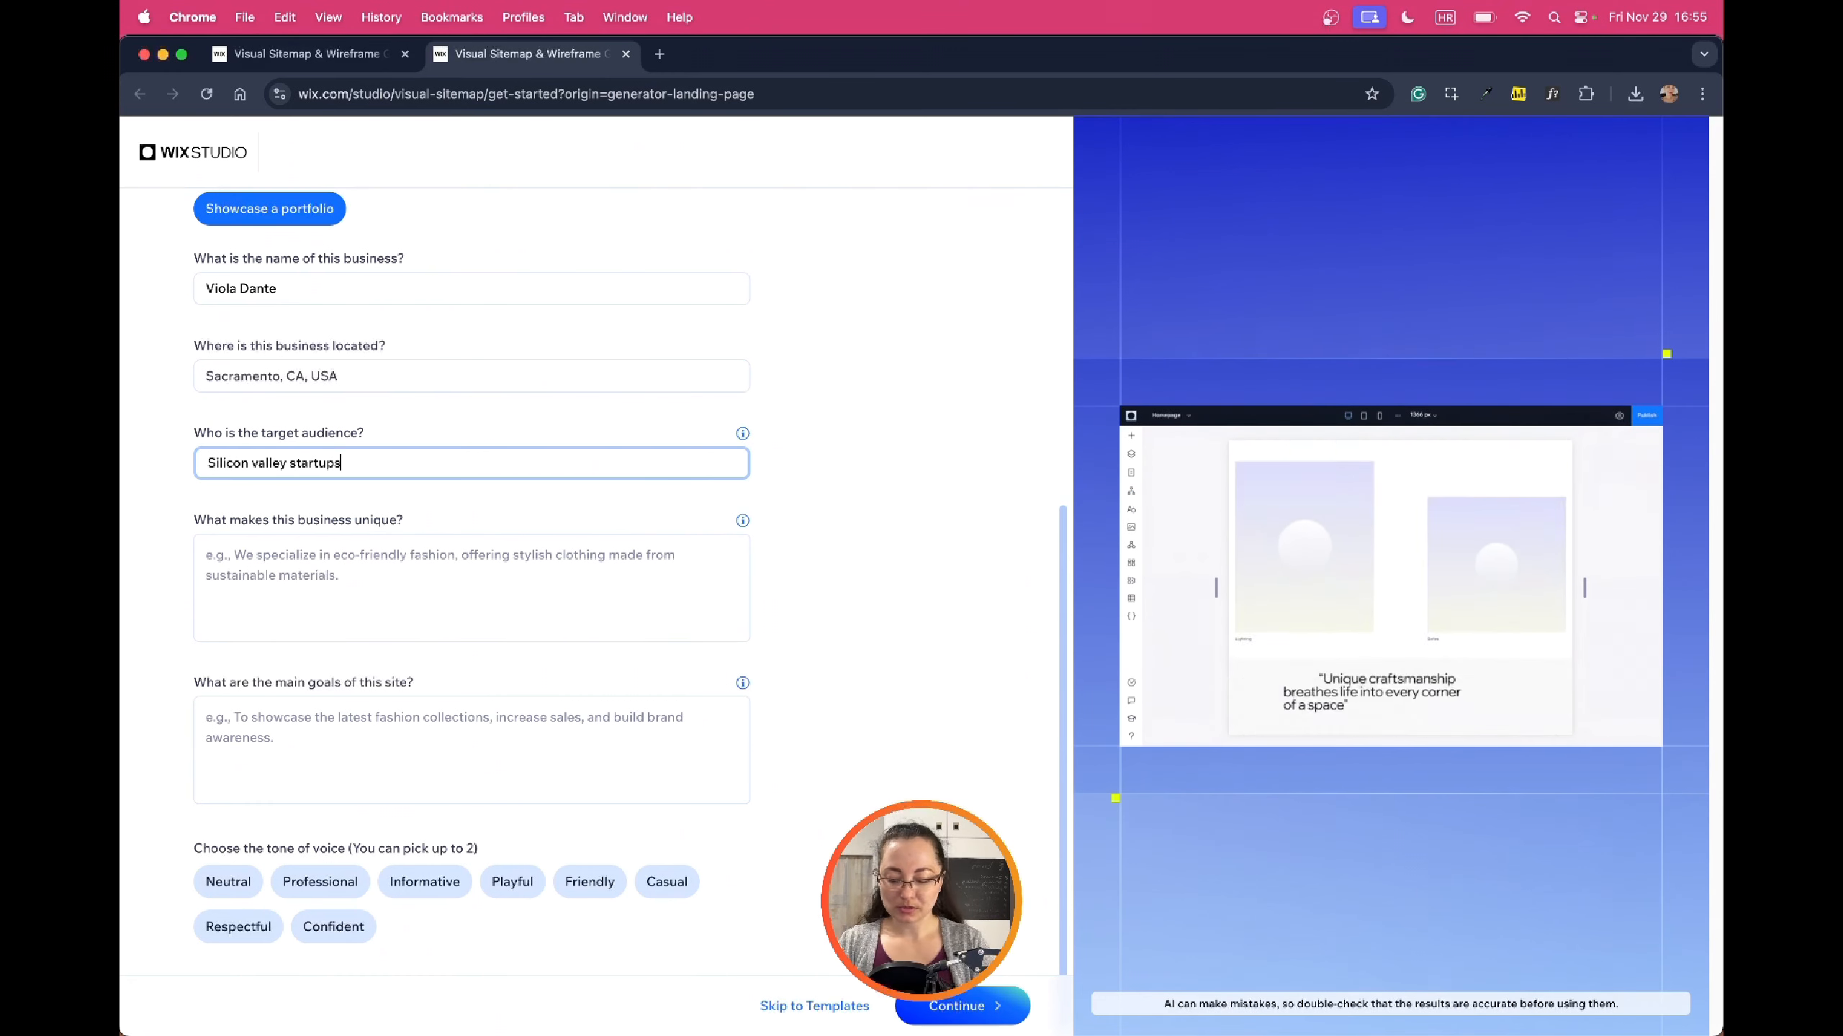
text( with social i)
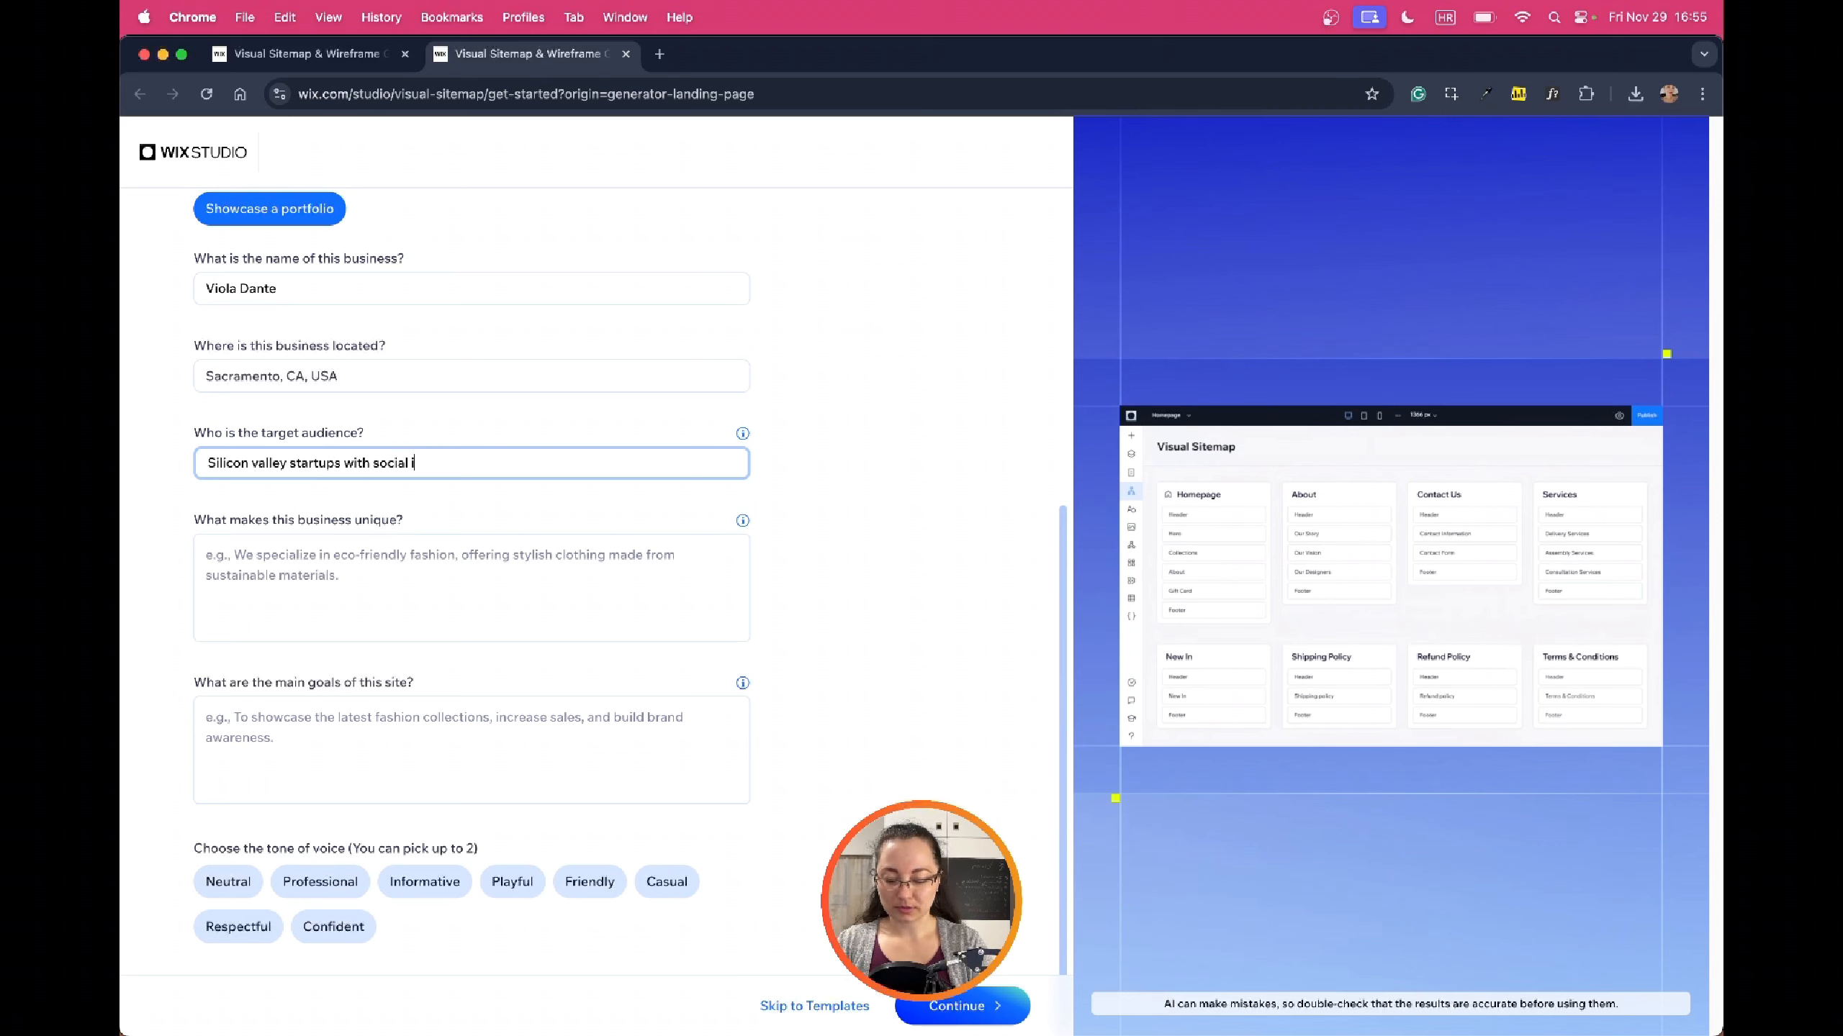
text(mpact-driven solutions)
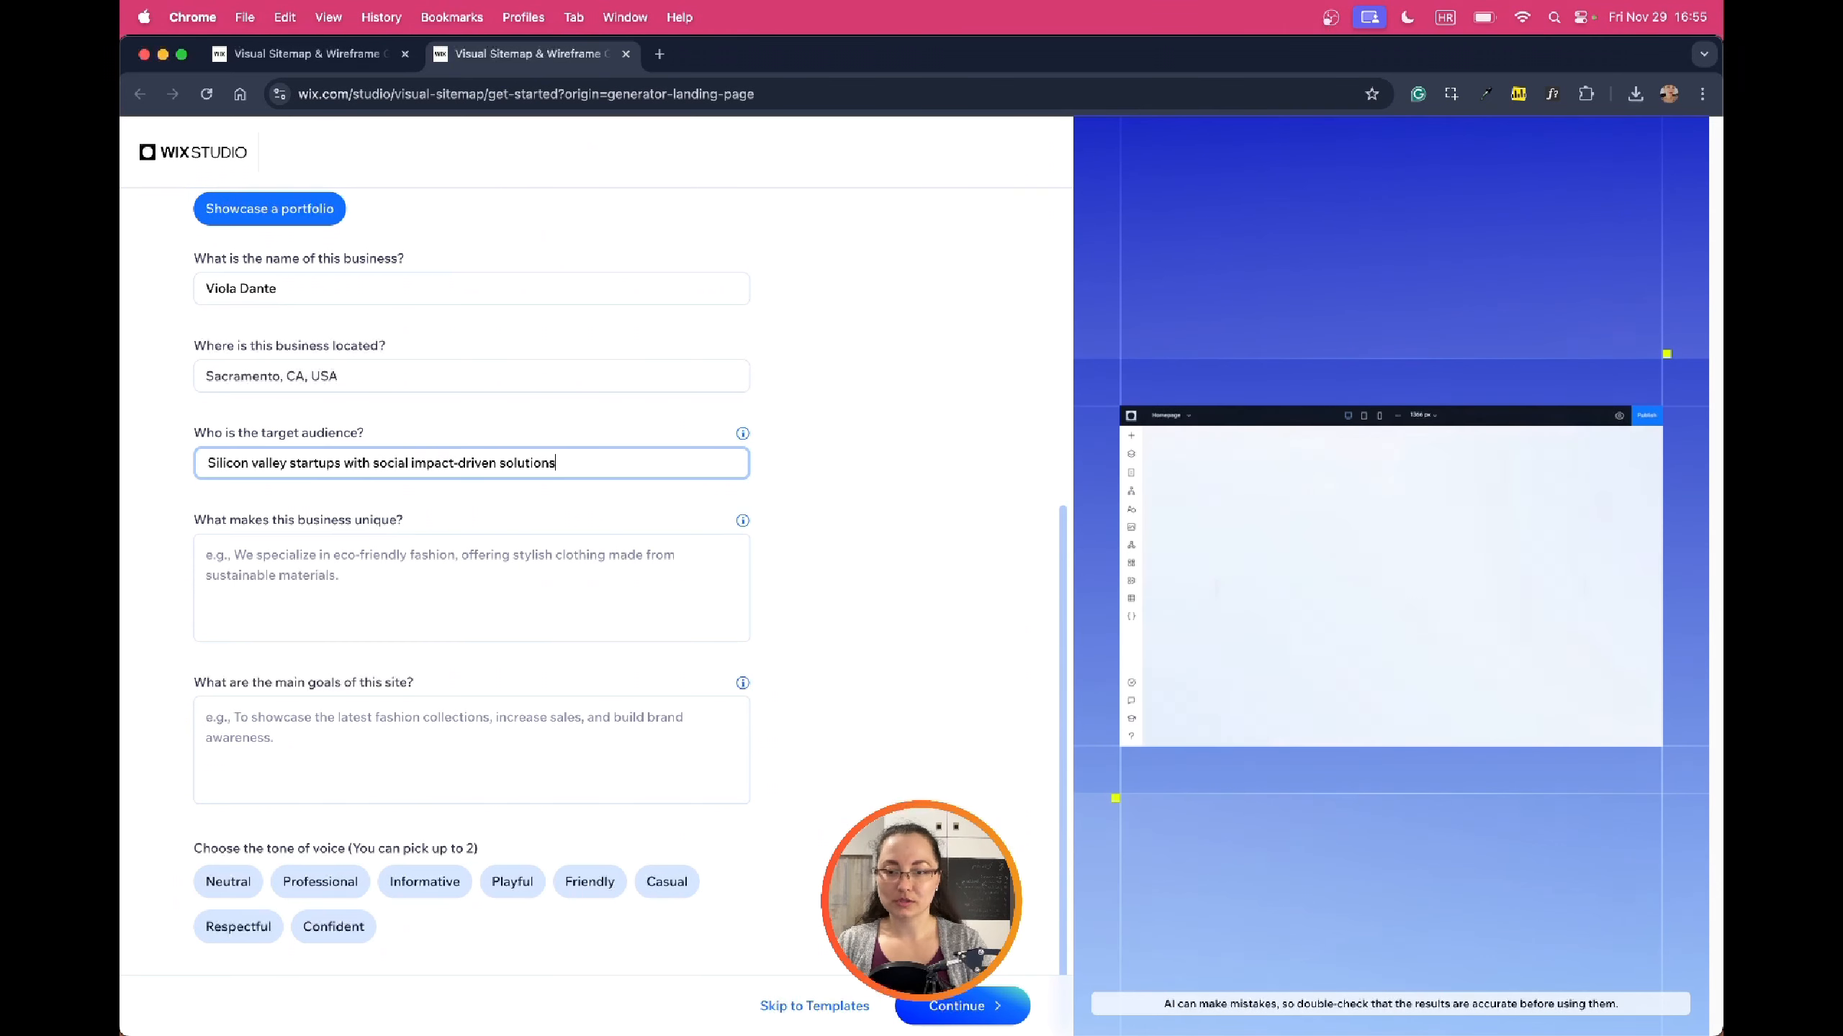
click(456, 579)
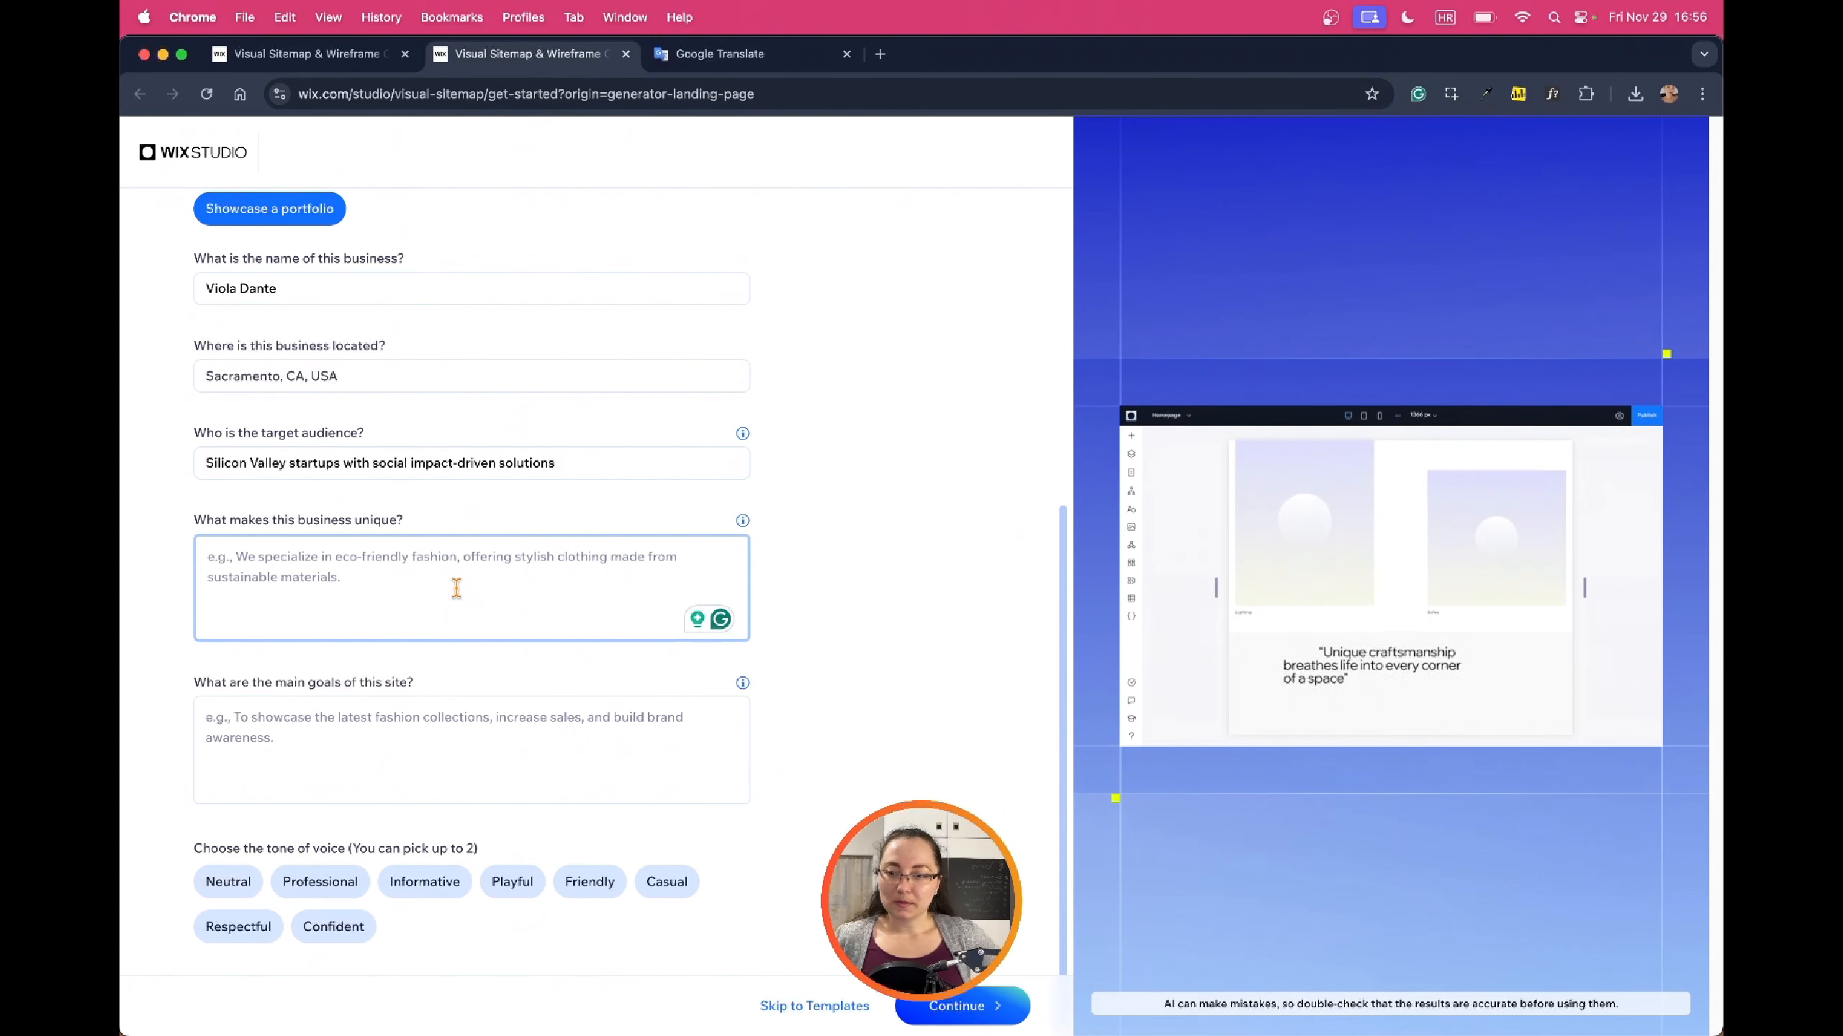
text(Viola offers stunning, user-centered mobile interfaces by also providing)
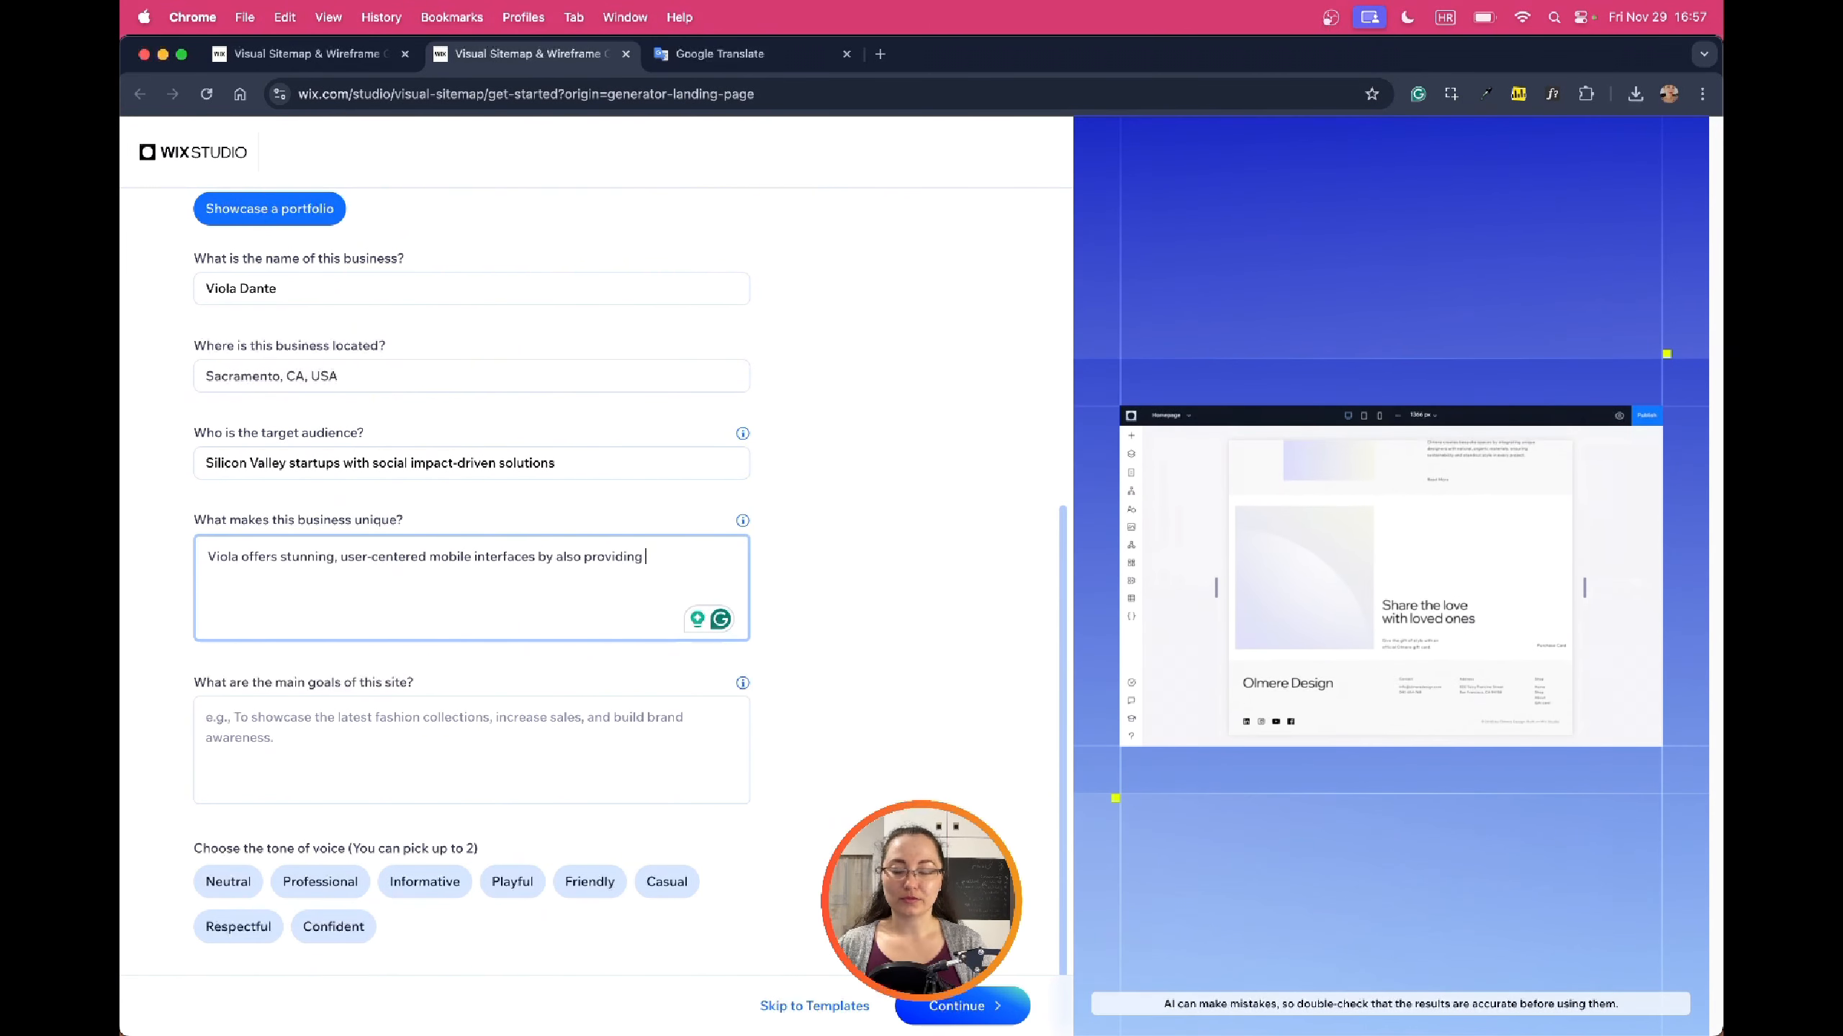
text( delightful micro)
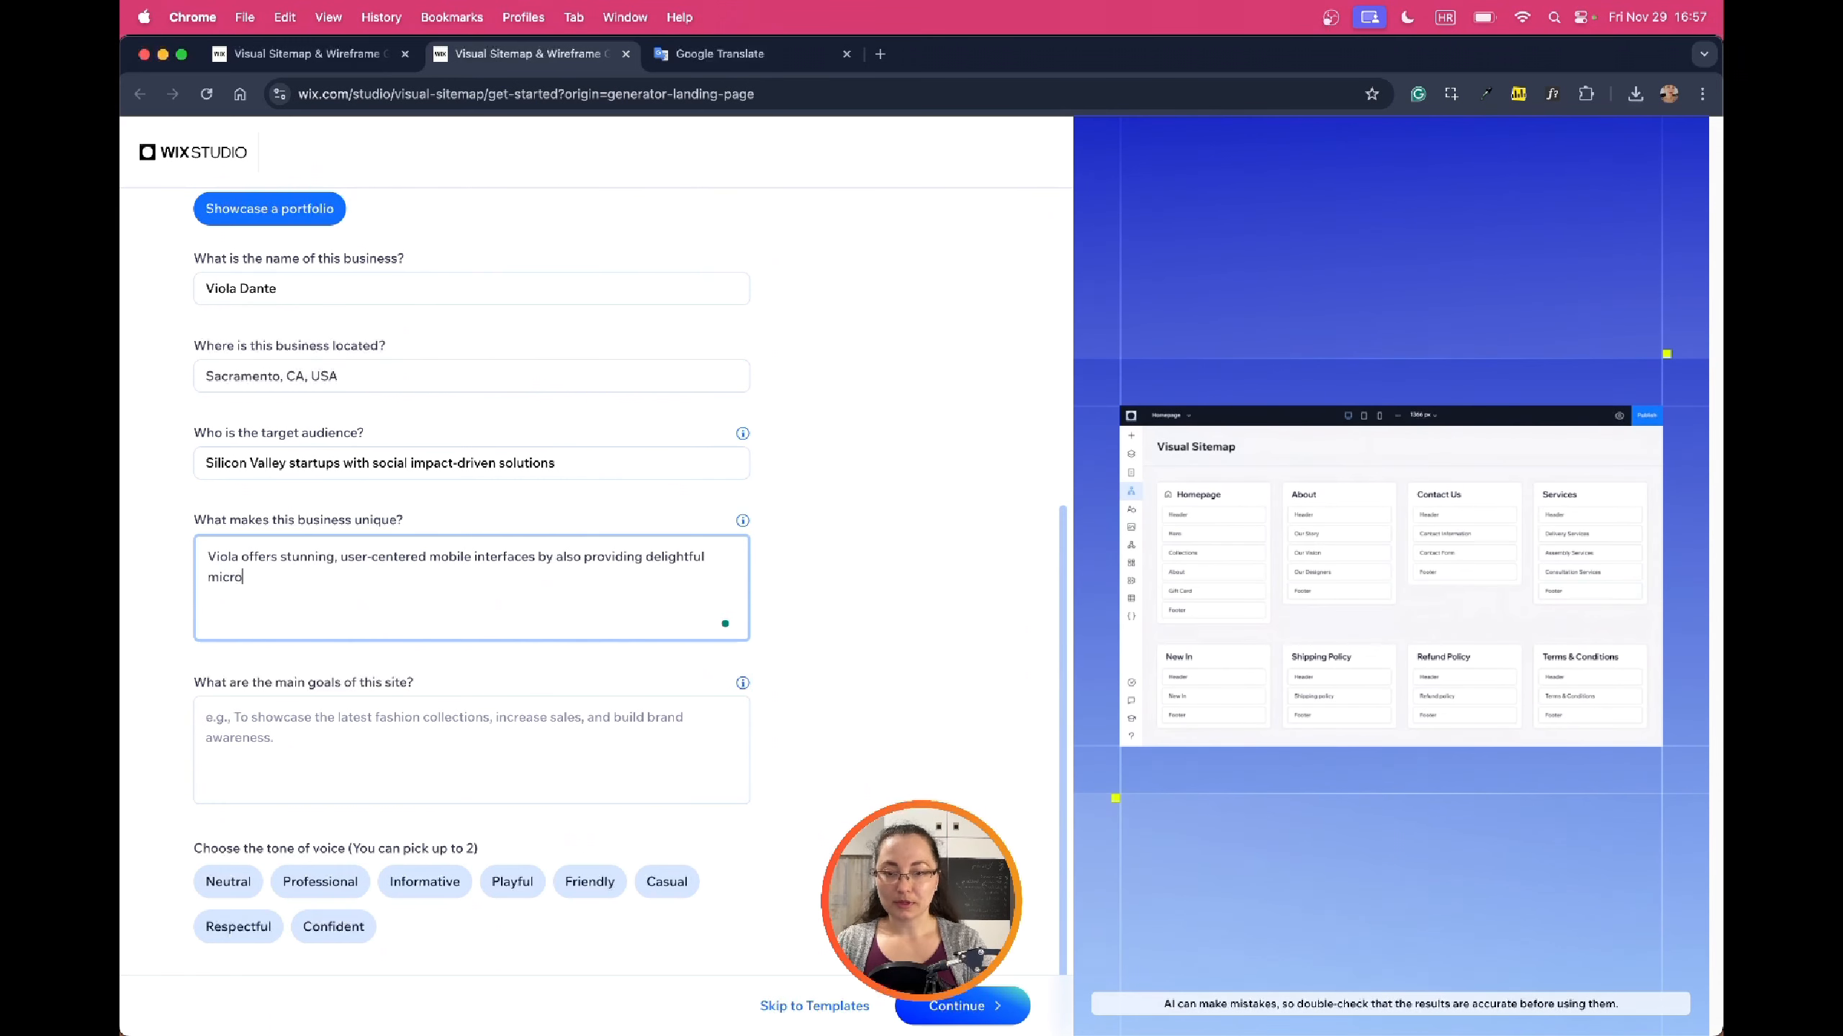
text(animations)
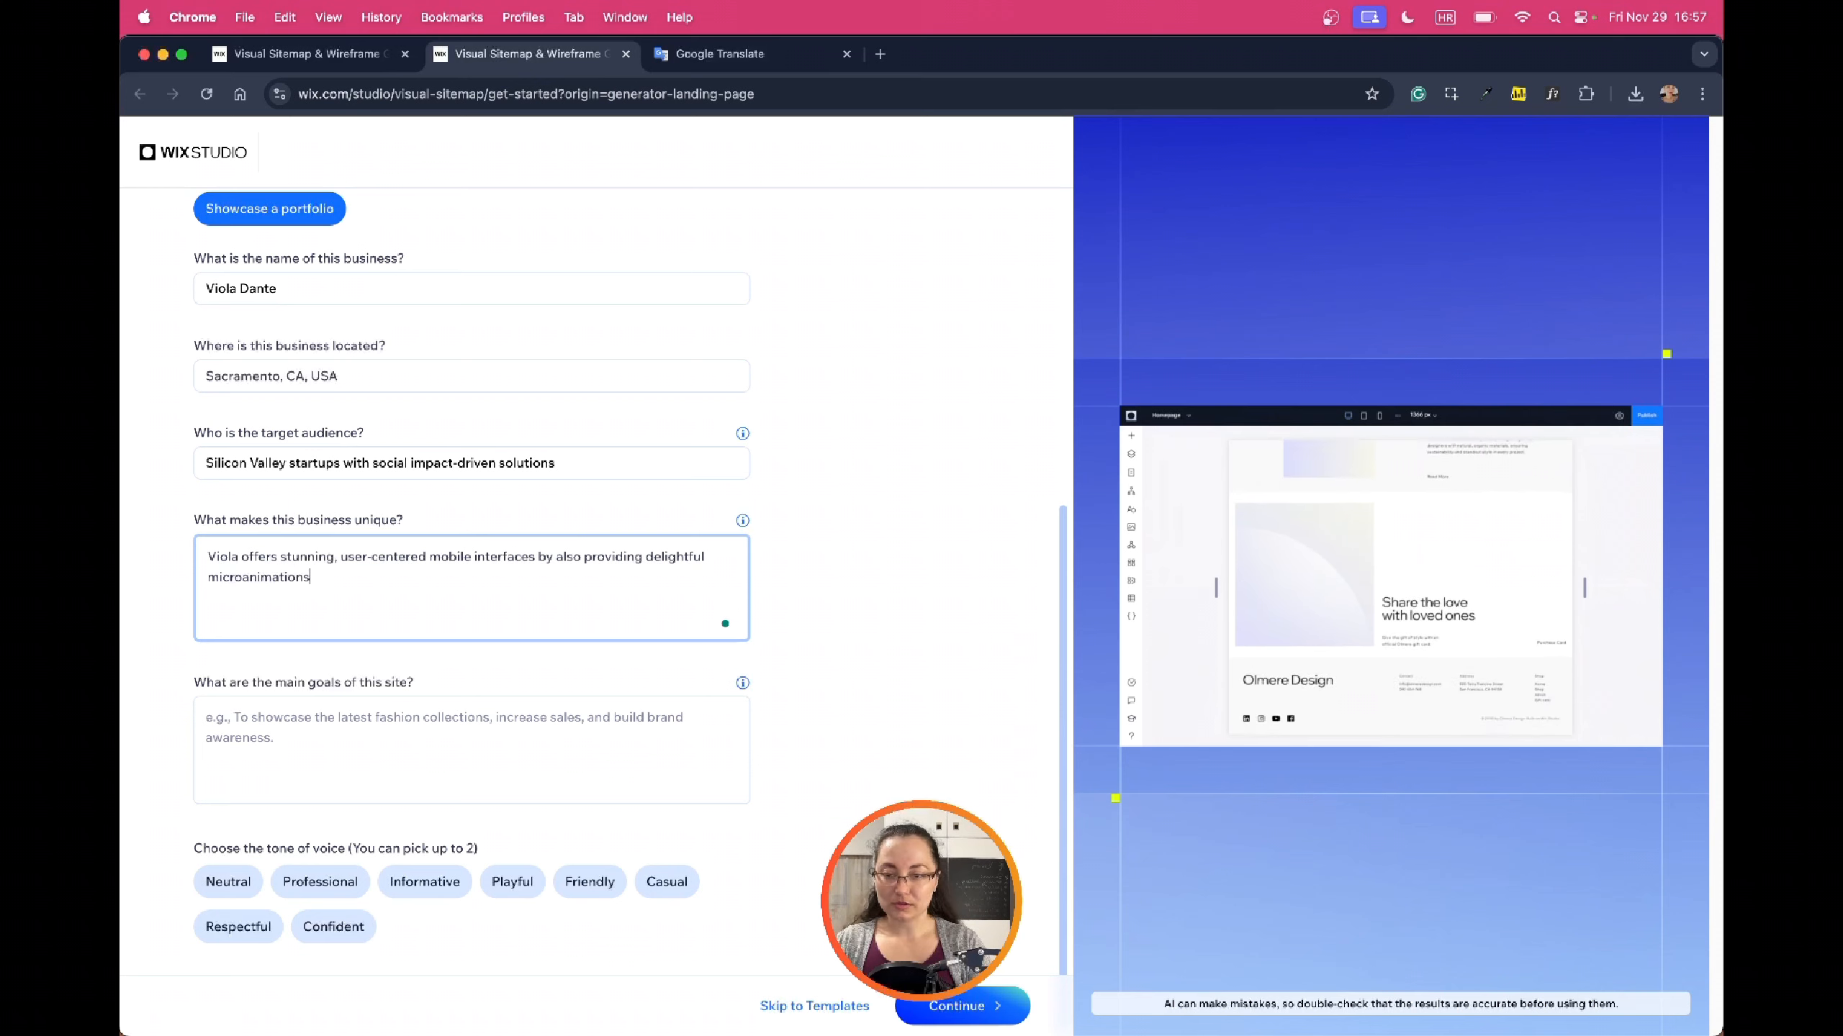
Fill in the site's main goals, pick the Playful tone, and continue
click(499, 768)
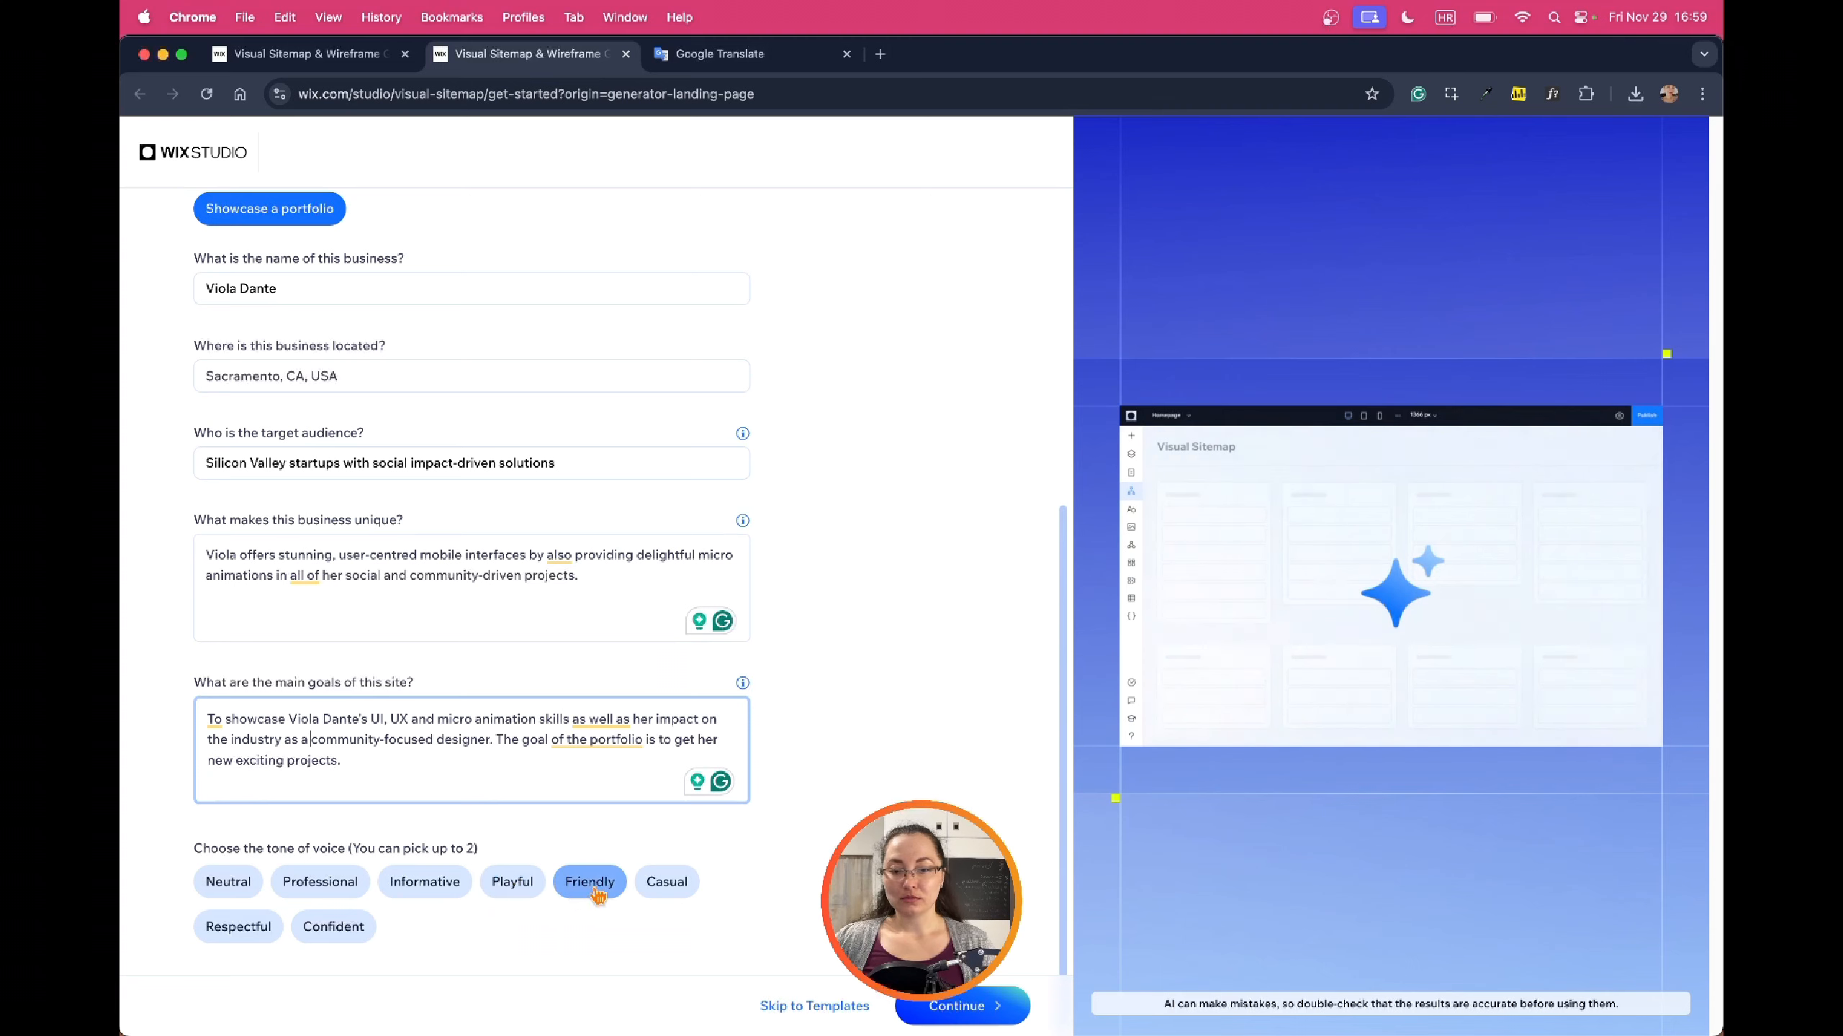
click(512, 882)
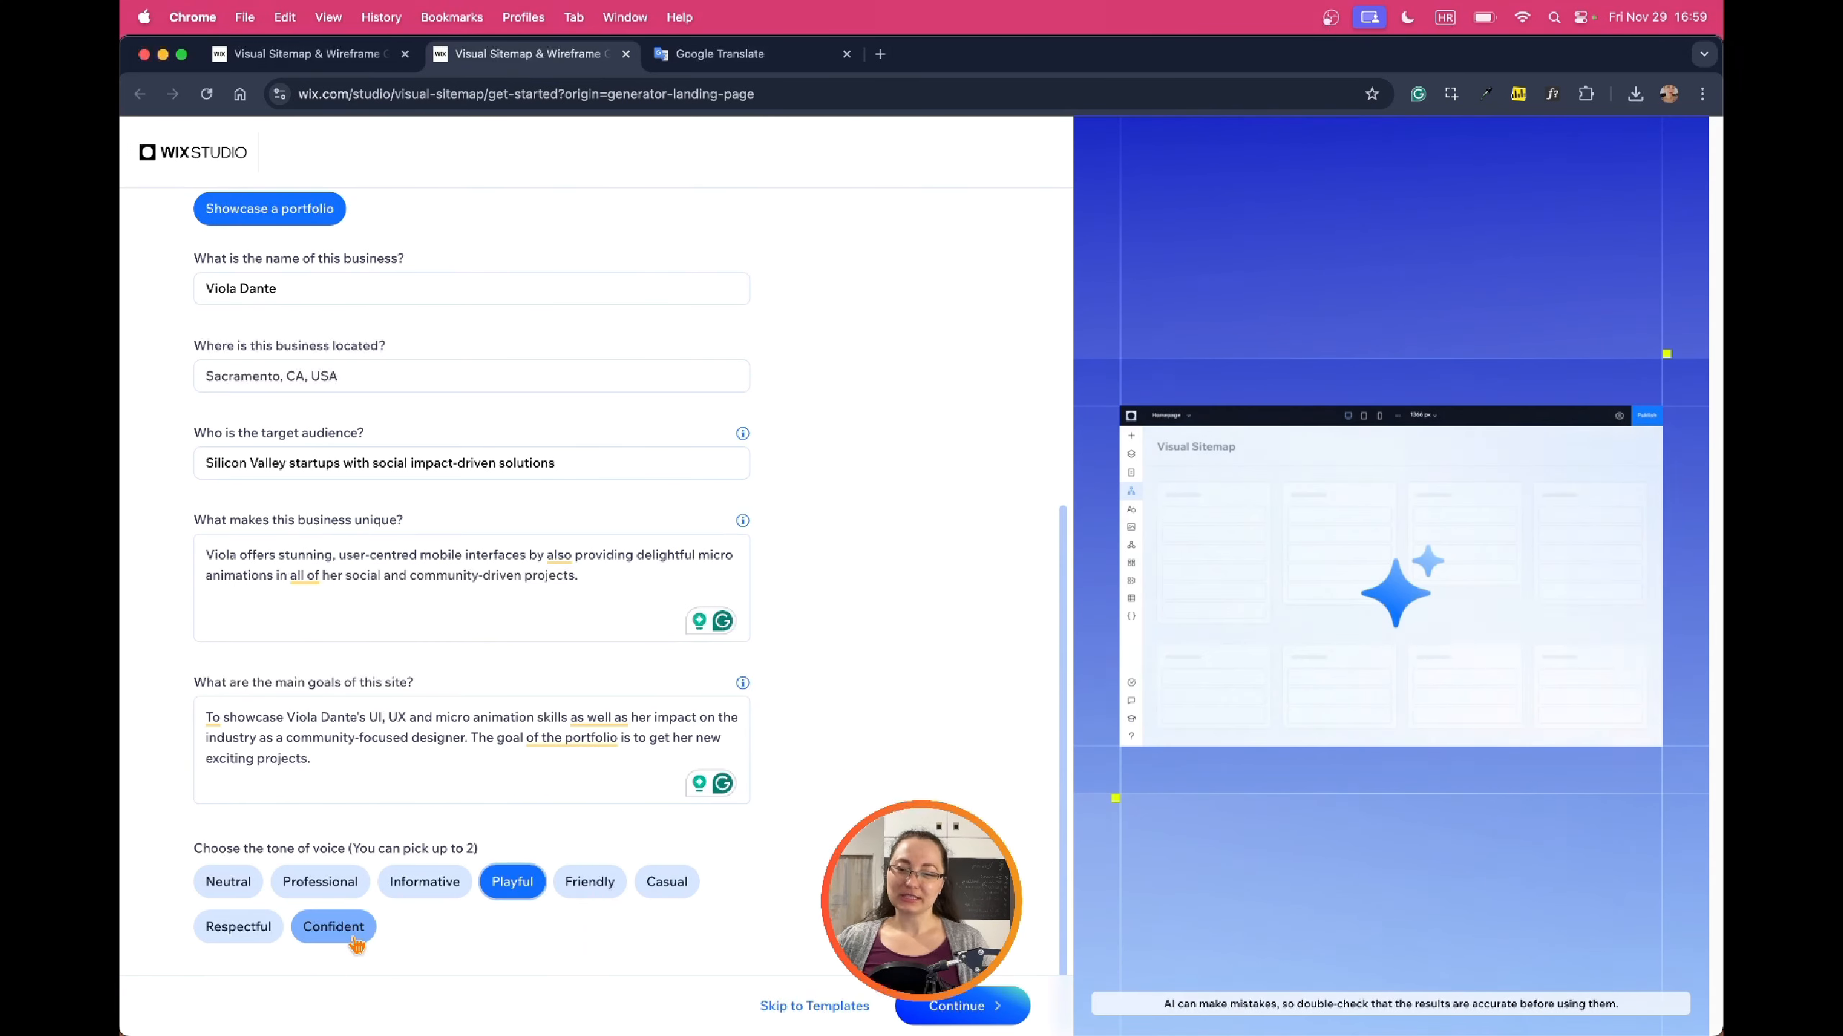
click(916, 1006)
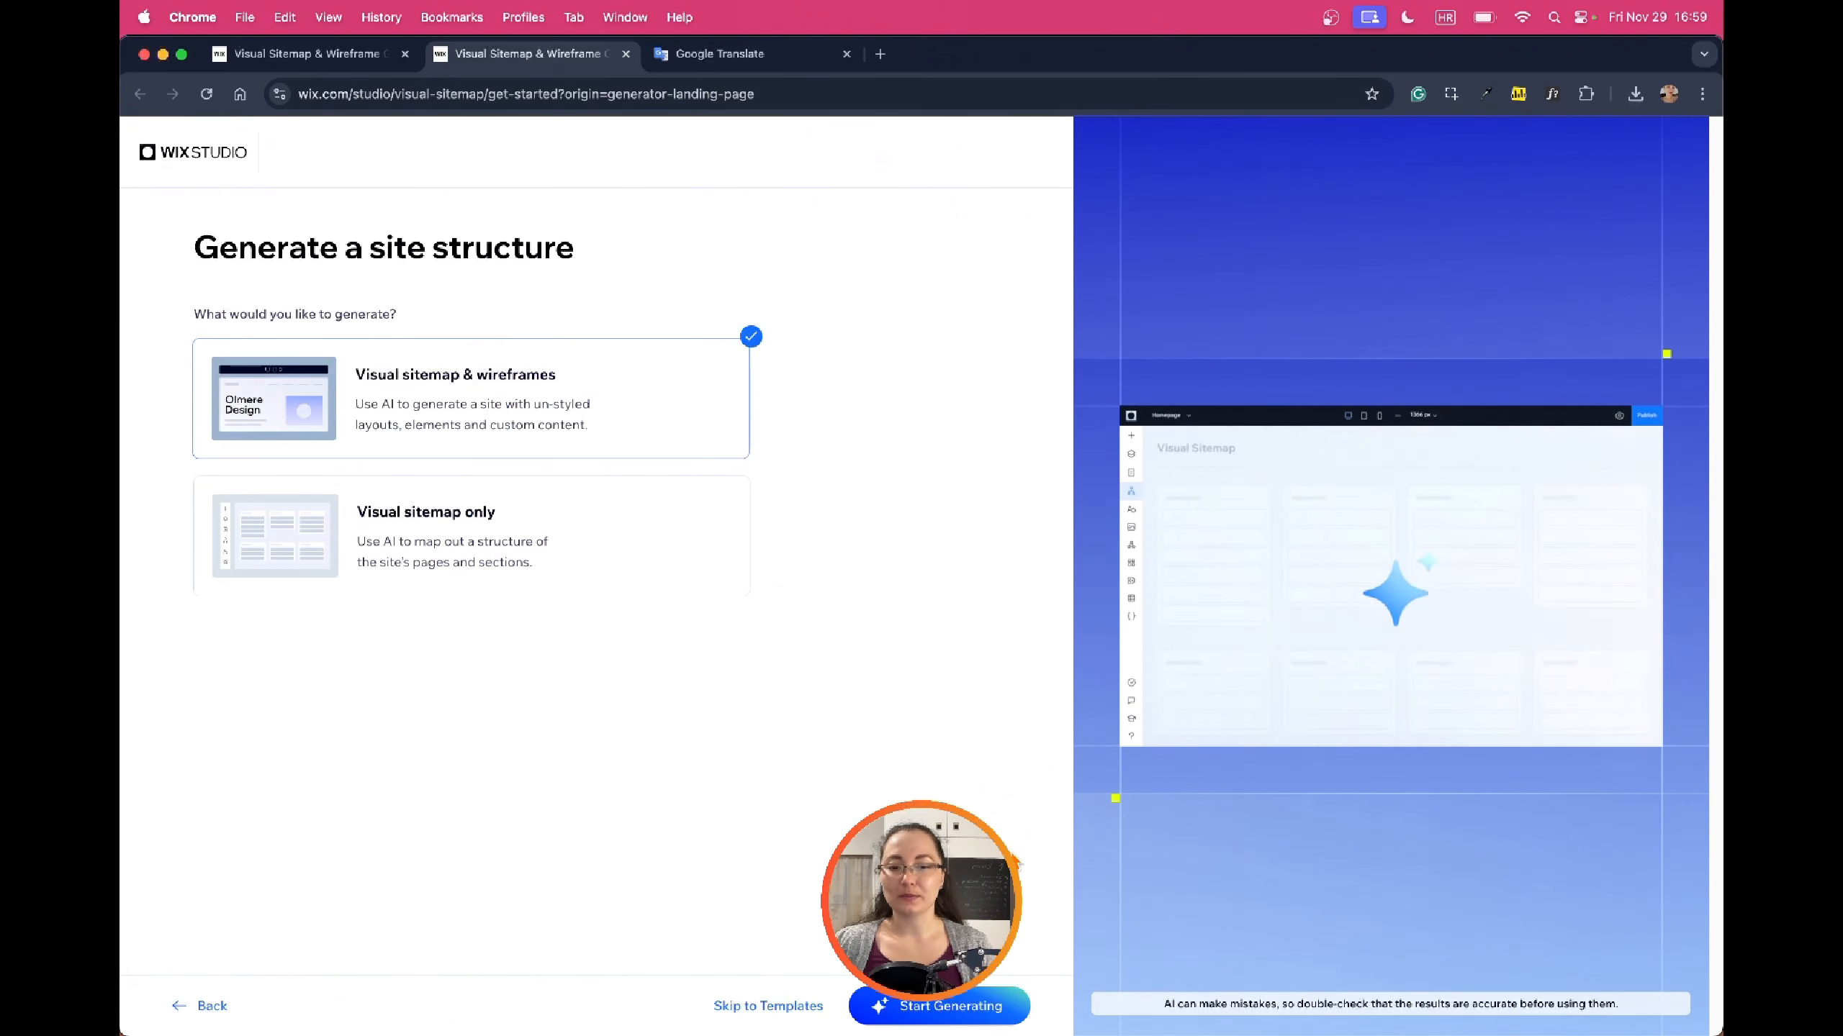
Start generating the visual sitemap and wireframes for the portfolio site
click(956, 1022)
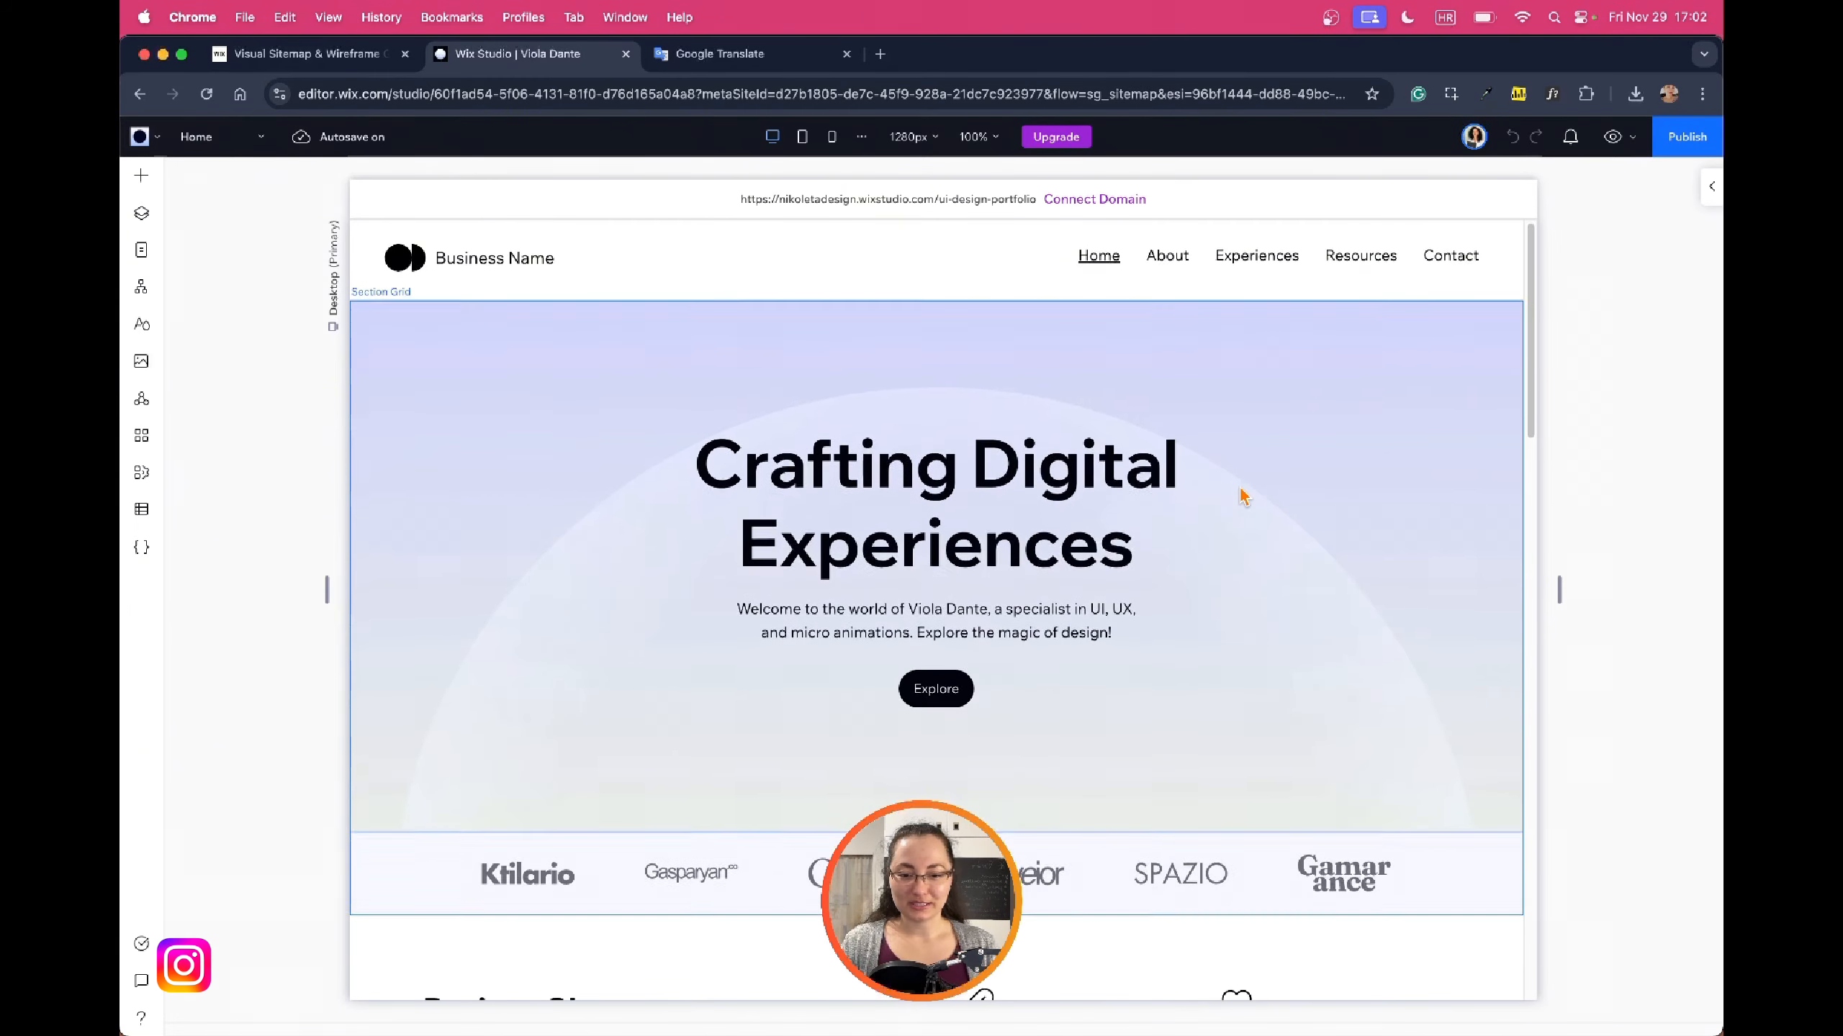
scroll(1240, 494, down, 3)
scroll(1440, 584, down, 15)
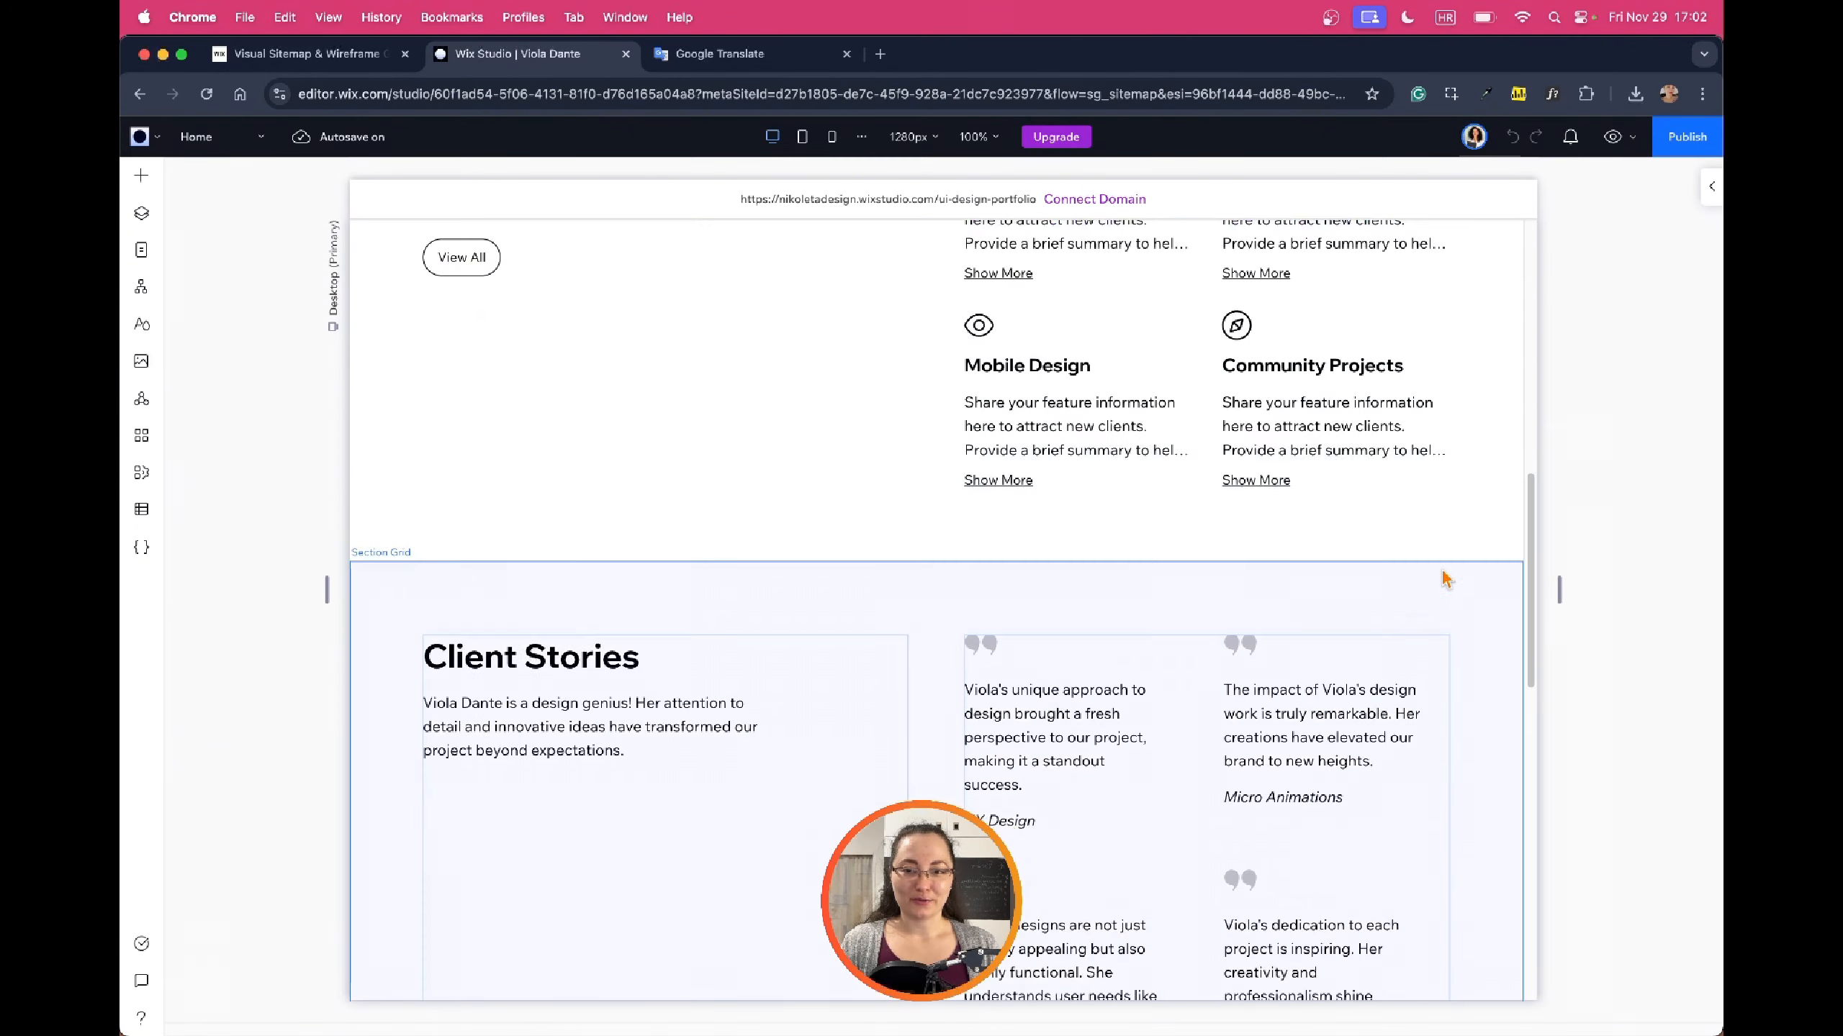
click(1611, 140)
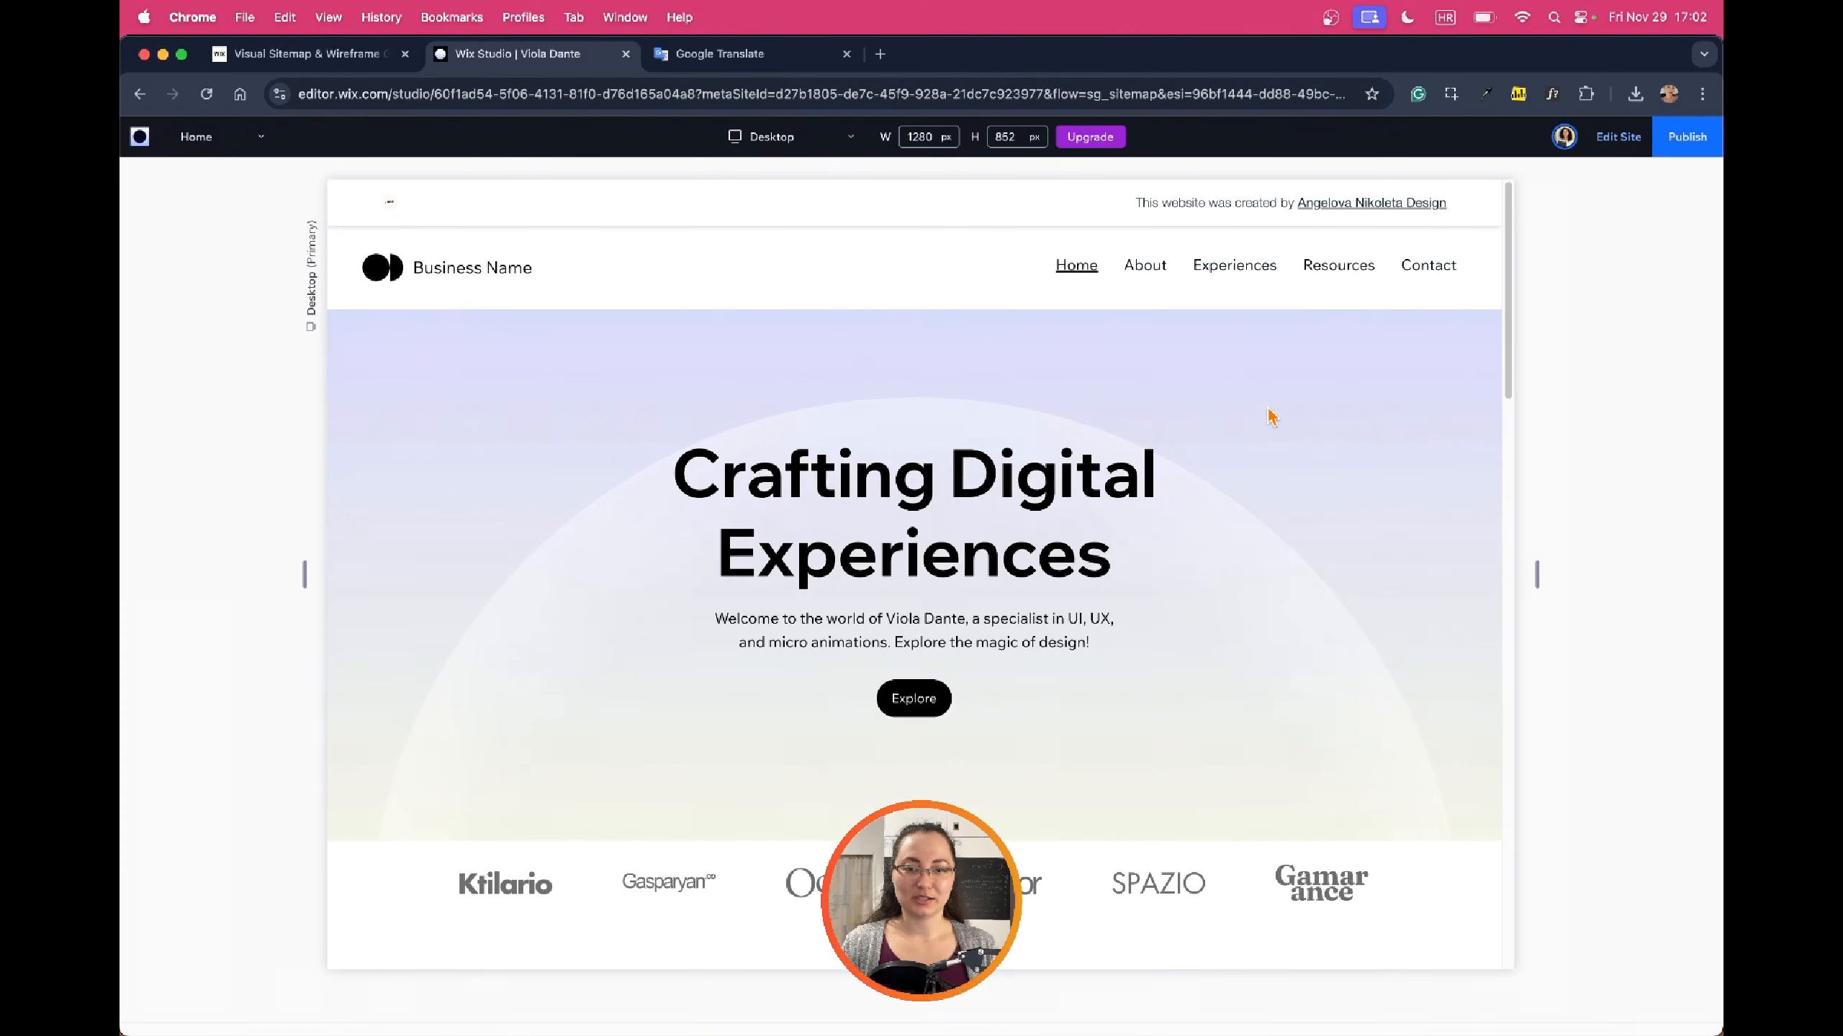
scroll(1429, 410, down, 6)
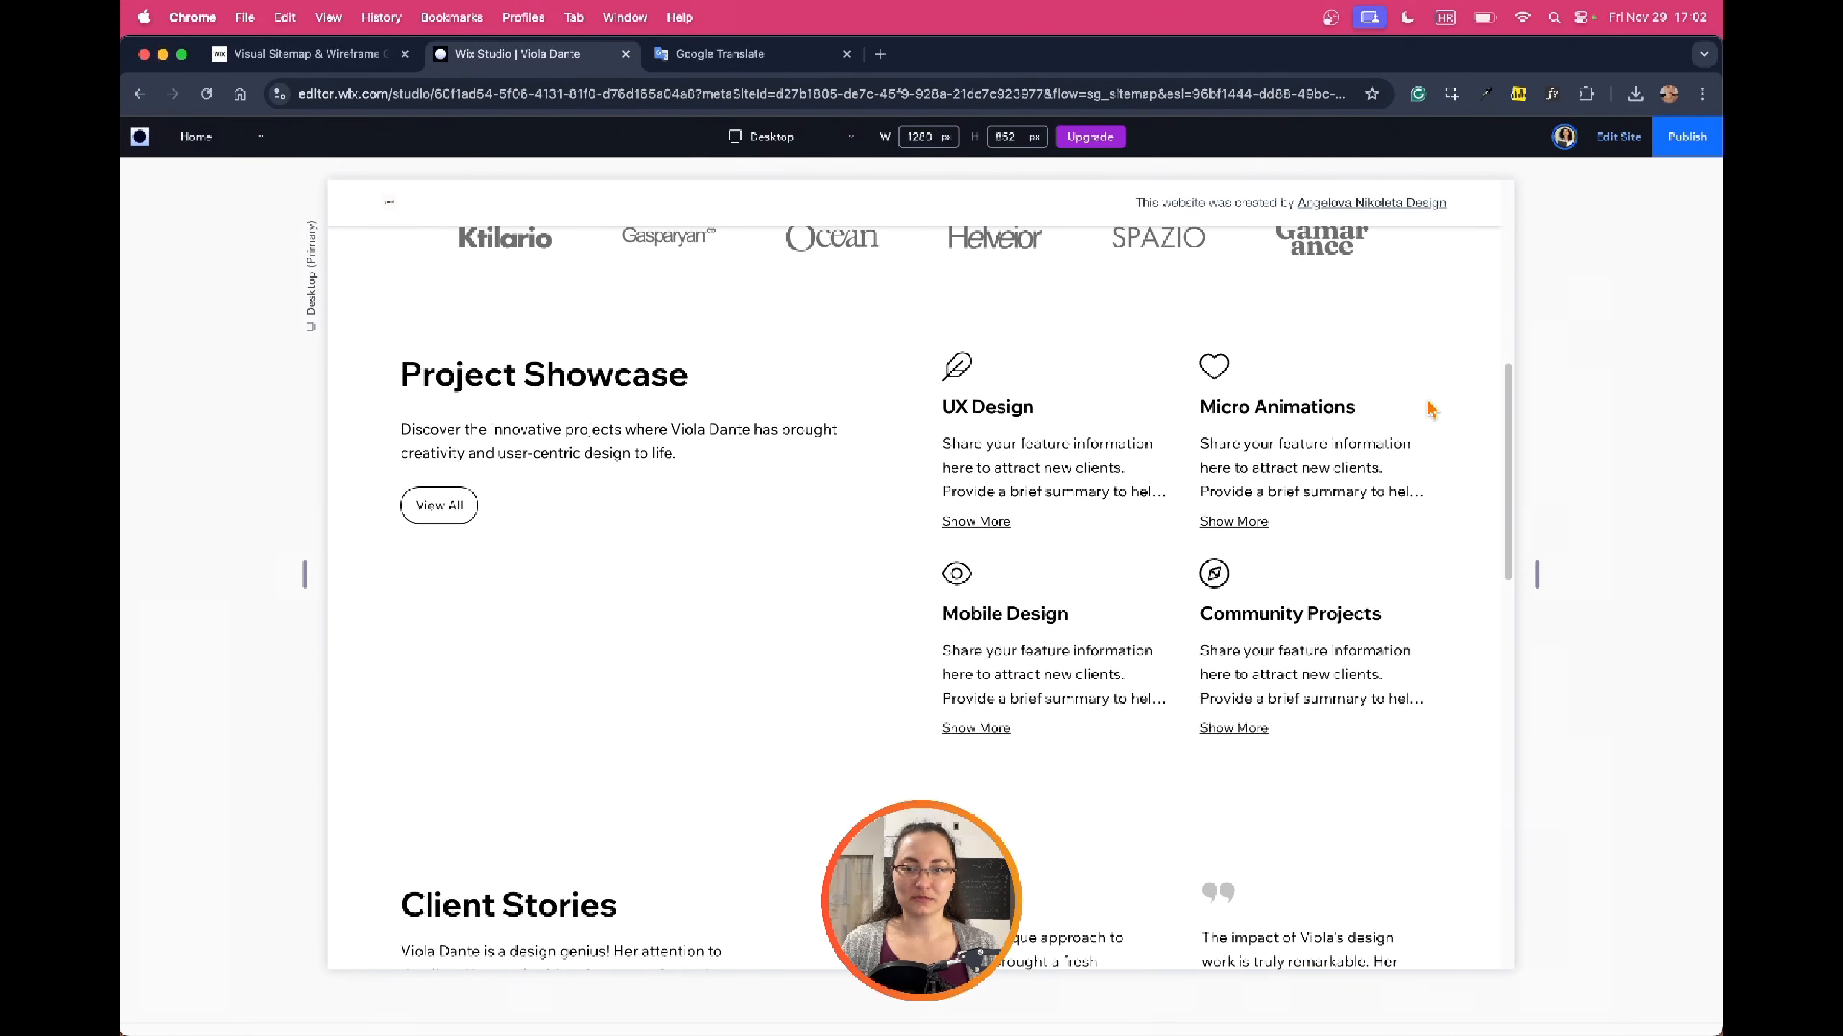
scroll(1427, 408, up, 10)
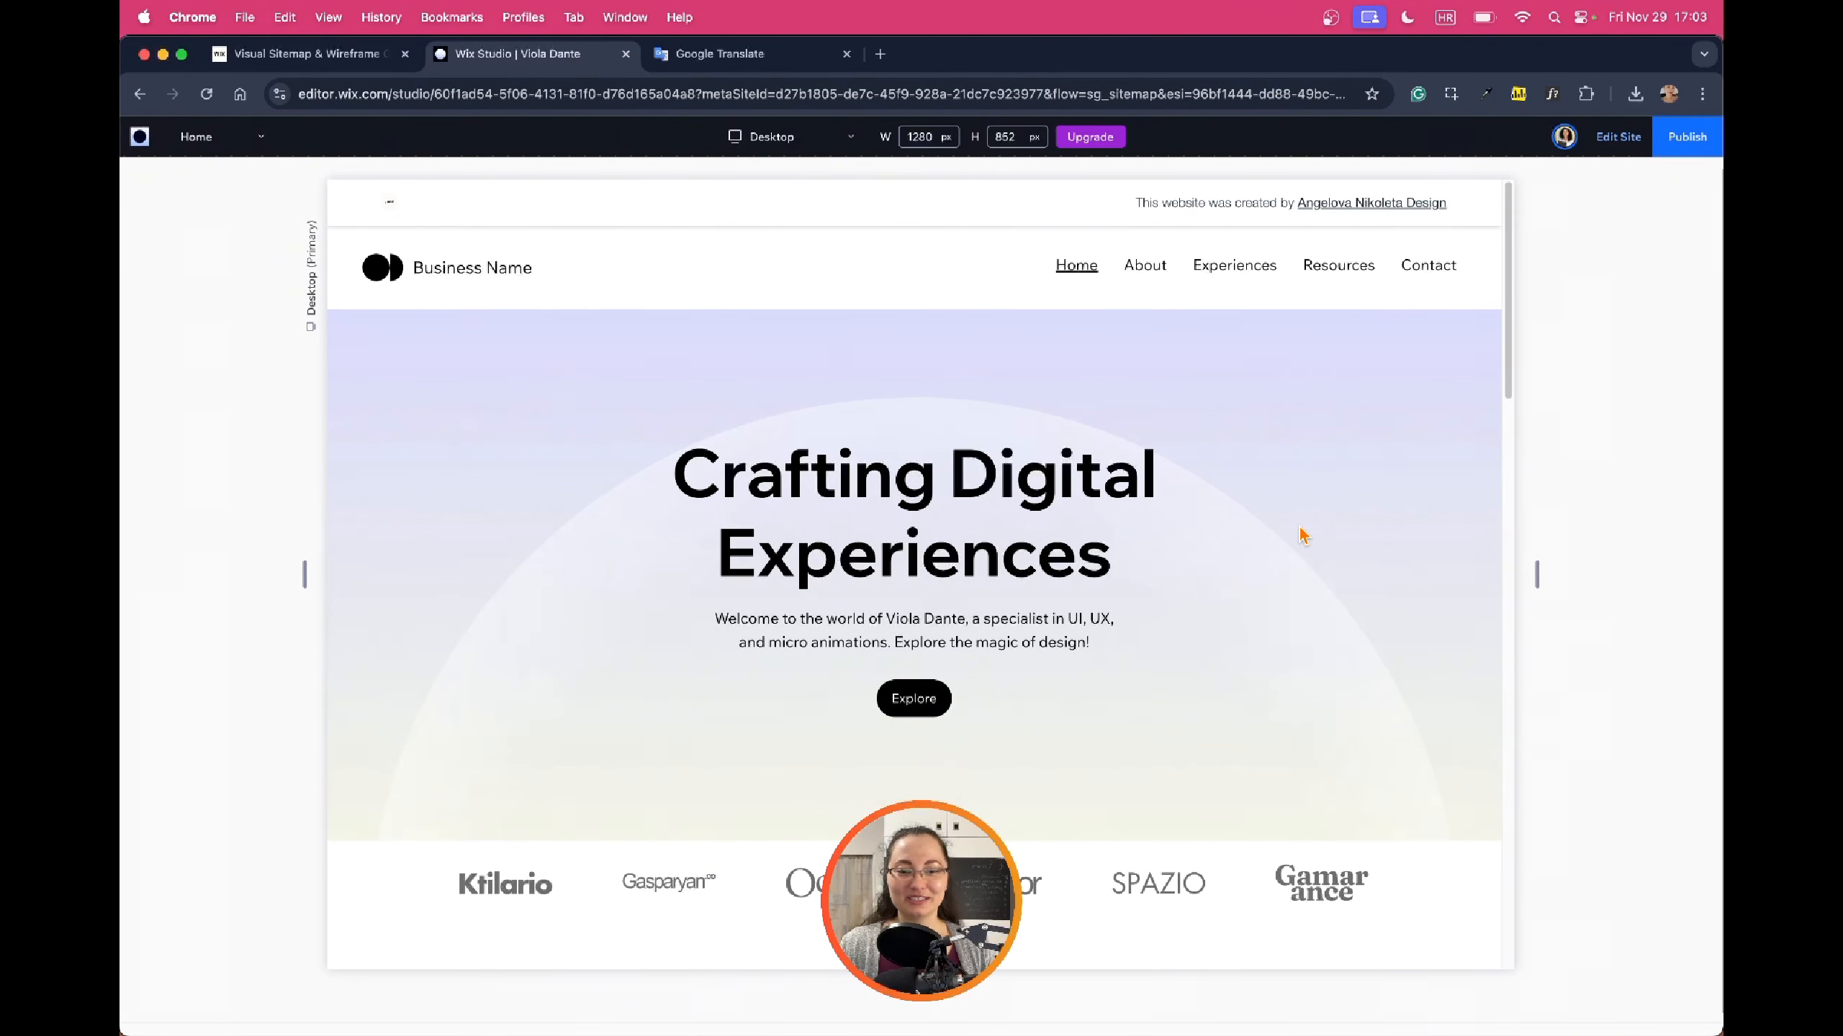
scroll(1316, 513, down, 2)
scroll(1318, 508, up, 2)
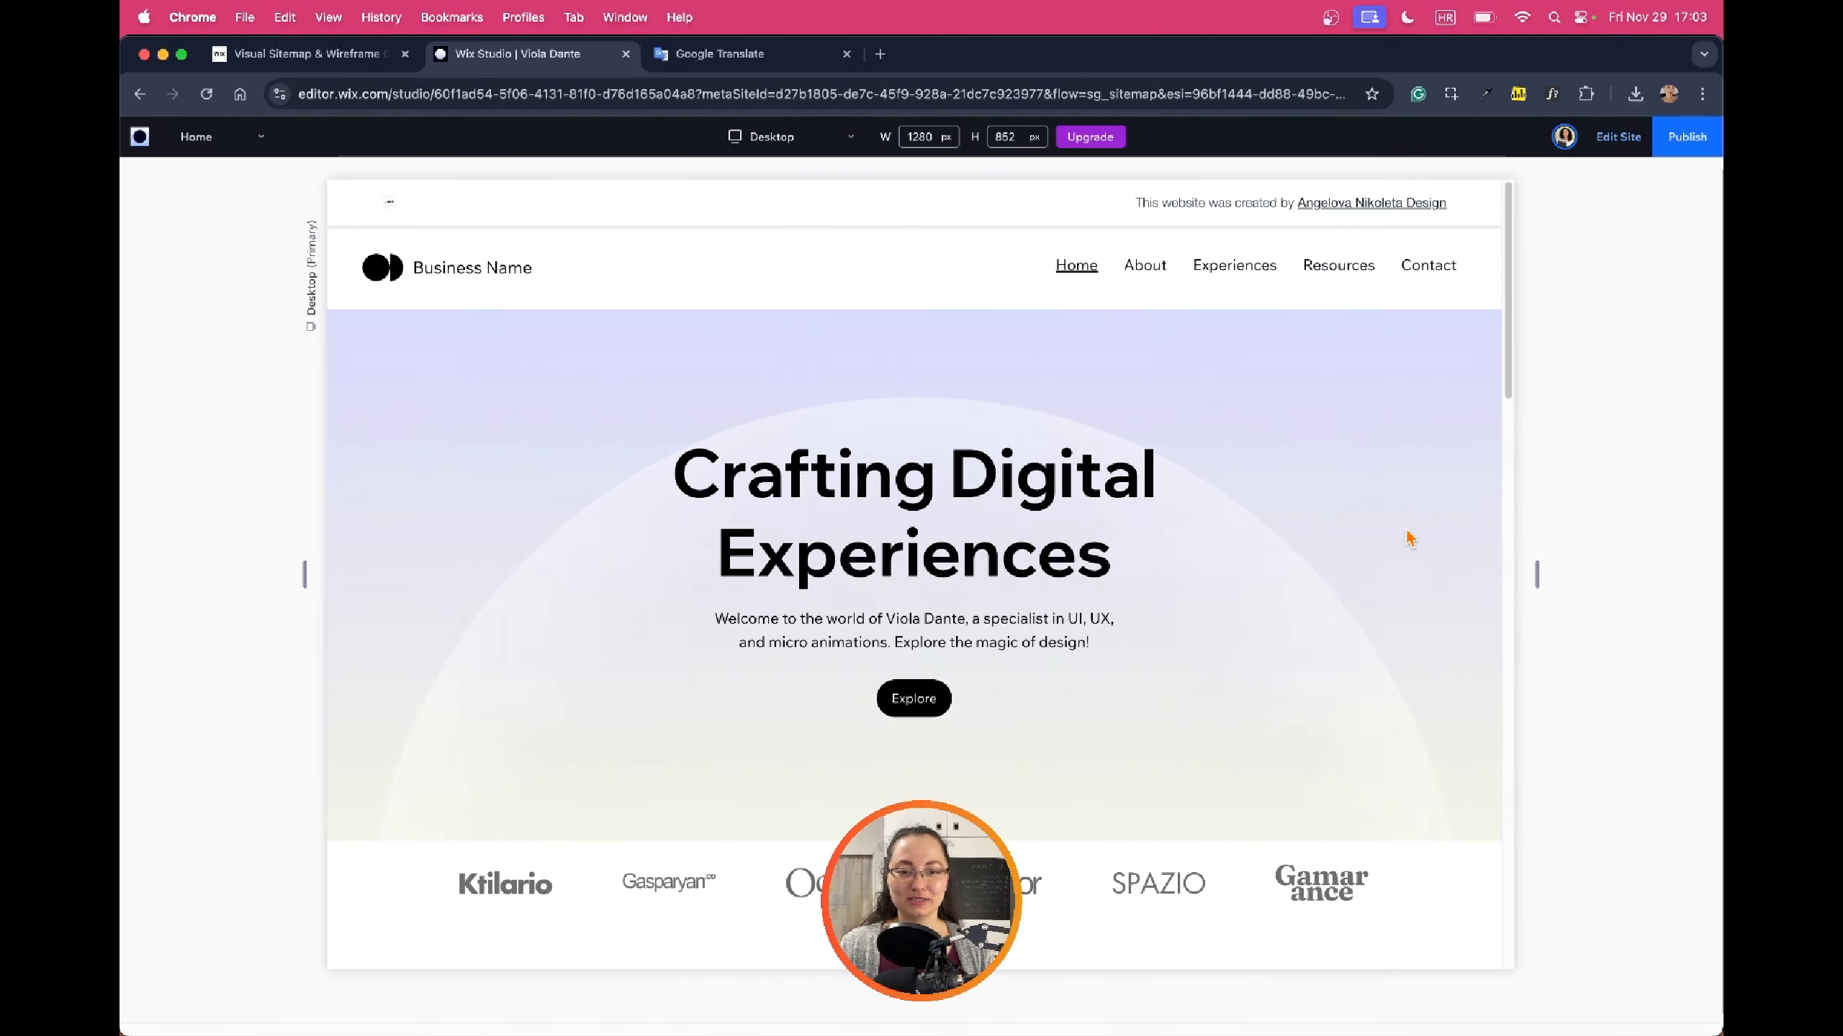
scroll(1249, 535, down, 8)
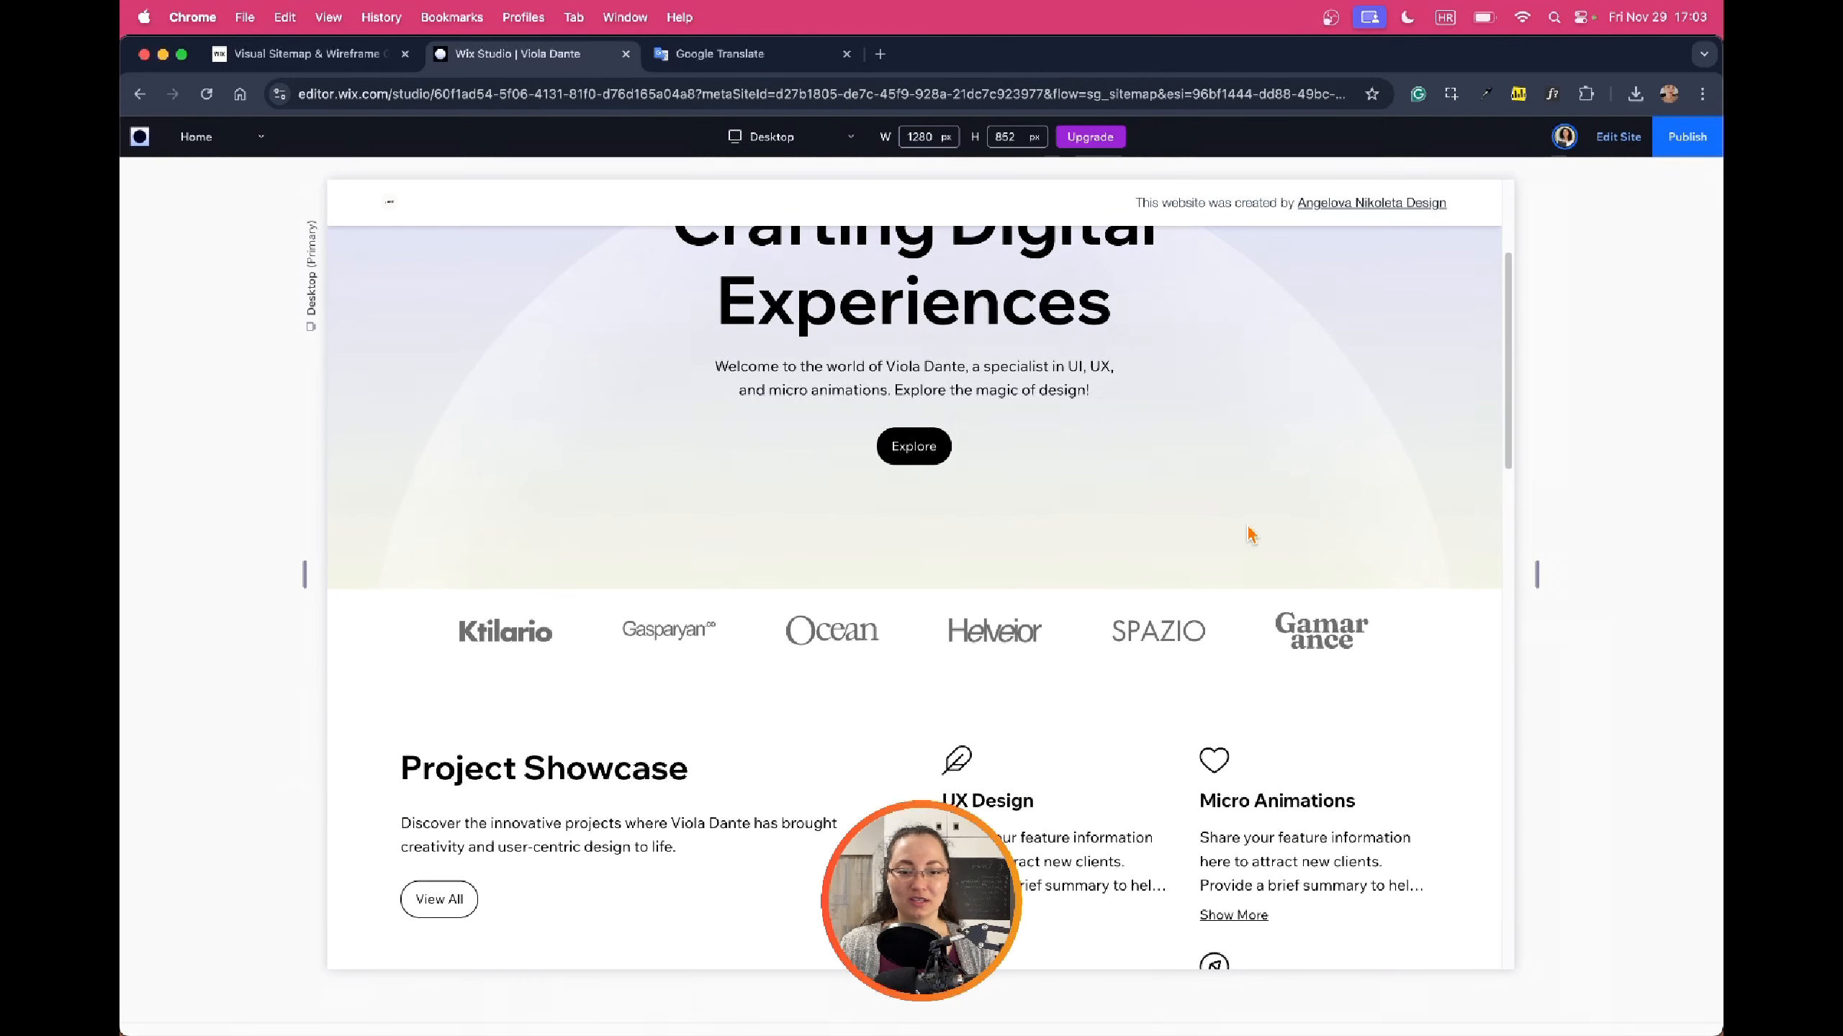
scroll(1255, 533, down, 8)
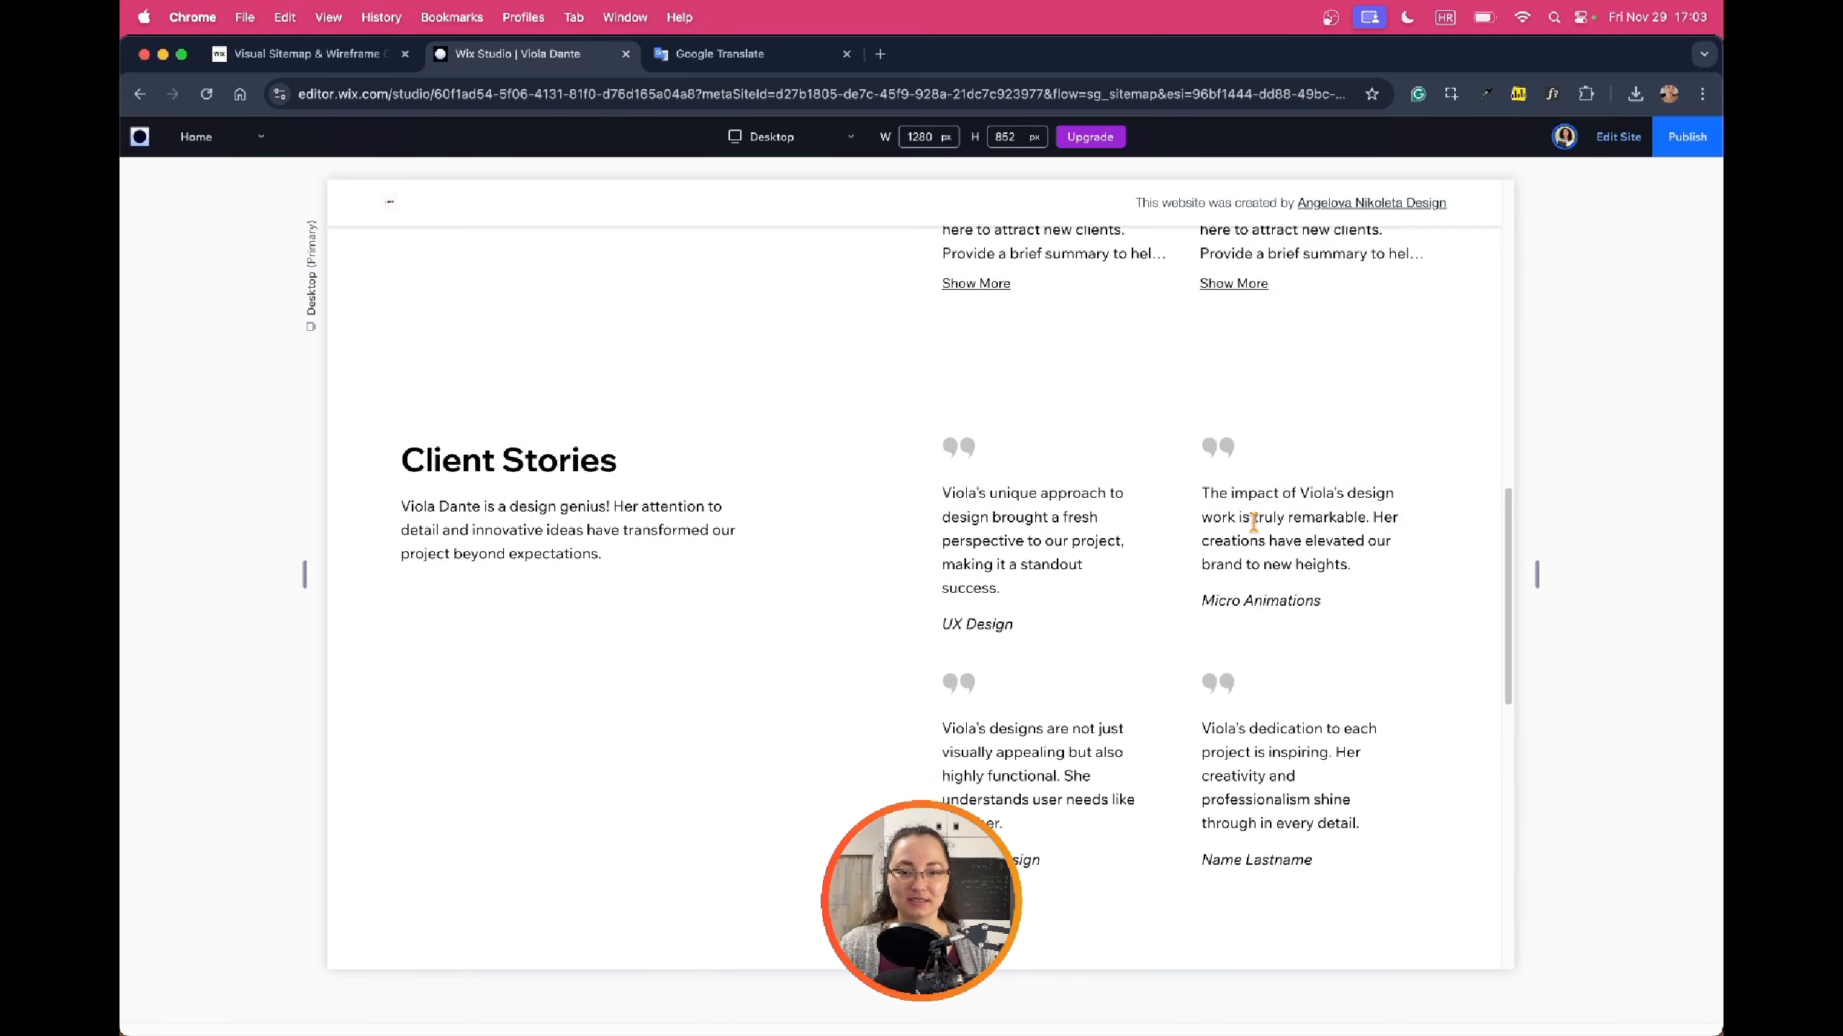
scroll(1287, 565, up, 12)
scroll(1279, 561, up, 5)
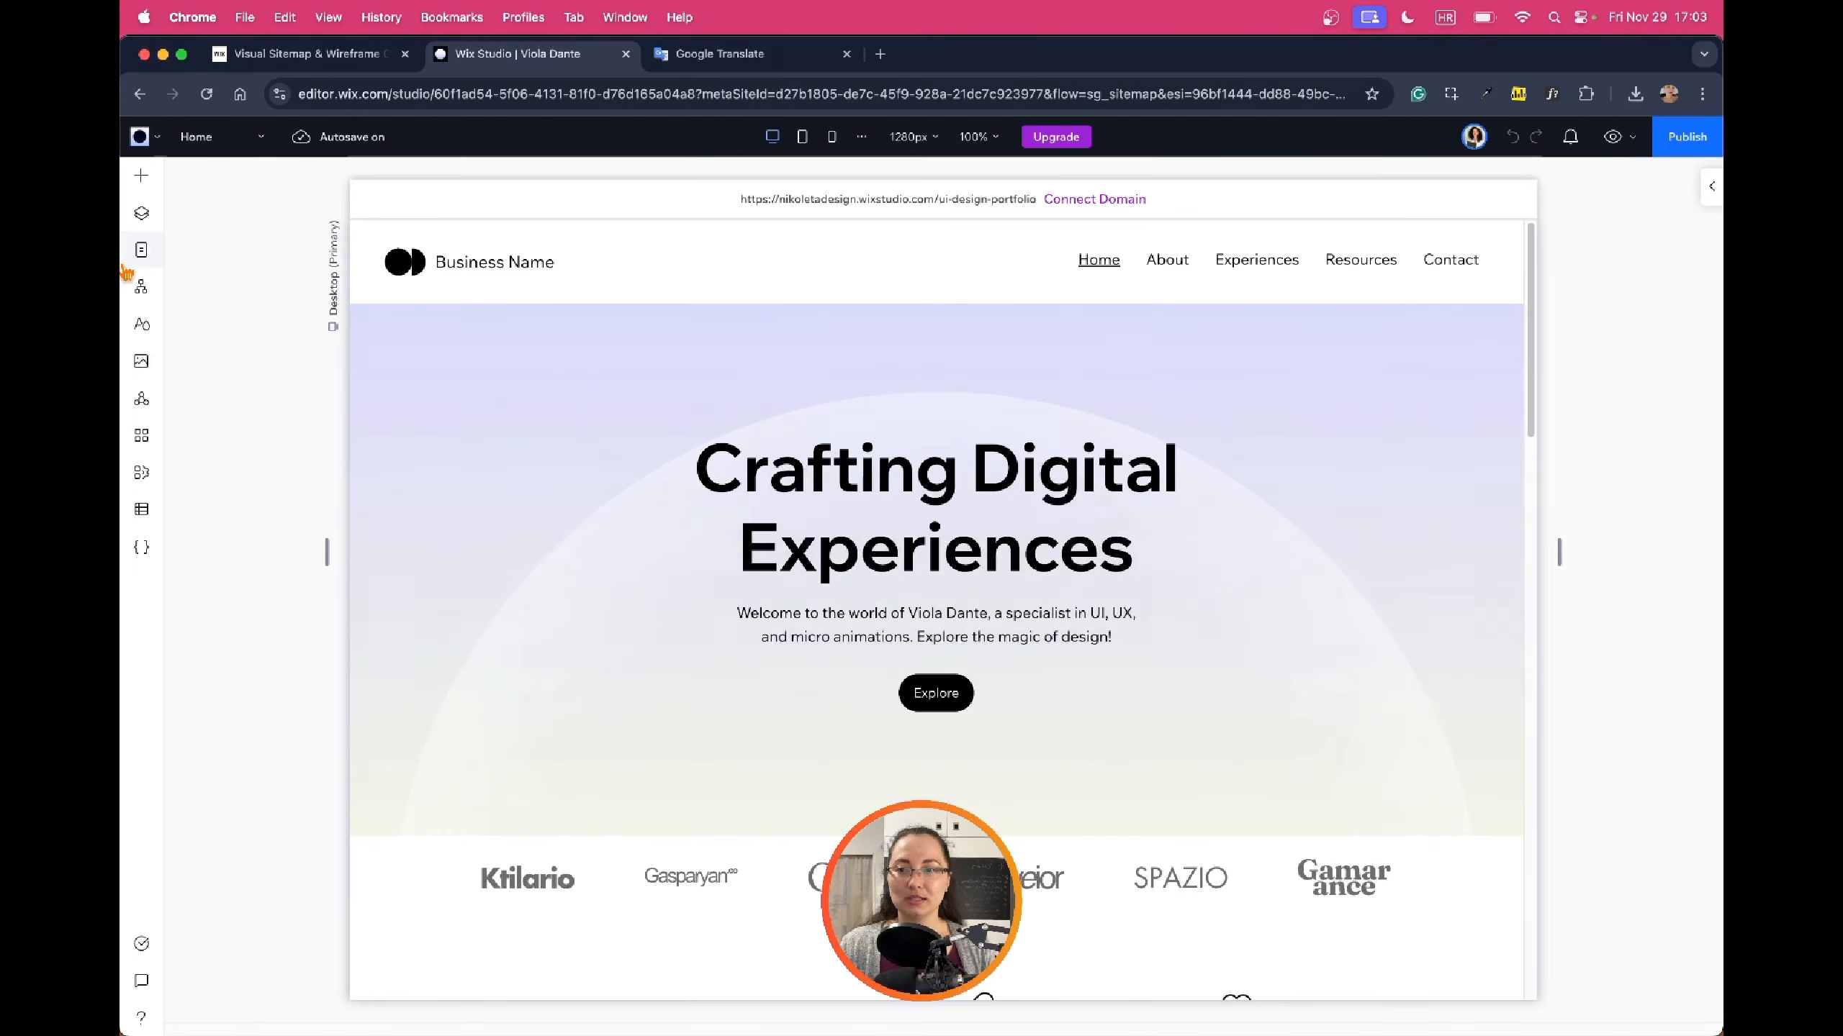
Select each home-page layer from Hero Section through Footer, then show the site's page list
click(144, 214)
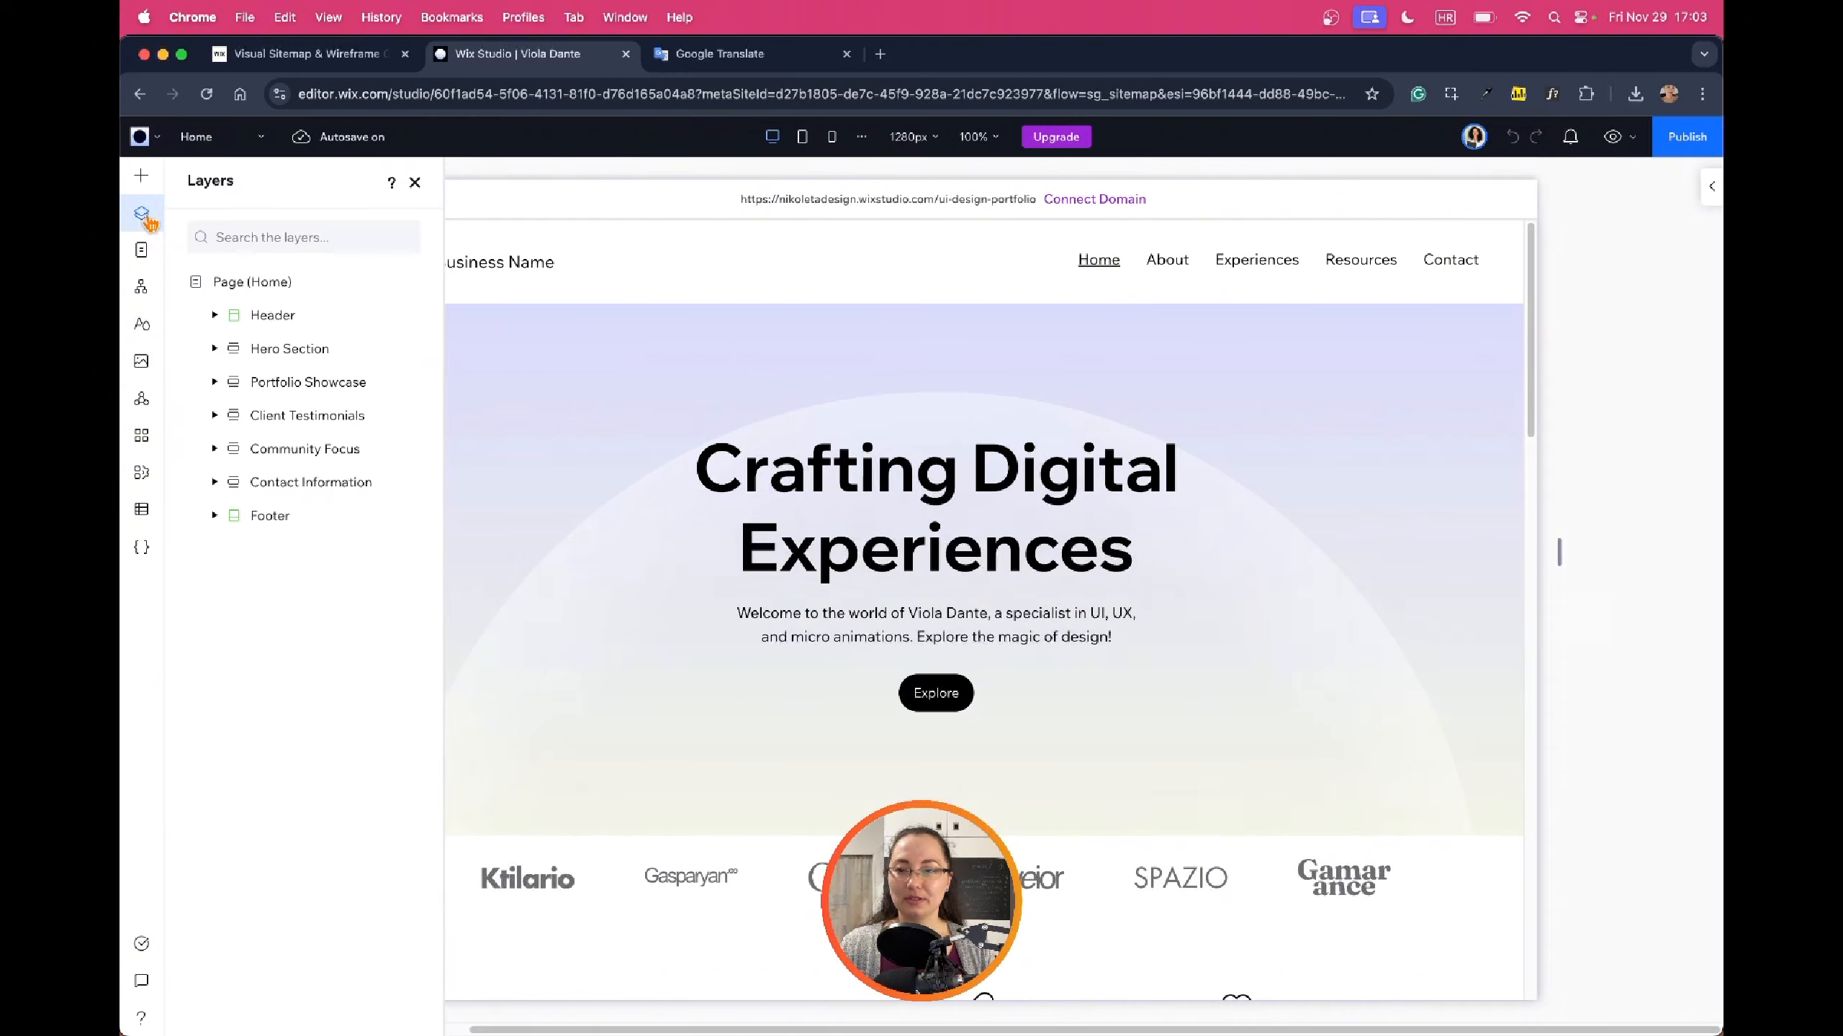
click(258, 351)
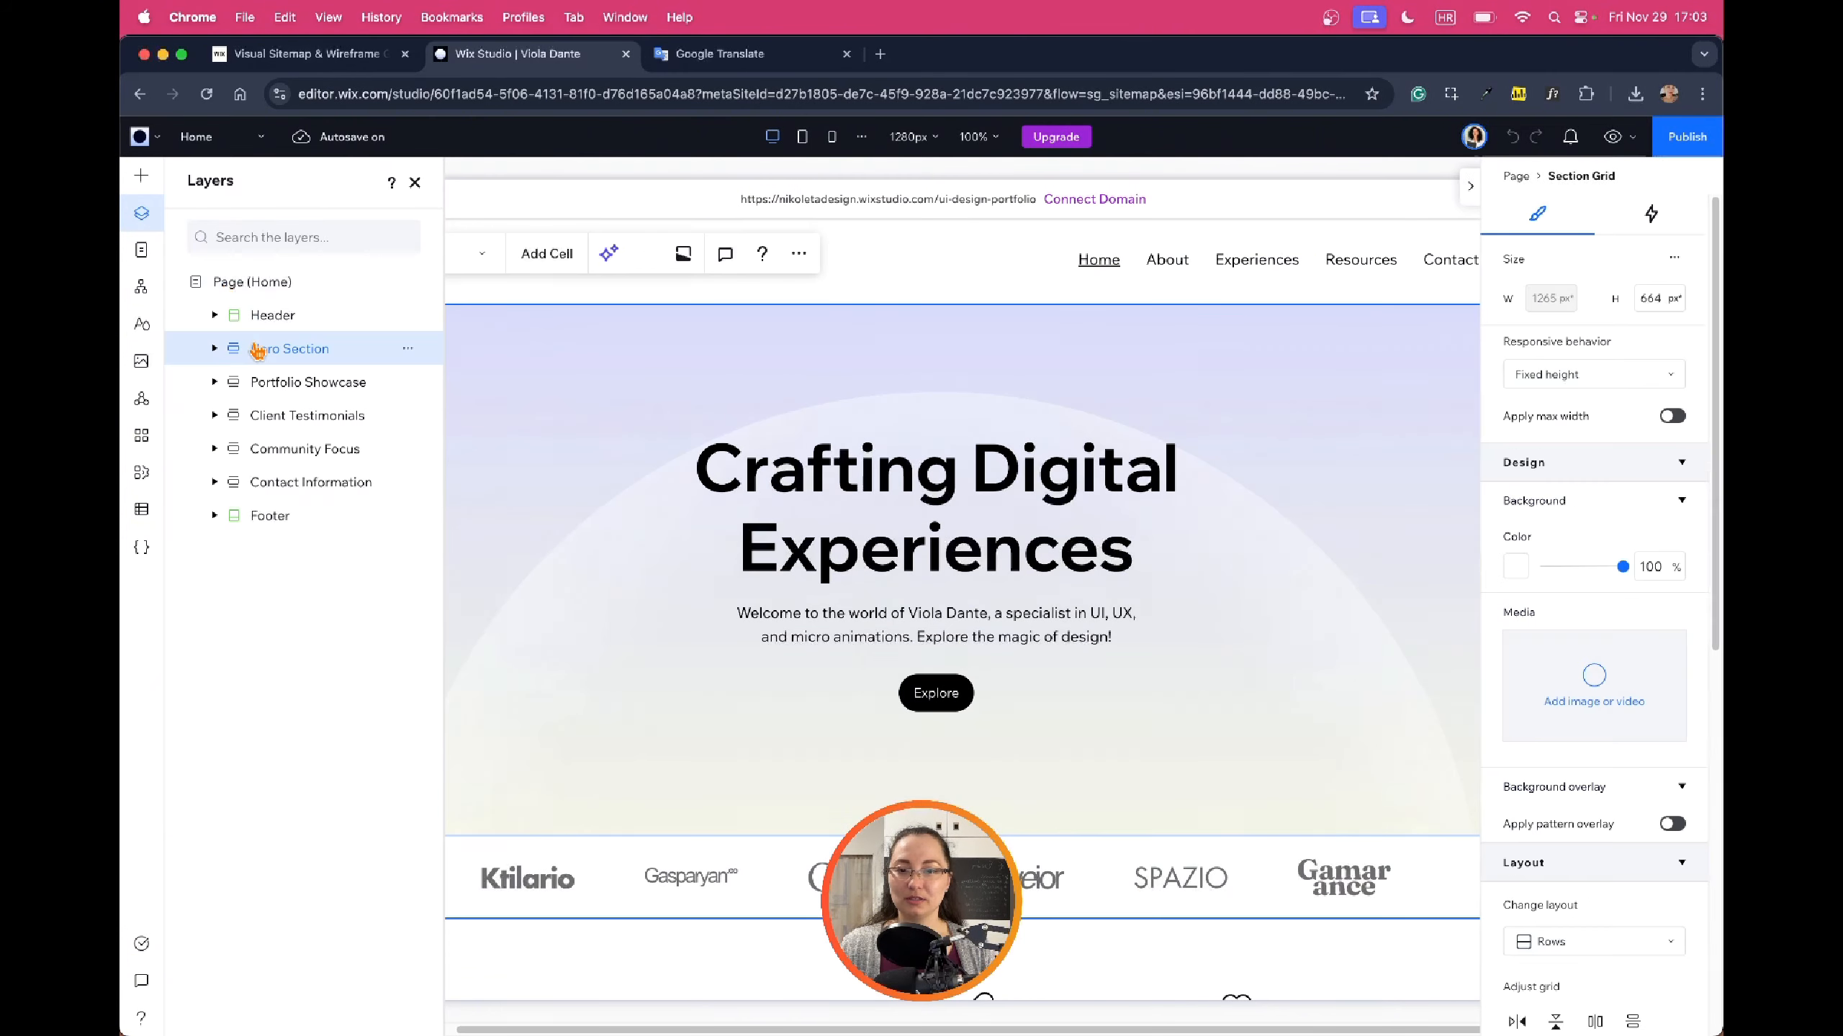
click(263, 383)
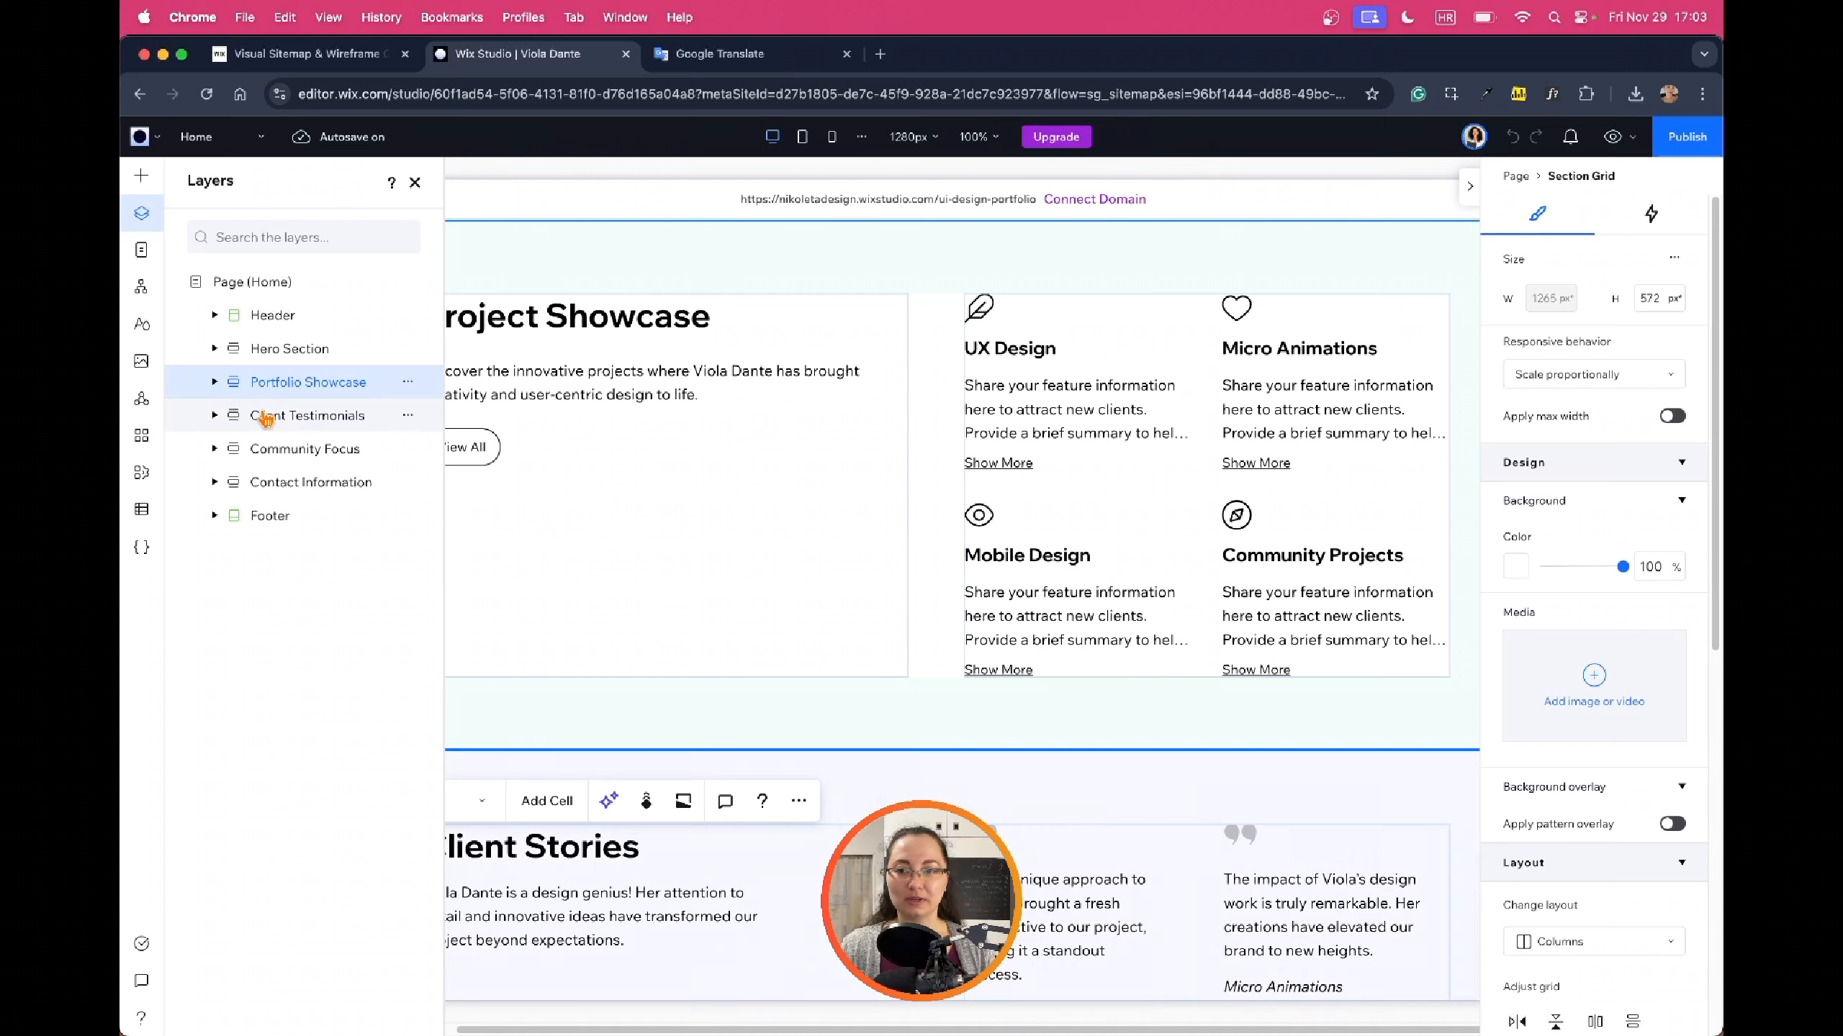
click(266, 417)
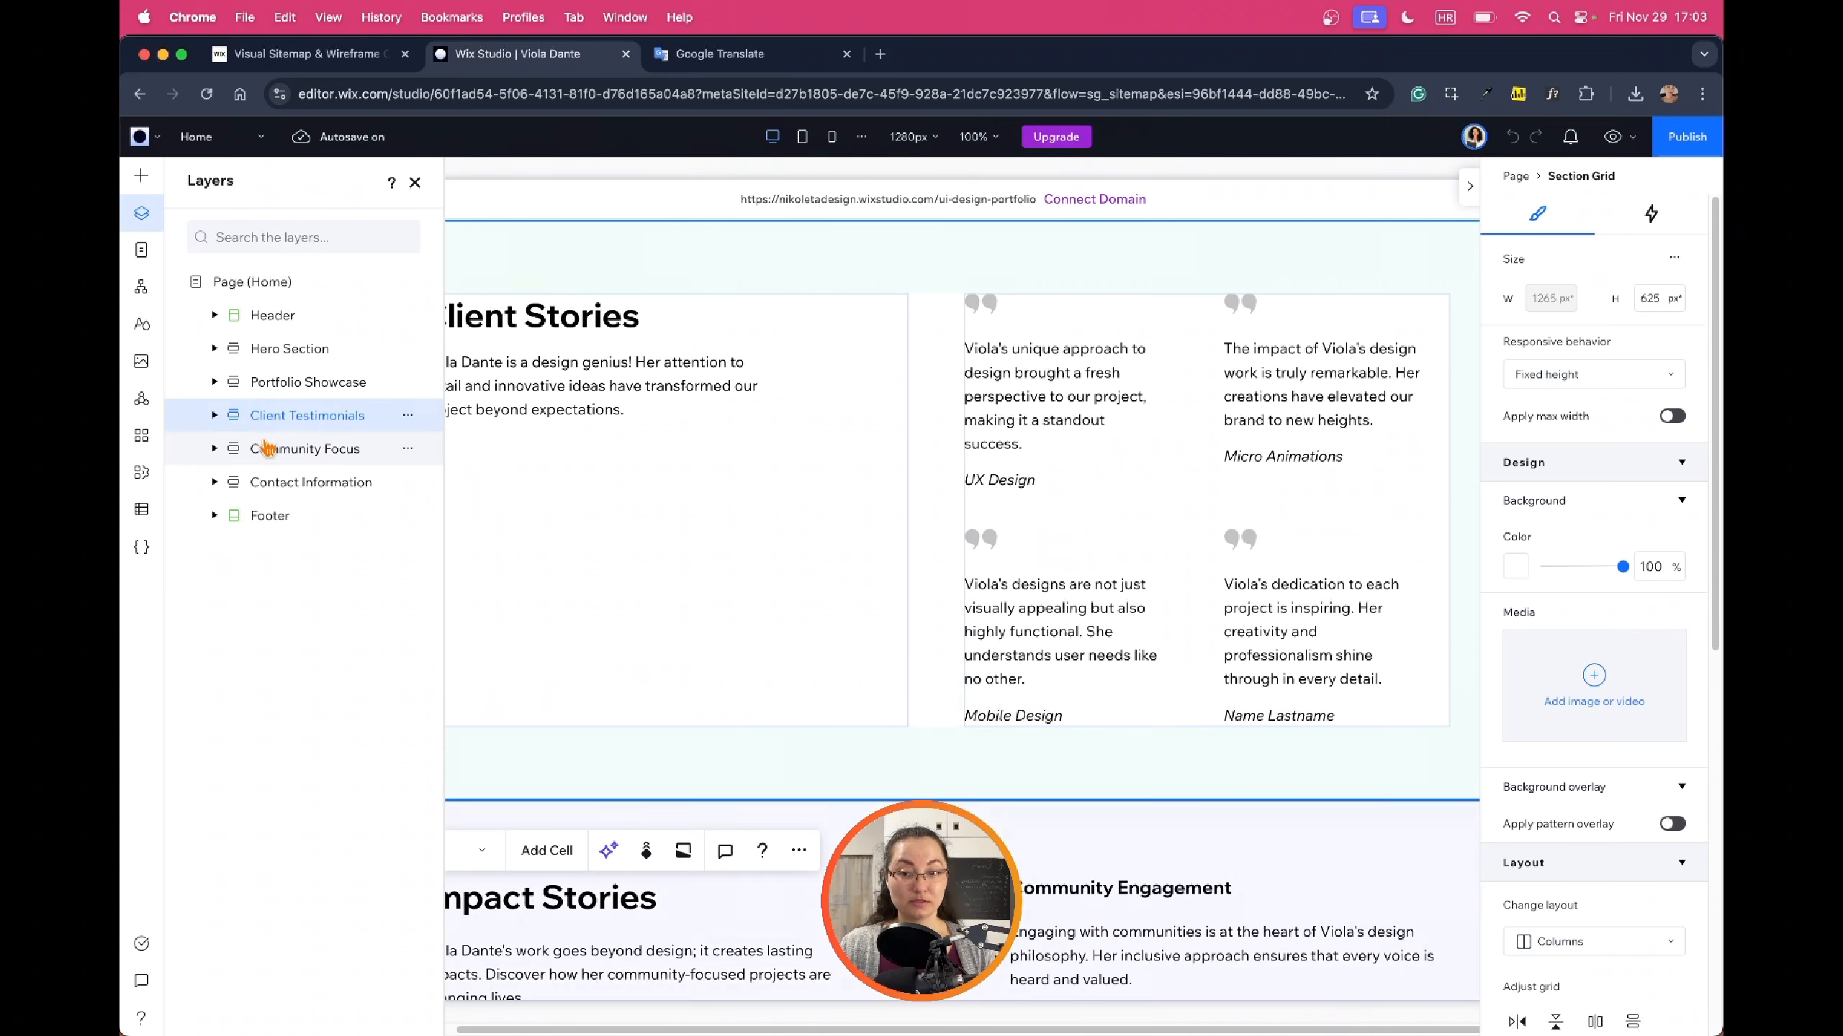
click(267, 450)
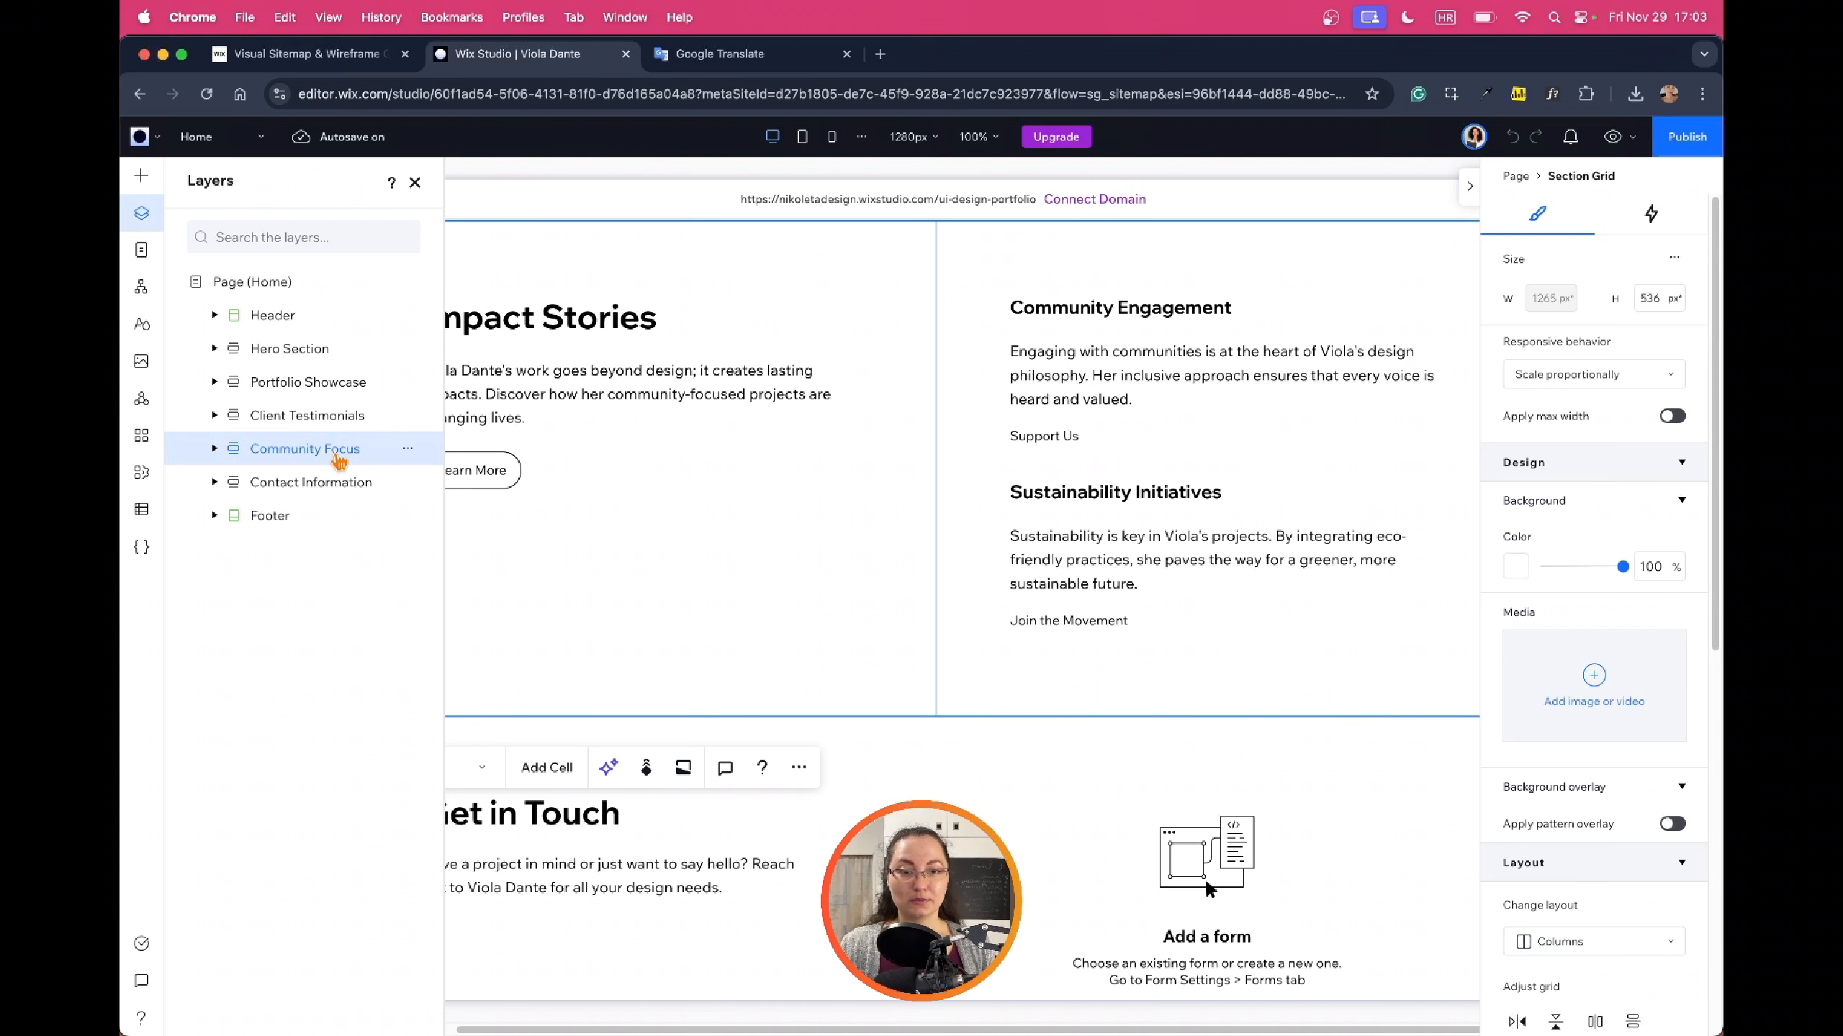
click(301, 497)
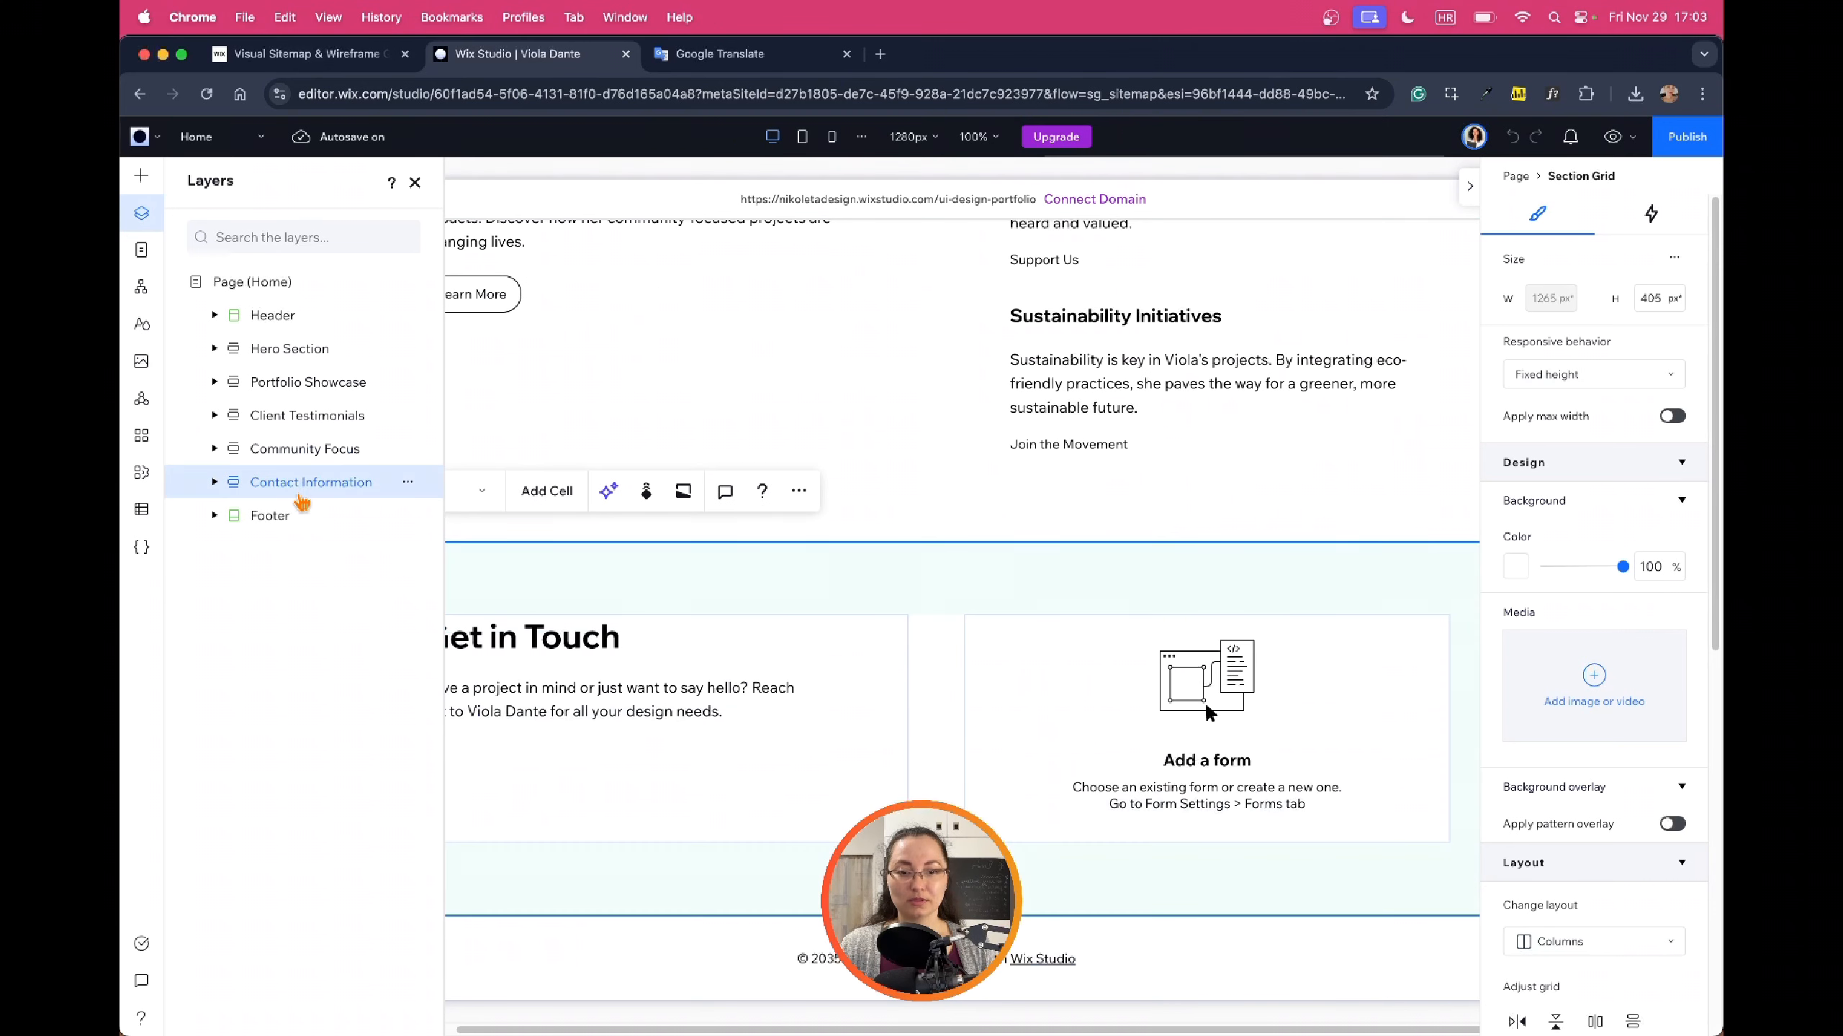
click(243, 527)
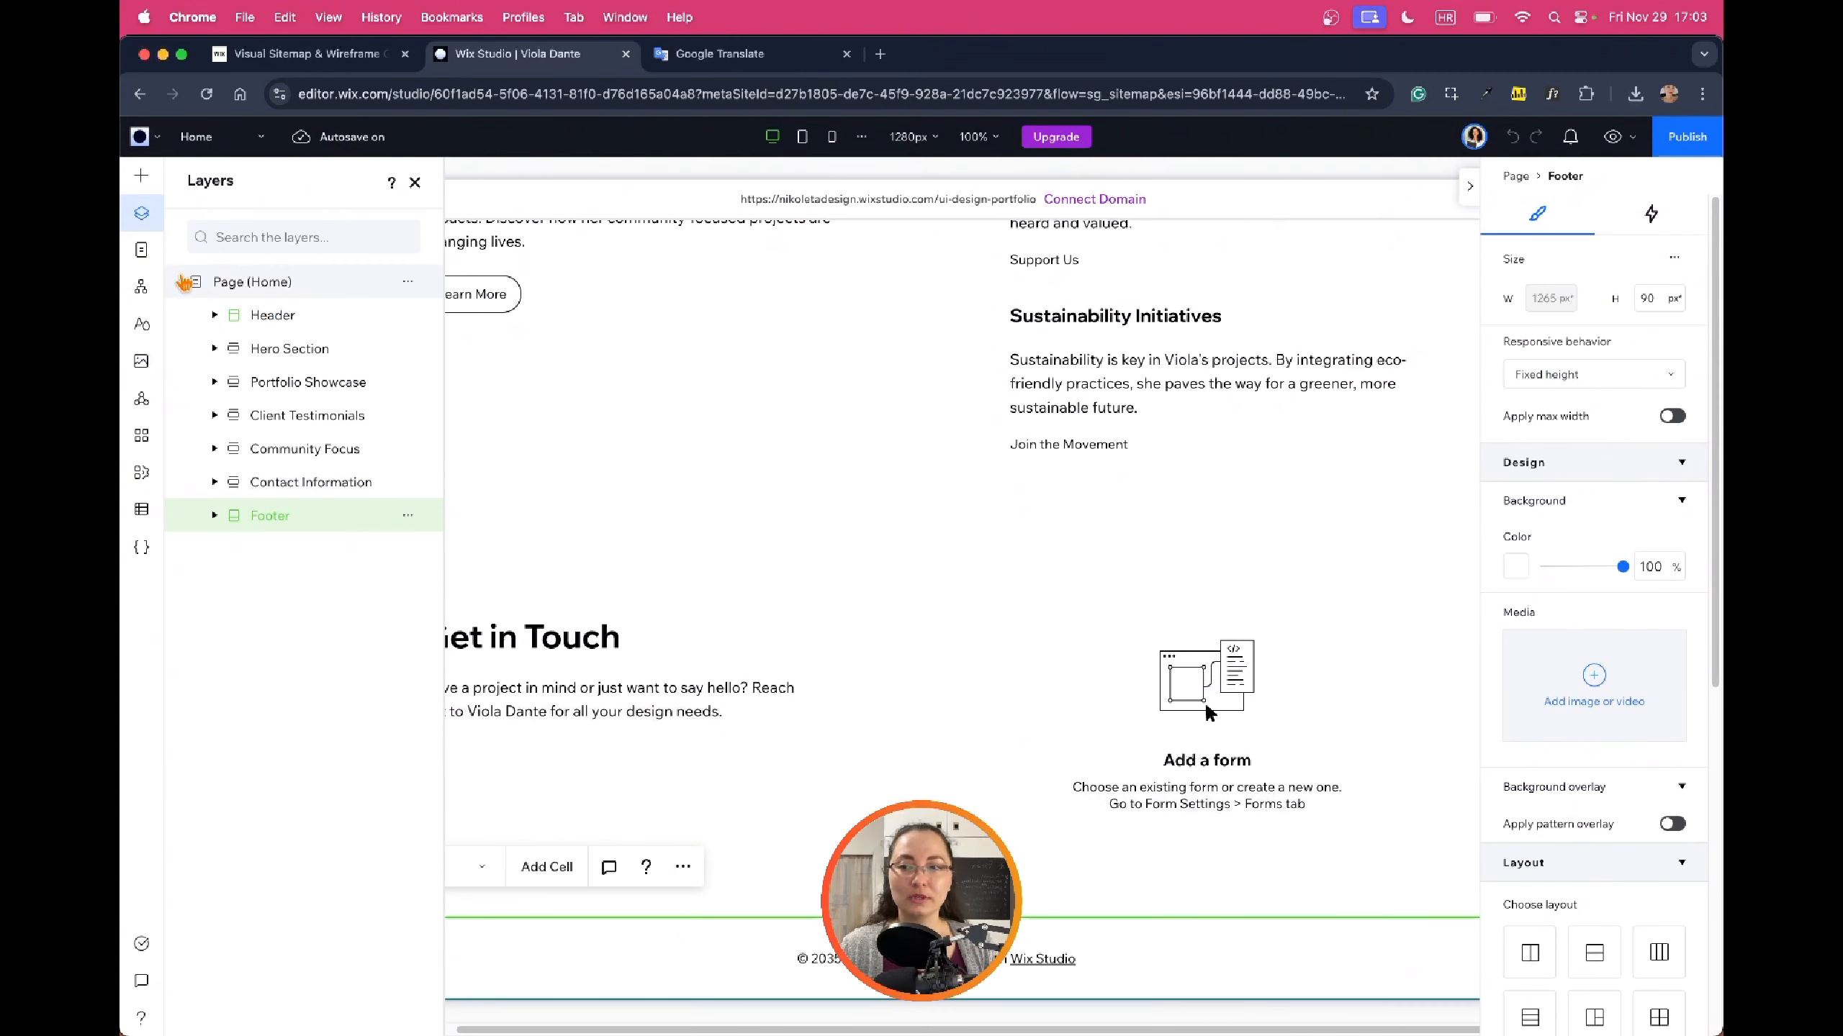
click(141, 250)
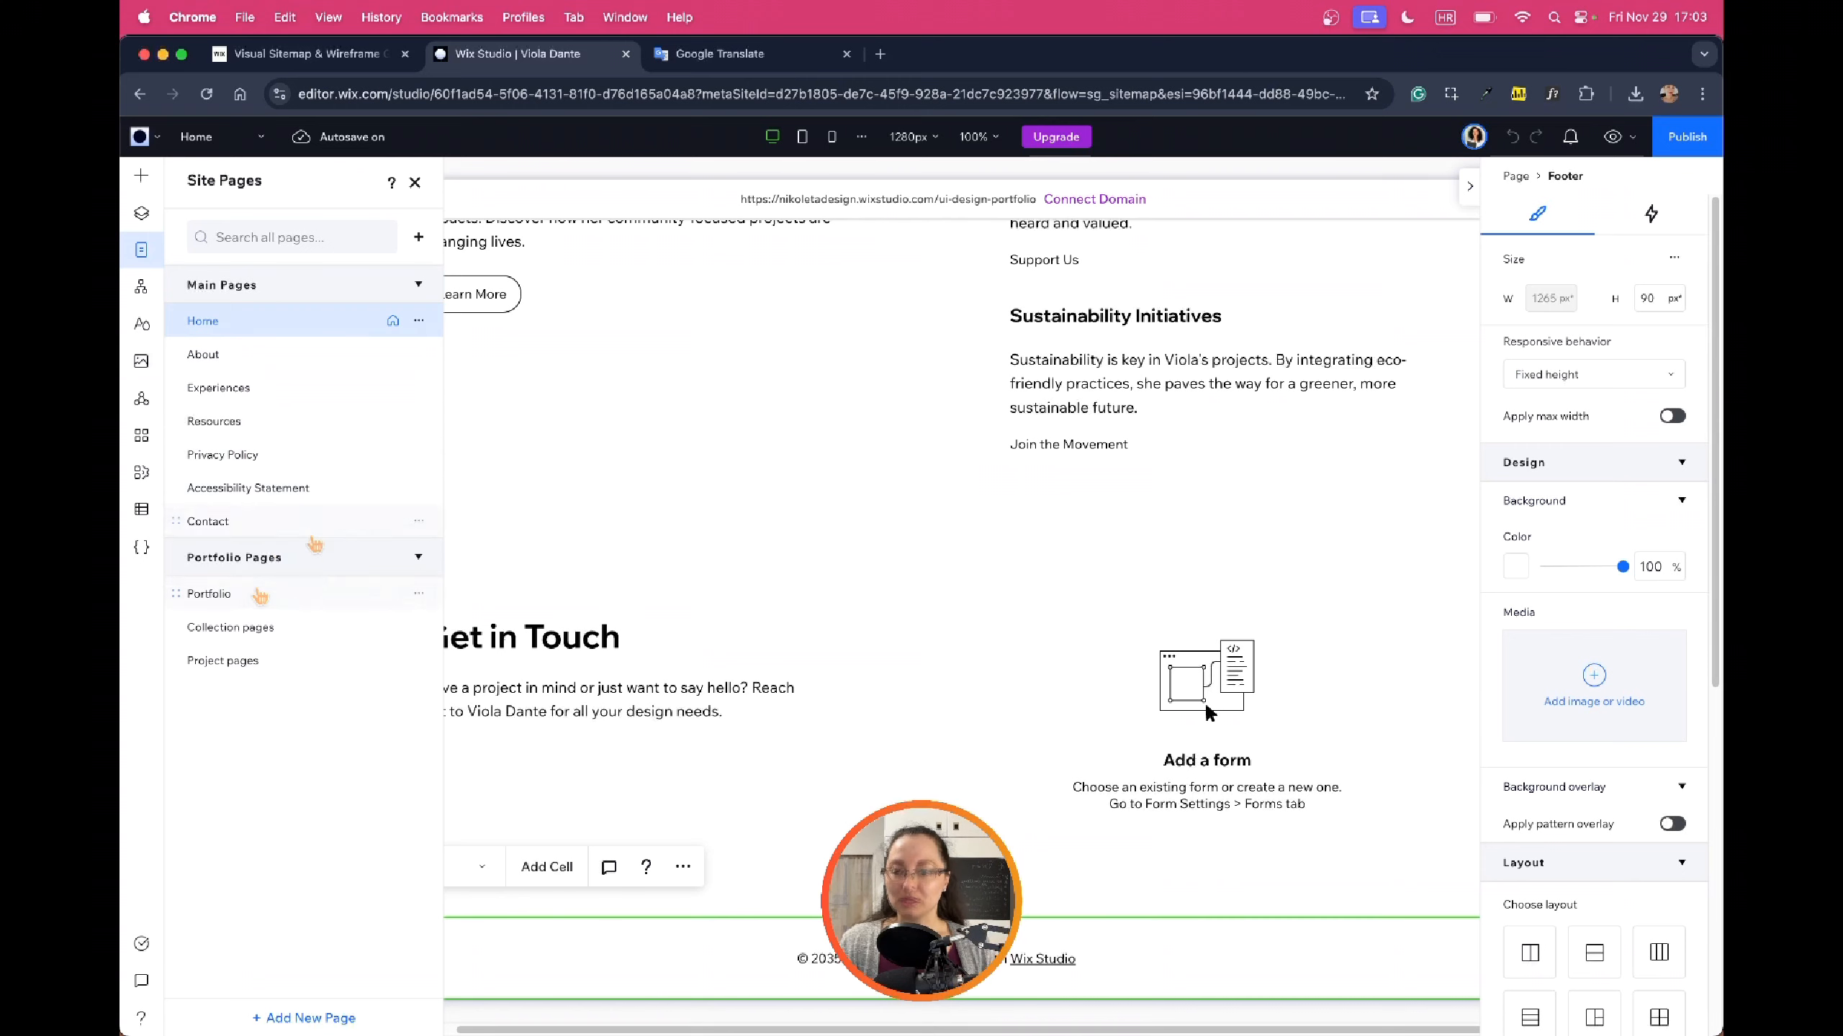
Switch to the About page and scroll through its hero, Design Approach, Experience and Community Impact sections
click(206, 354)
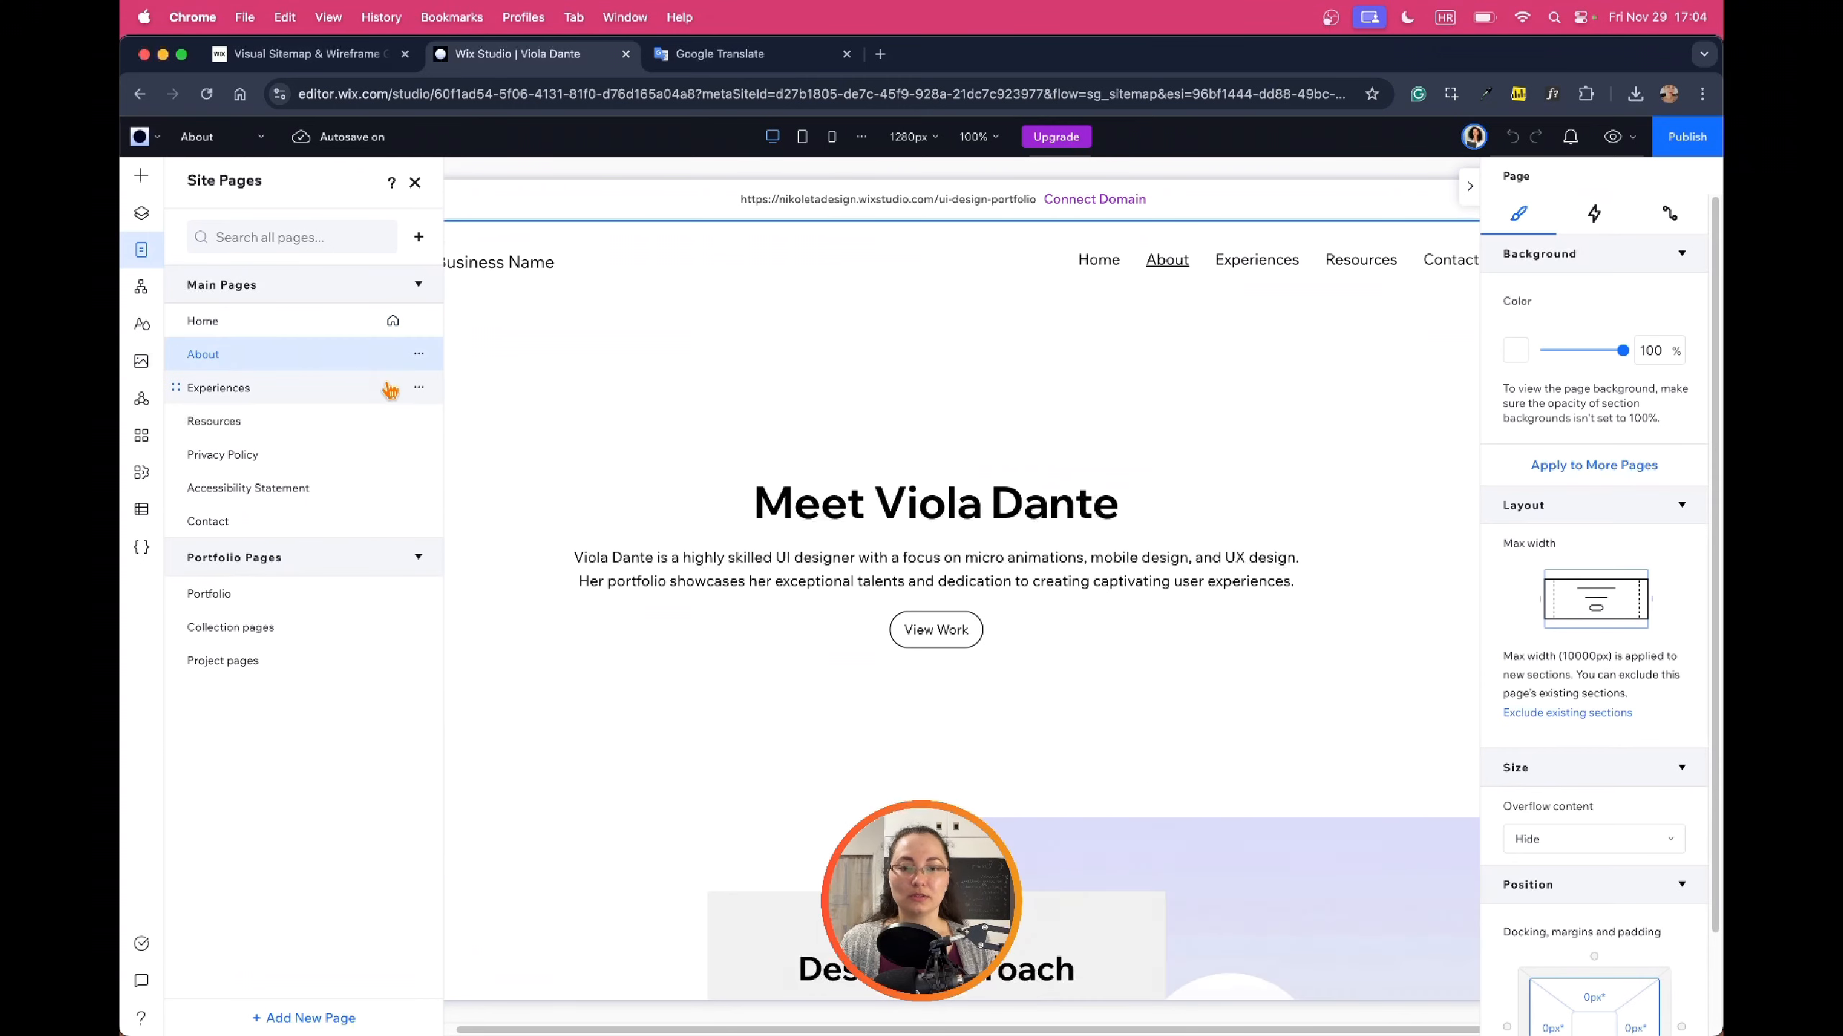
click(414, 182)
scroll(1210, 354, down, 8)
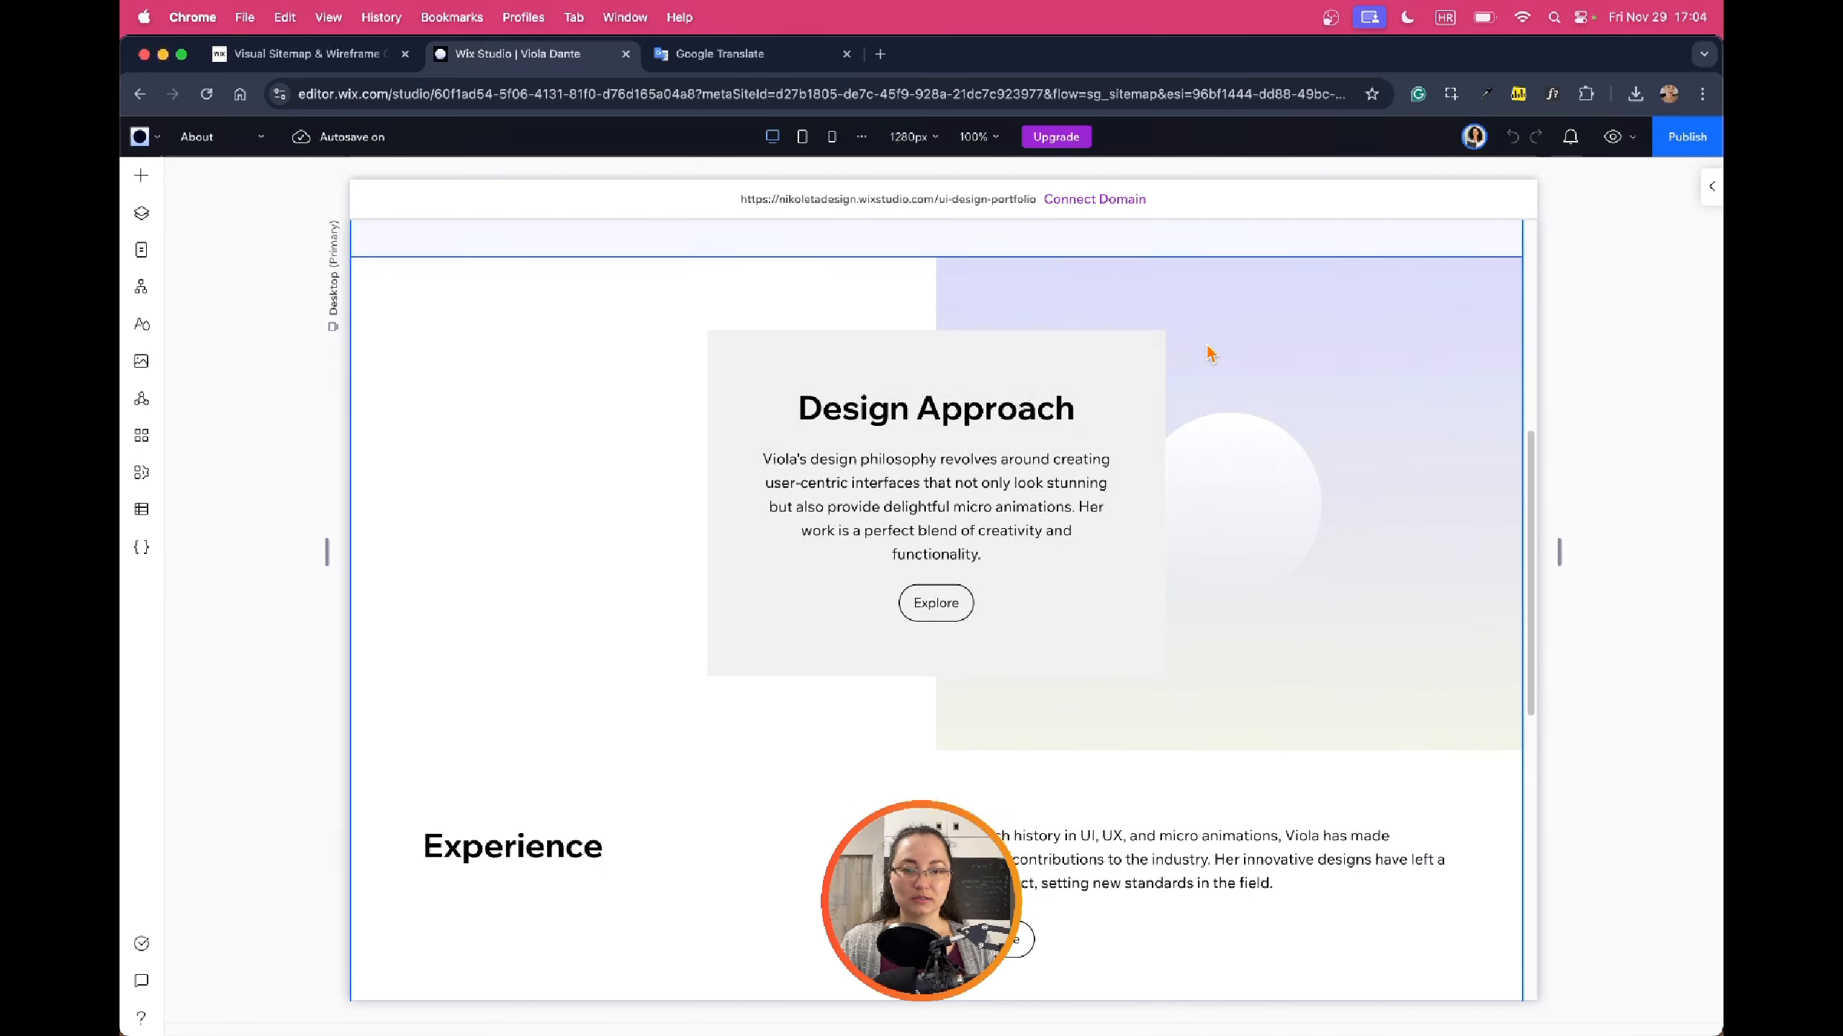
scroll(1210, 353, down, 10)
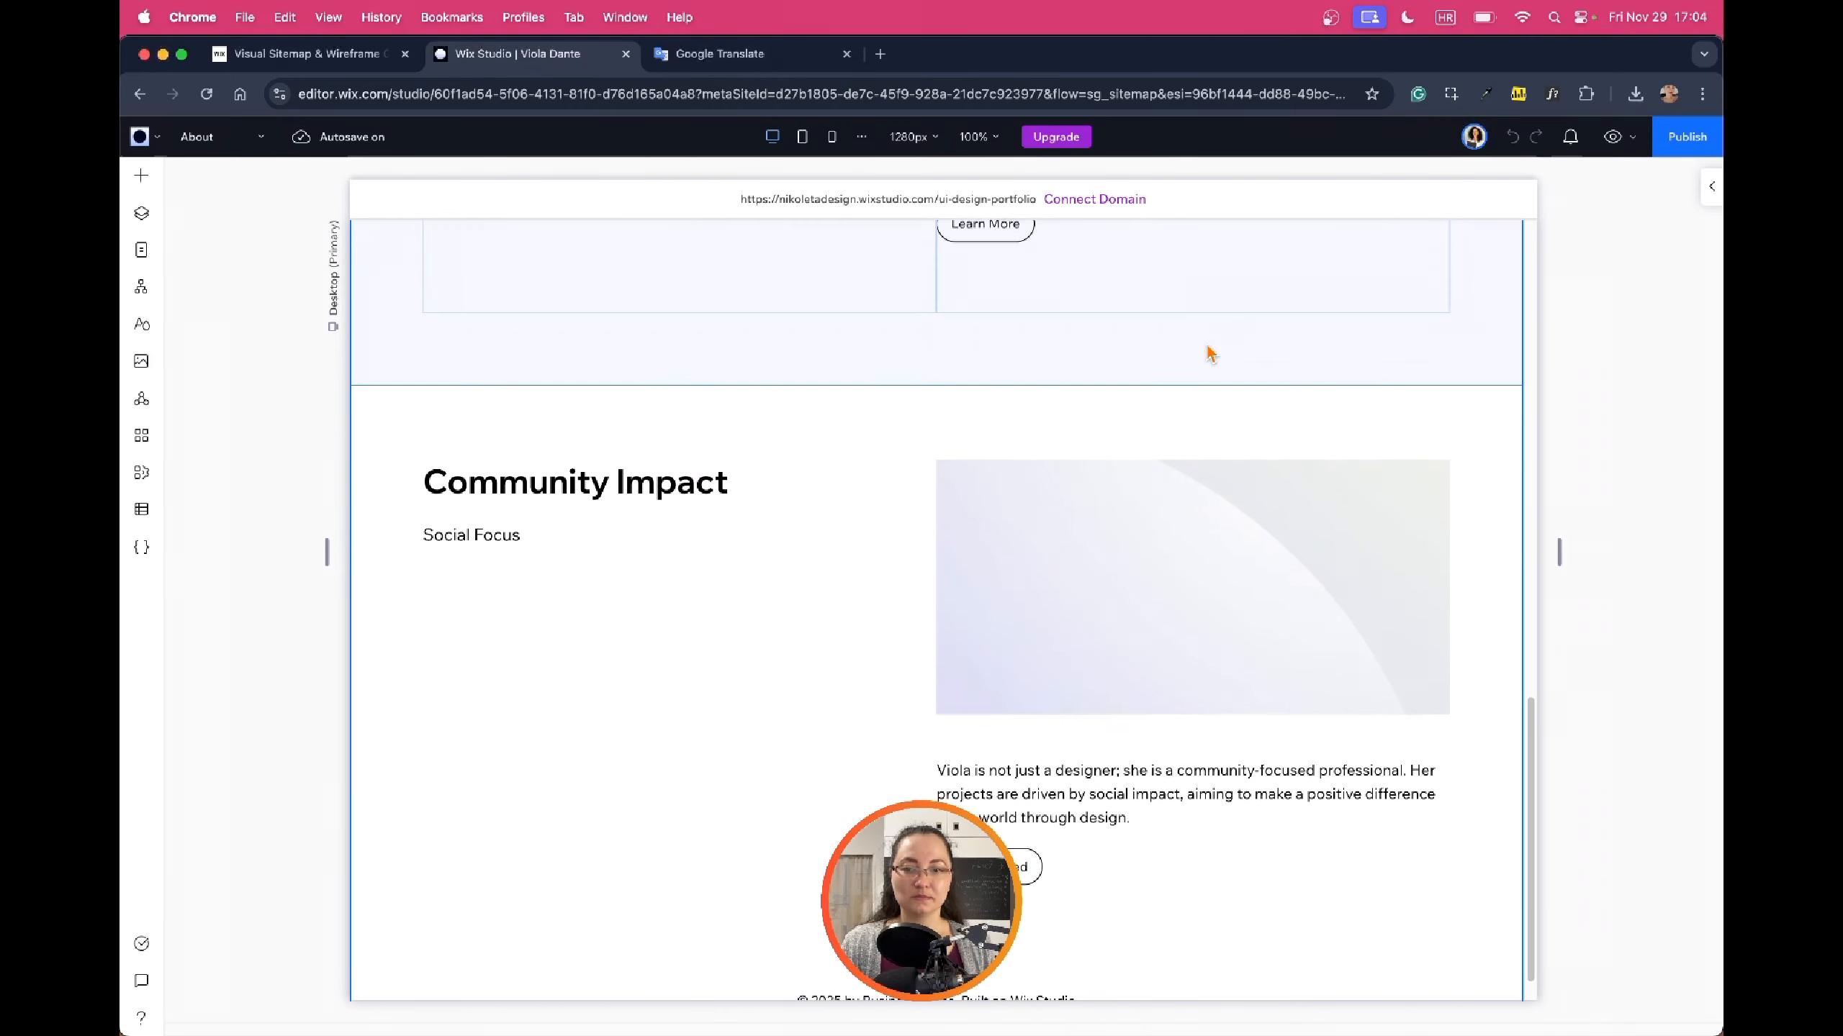
scroll(1210, 353, up, 15)
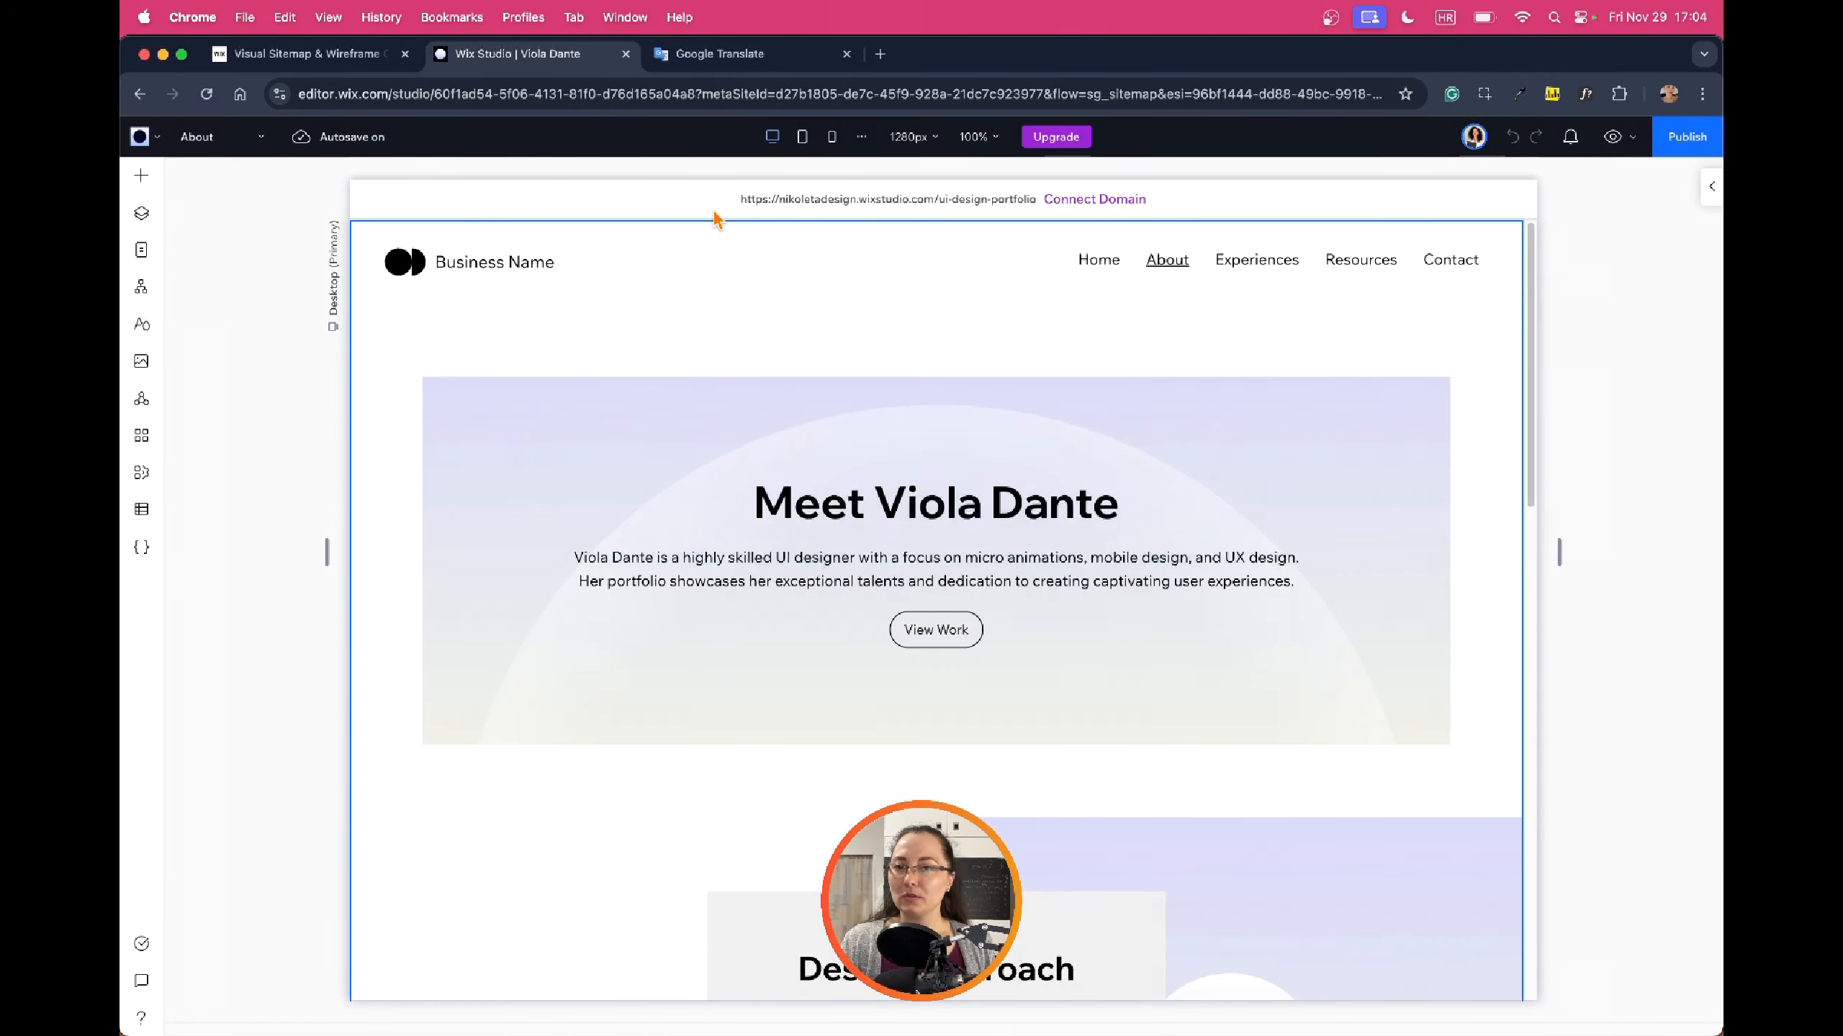
scroll(705, 340, down, 3)
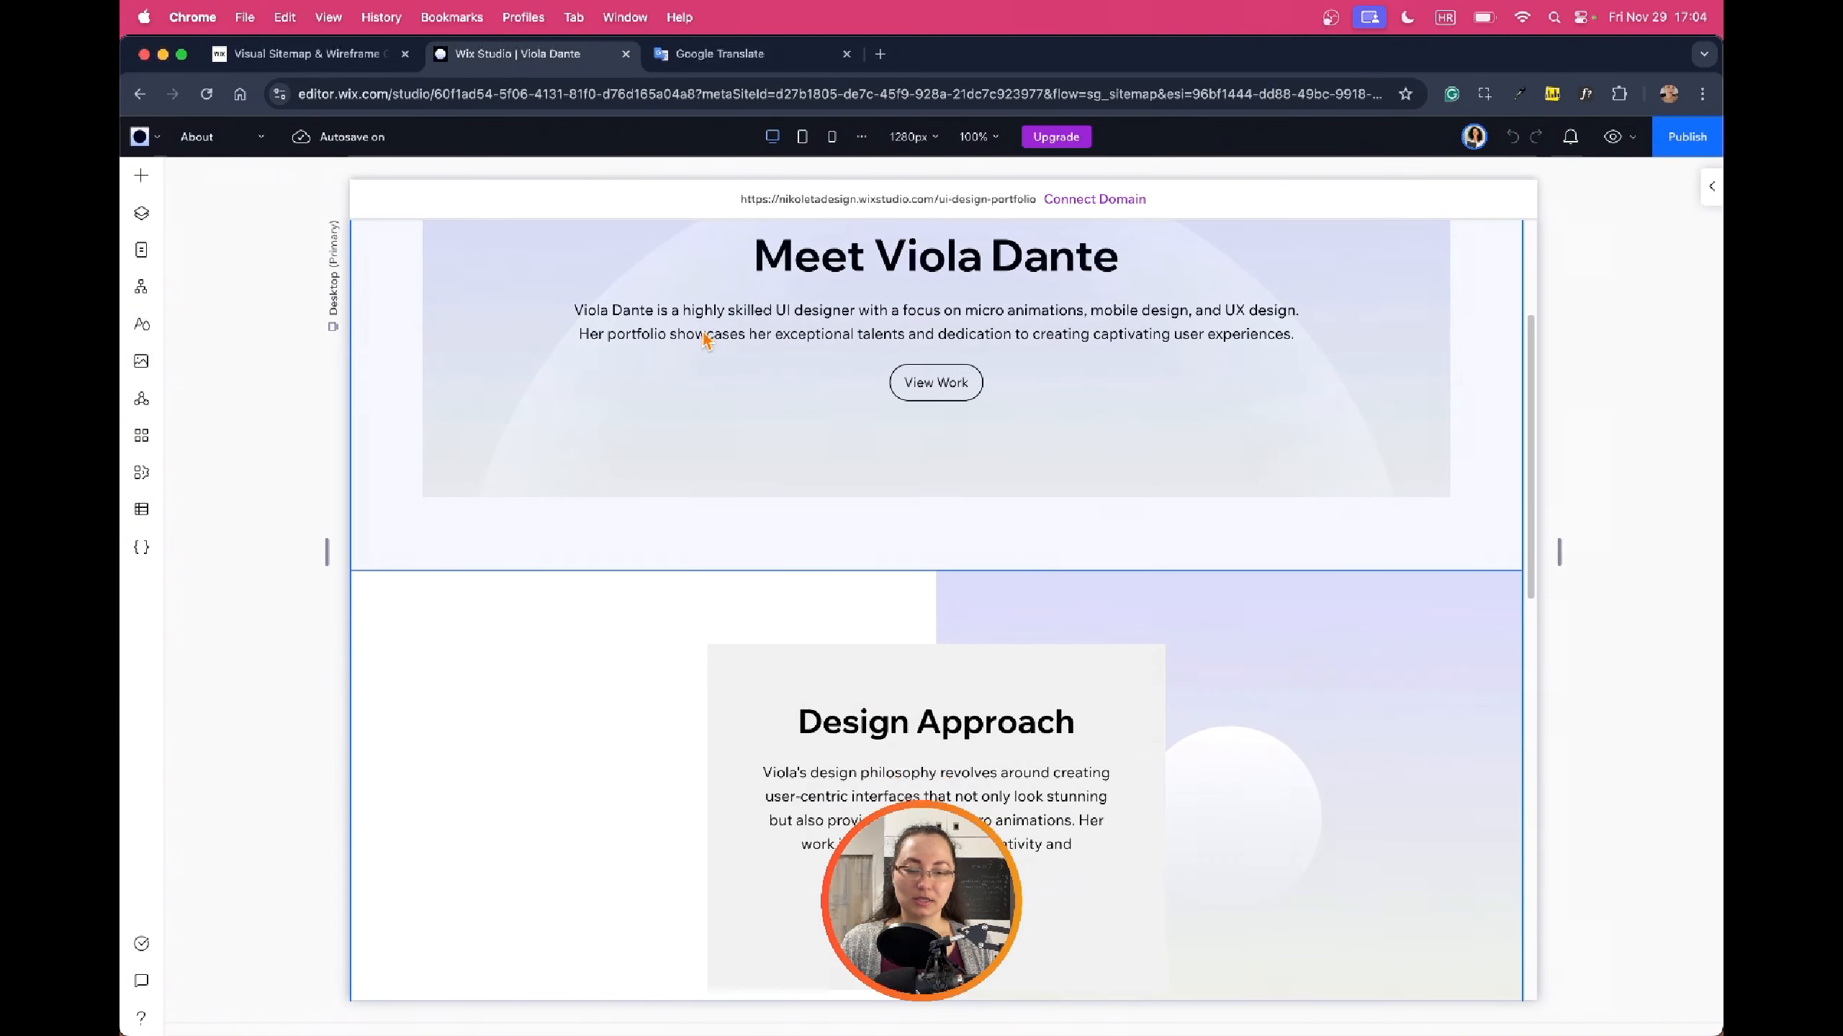
scroll(701, 339, down, 12)
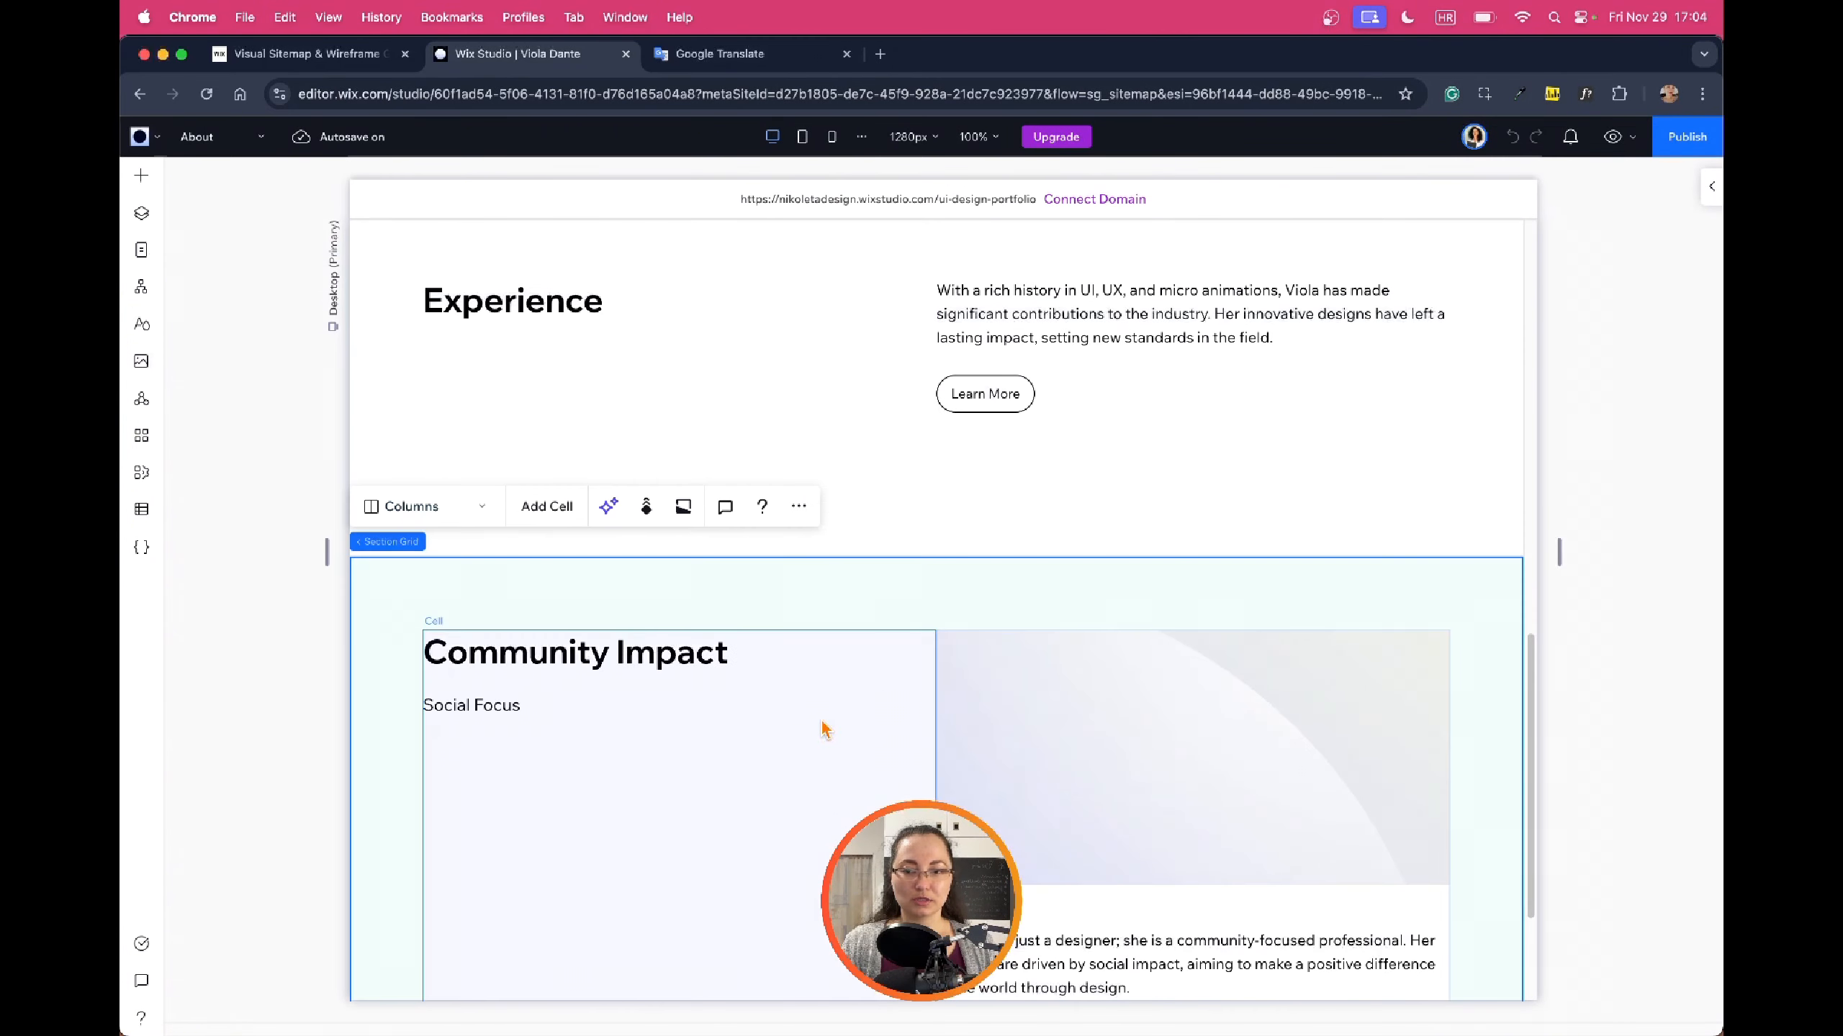
Move the Community Involvement image-and-text cell left of the Community Impact heading cell
click(143, 218)
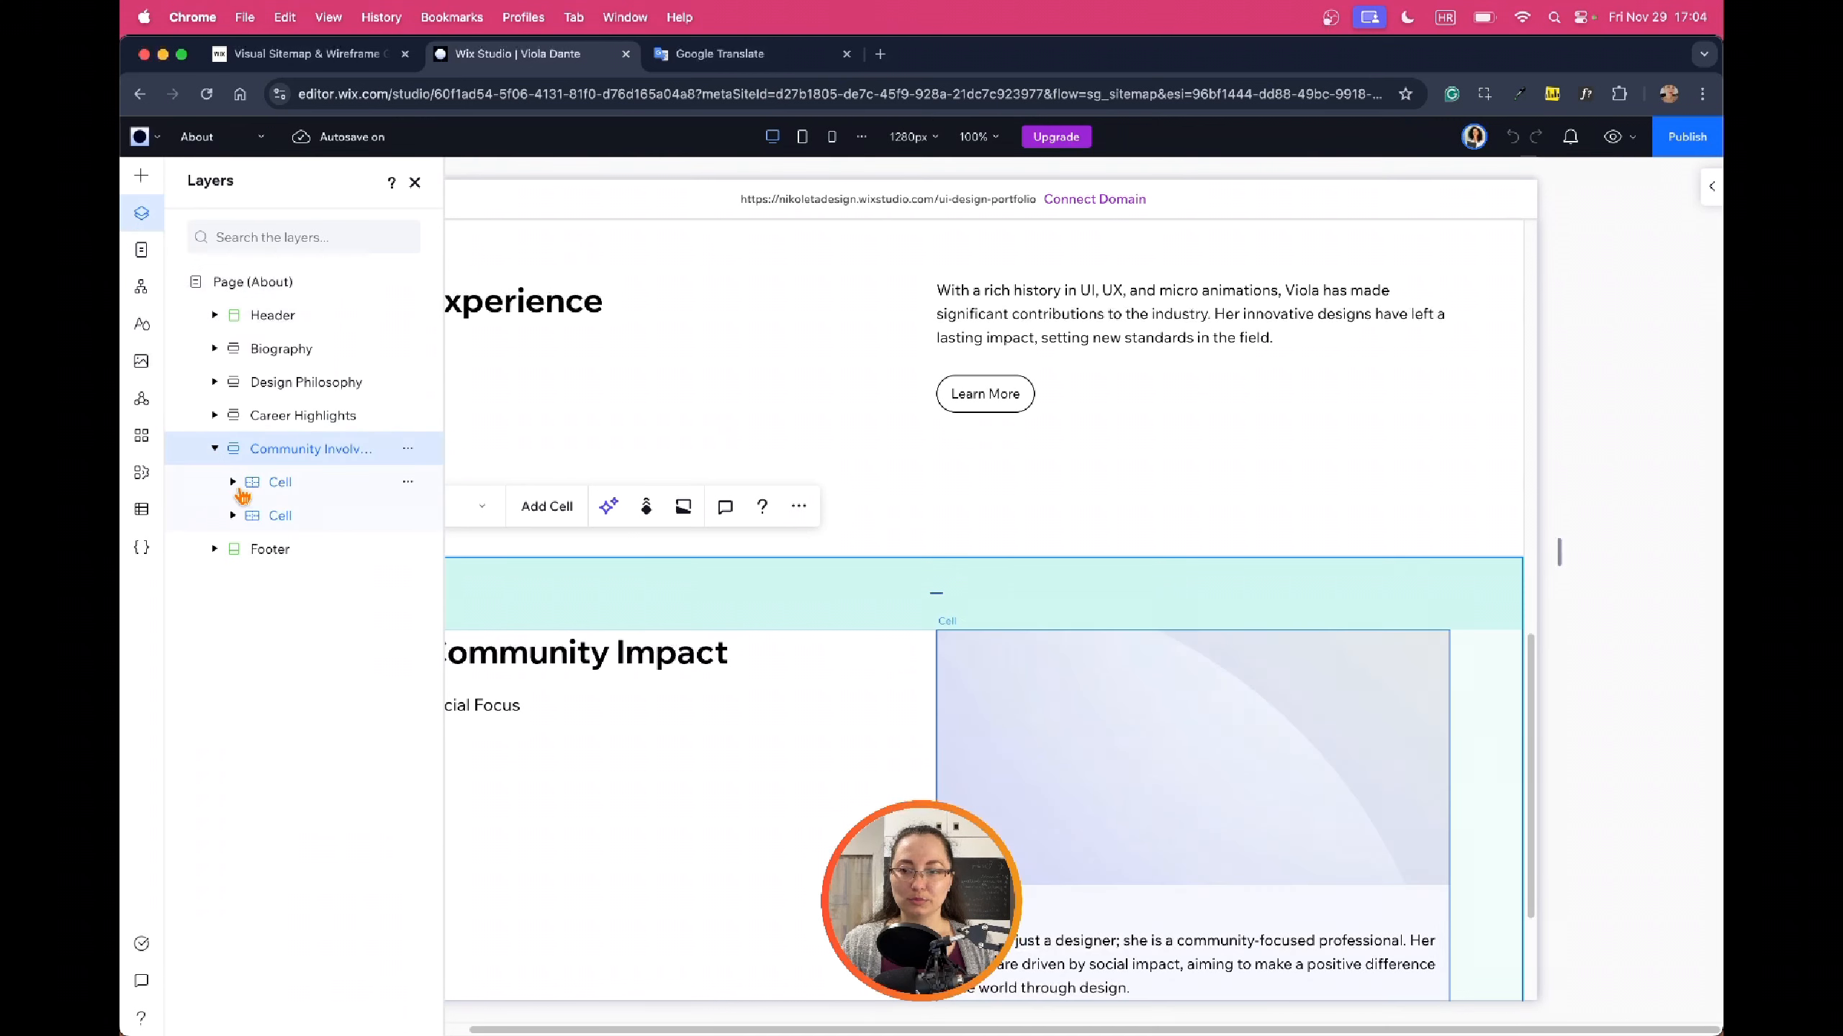
click(261, 484)
drag(270, 528, 268, 514)
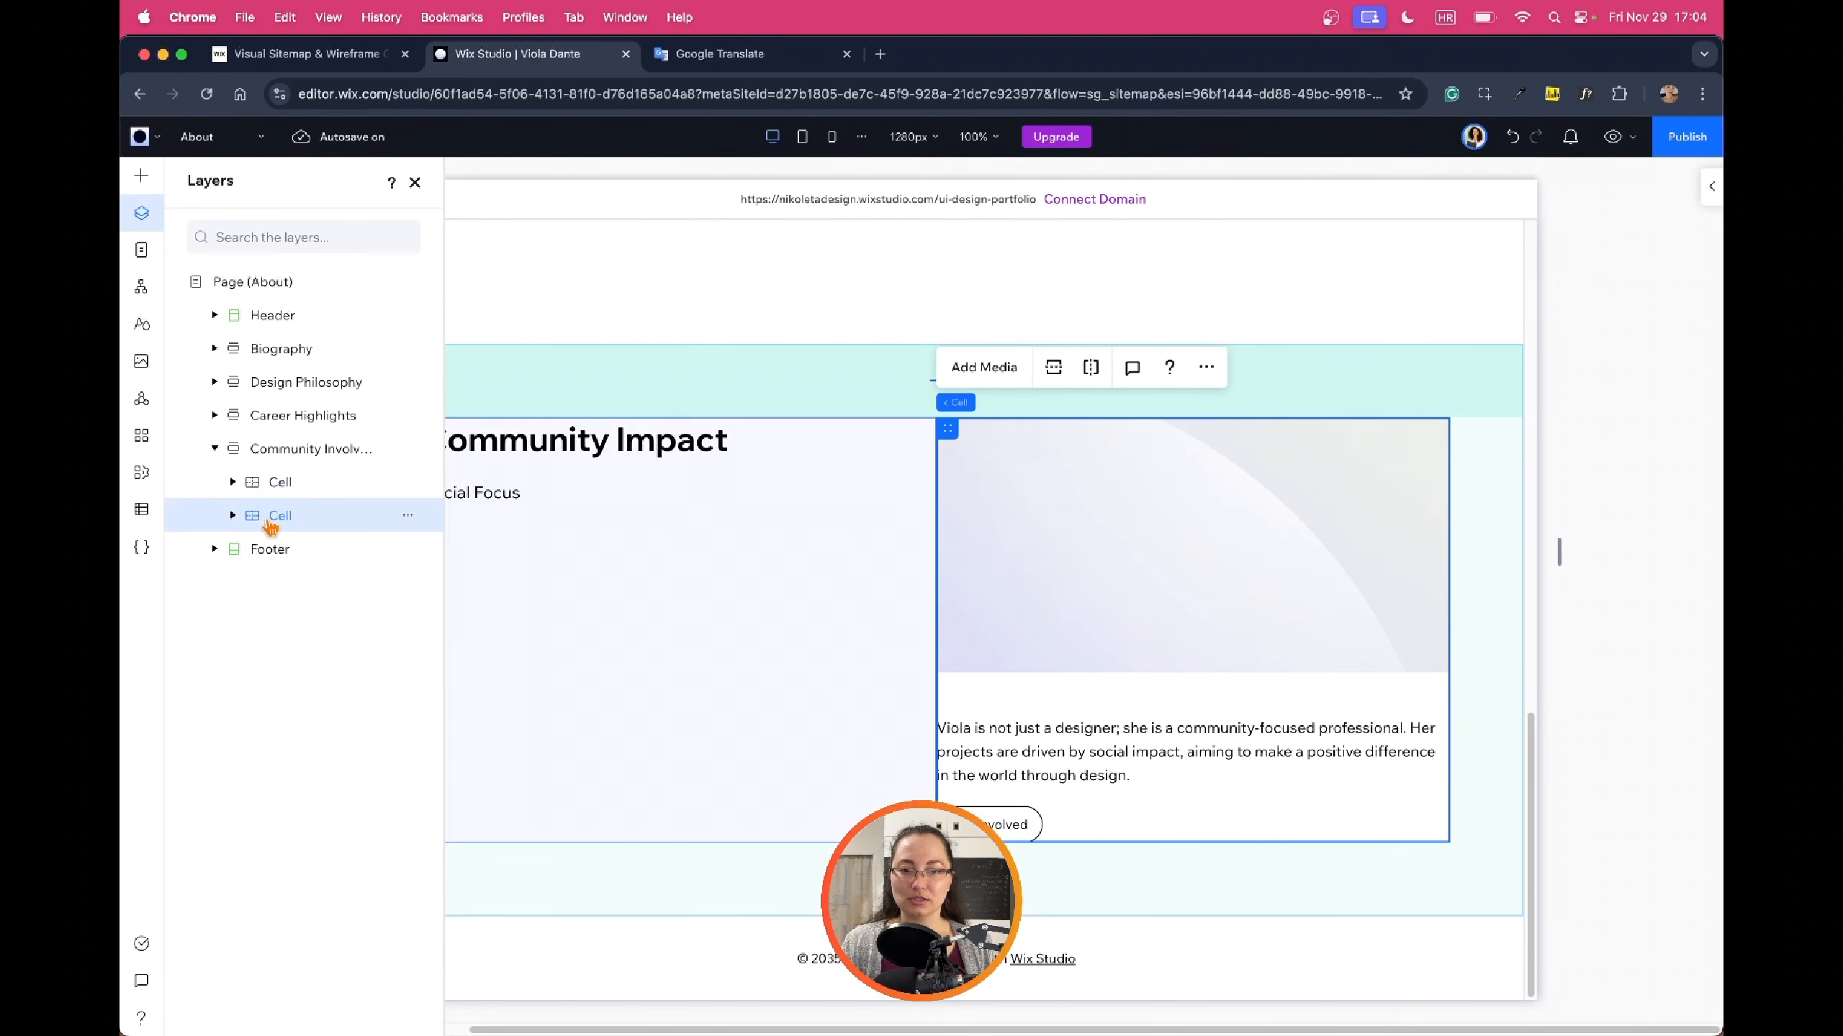
drag(940, 429, 617, 444)
scroll(943, 523, up, 10)
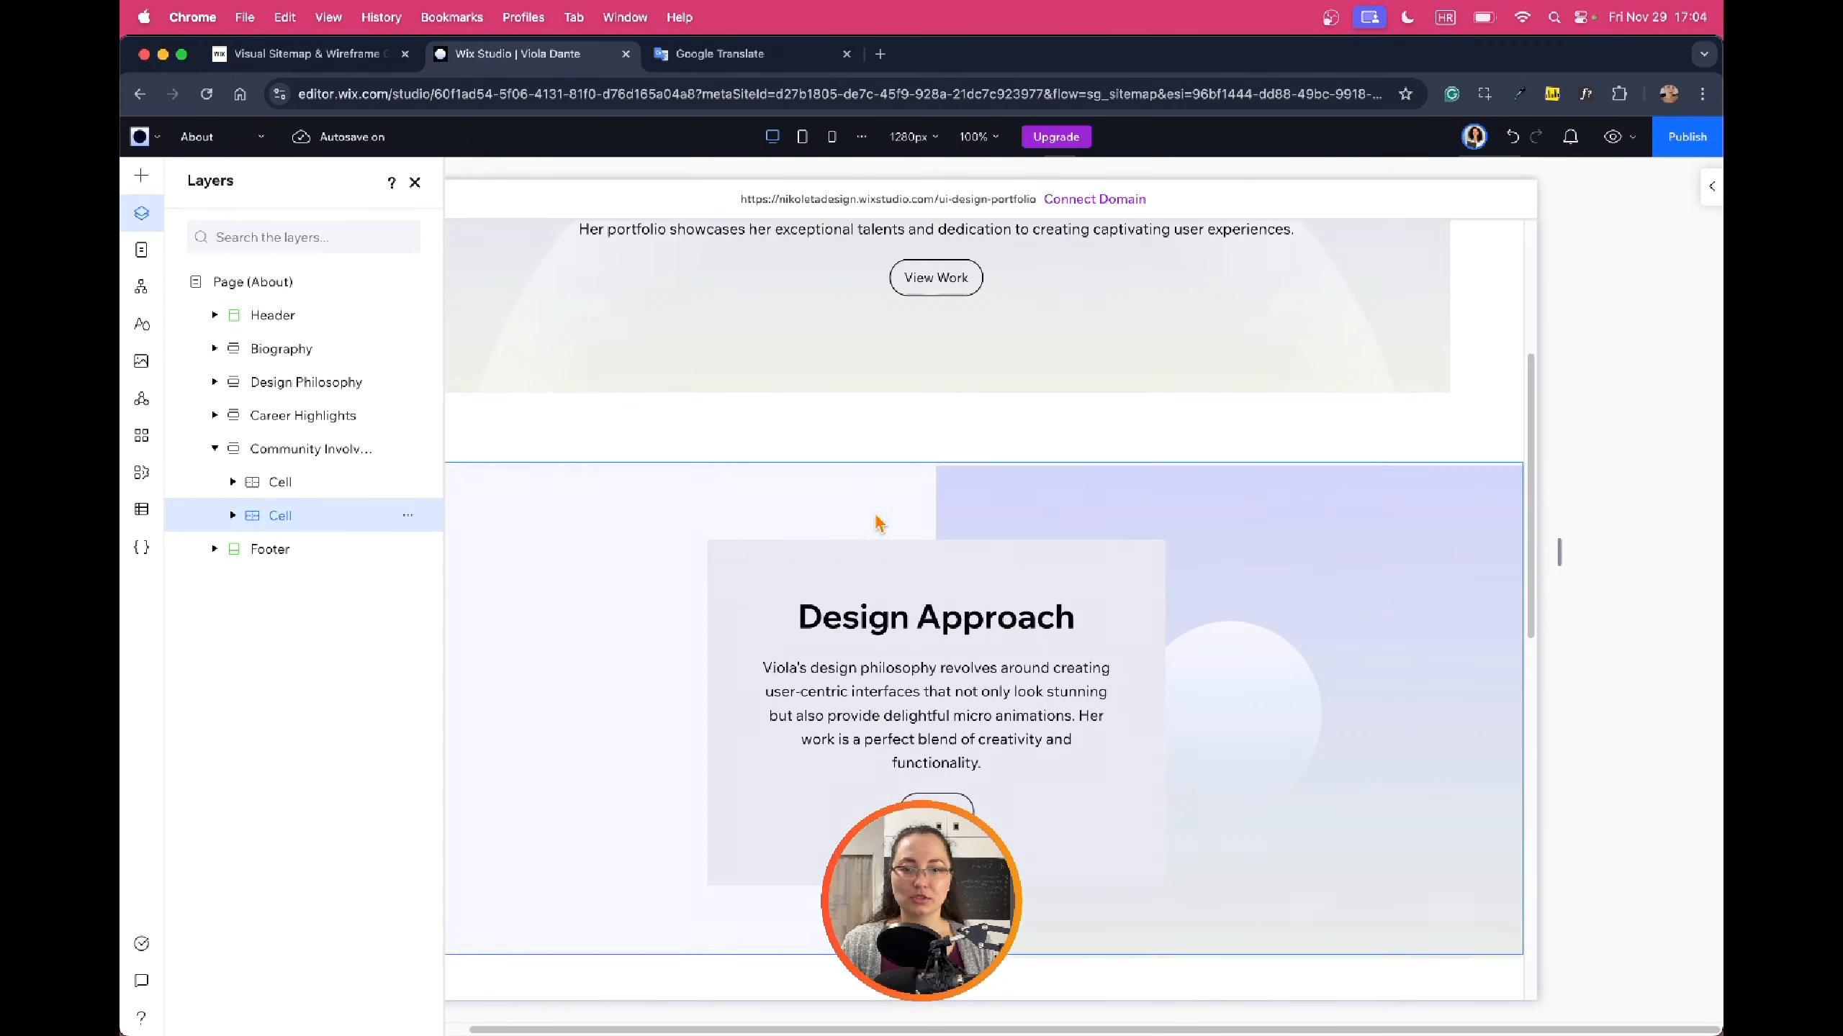
scroll(1123, 483, down, 6)
scroll(1132, 479, down, 5)
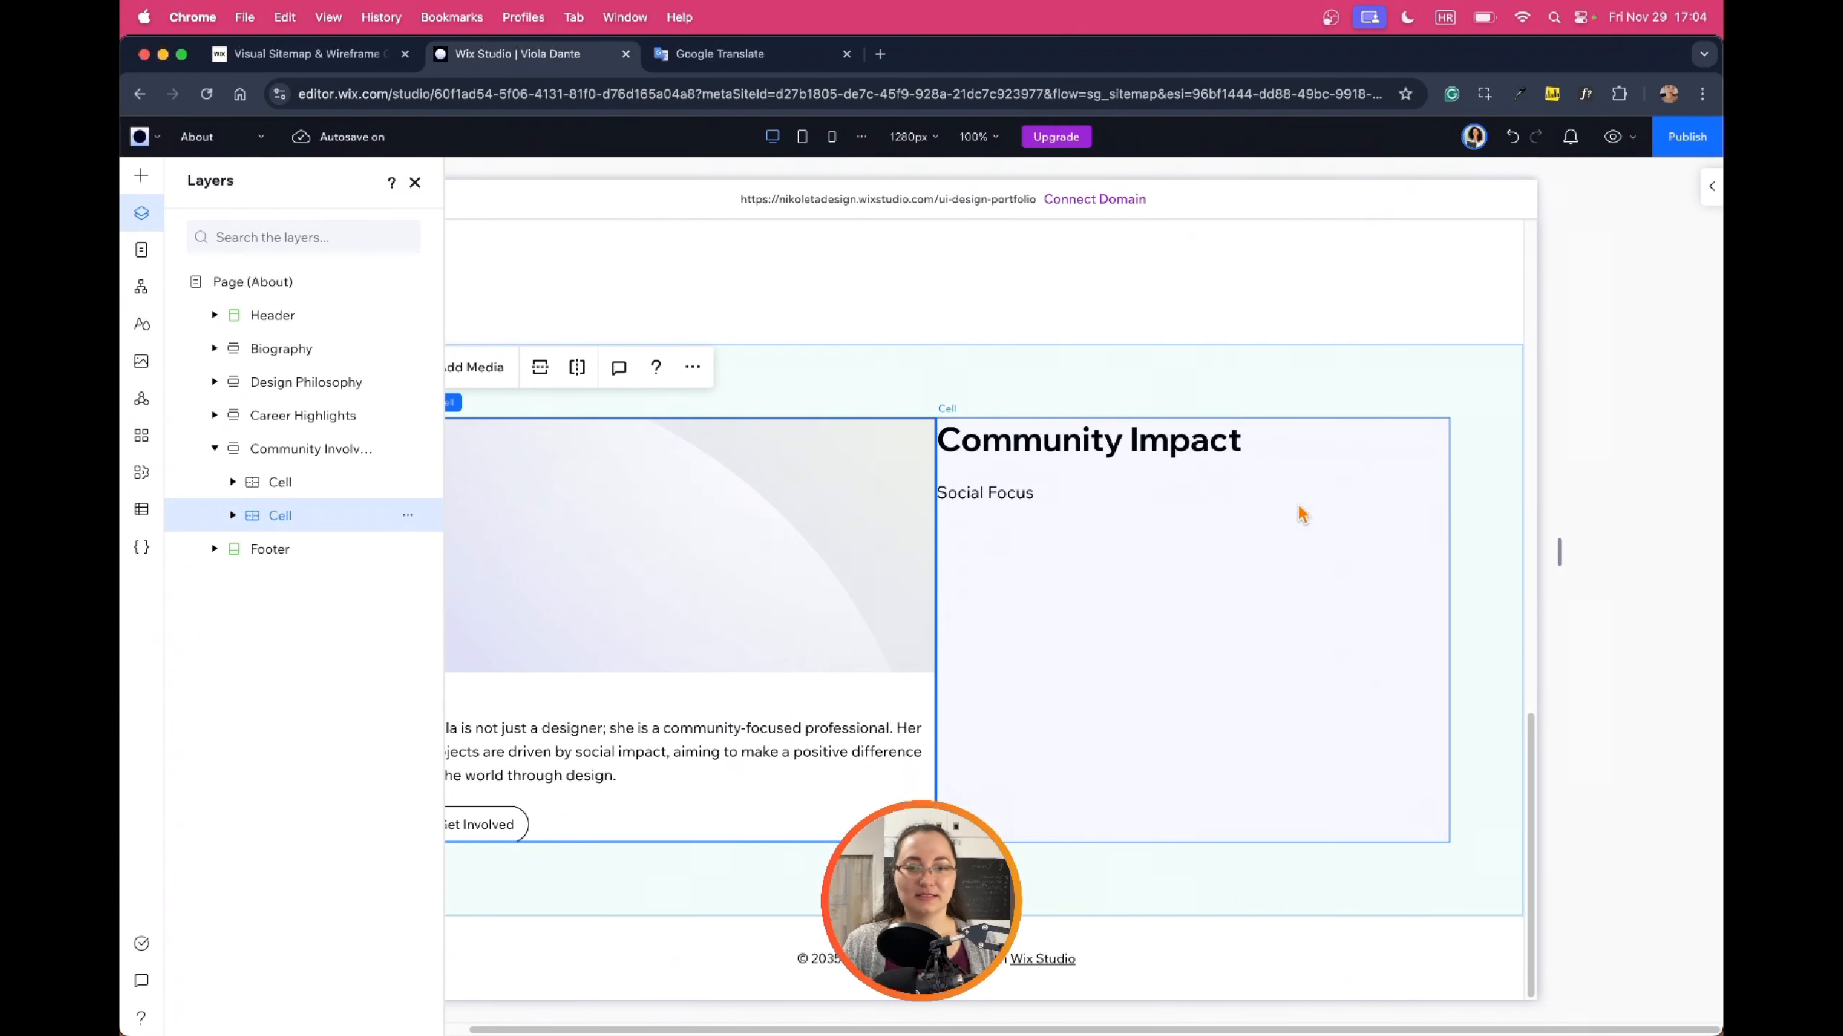
click(1213, 574)
scroll(1219, 566, up, 10)
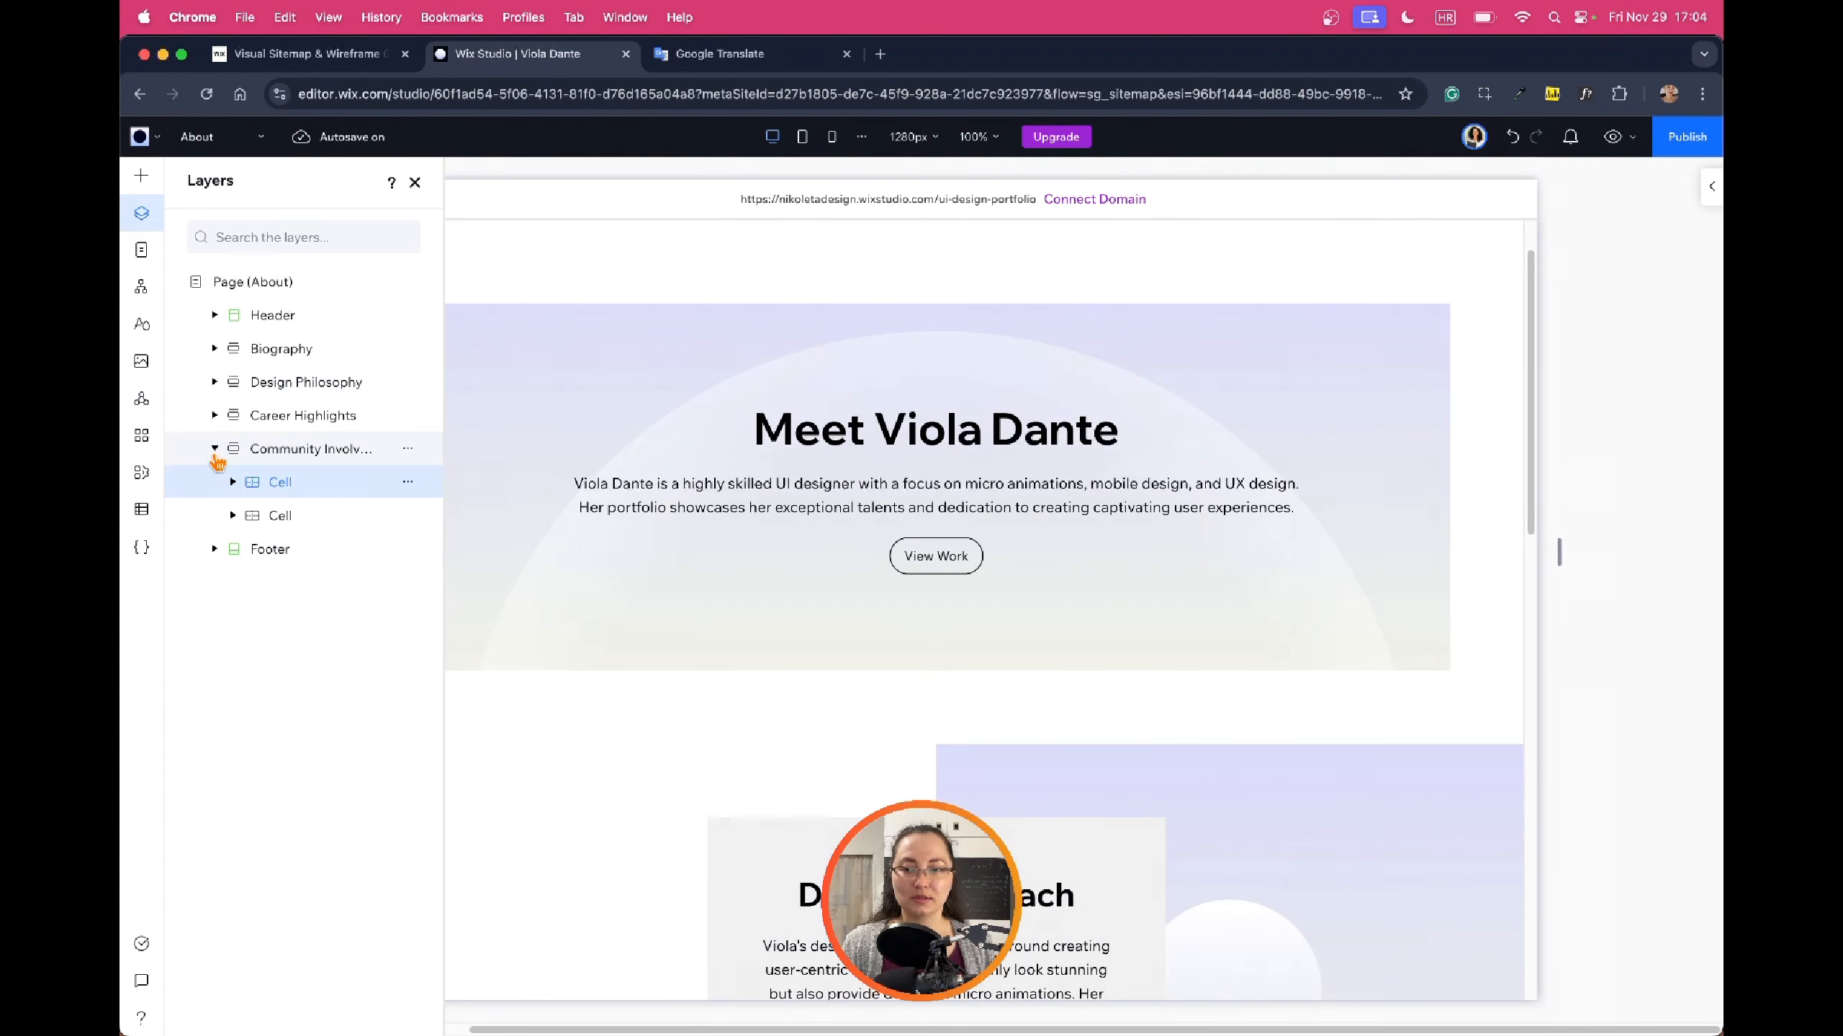
click(214, 449)
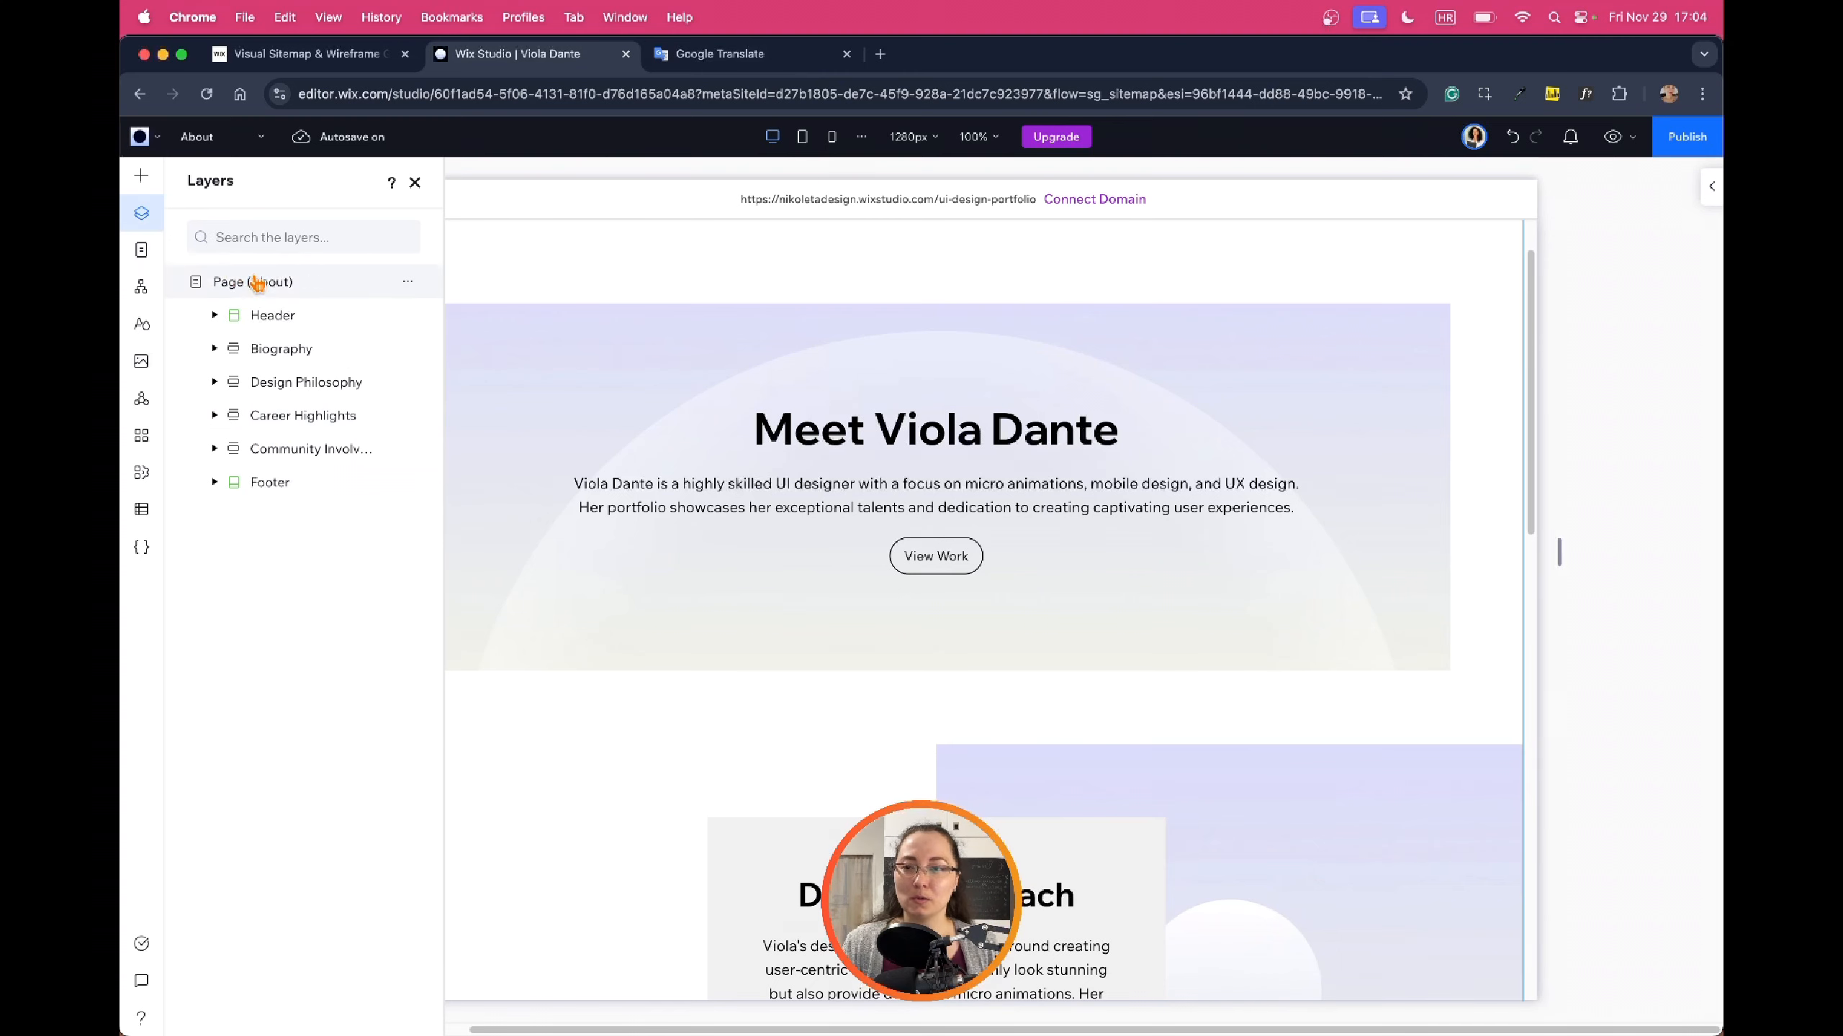
Switch to the Experiences page and scroll down to its Featured Projects cards
click(143, 254)
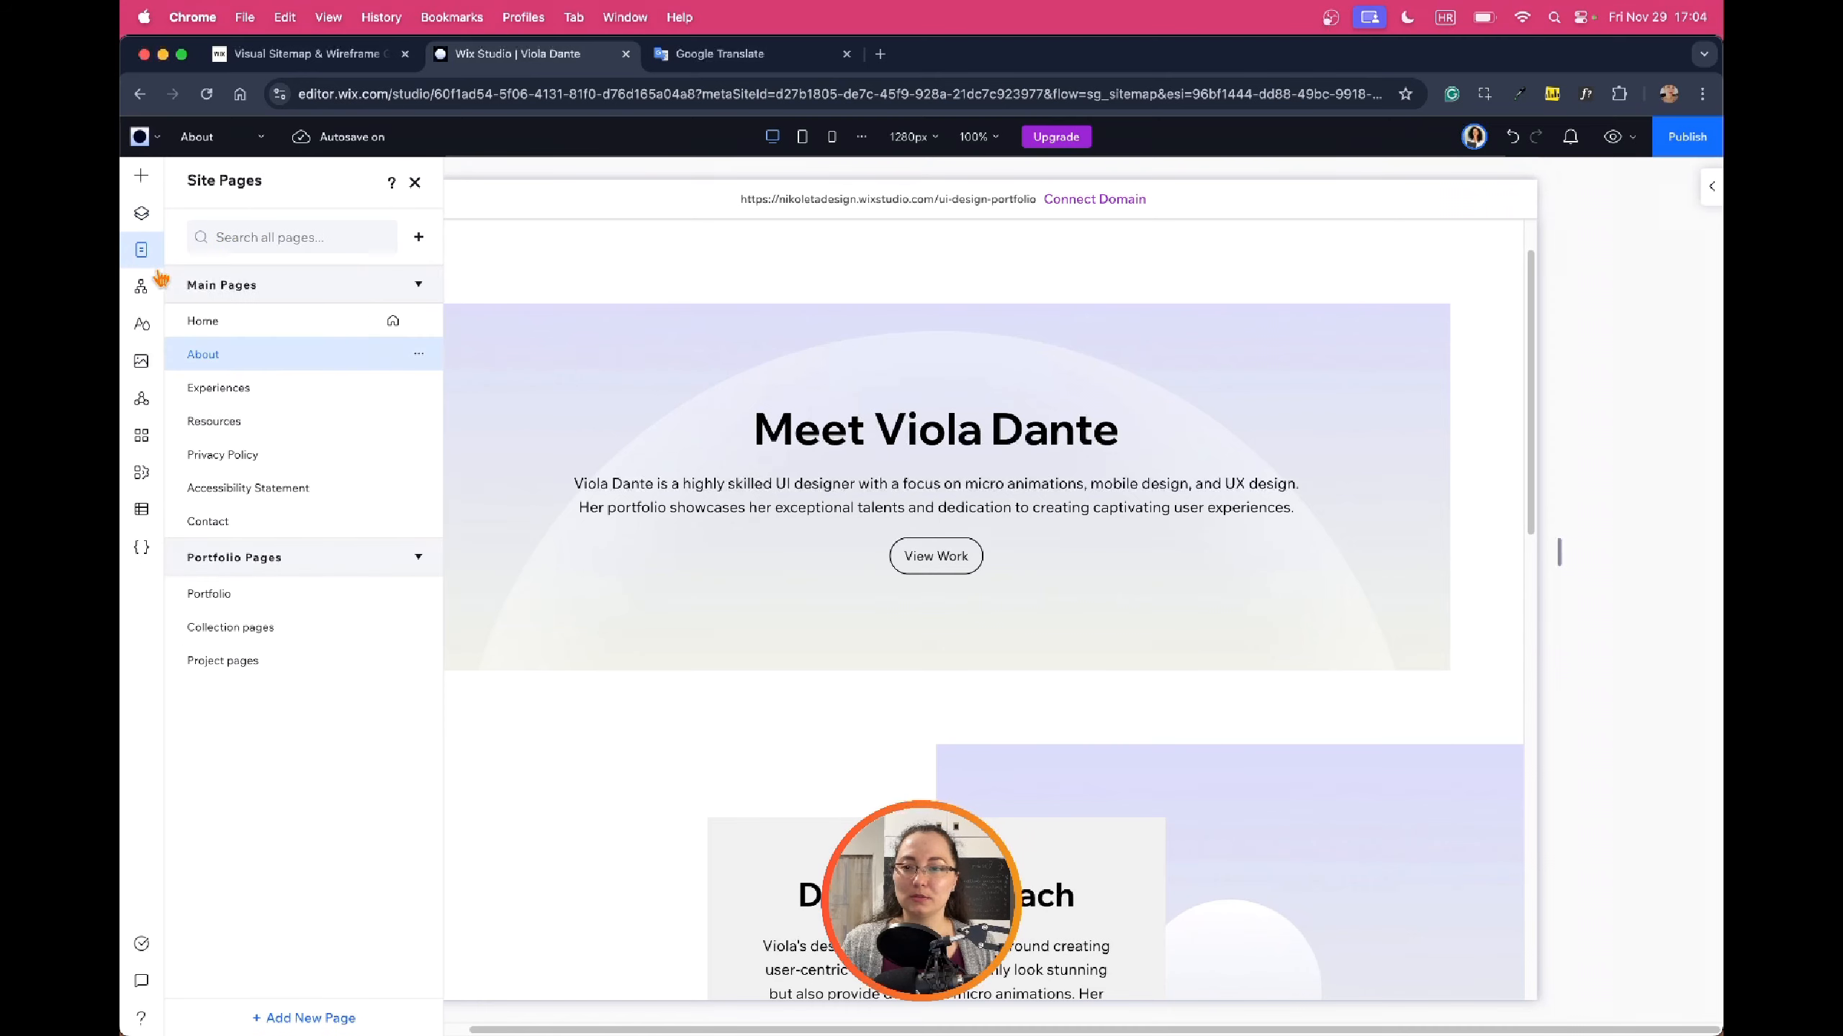
click(254, 385)
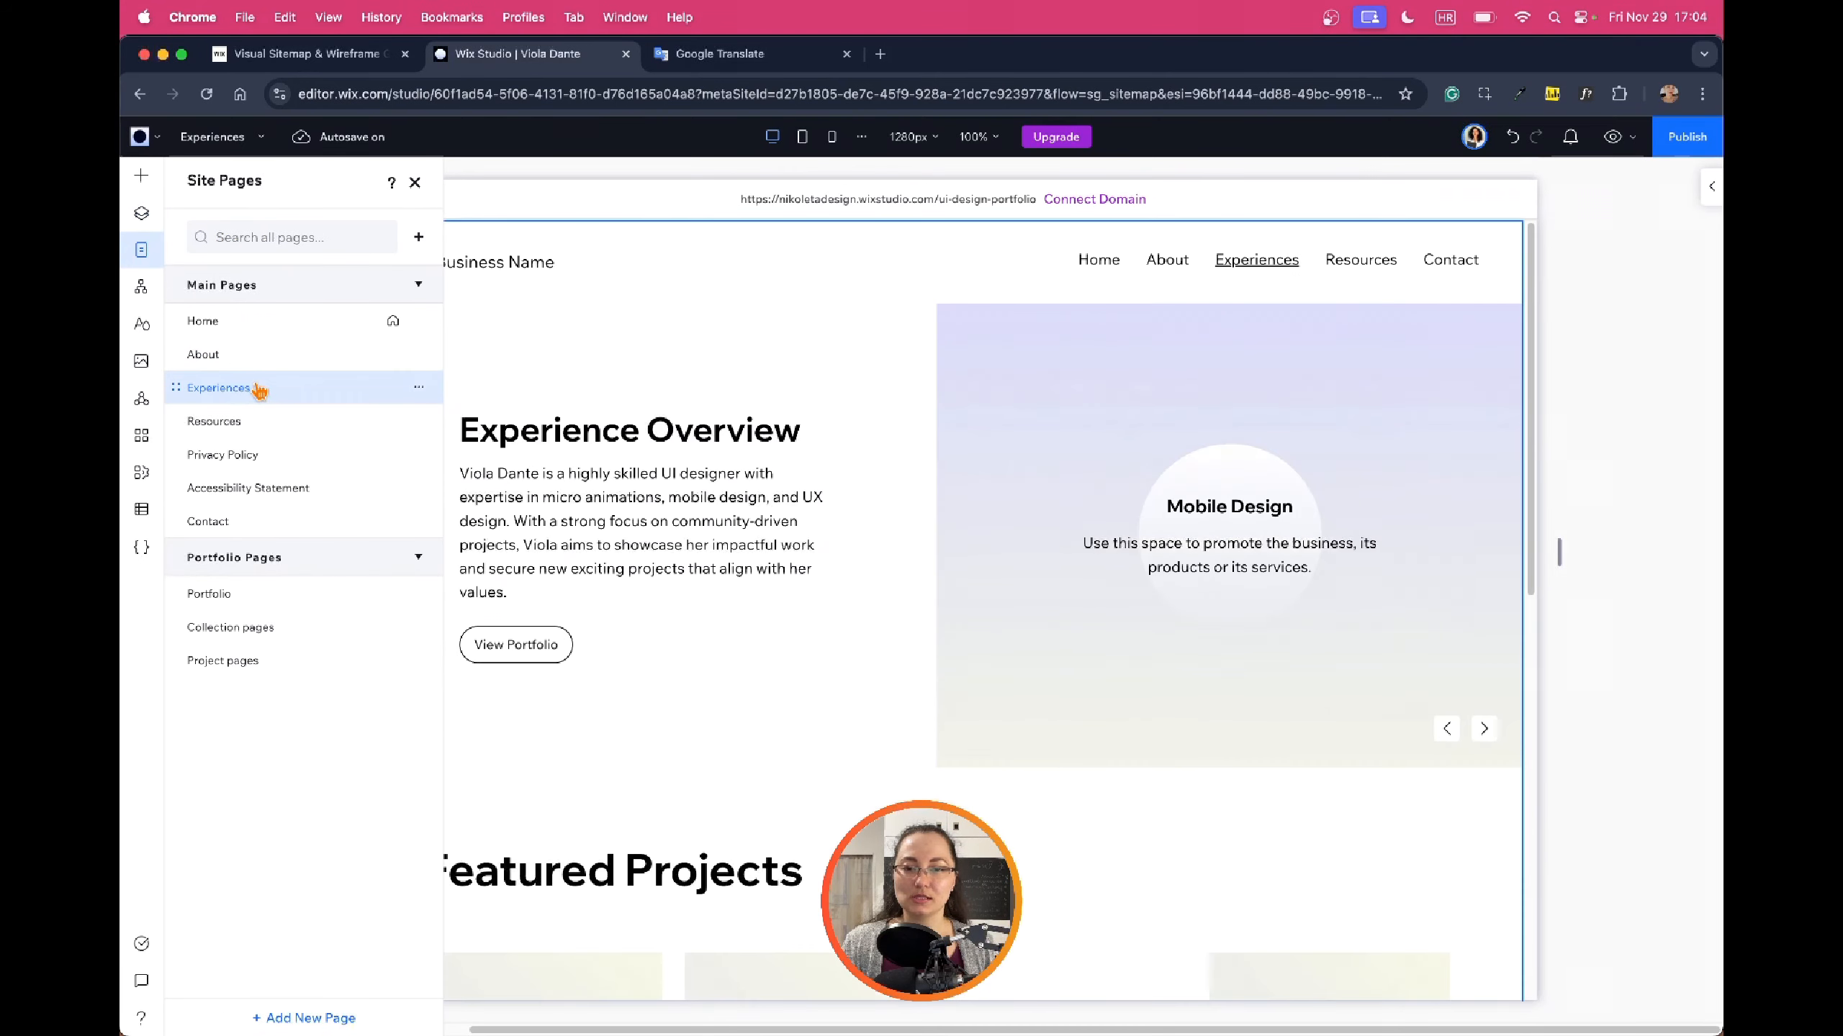
scroll(1413, 351, down, 3)
scroll(1413, 351, down, 7)
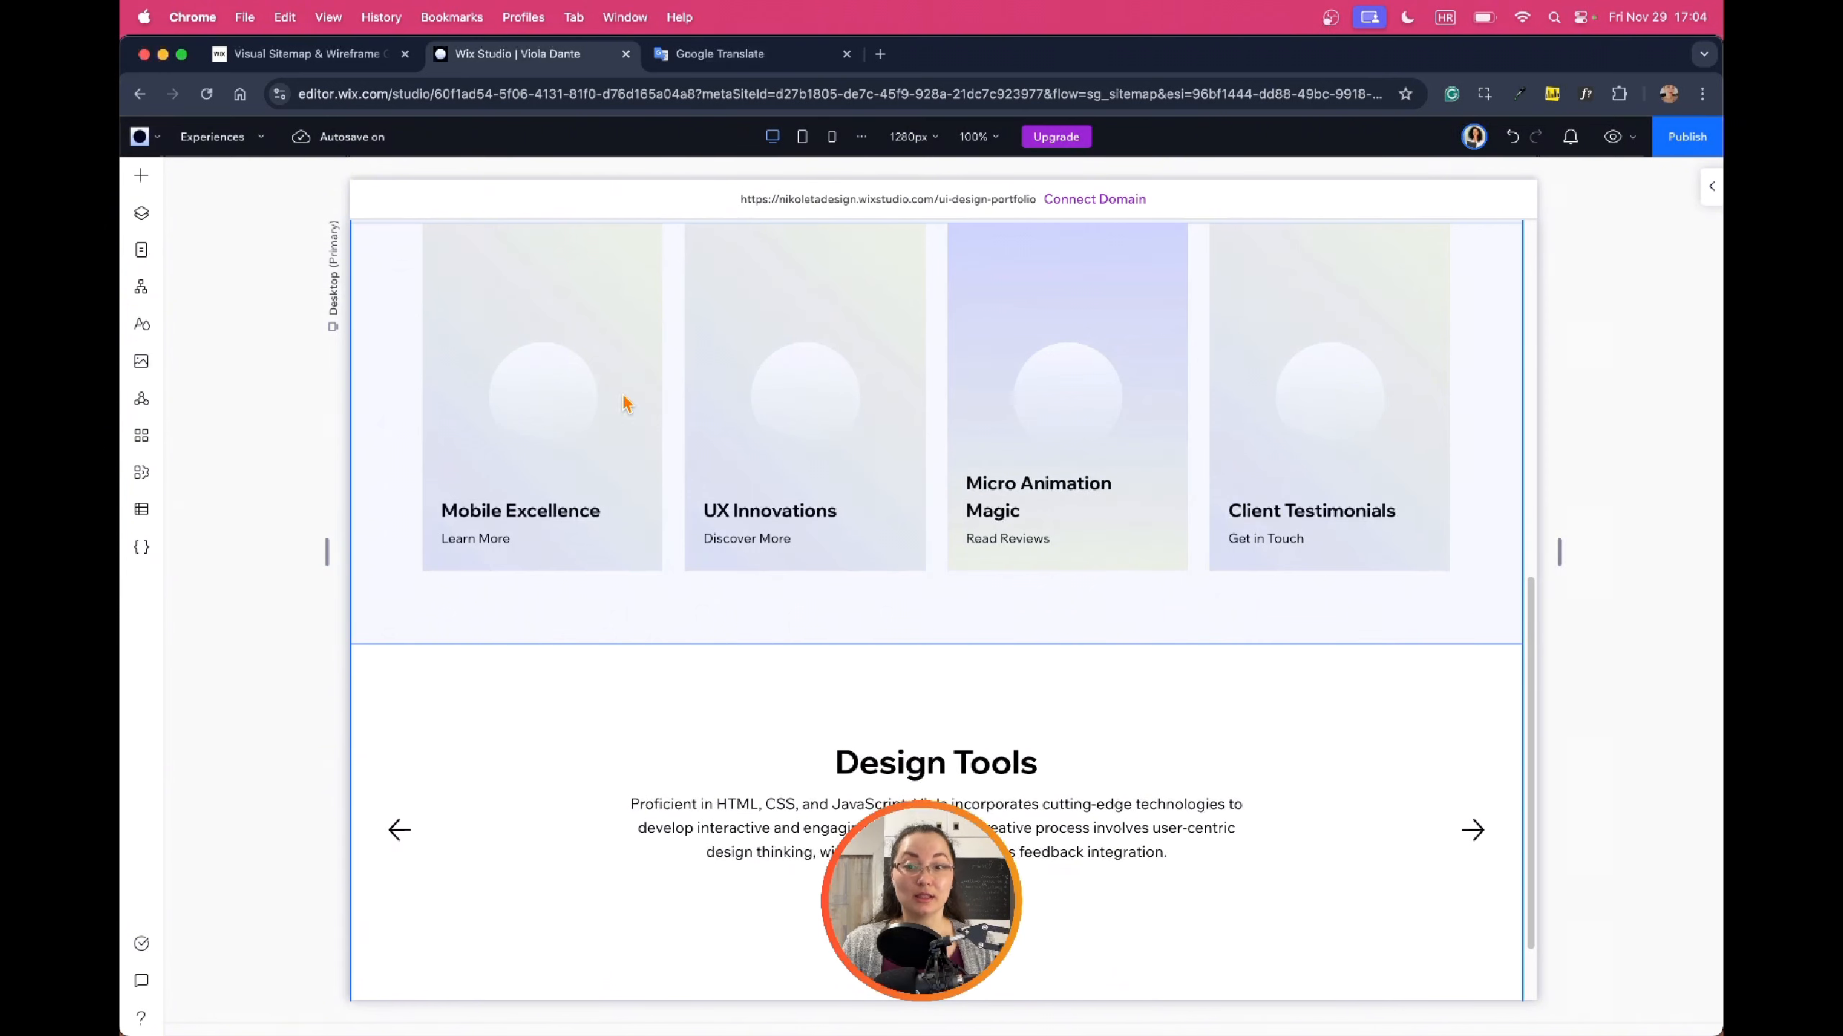
scroll(1343, 454, up, 4)
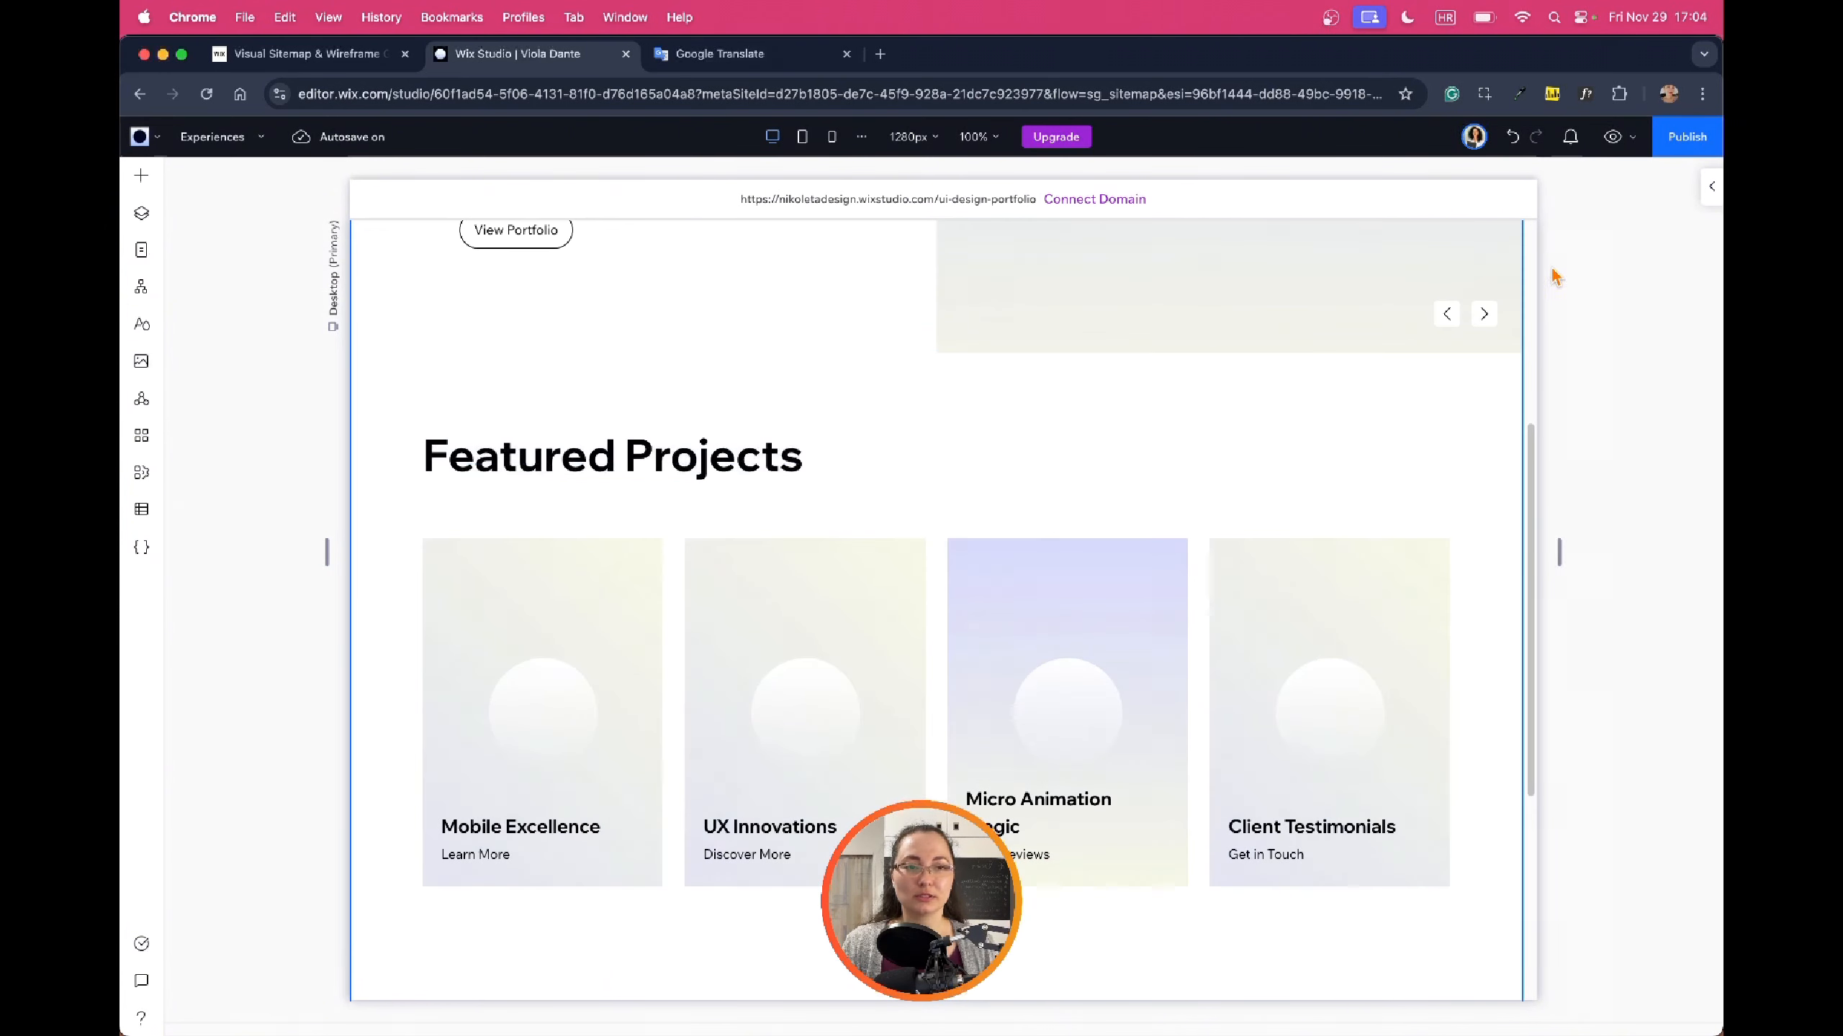
Preview the Experiences page briefly and return to the editor
click(1610, 140)
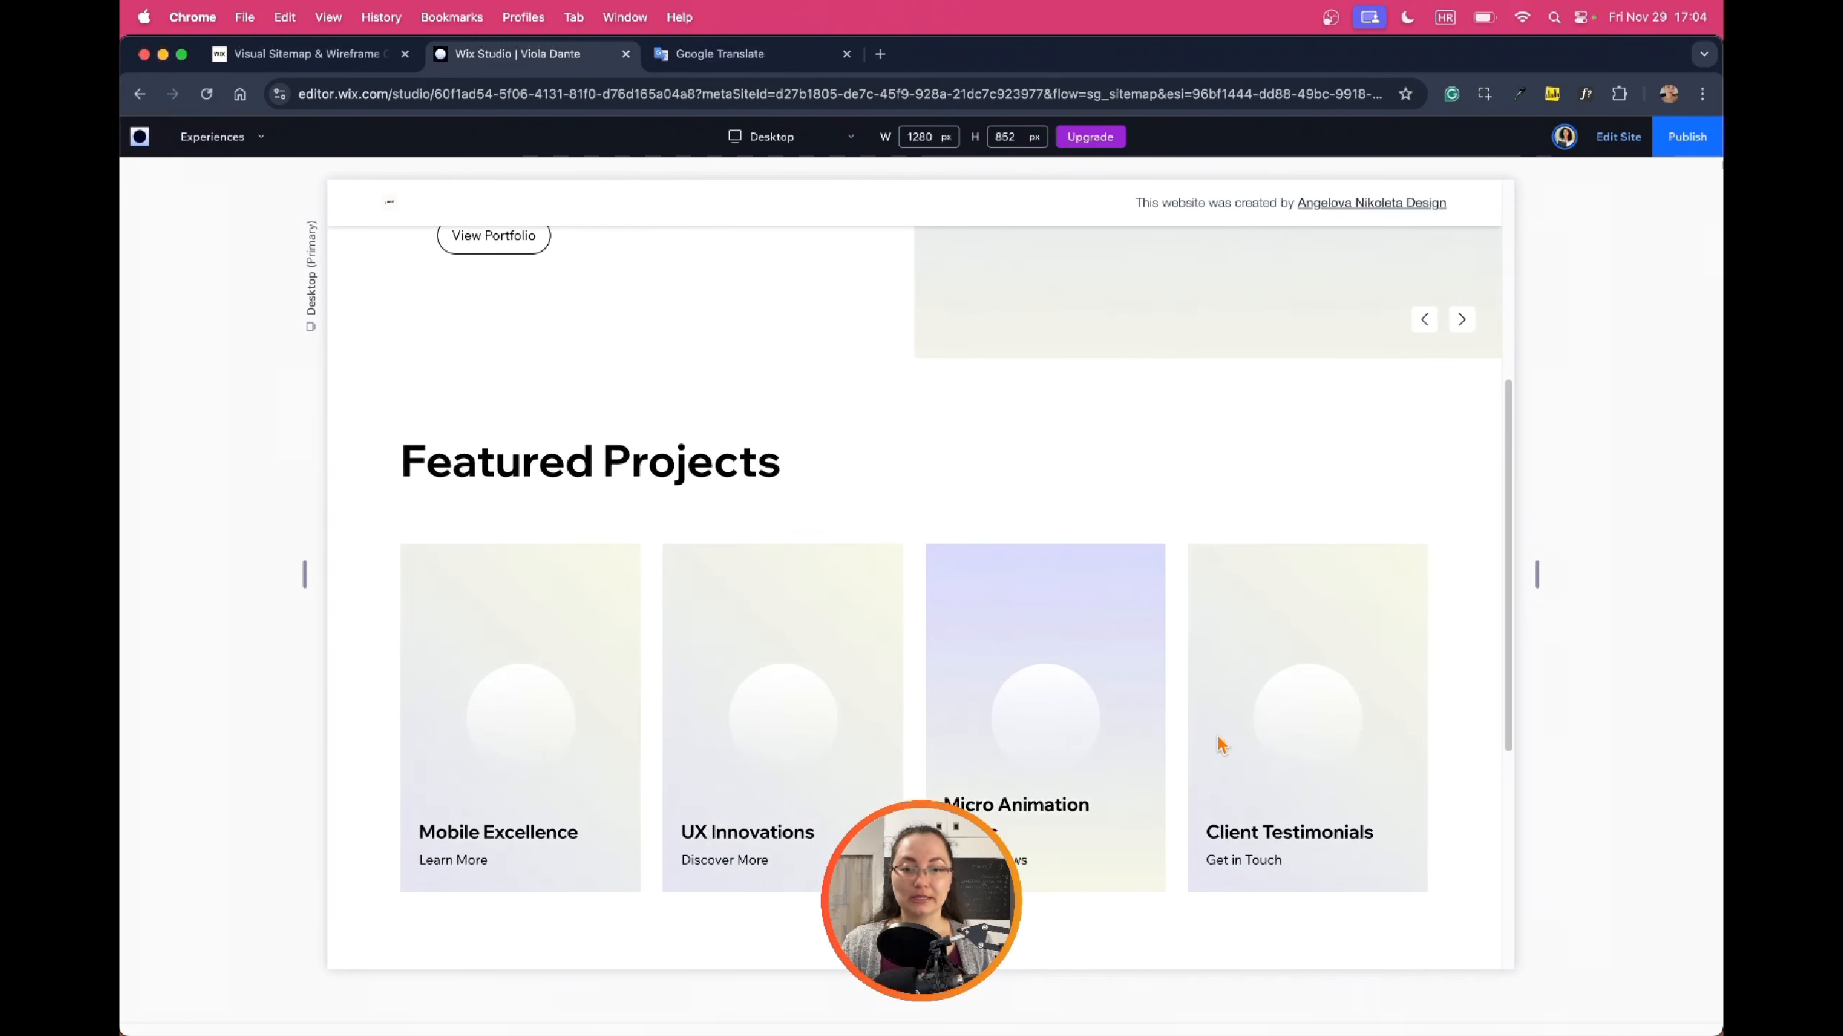
scroll(1379, 581, down, 5)
scroll(1117, 414, up, 2)
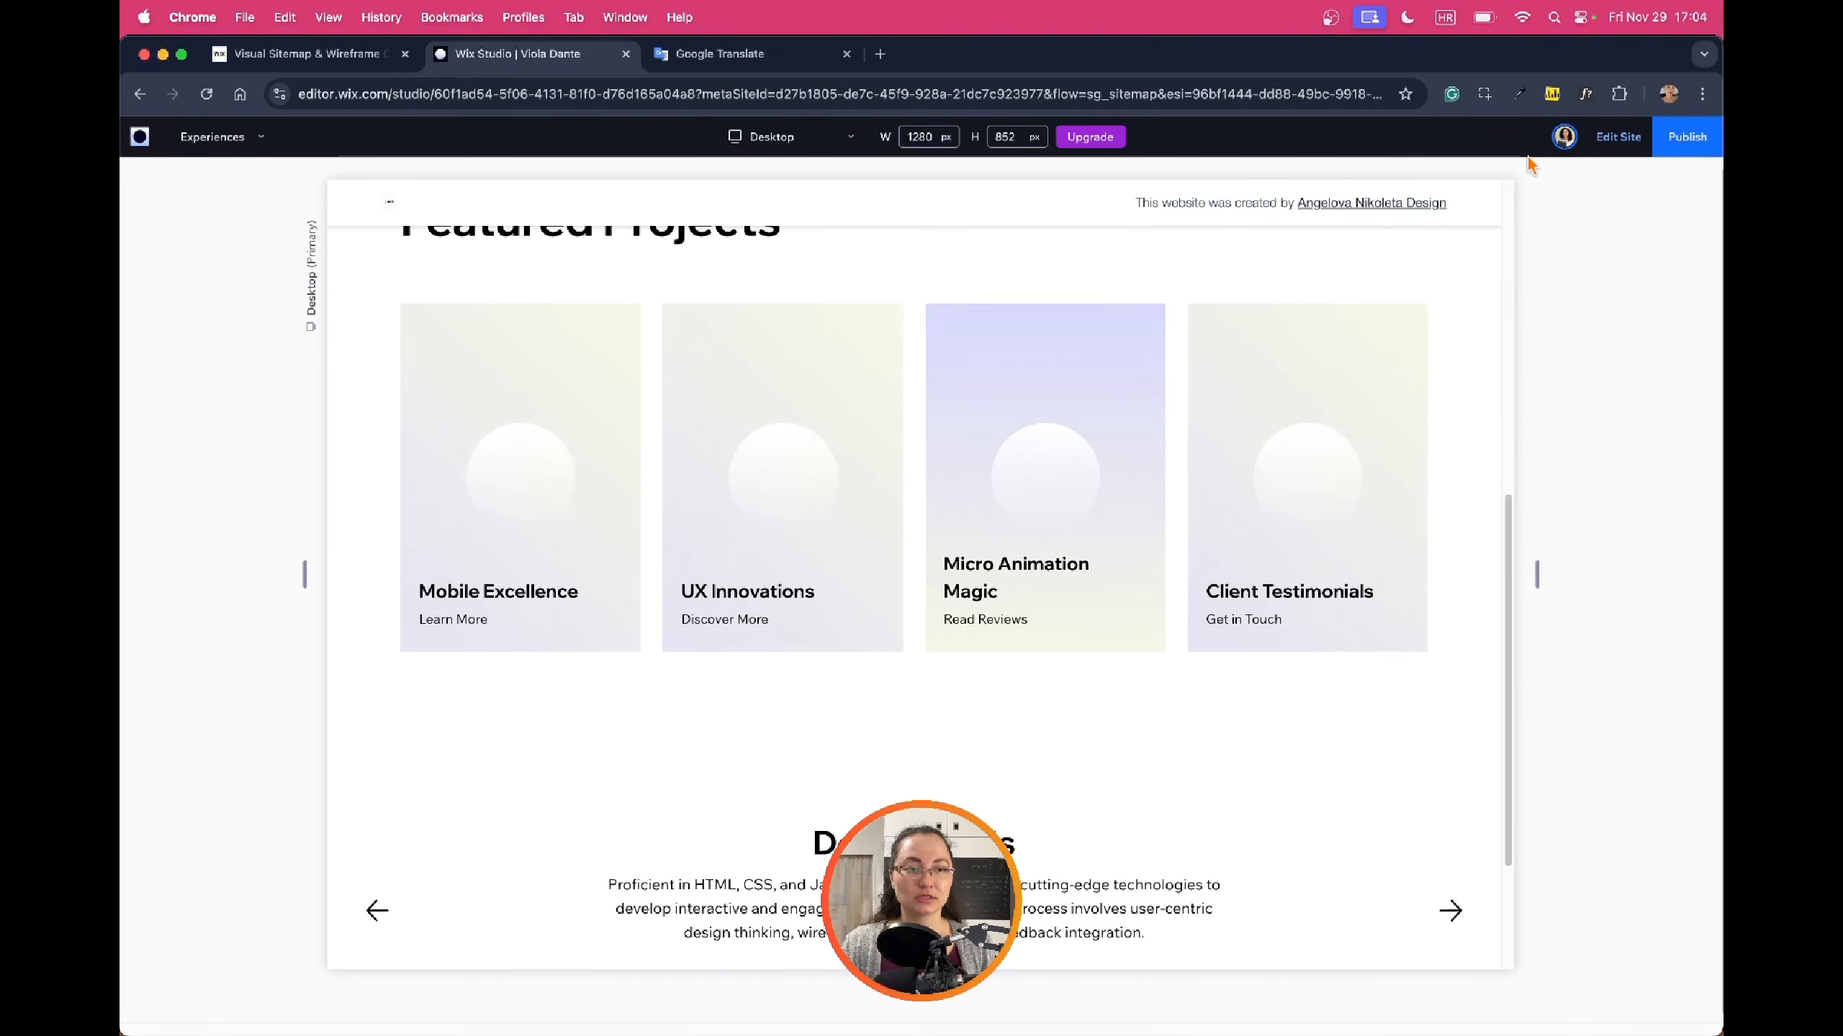
click(1618, 136)
scroll(1226, 504, down, 3)
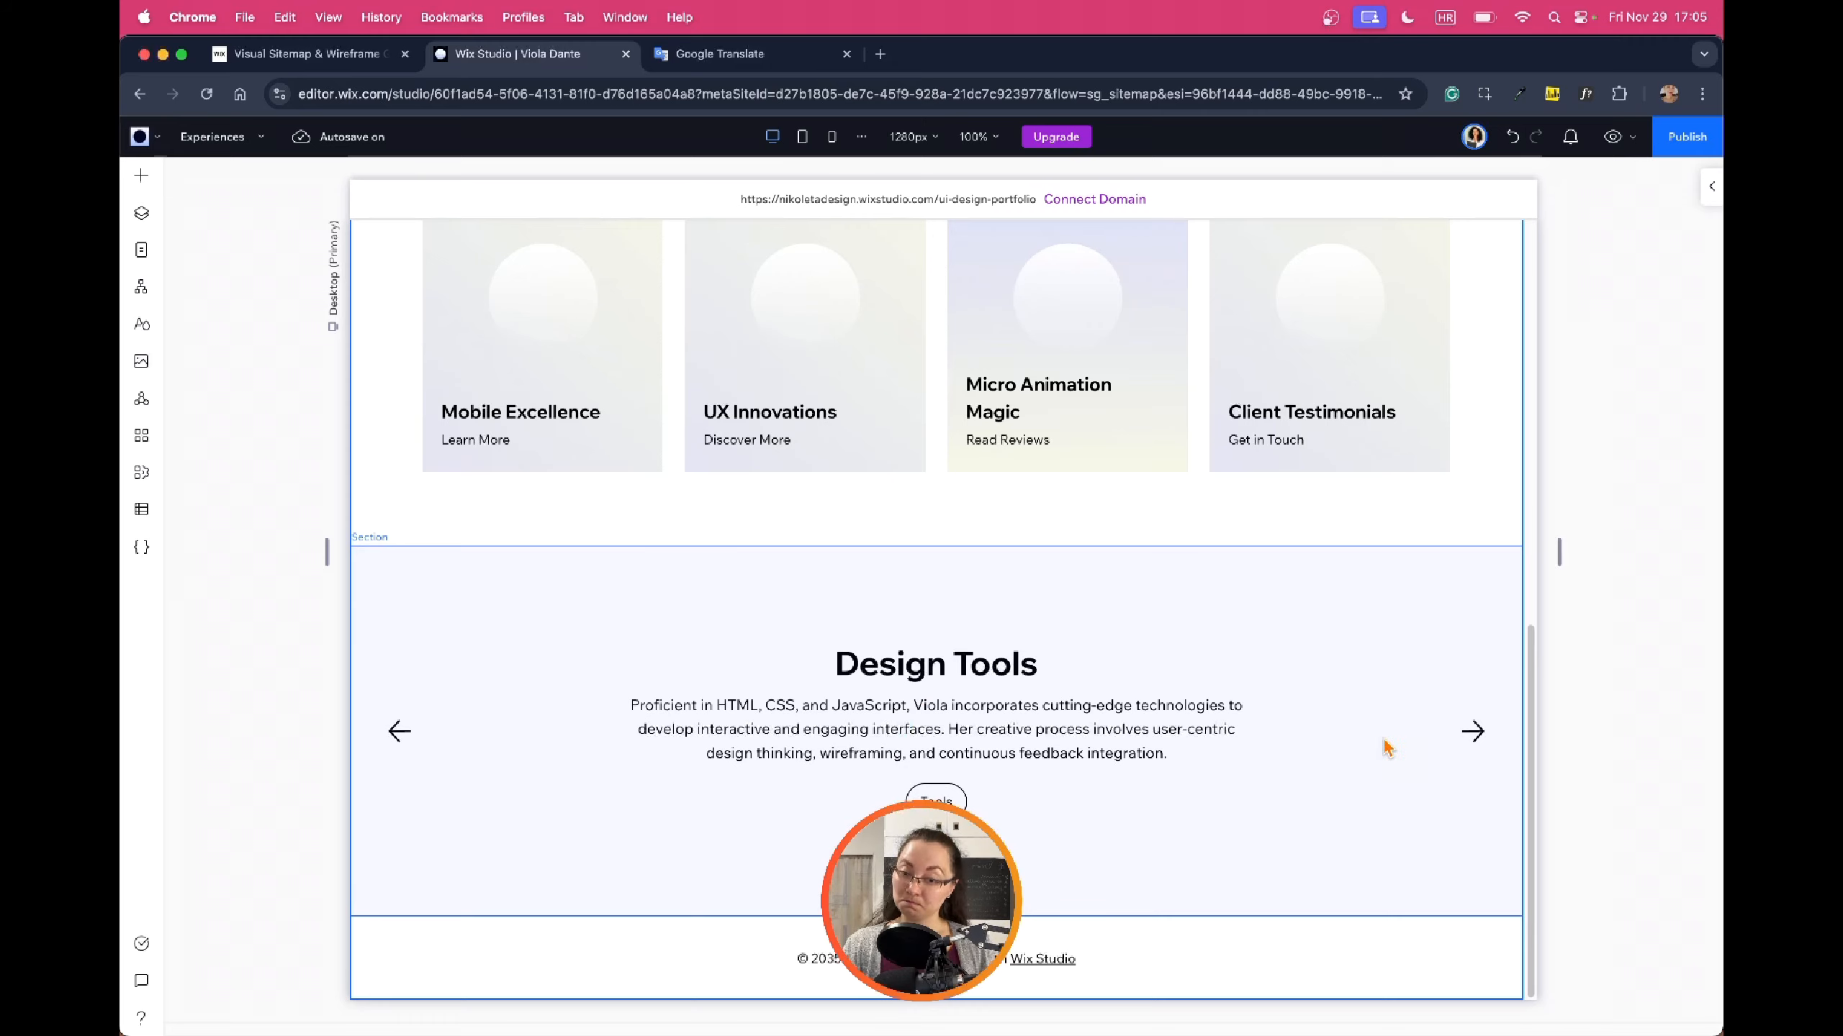
Preview again, cycle the carousel through Technologies and Creative Process, then open the Resources page
click(1611, 137)
click(1451, 748)
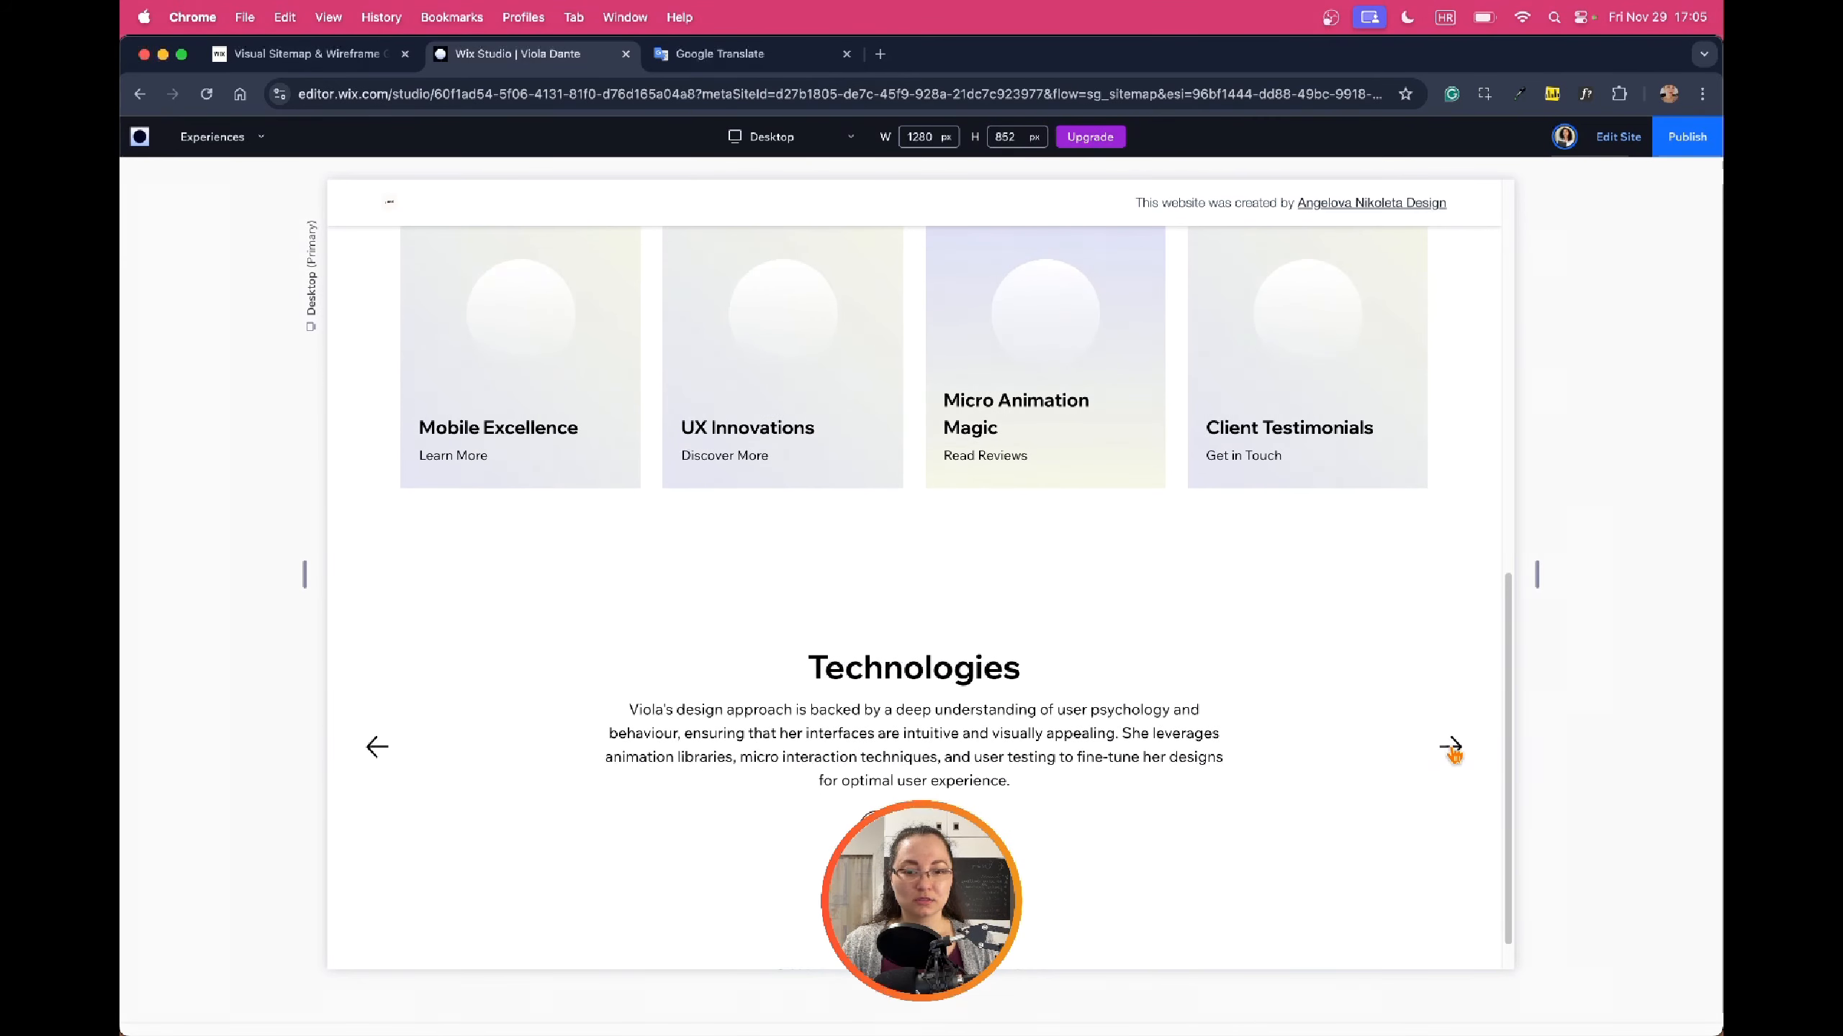
click(1452, 751)
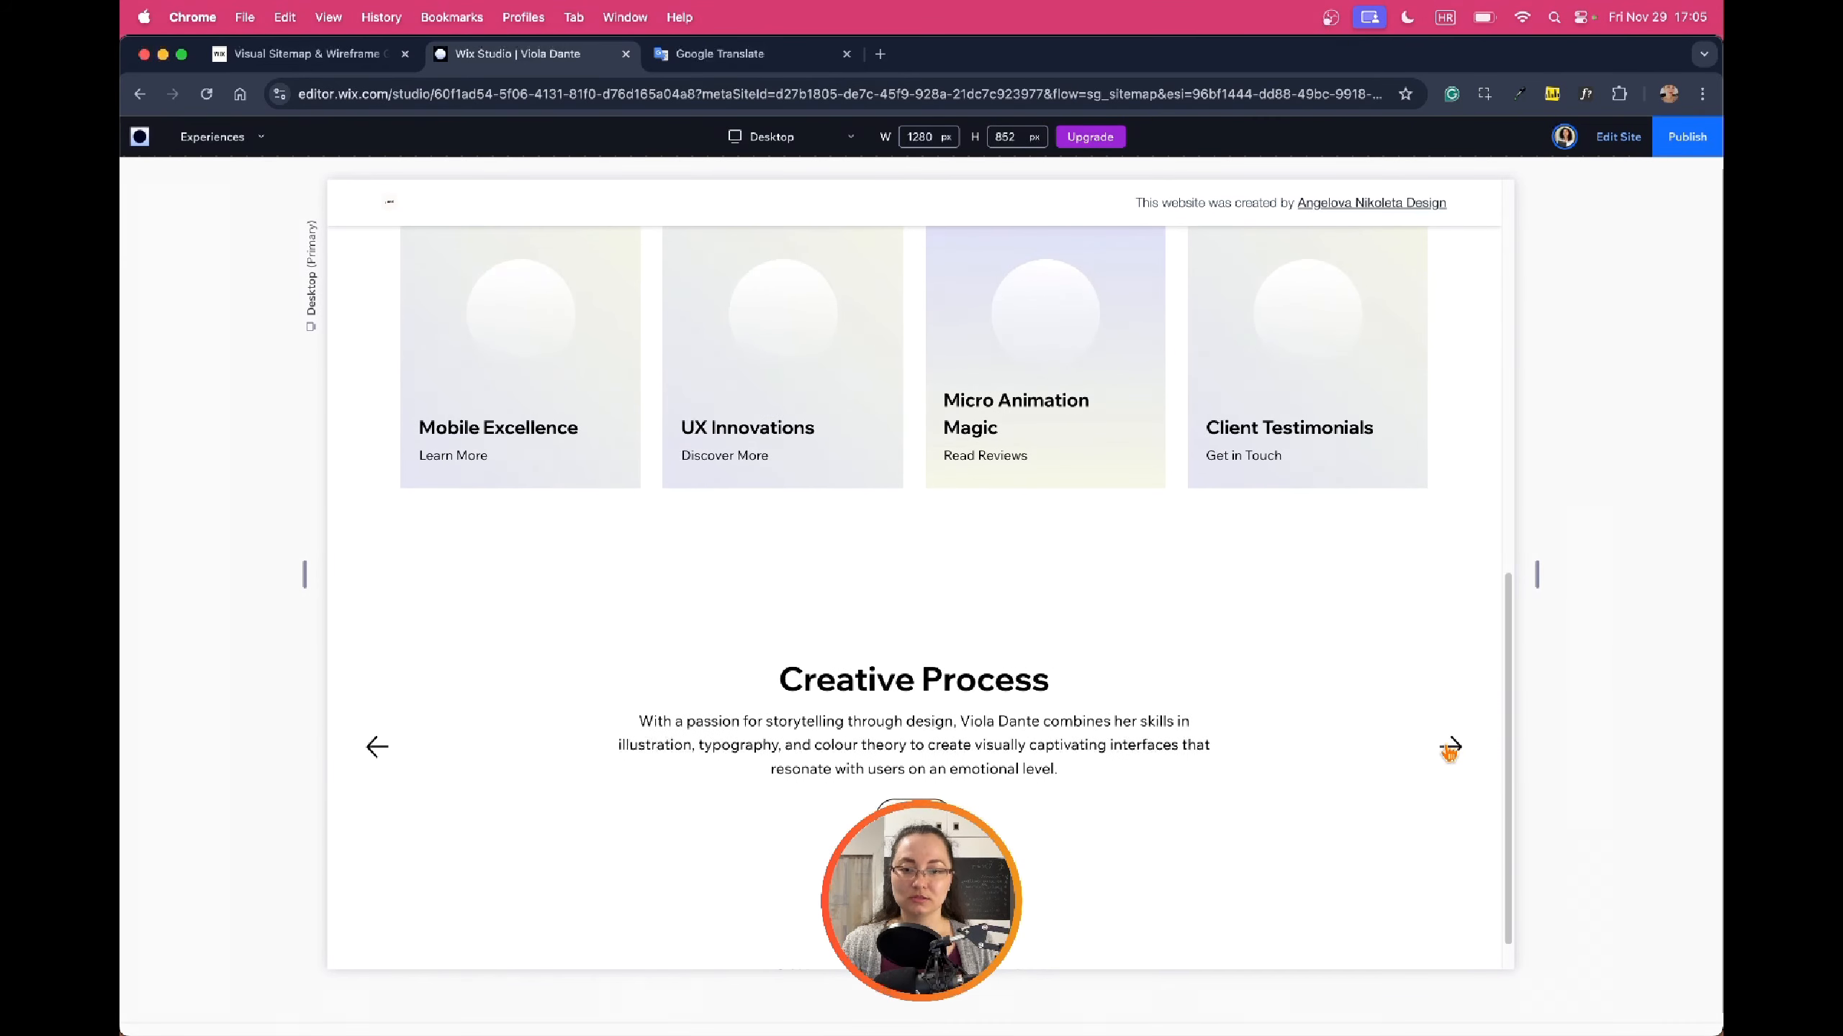
click(1450, 750)
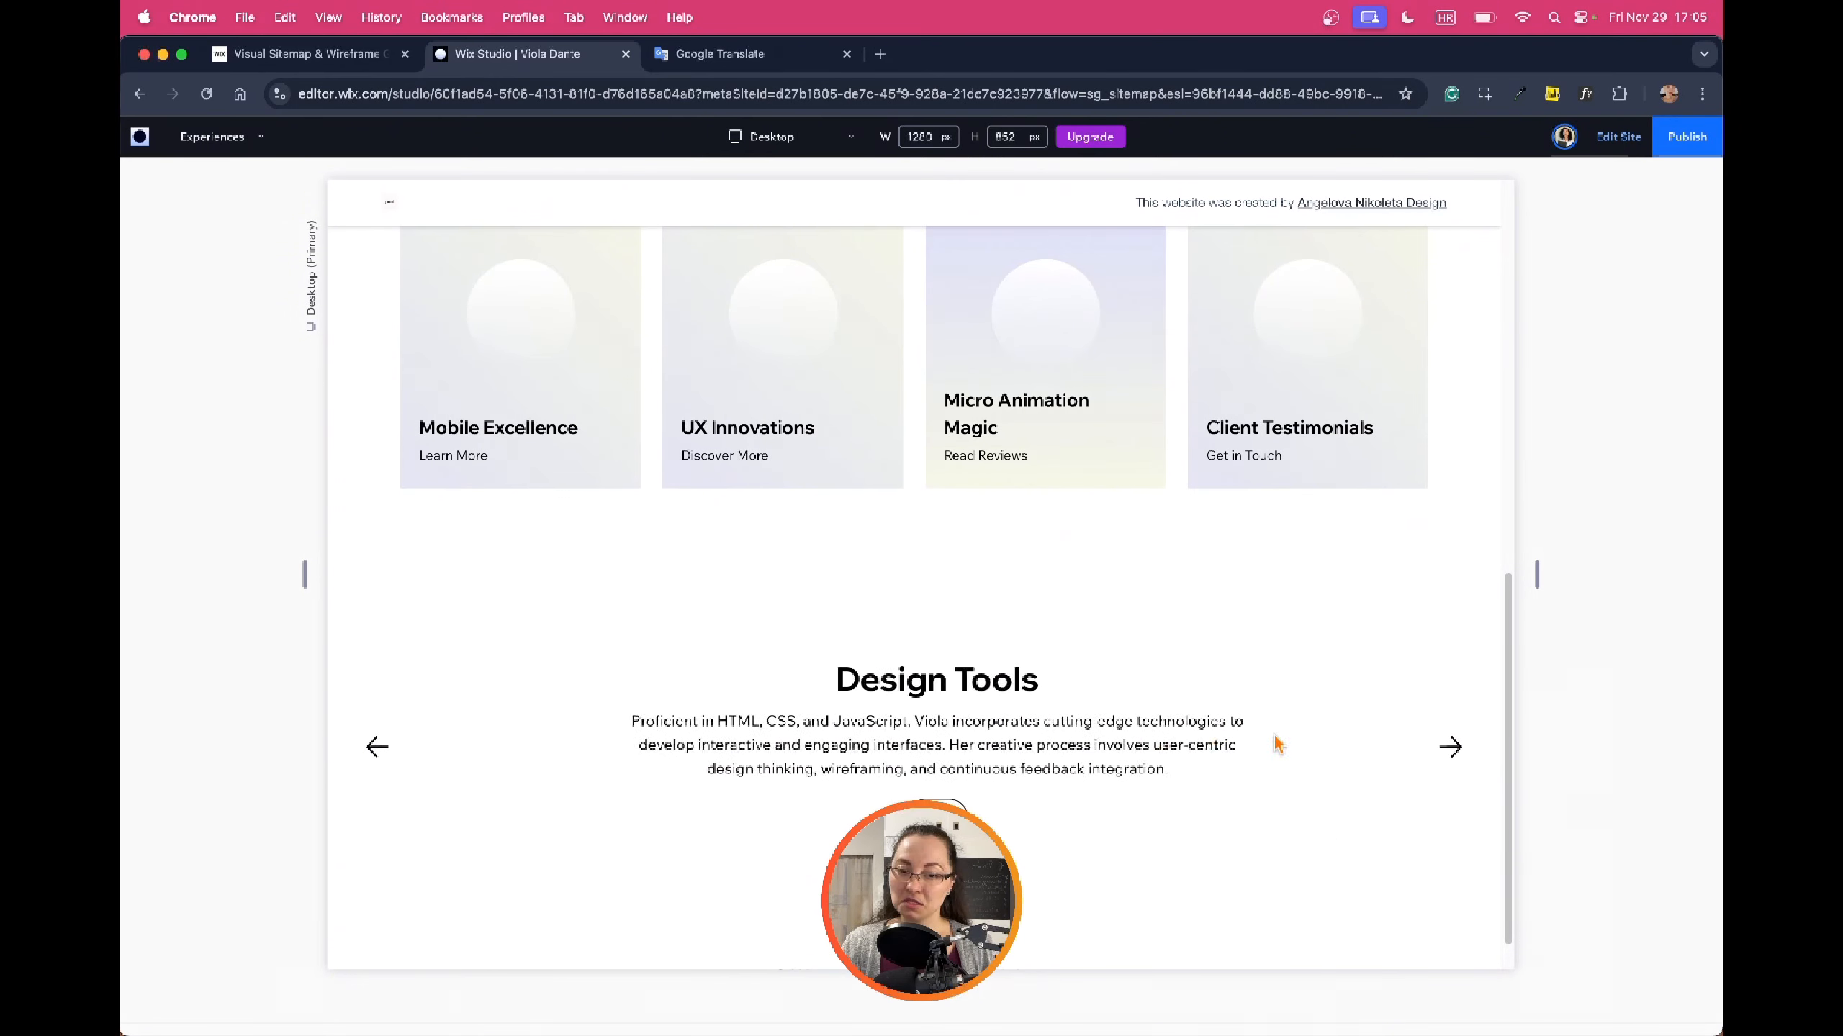
scroll(1124, 745, down, 1)
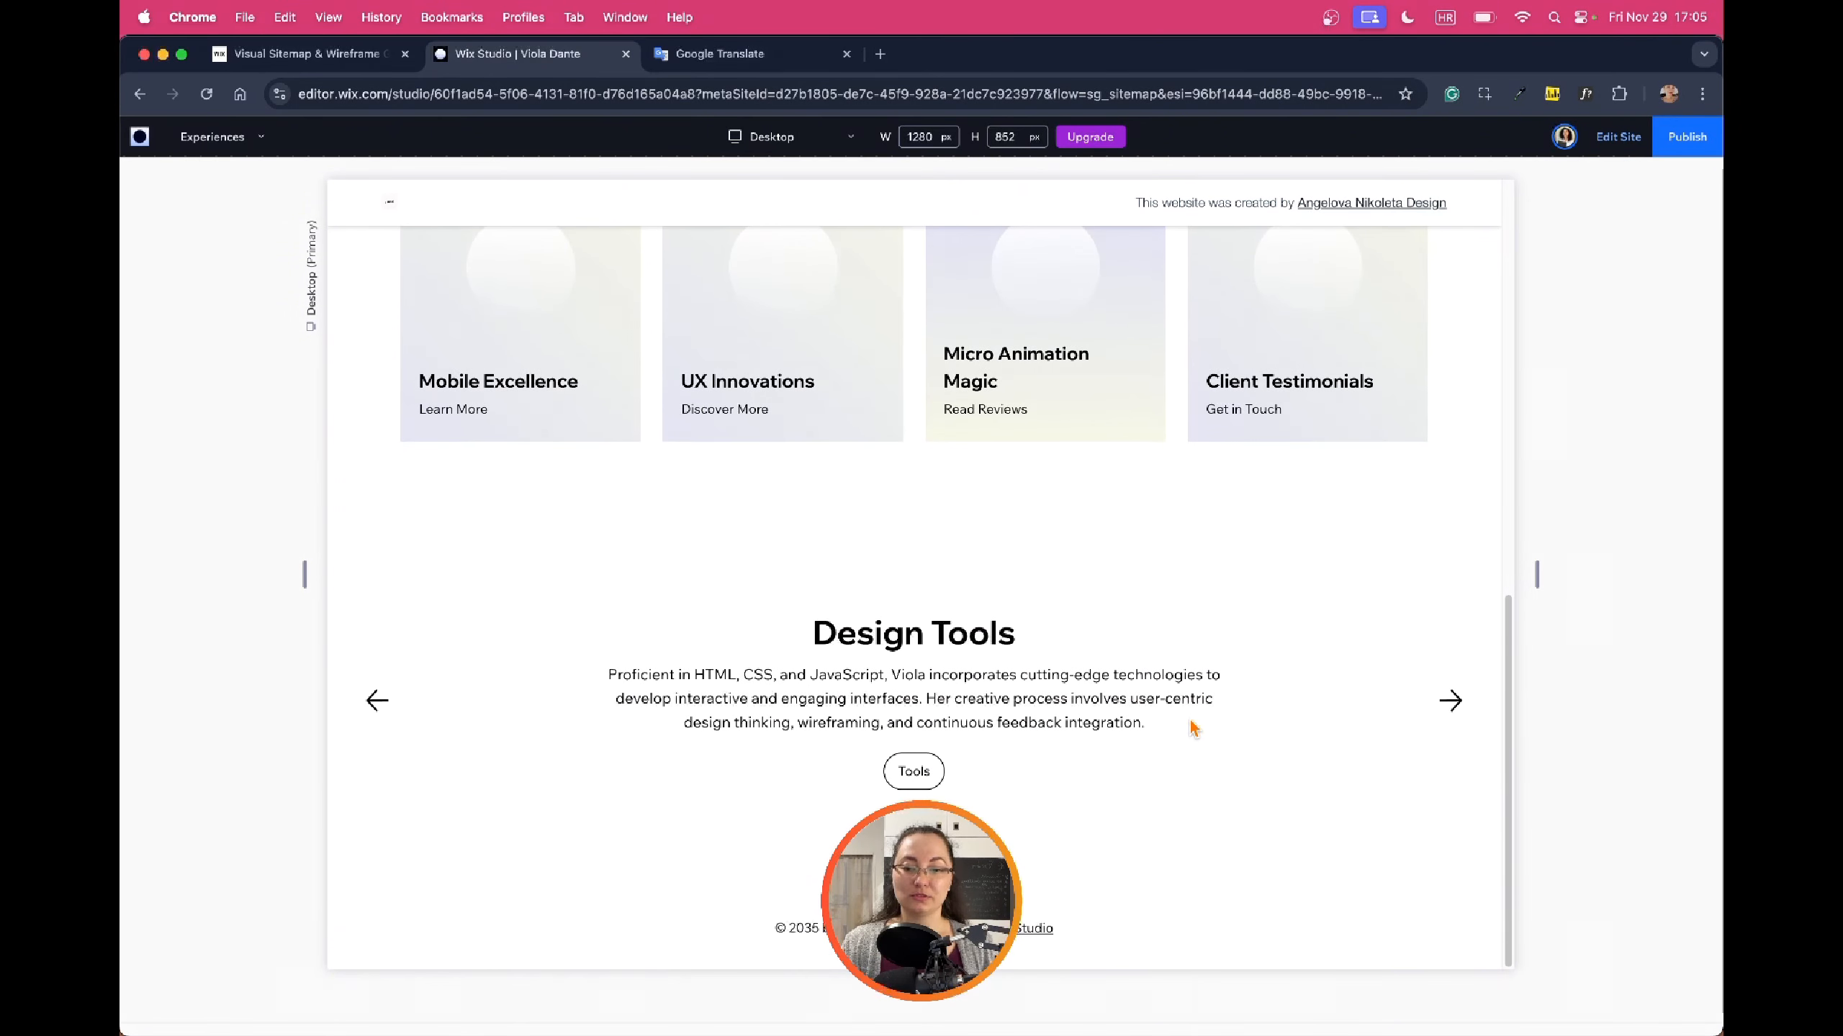
click(1596, 148)
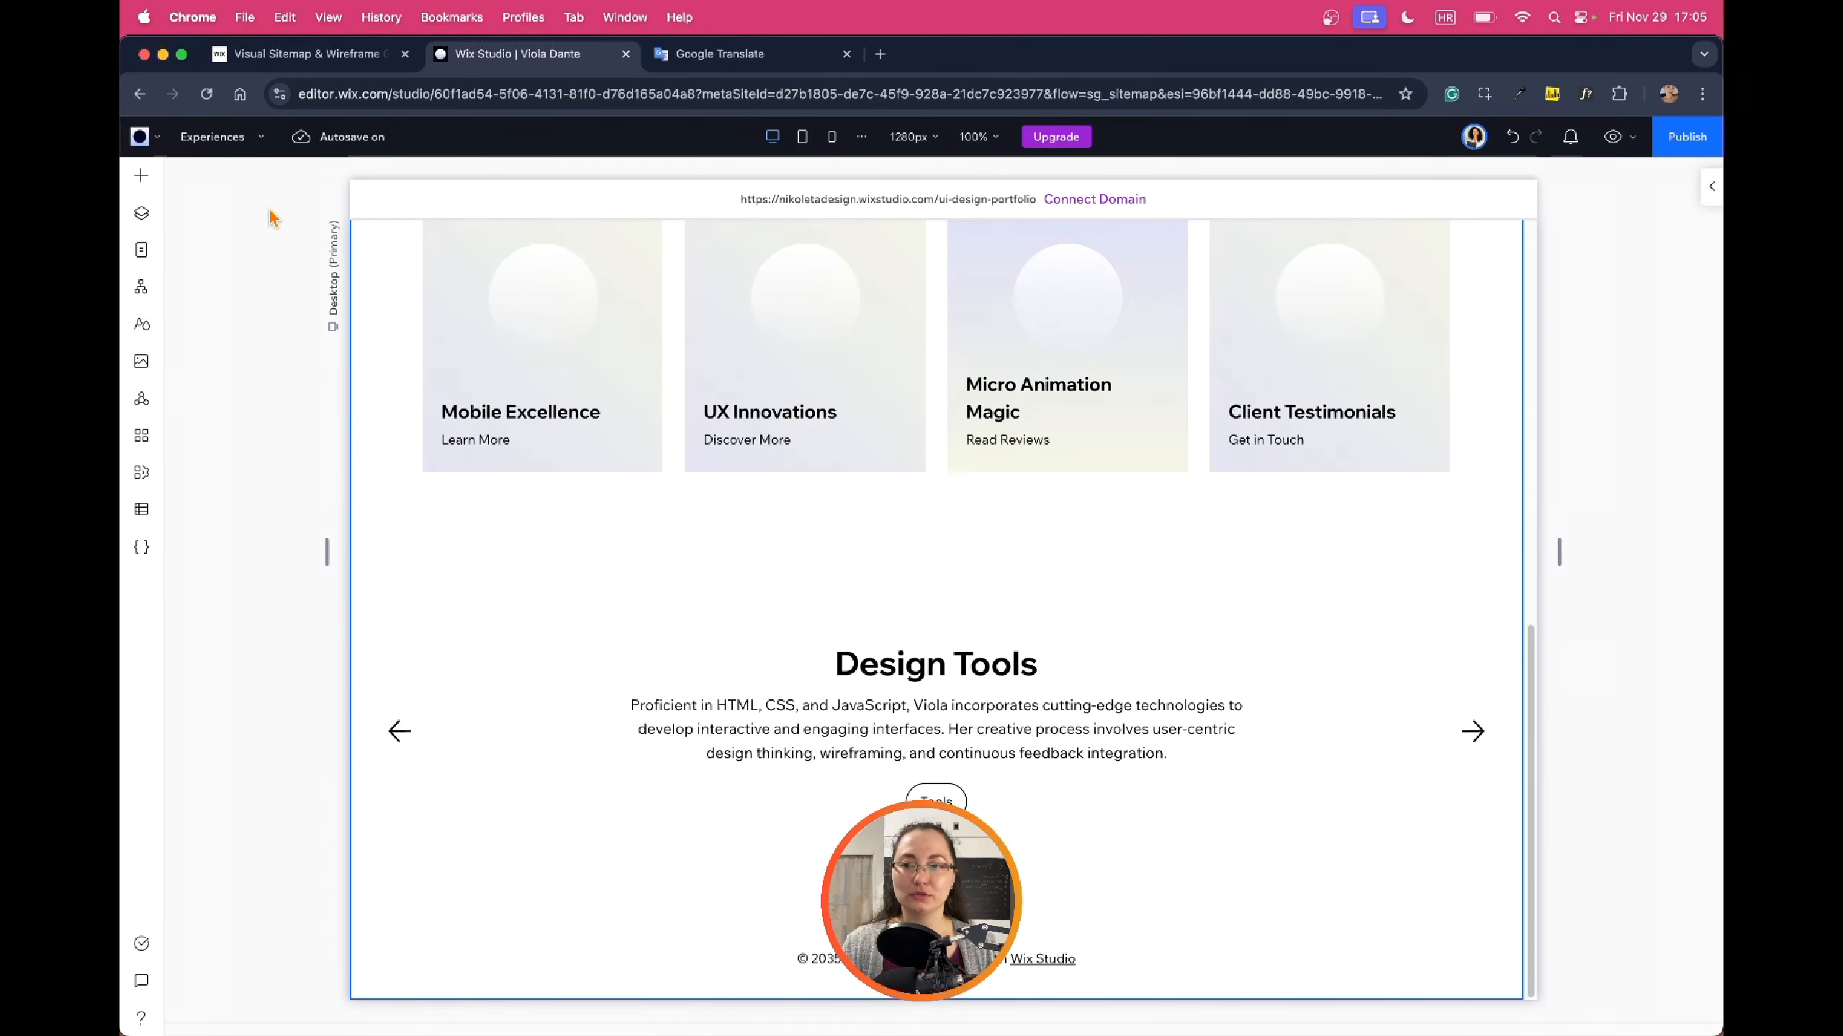
click(135, 252)
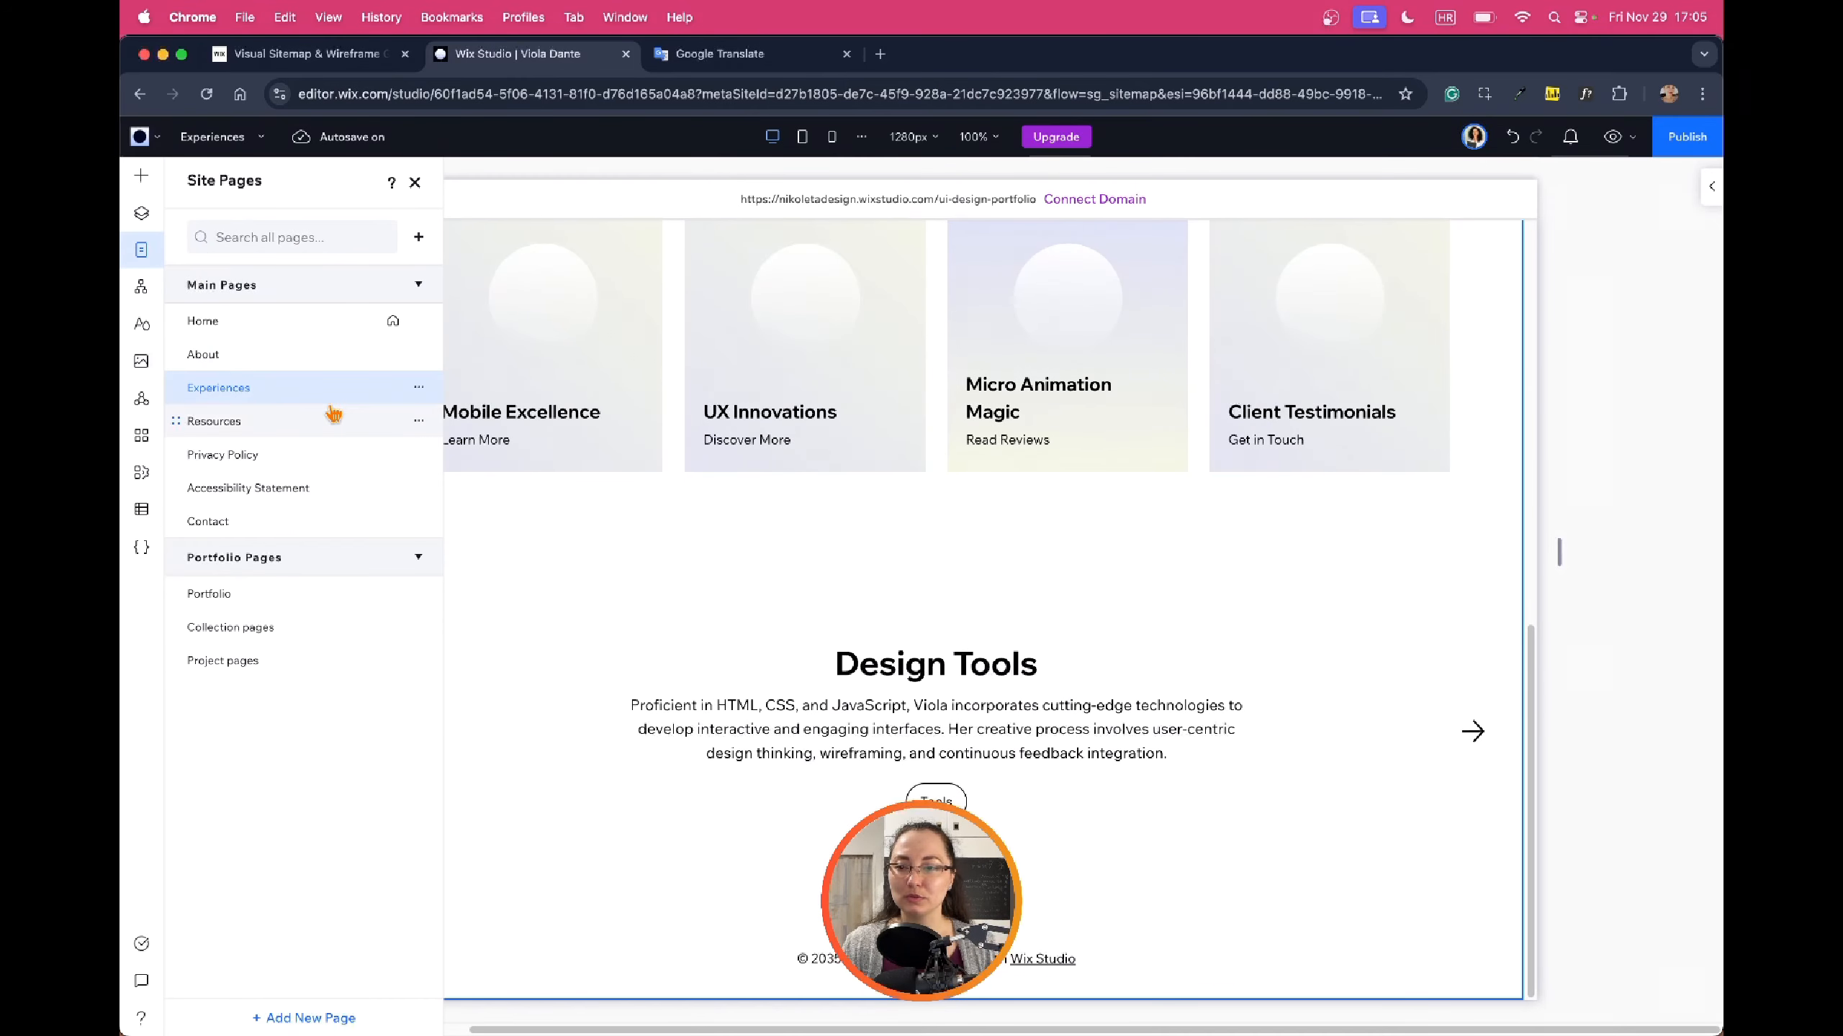
click(285, 429)
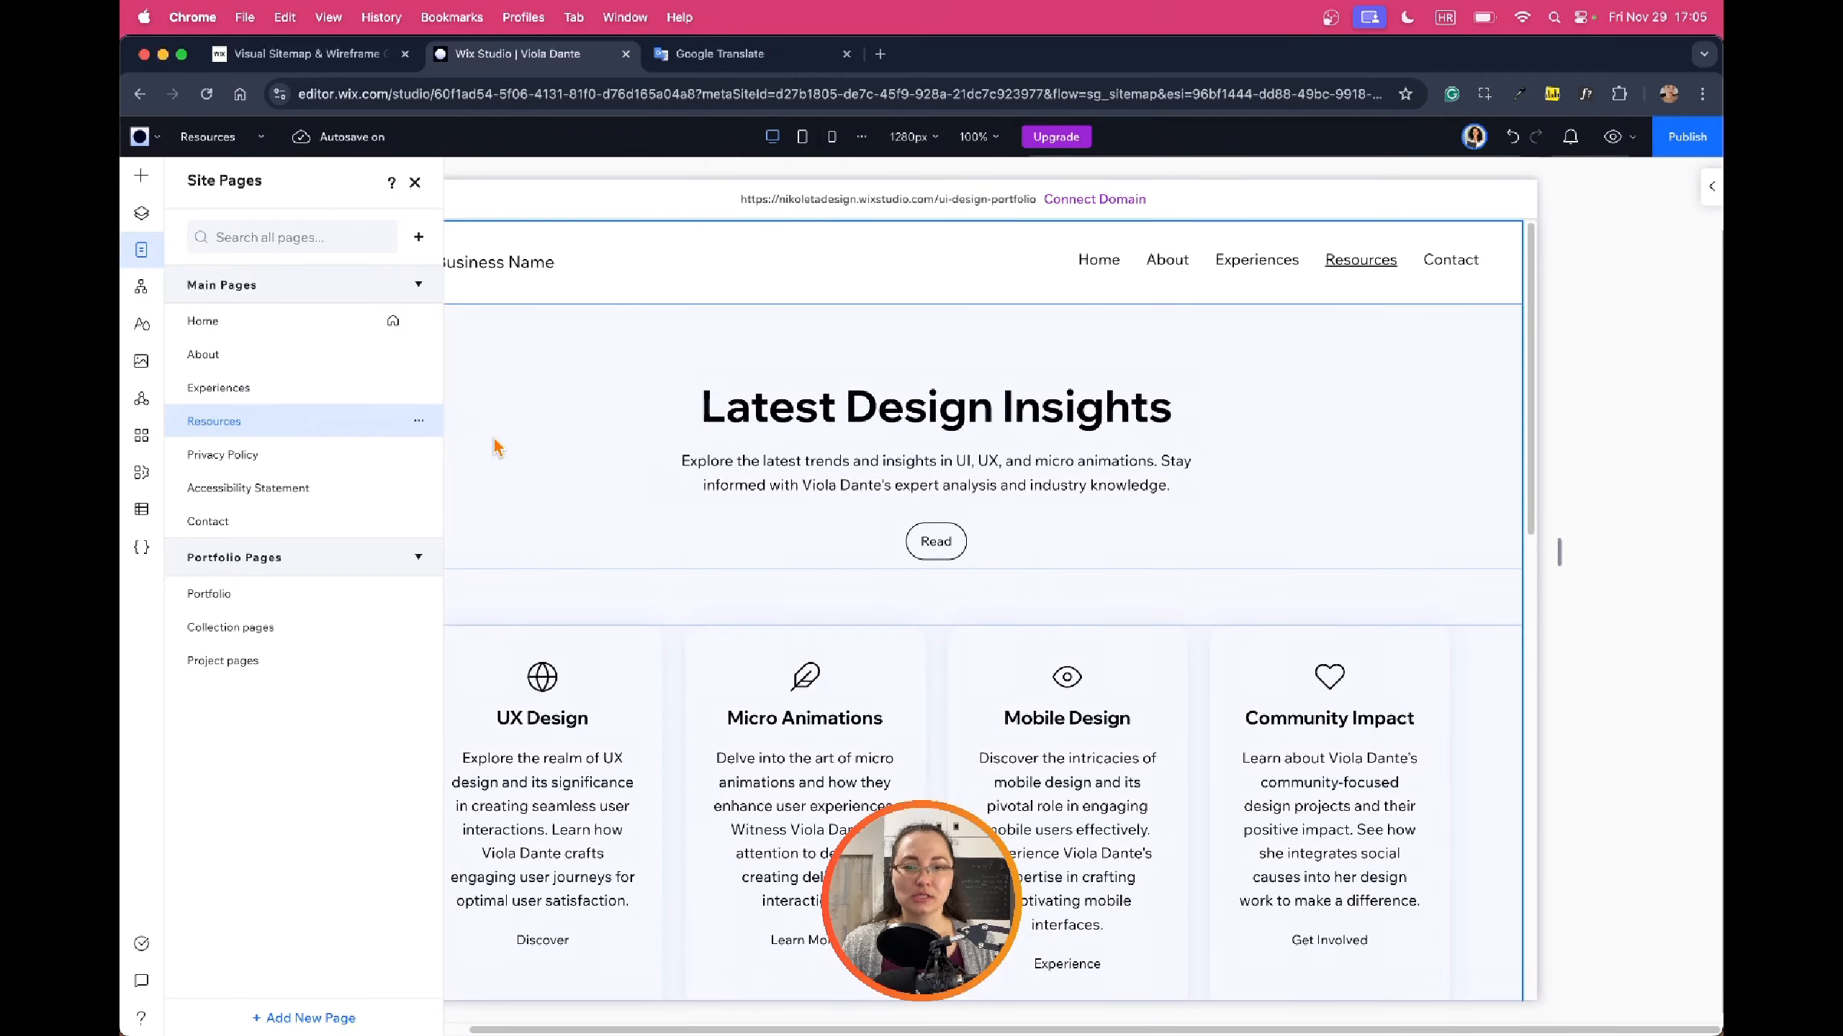
Scroll through the Resources page to review its content
scroll(1418, 483, down, 15)
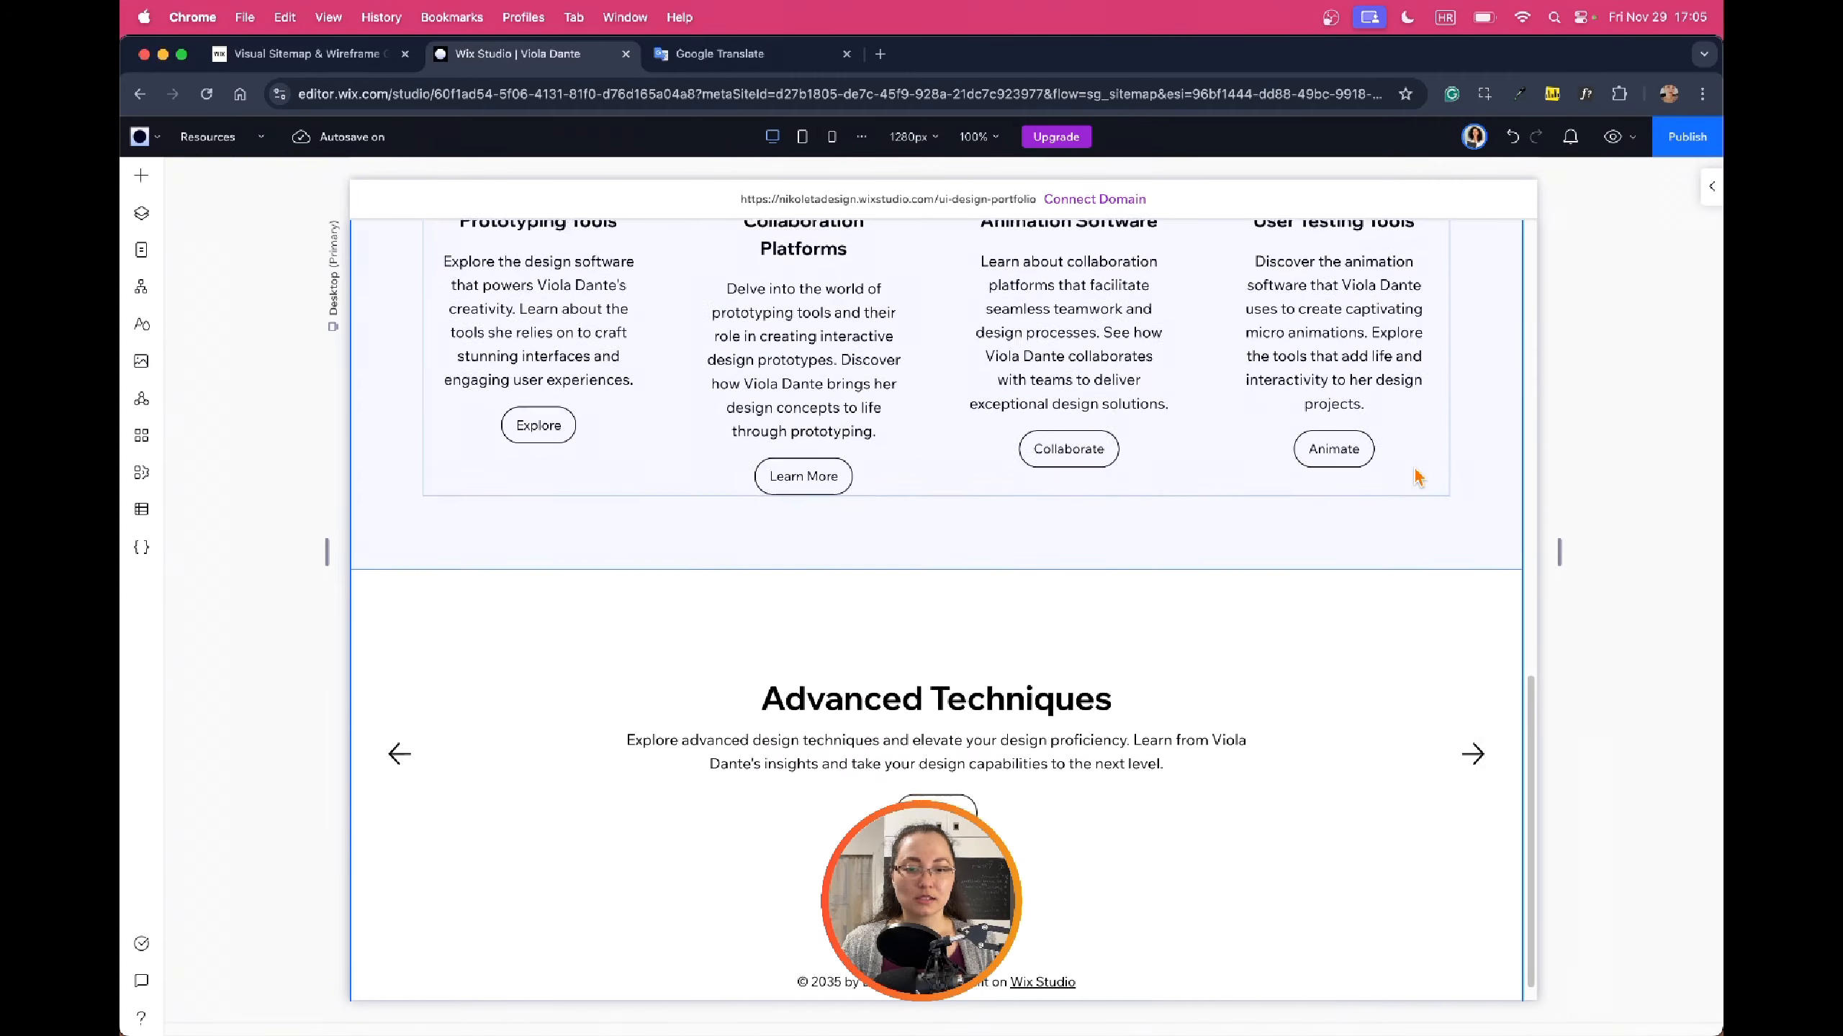
scroll(1418, 479, up, 6)
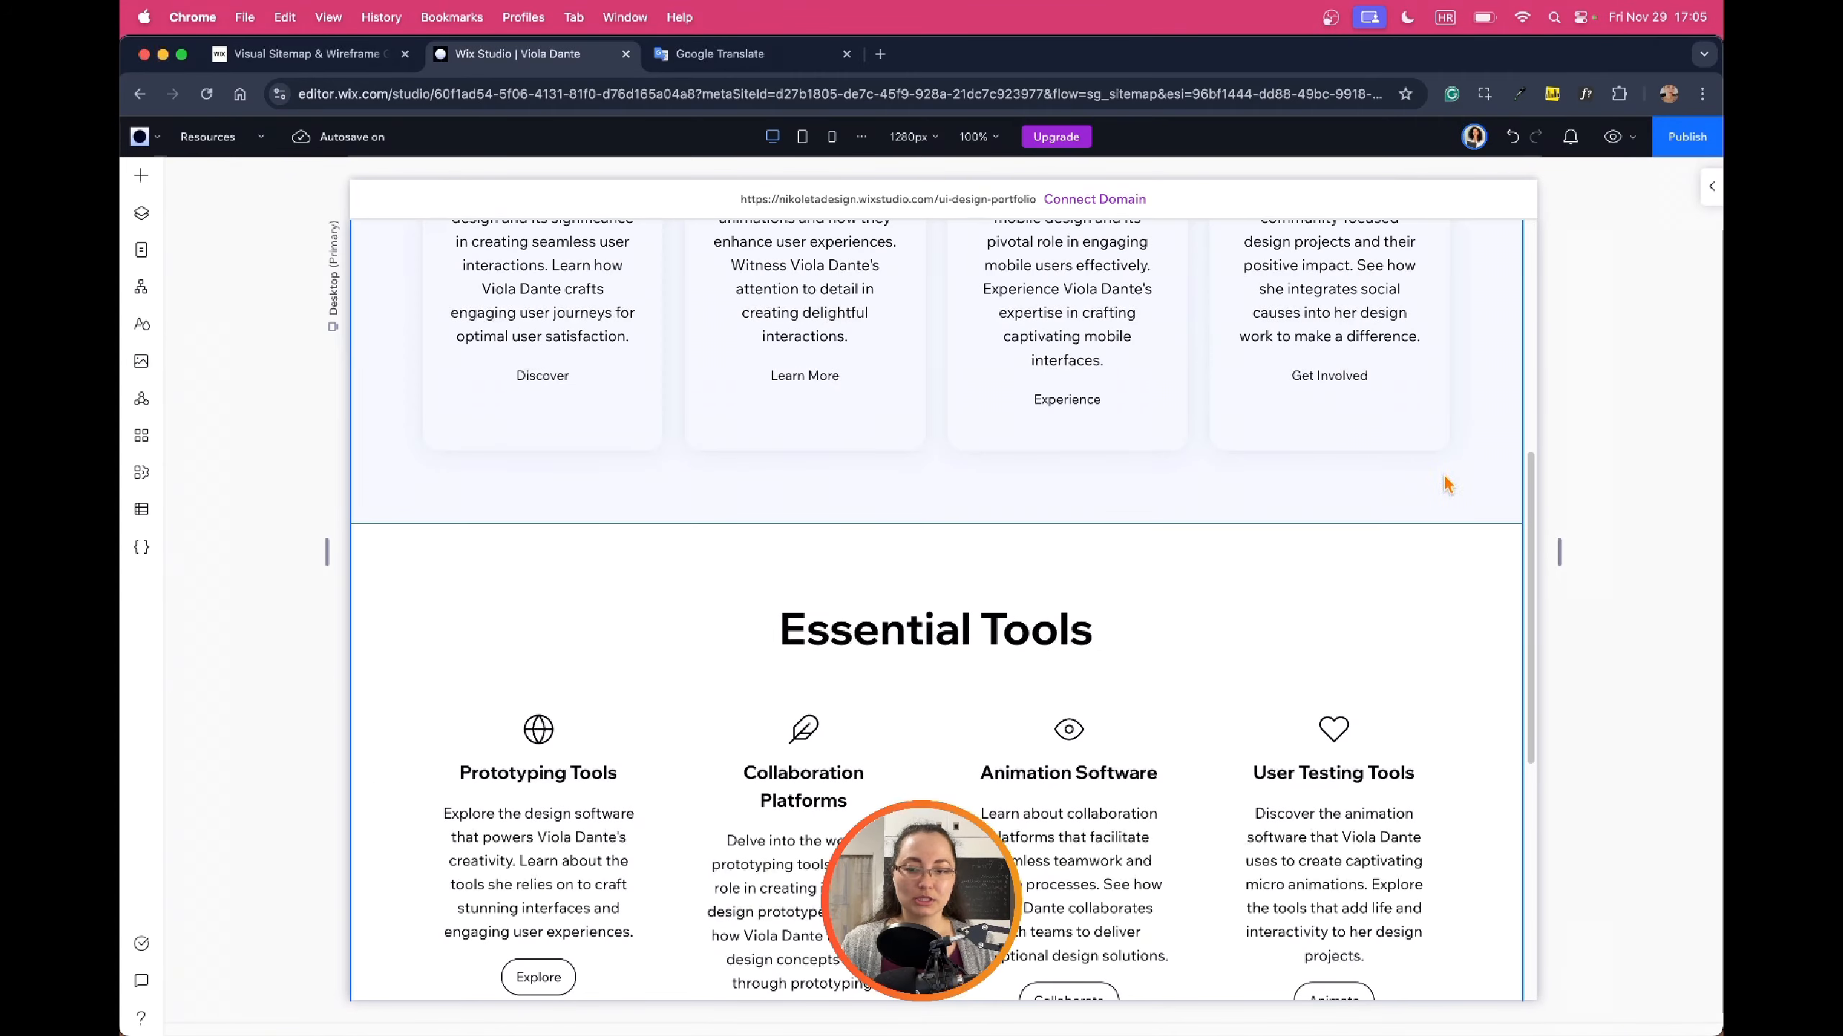
scroll(1446, 485, up, 5)
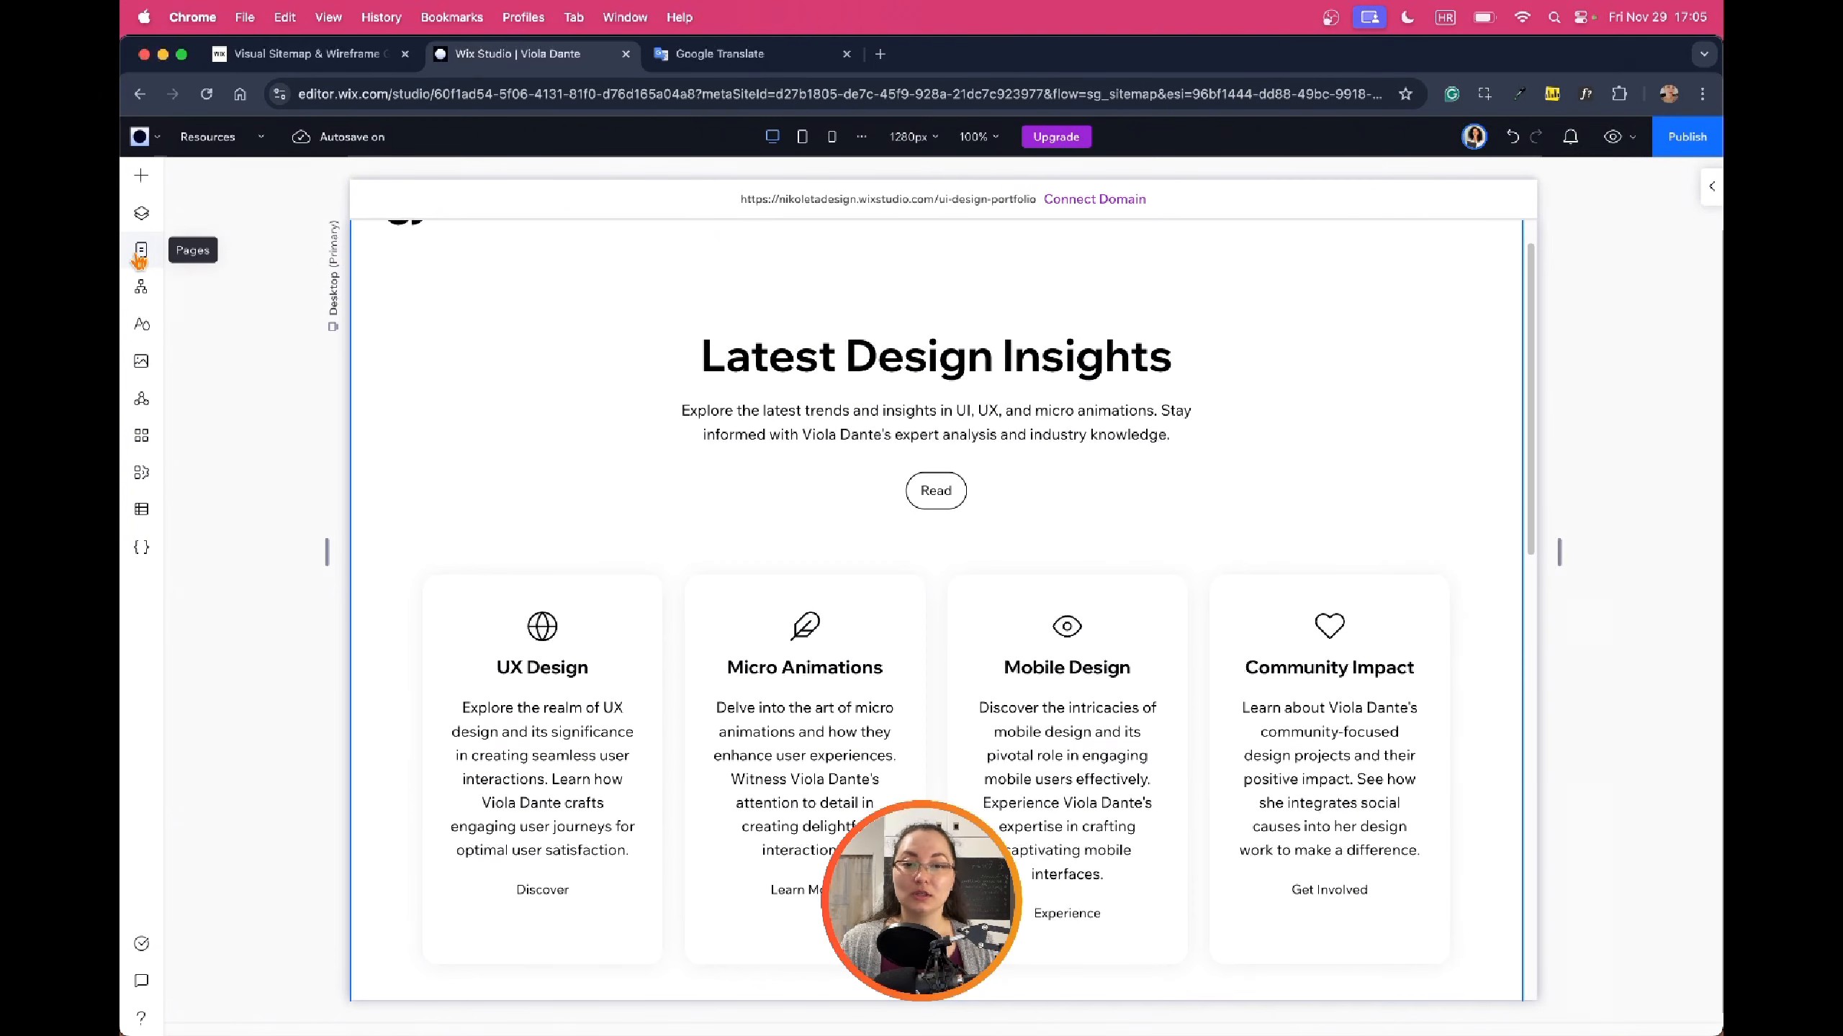
Switch to the Contact page from the pages list and scroll down it
click(141, 251)
click(200, 518)
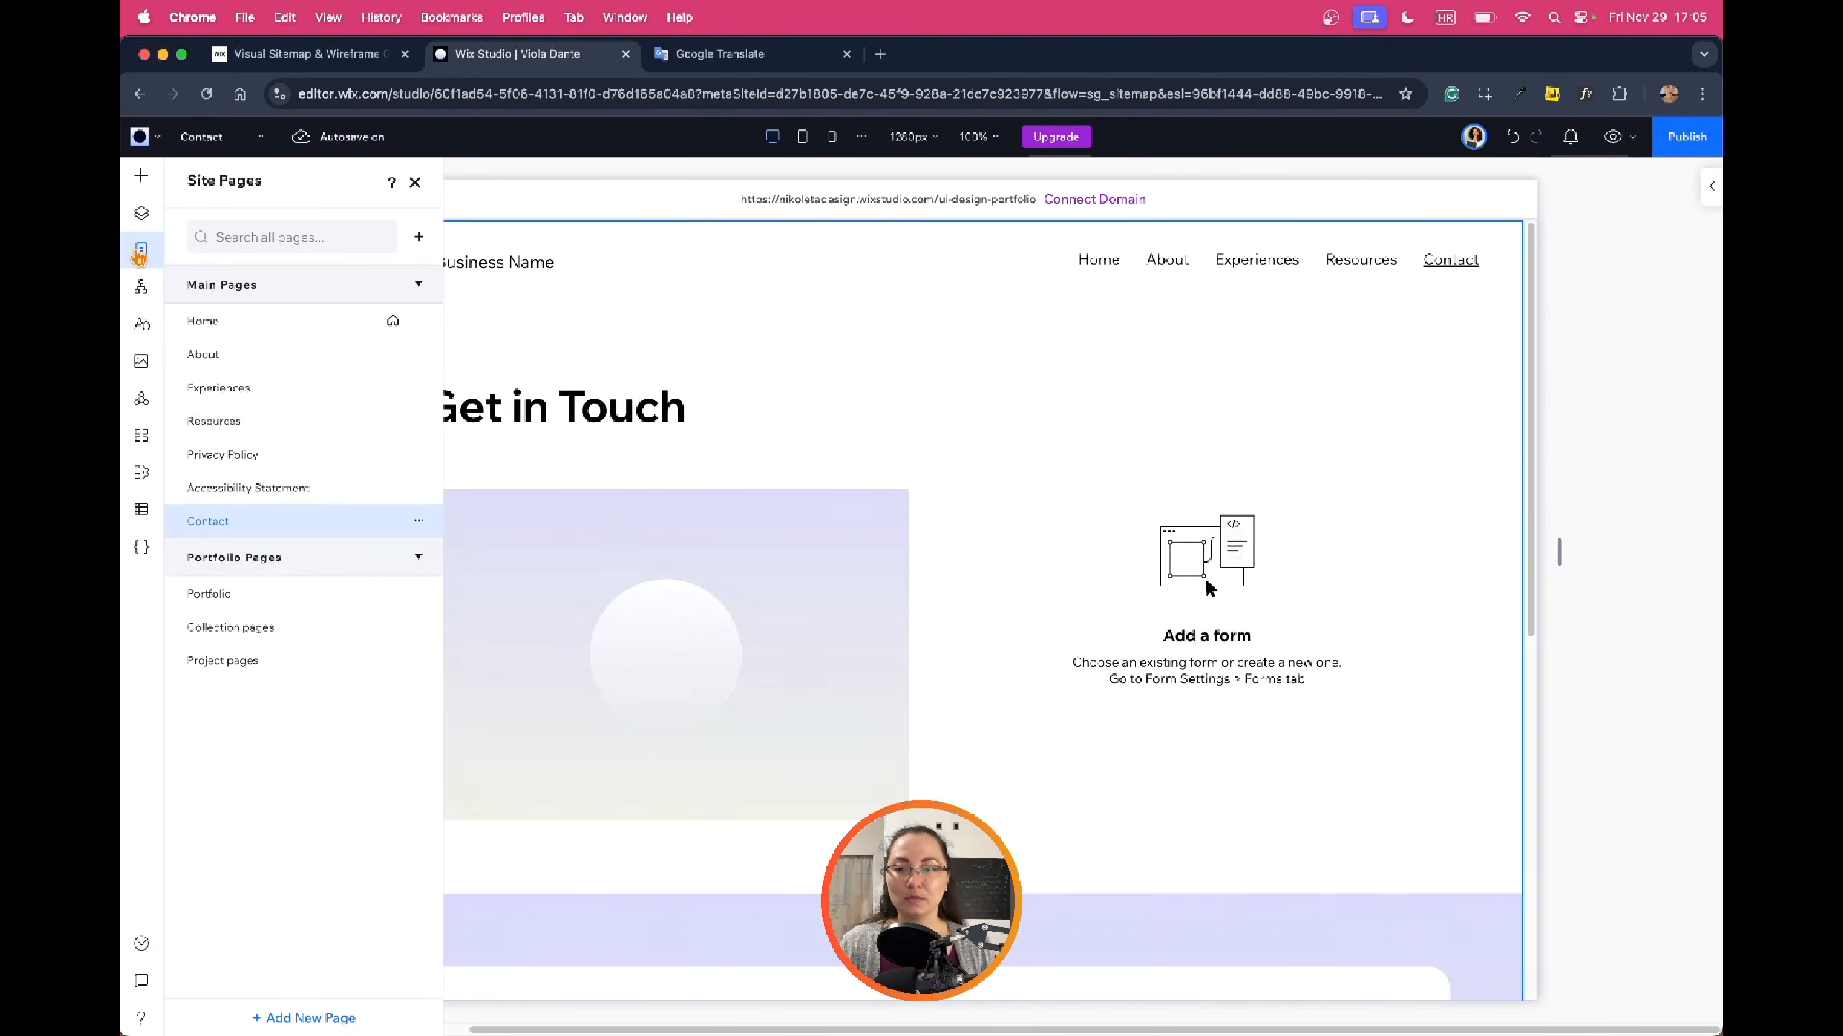
scroll(1476, 428, down, 10)
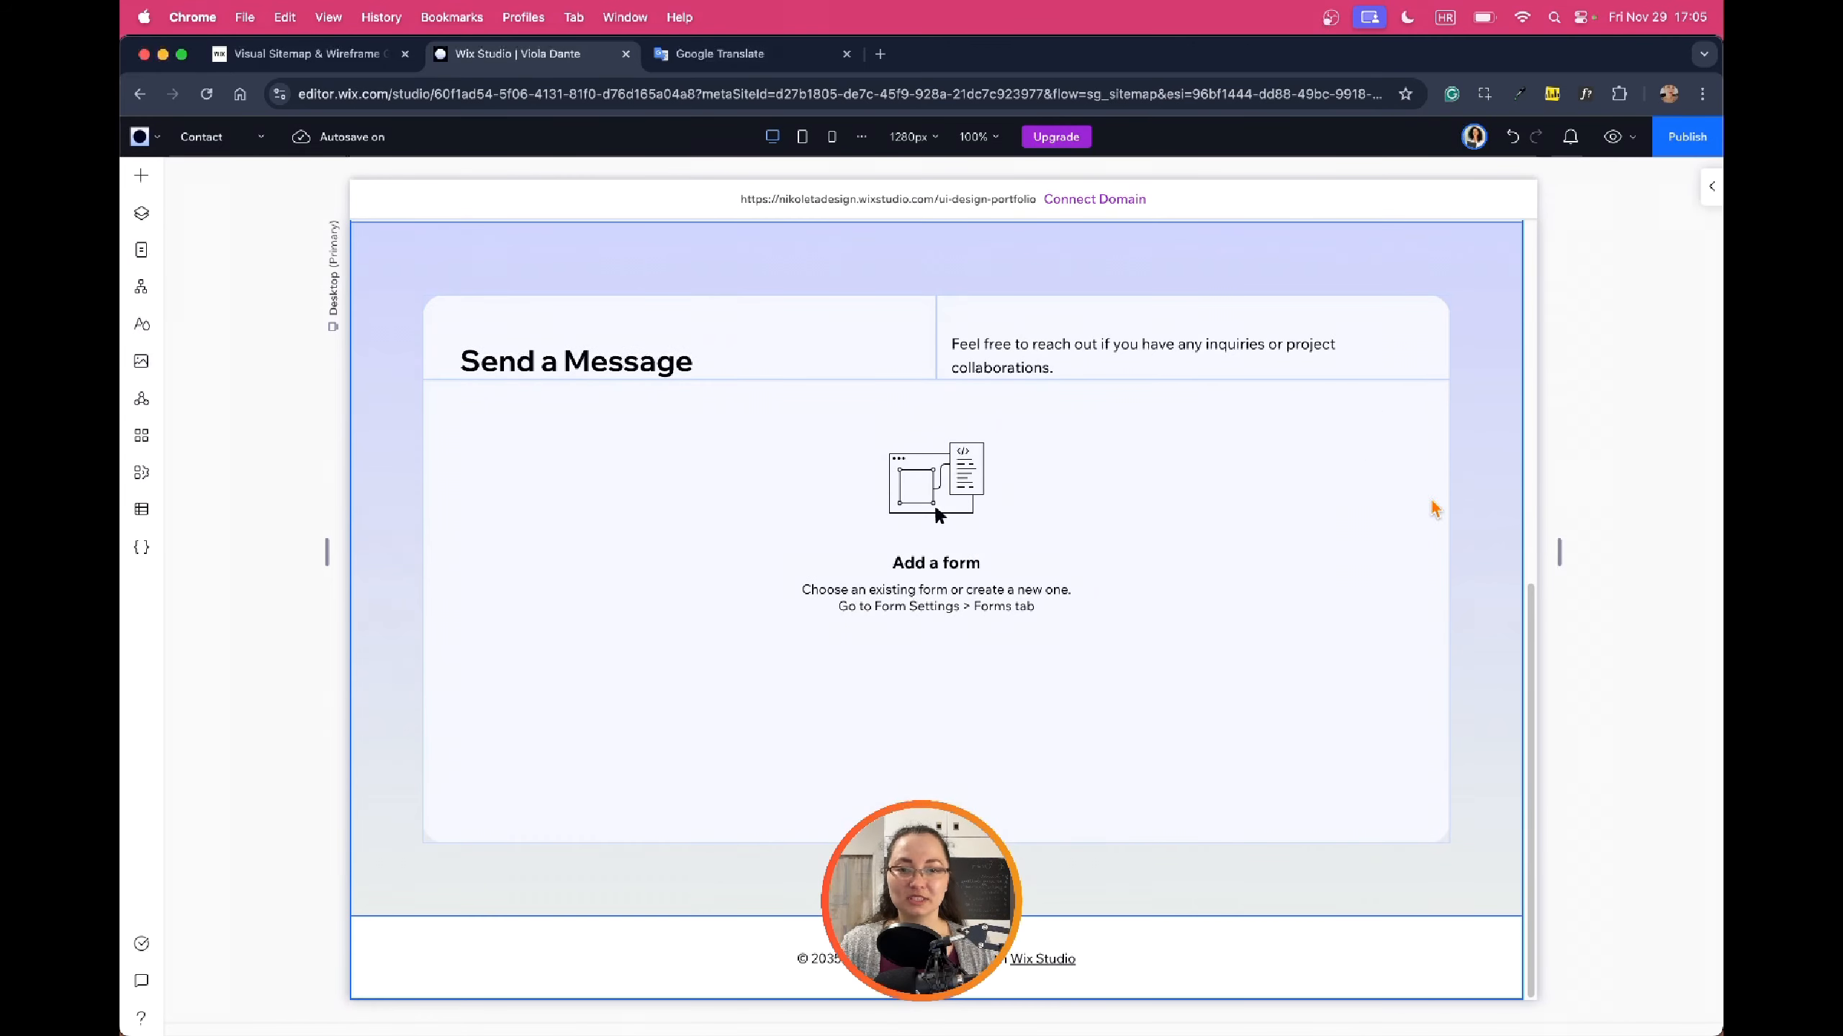
Preview the Contact page's Get in Touch and Send a Message sections, then return to editing
click(1611, 138)
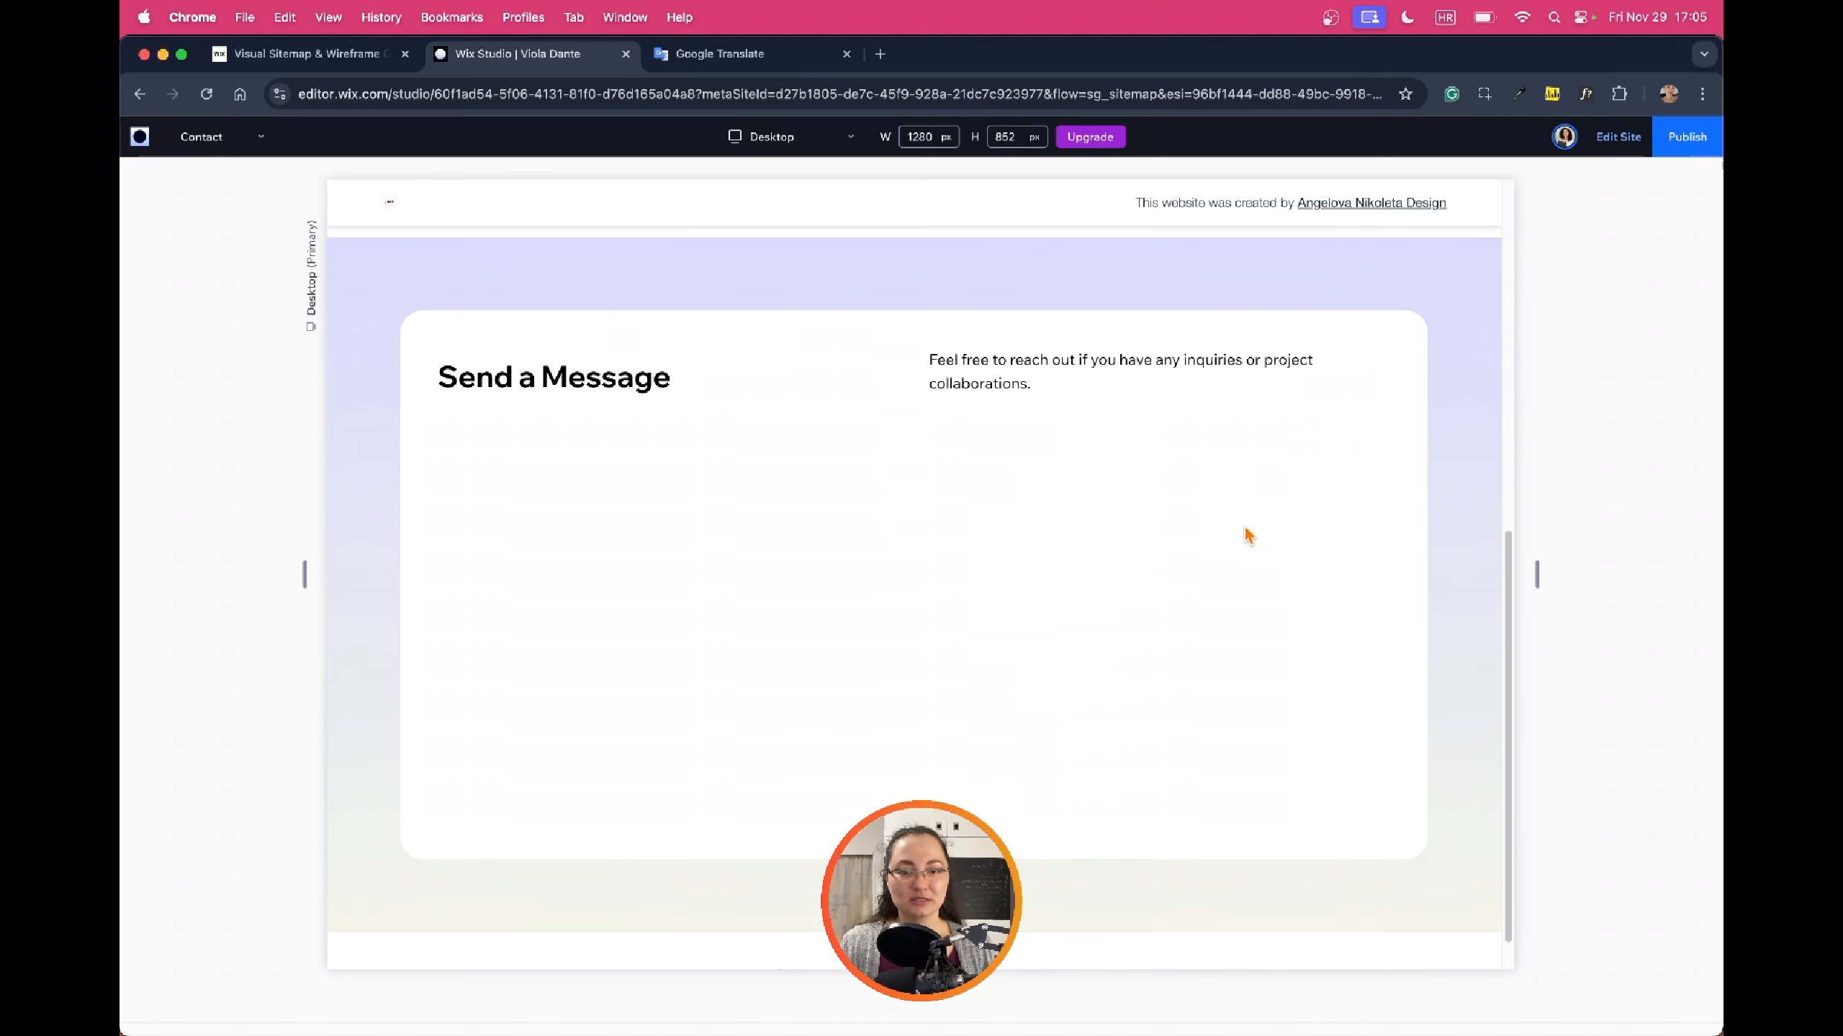
scroll(904, 573, down, 1)
scroll(951, 565, up, 10)
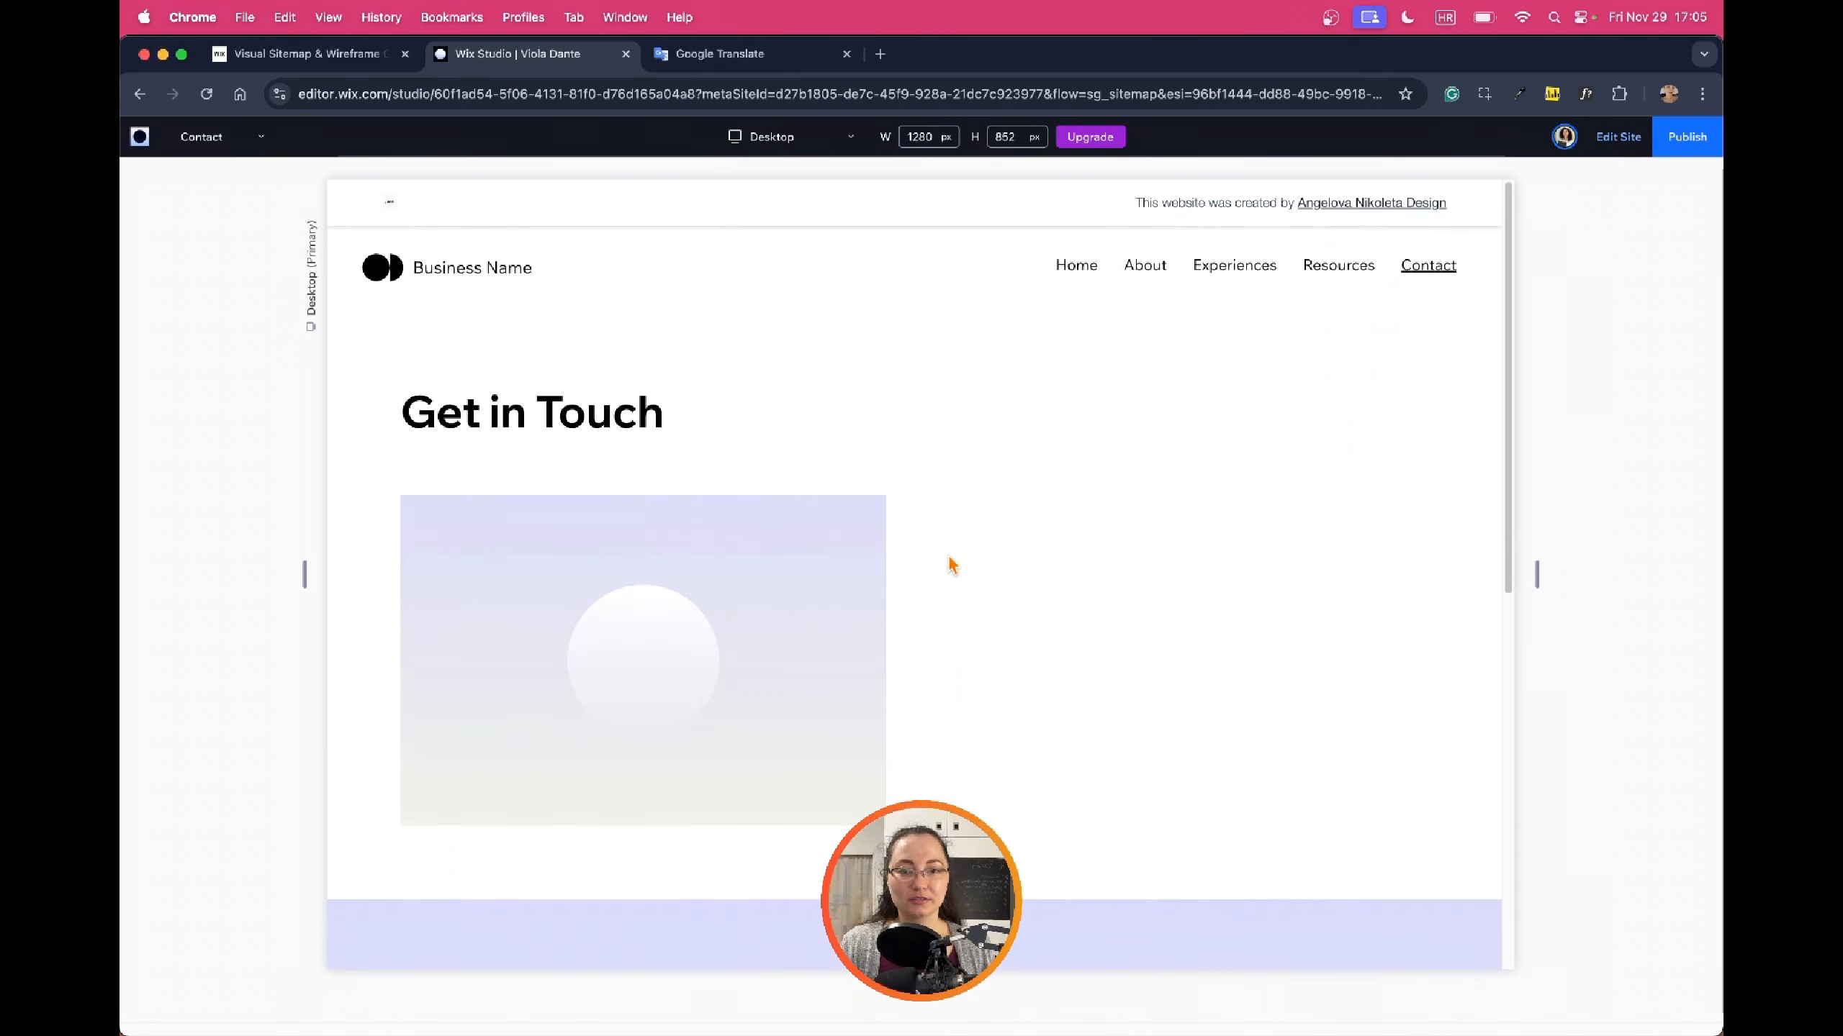
click(1600, 149)
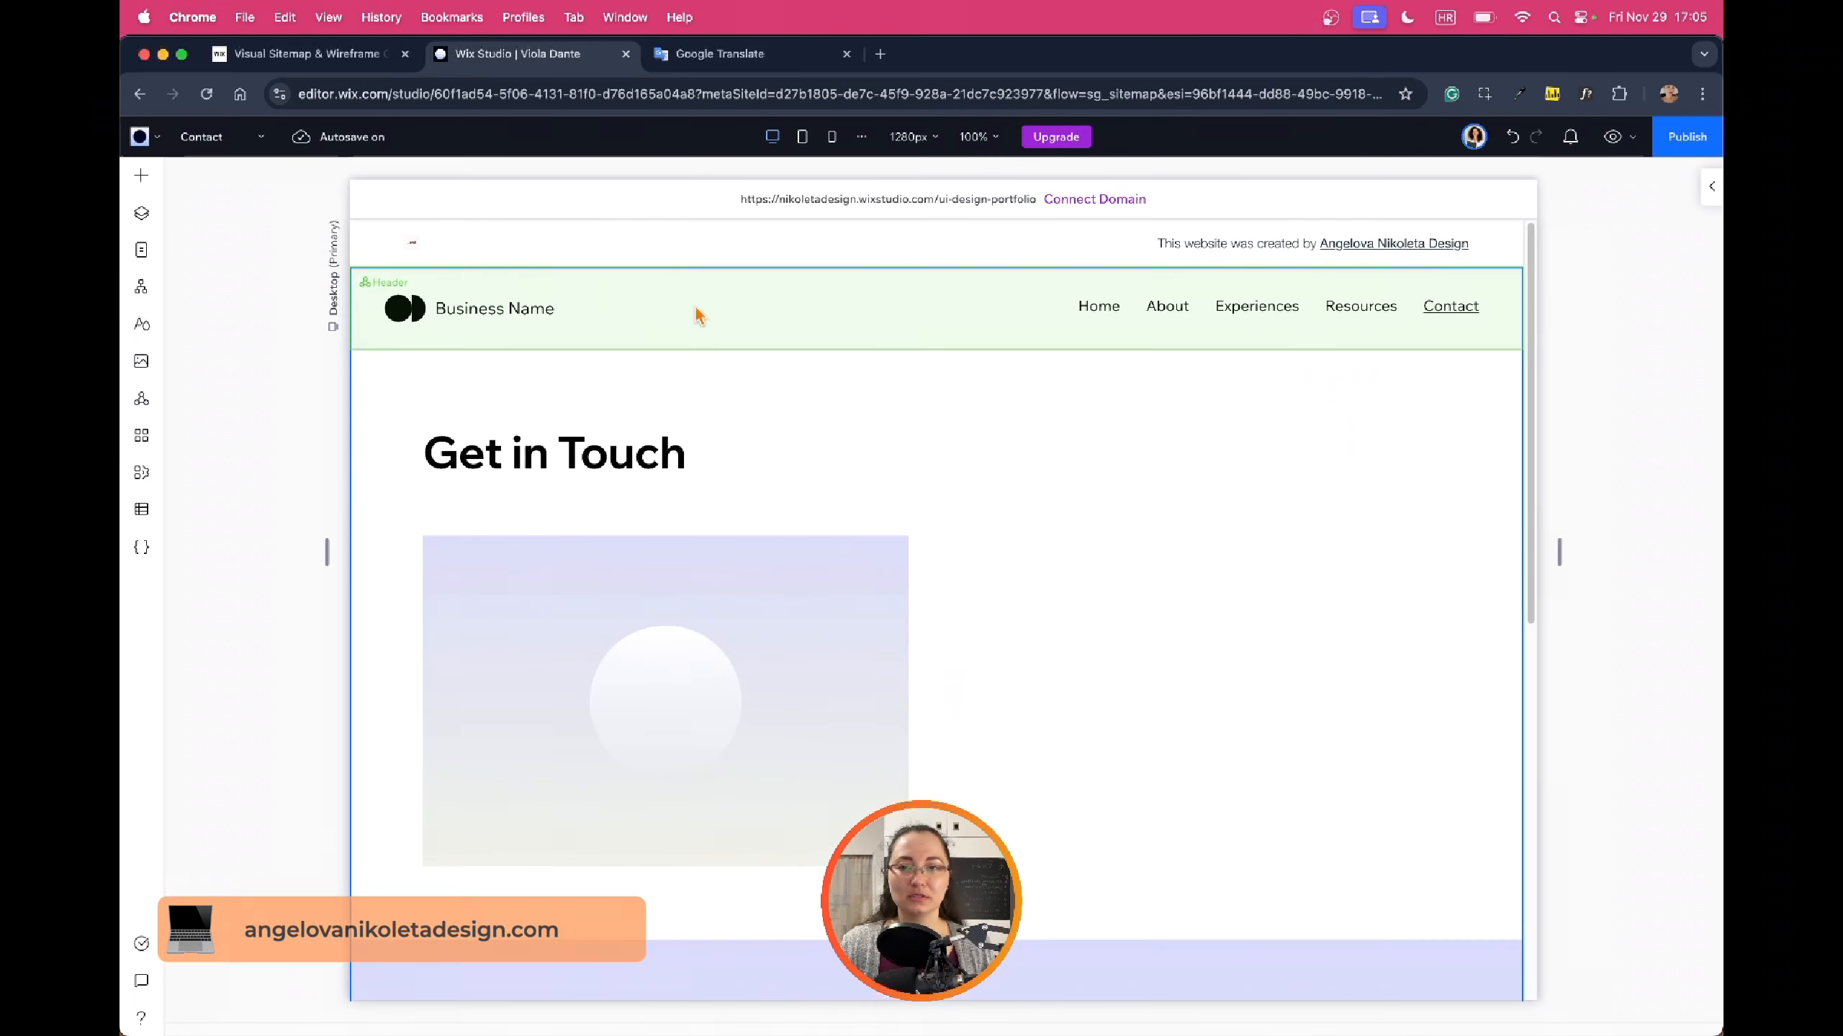
click(141, 250)
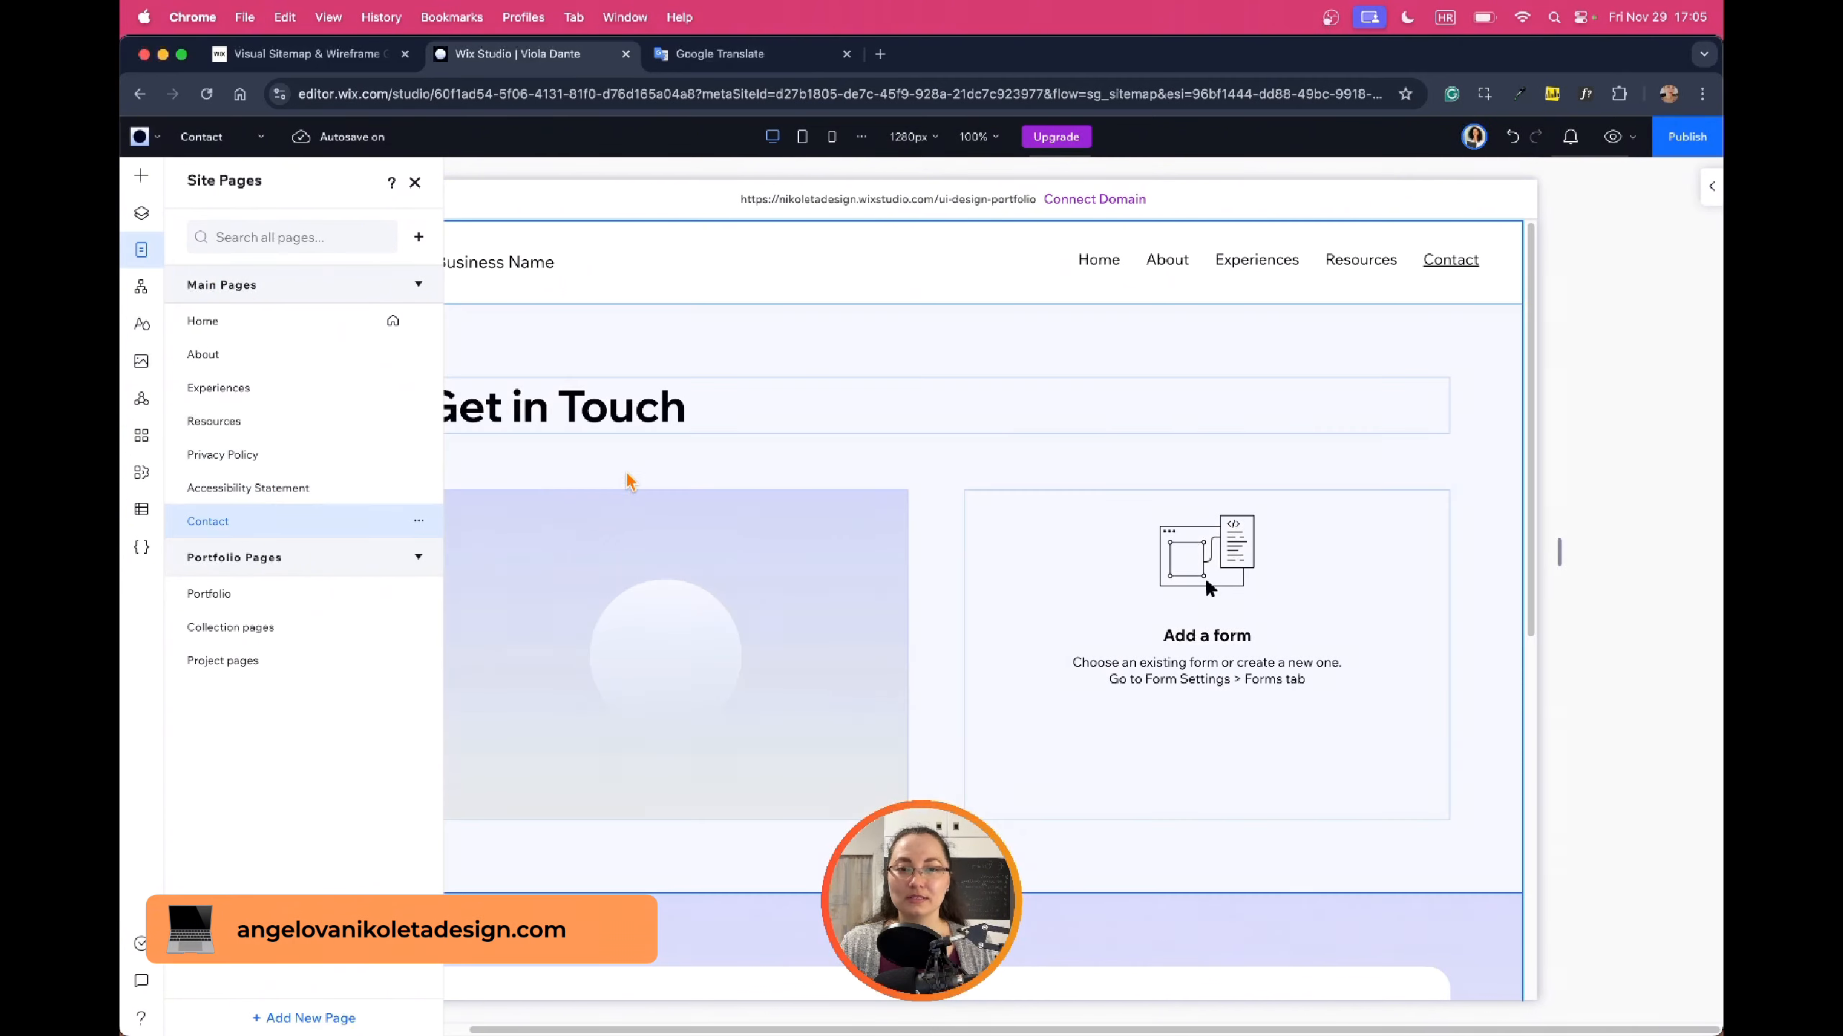
Review the Accessibility Statement page, then the Portfolio page
click(312, 488)
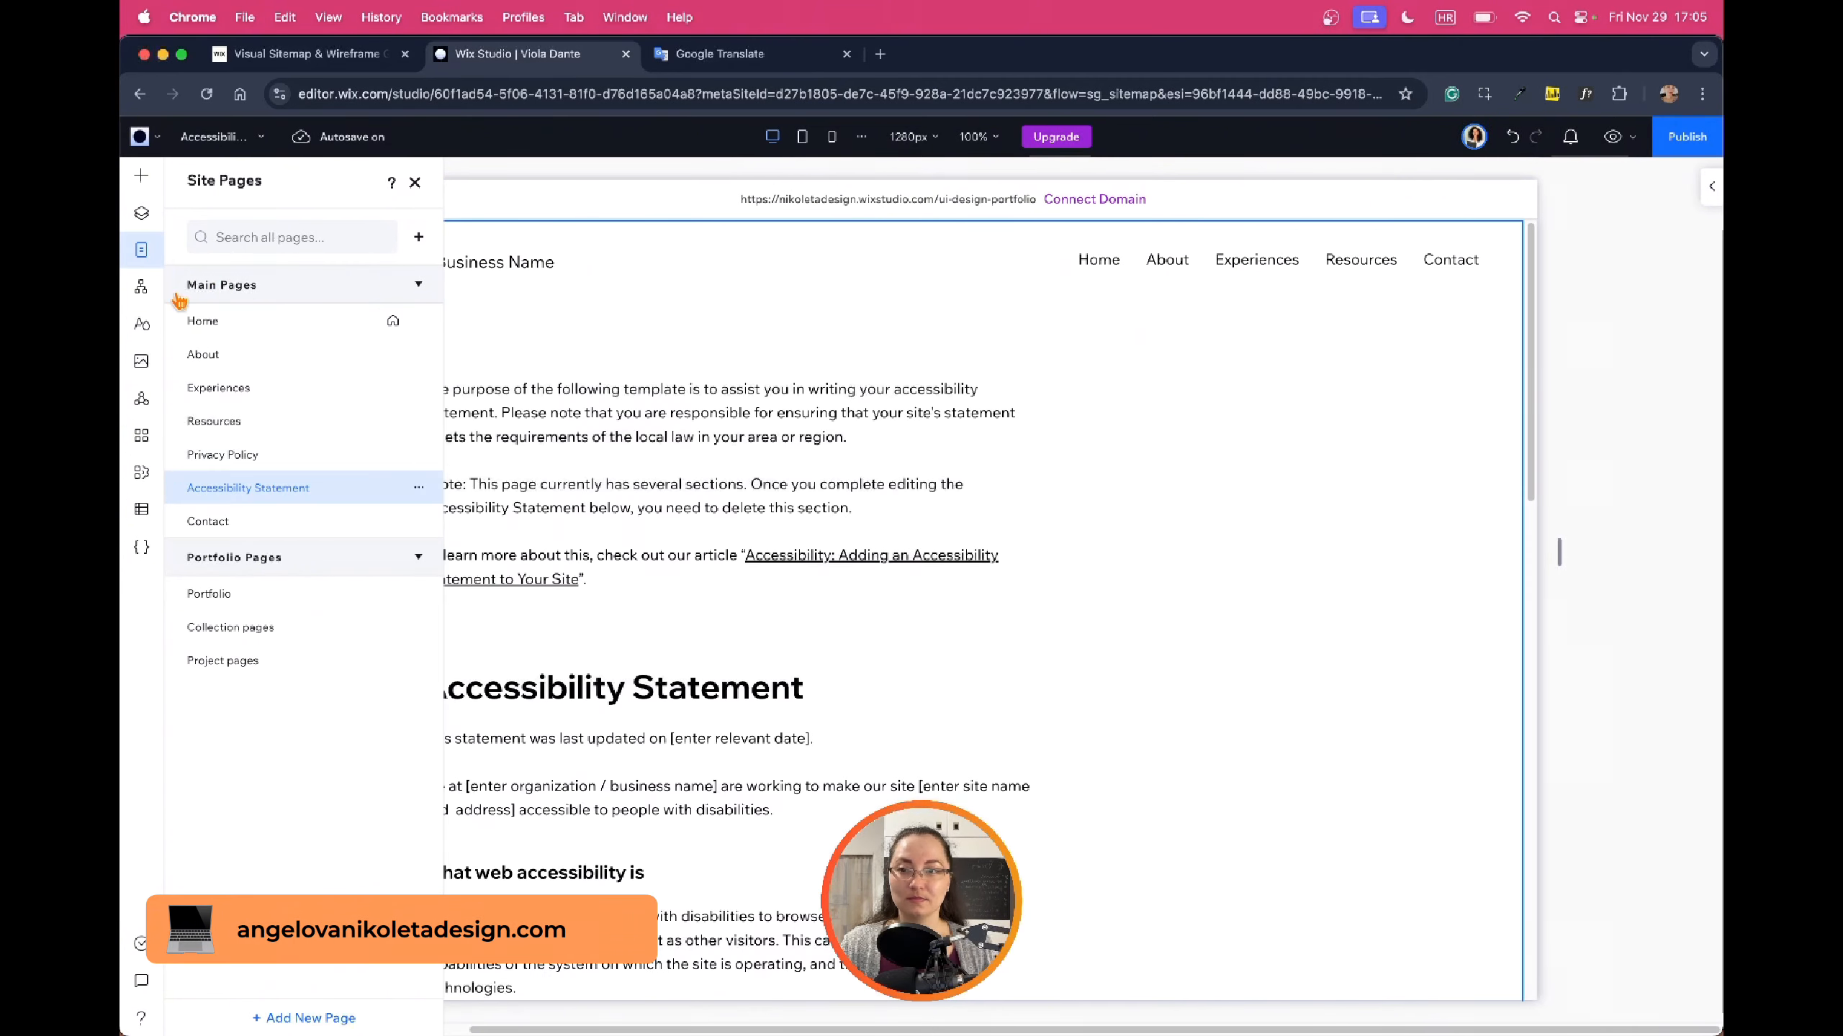
click(142, 250)
scroll(1188, 457, down, 20)
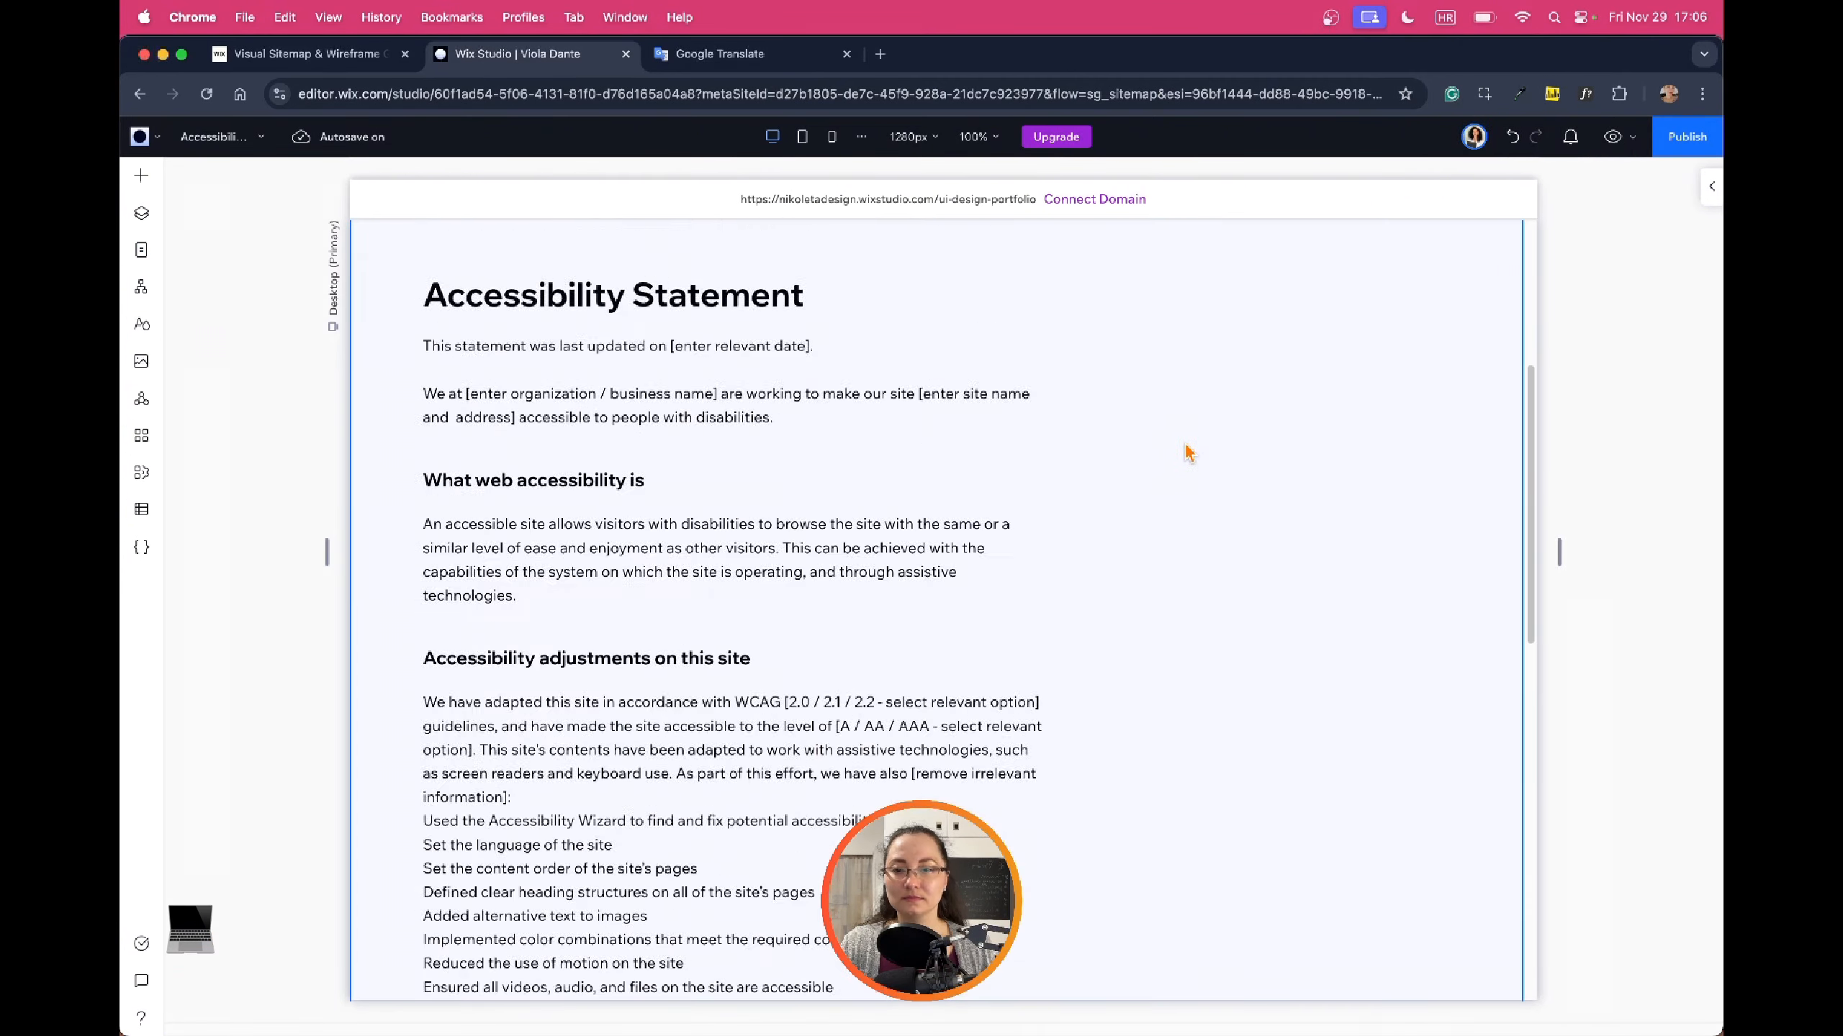
click(142, 250)
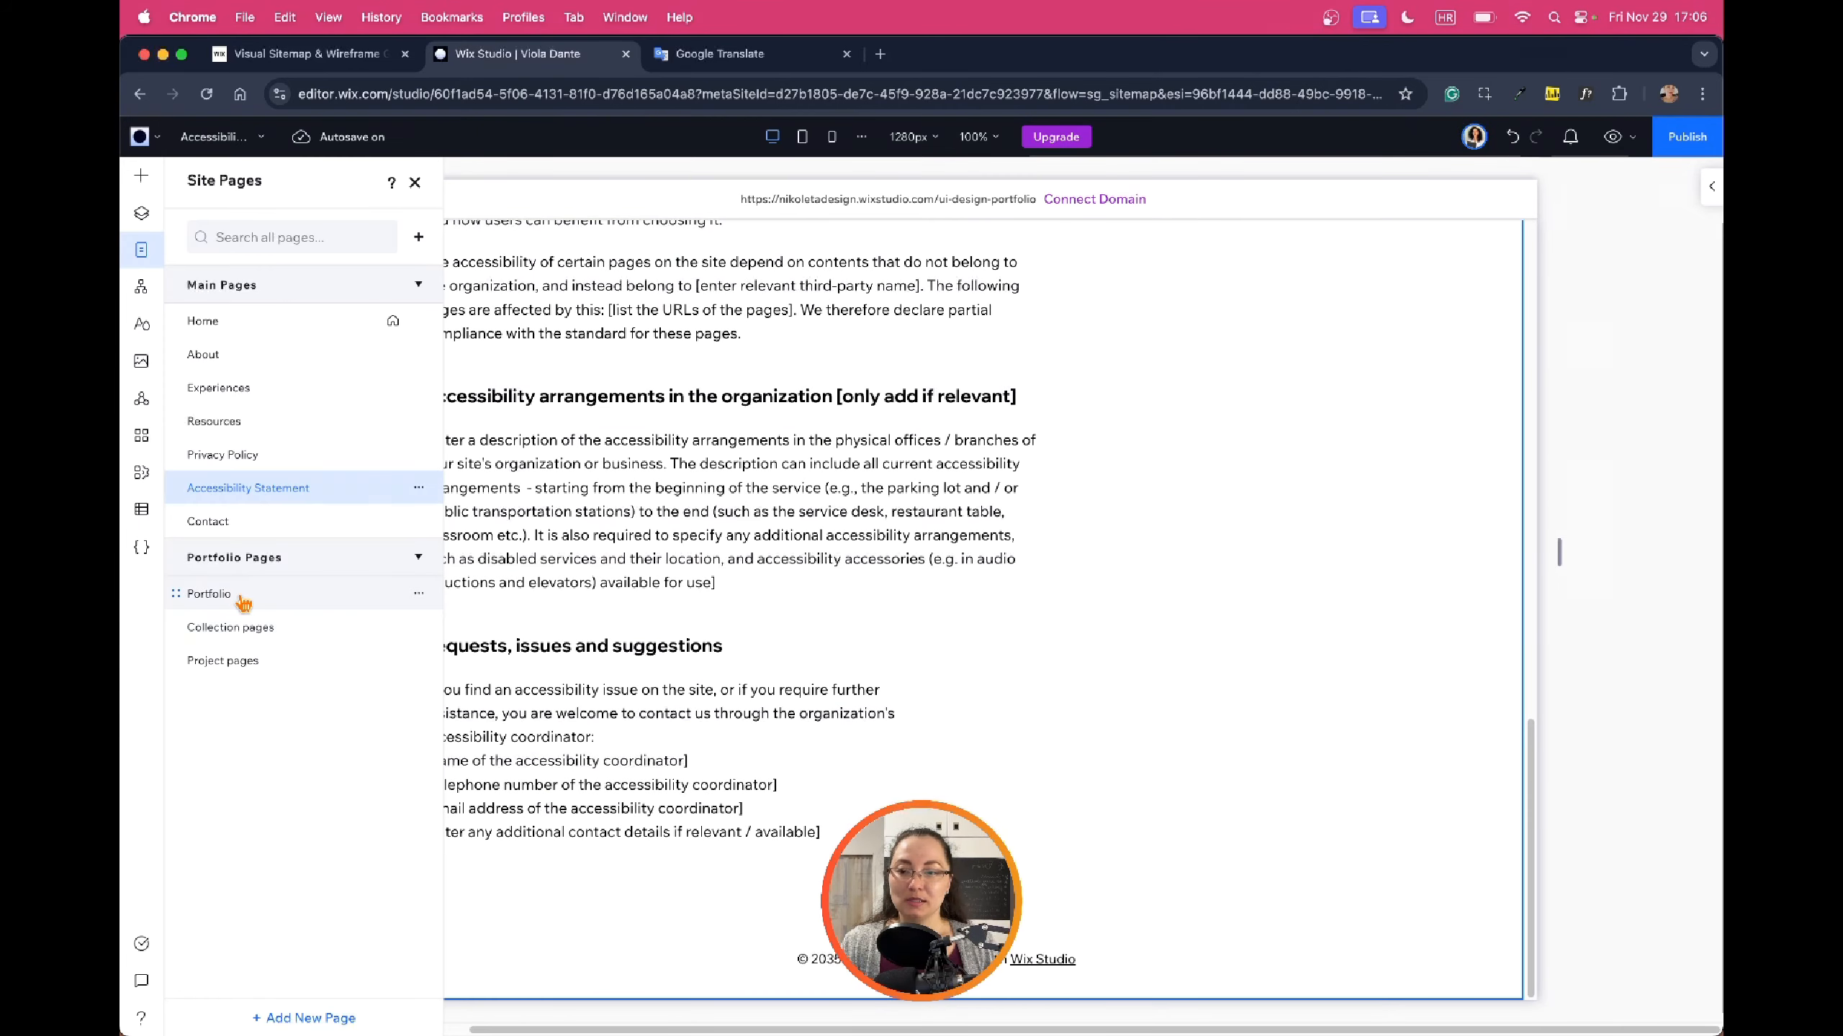
click(209, 603)
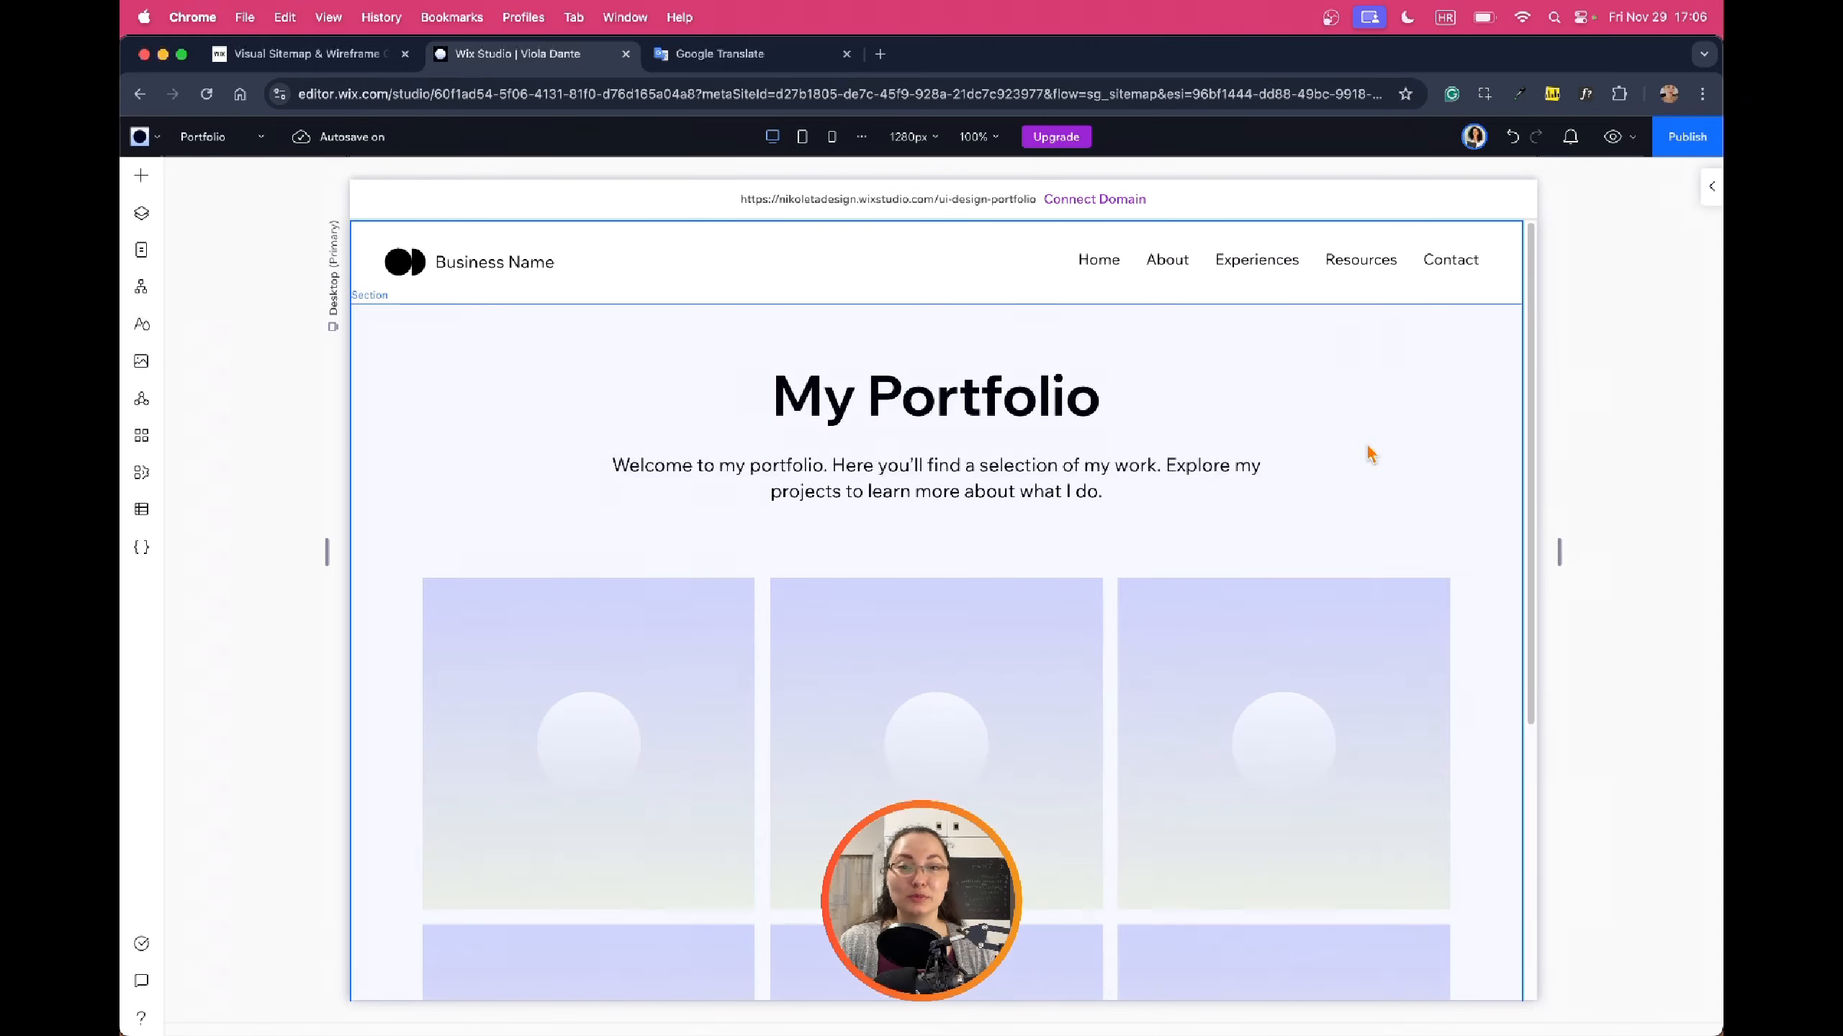
scroll(1153, 527, down, 10)
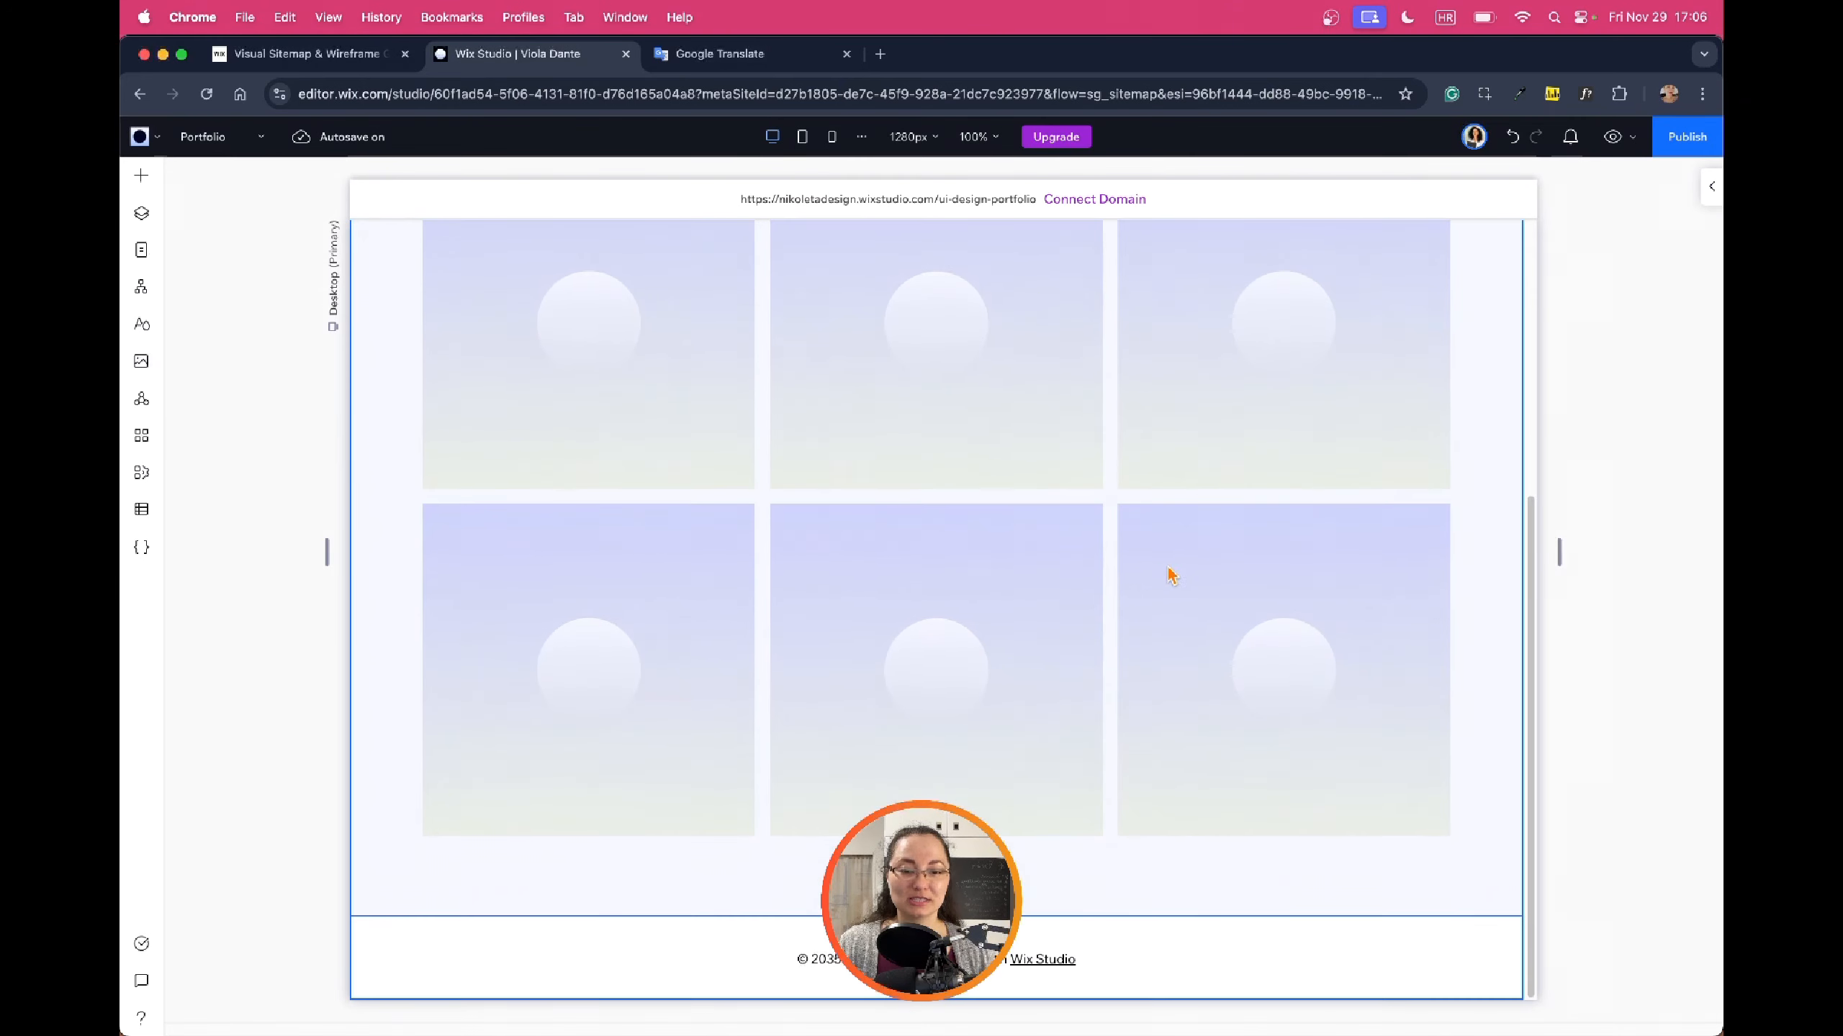
scroll(1172, 577, up, 10)
Open Collection pages, then a Project page, and scroll through the project layout
click(142, 250)
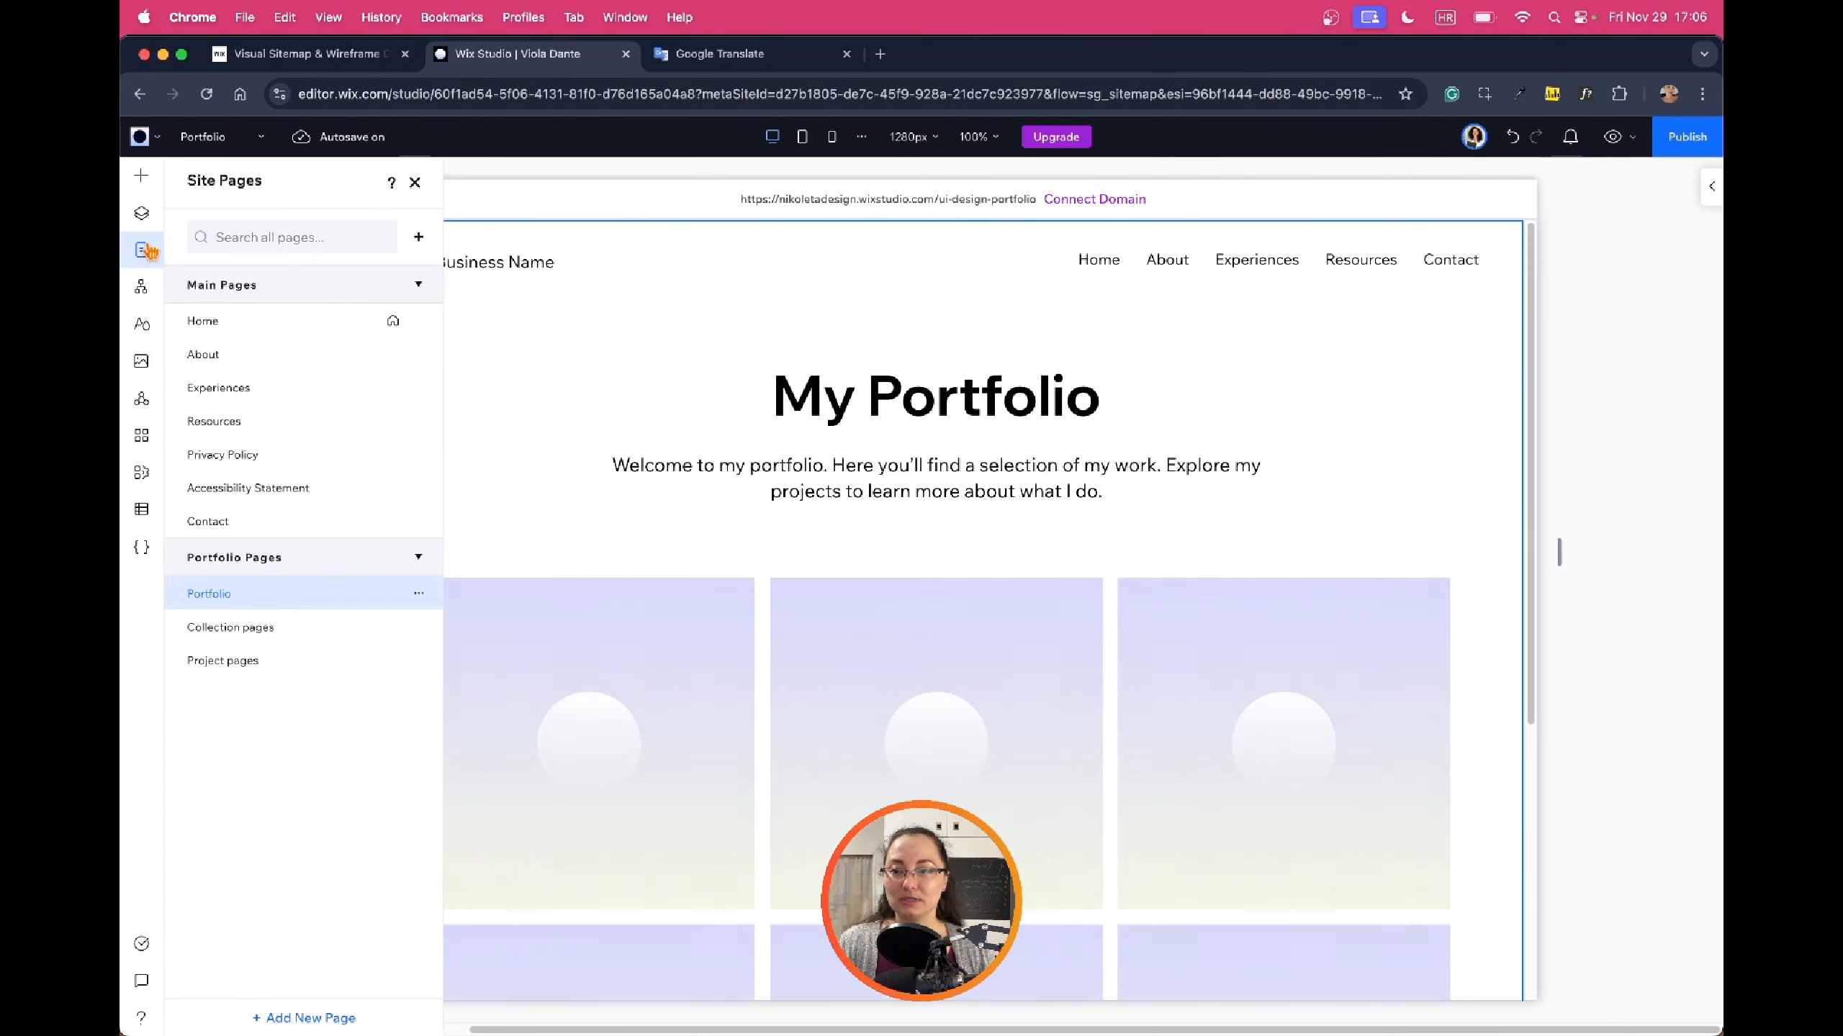
click(249, 630)
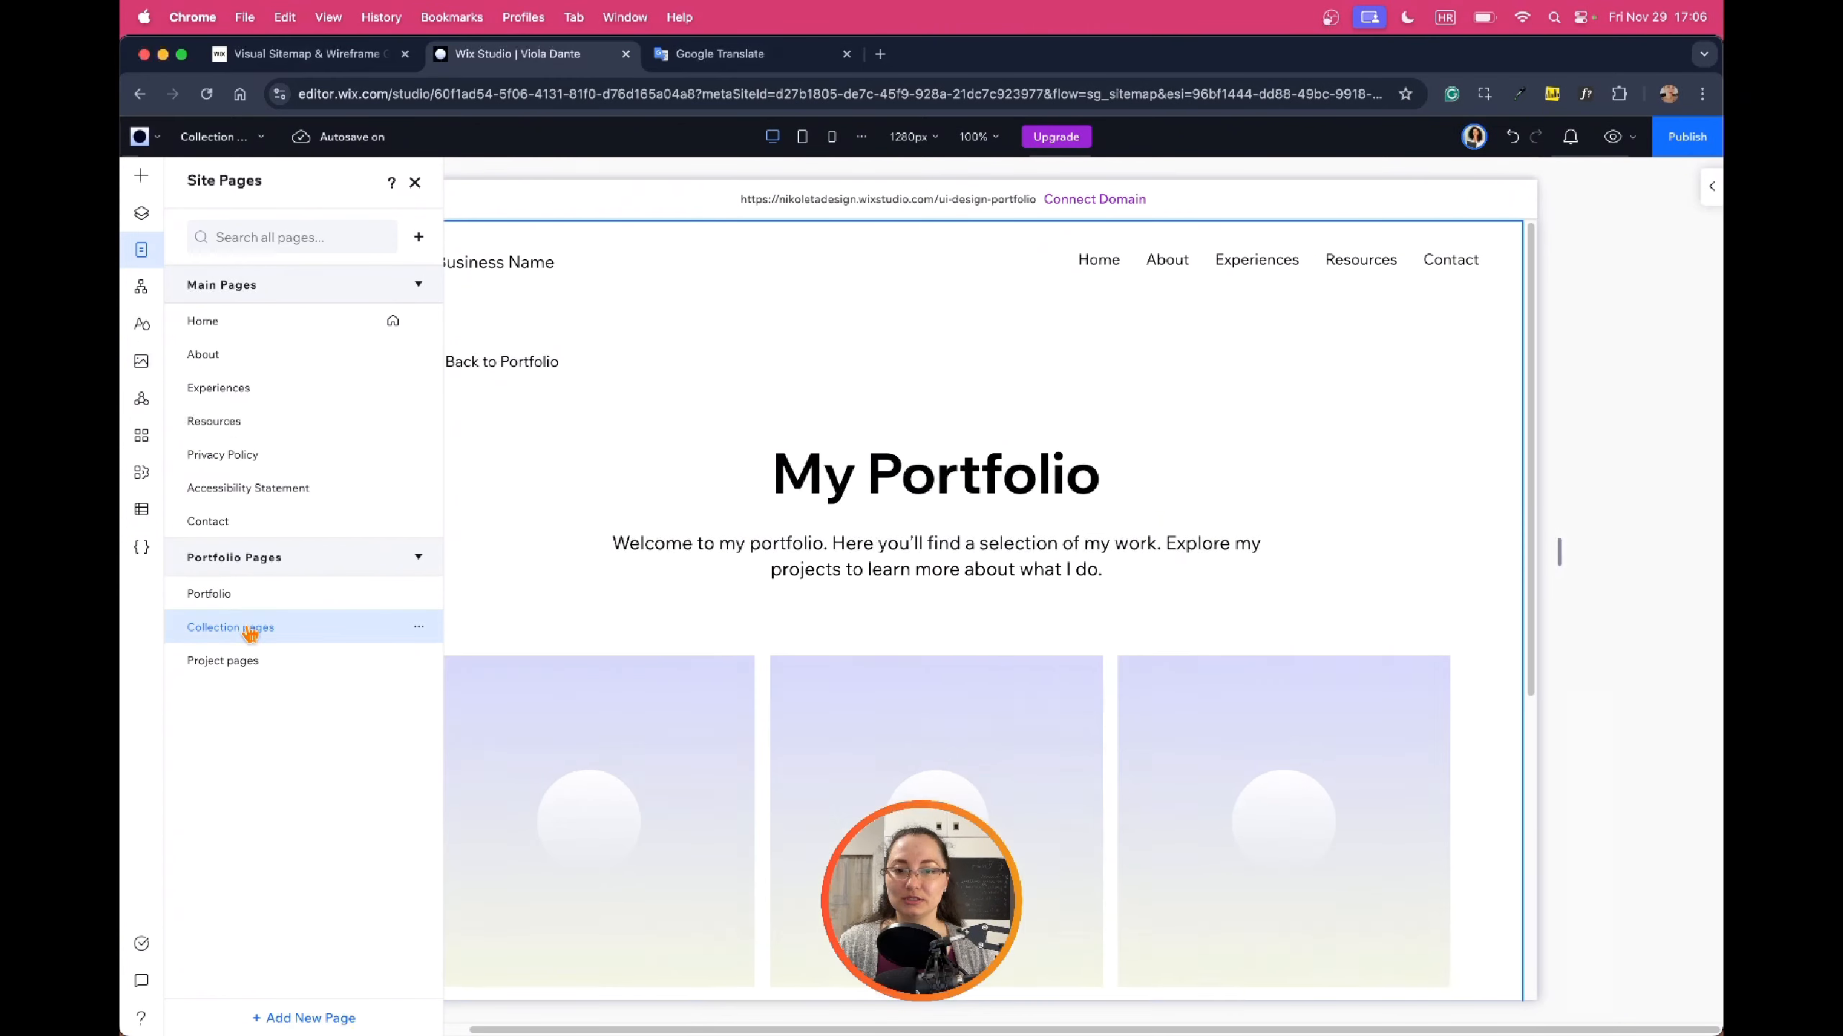
click(222, 660)
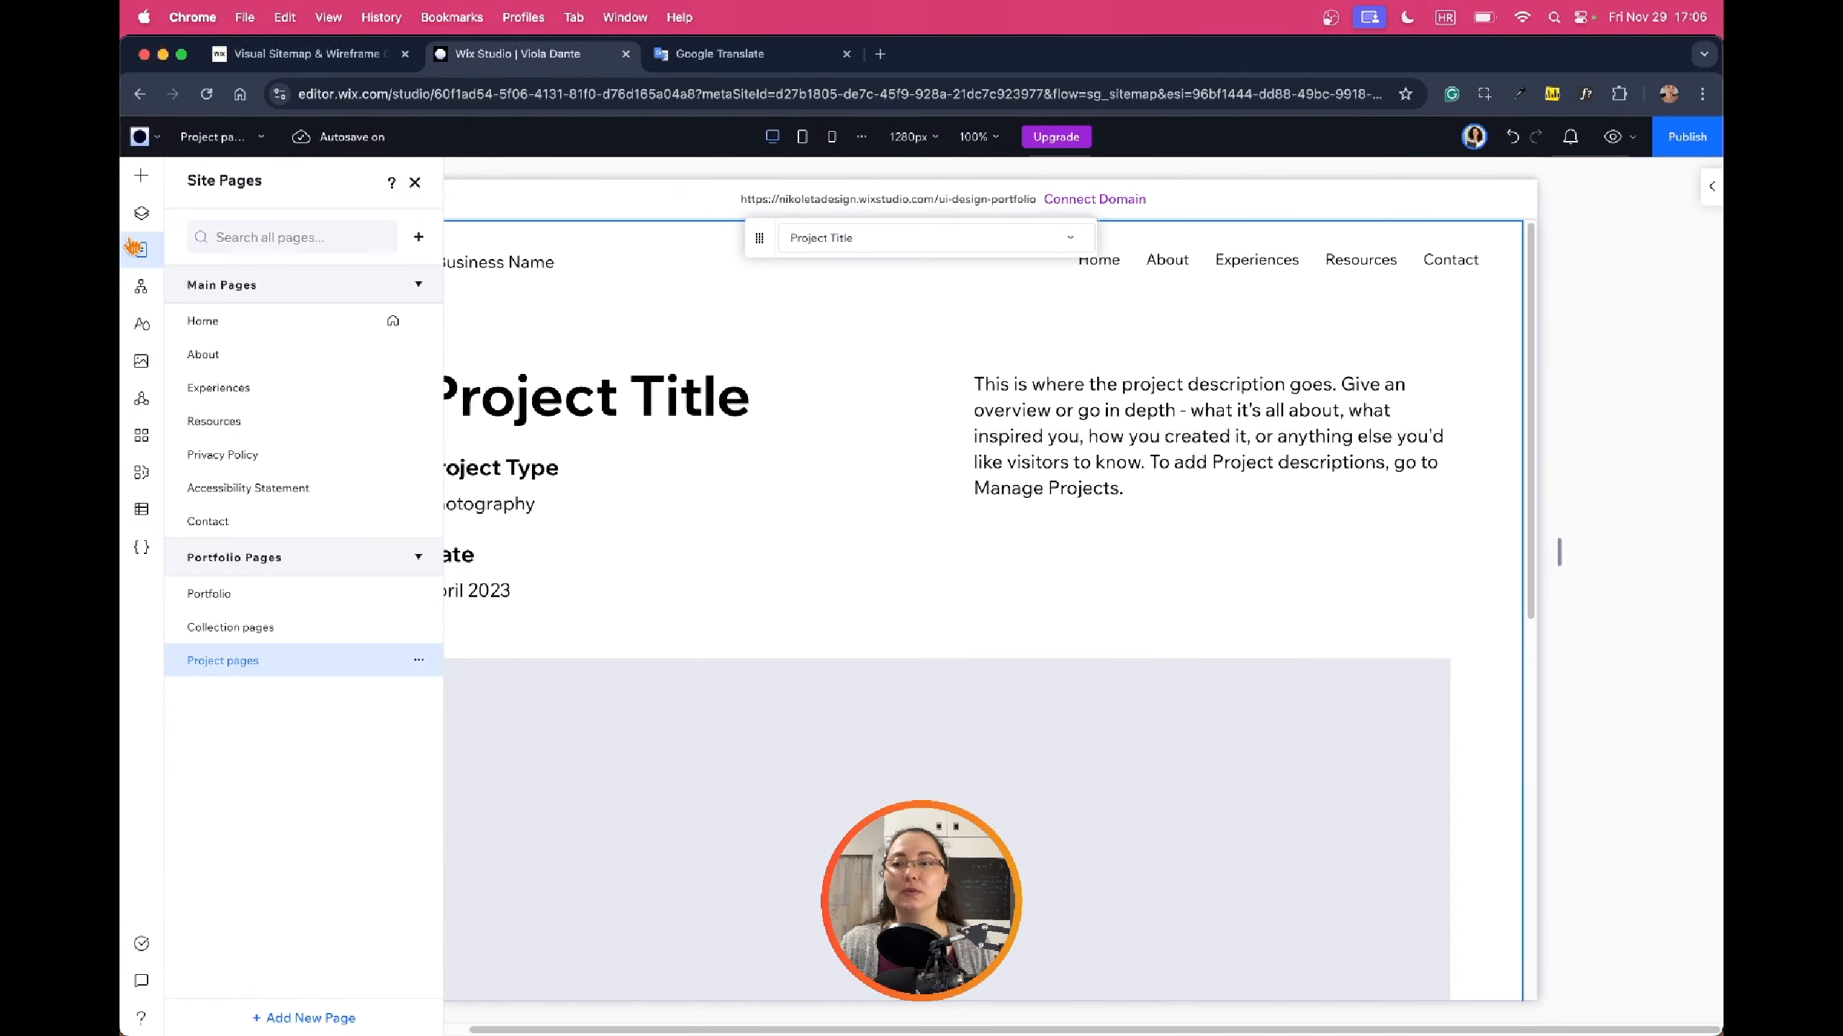
click(597, 371)
scroll(1029, 470, down, 1)
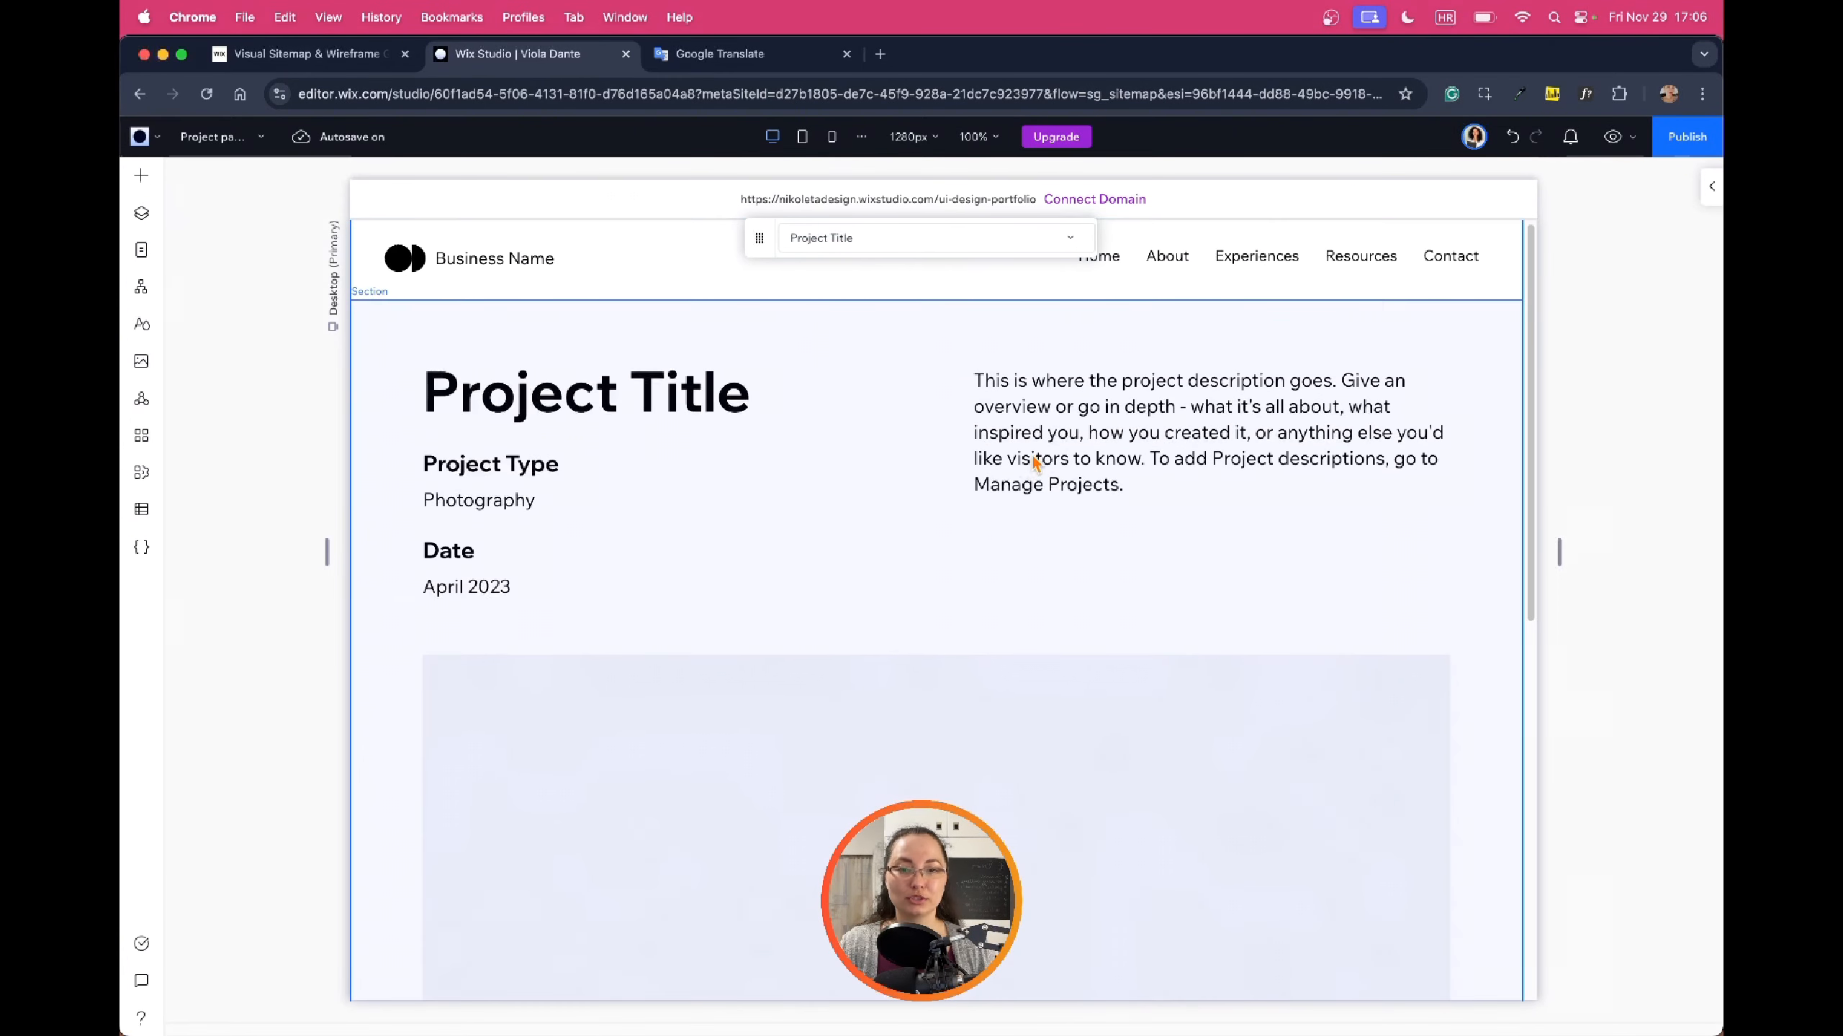
scroll(506, 514, down, 8)
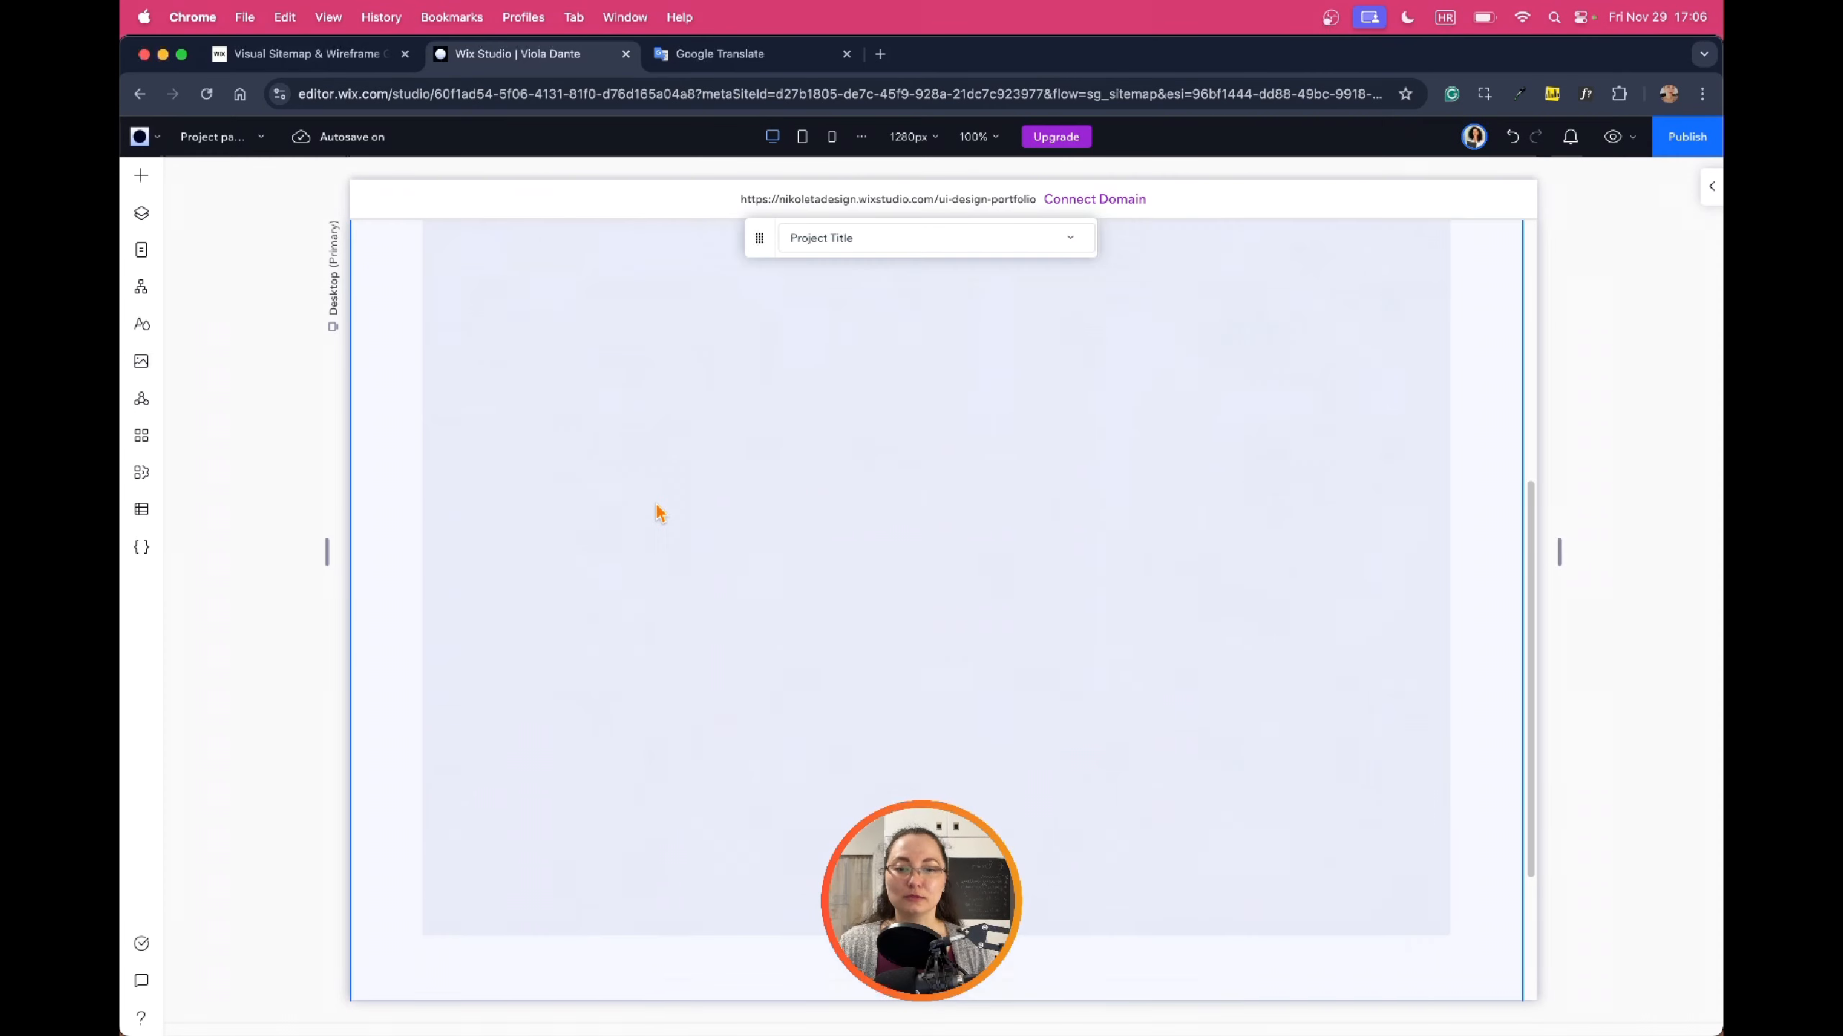
scroll(995, 510, up, 10)
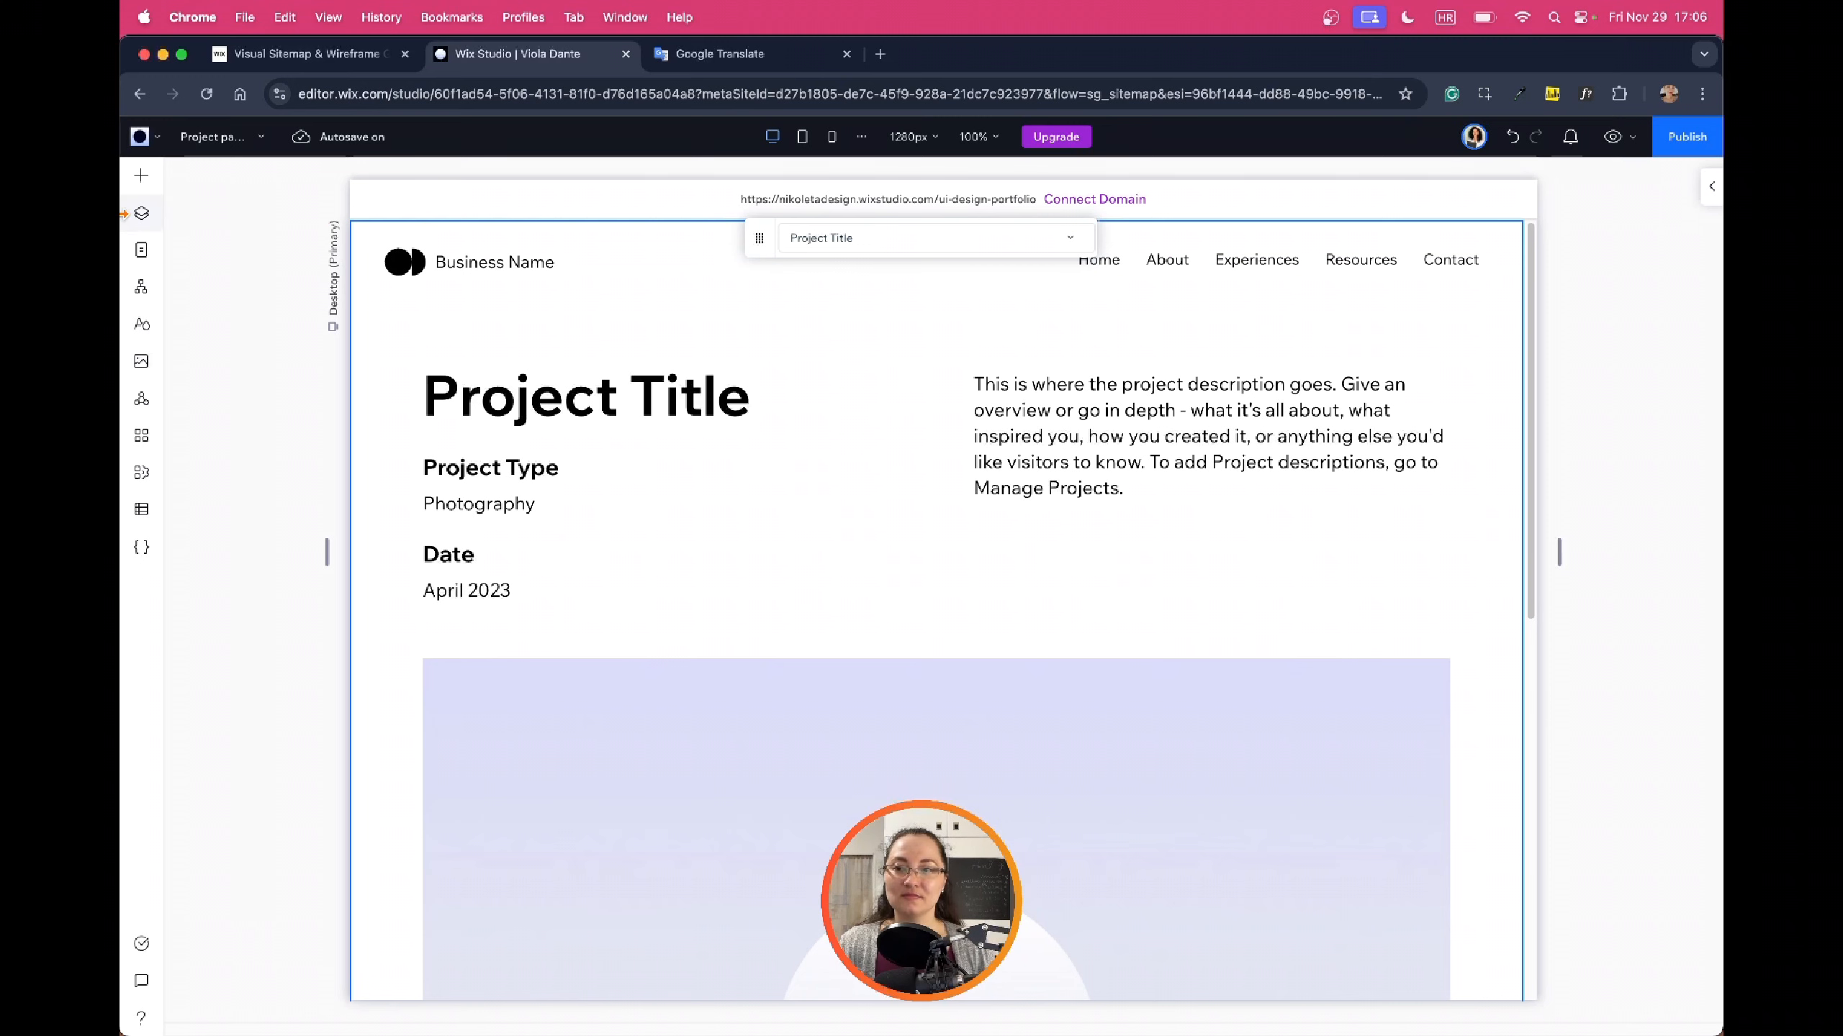
Visit the About page, then switch to the Home page and scroll down it
click(145, 250)
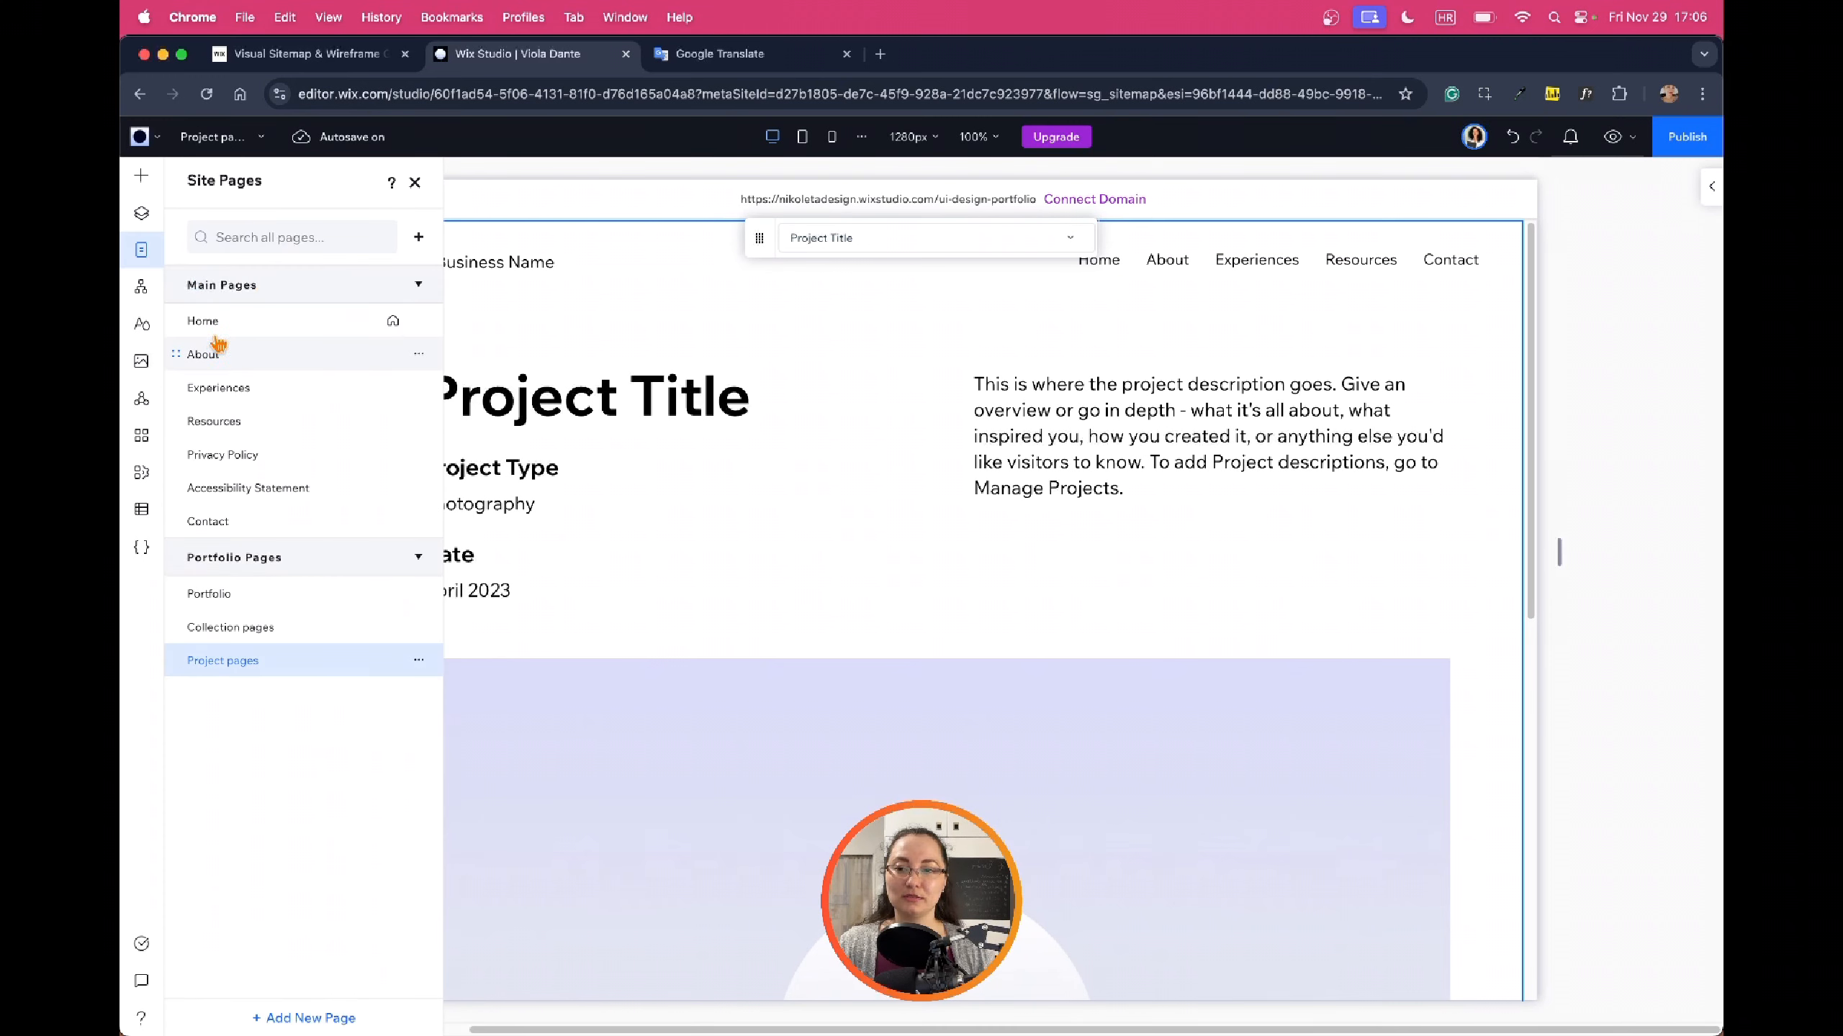
click(205, 353)
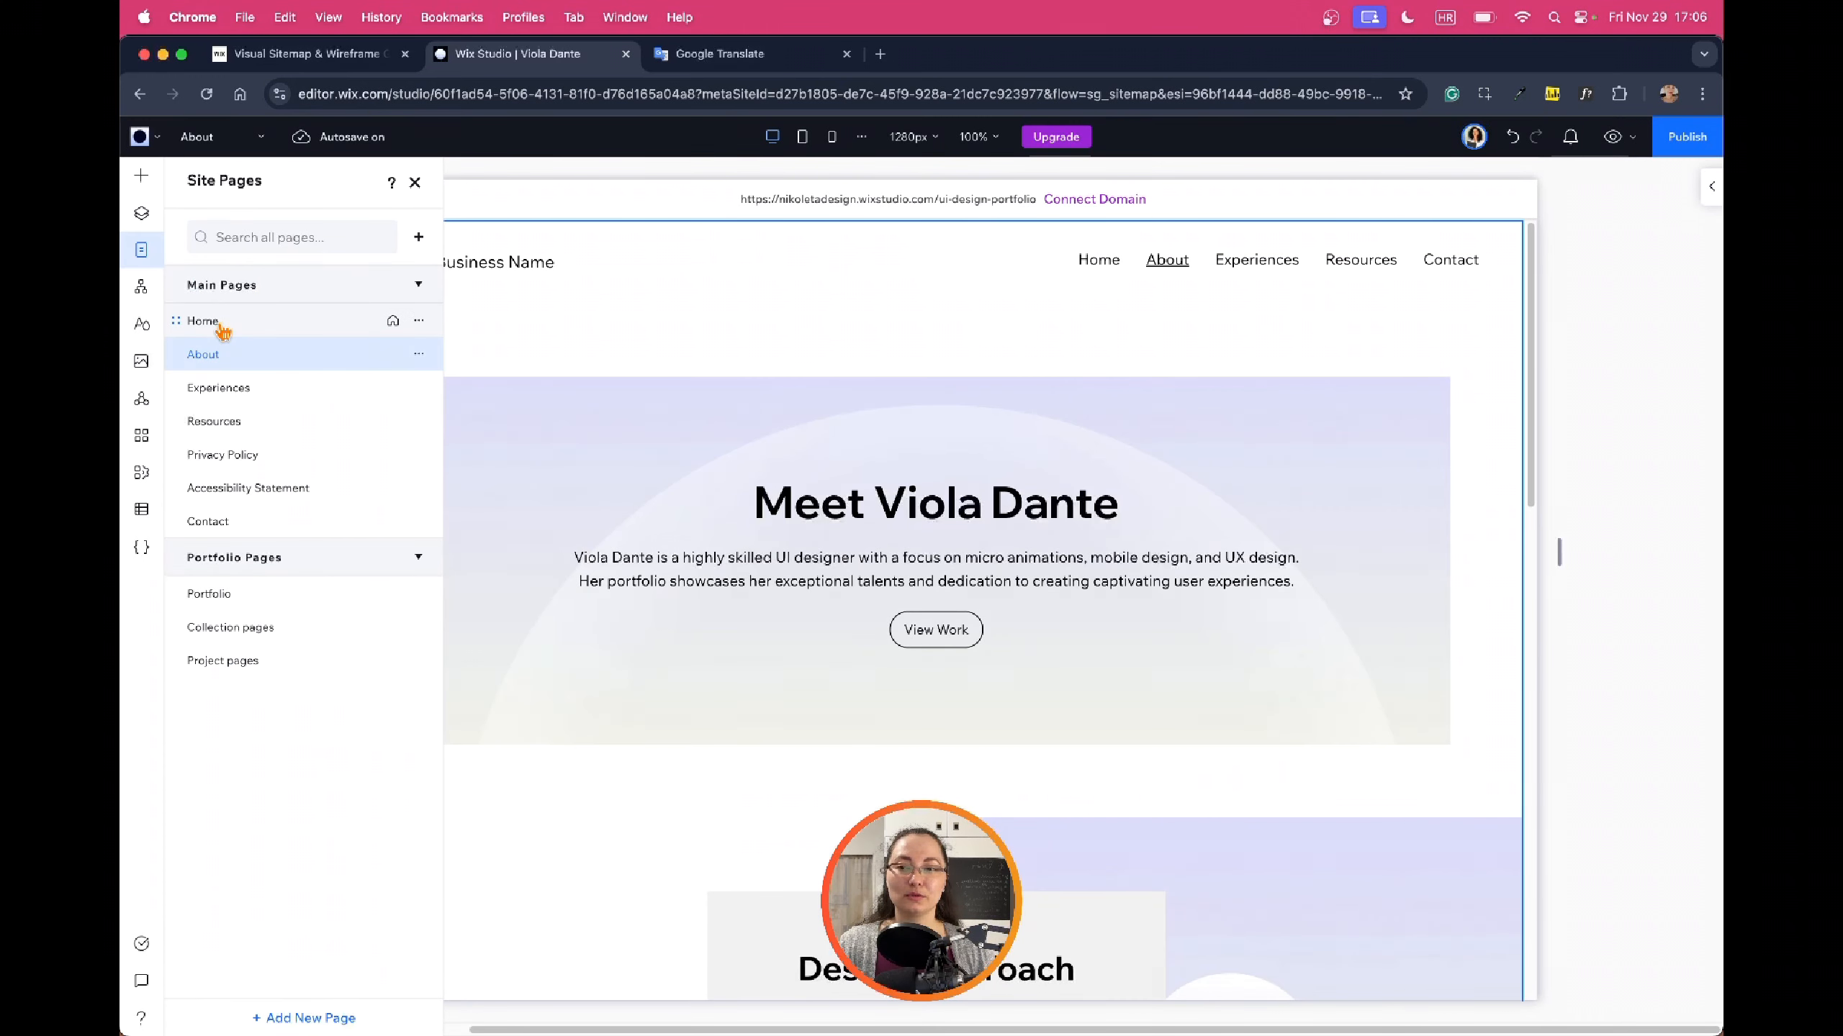
click(221, 330)
click(161, 260)
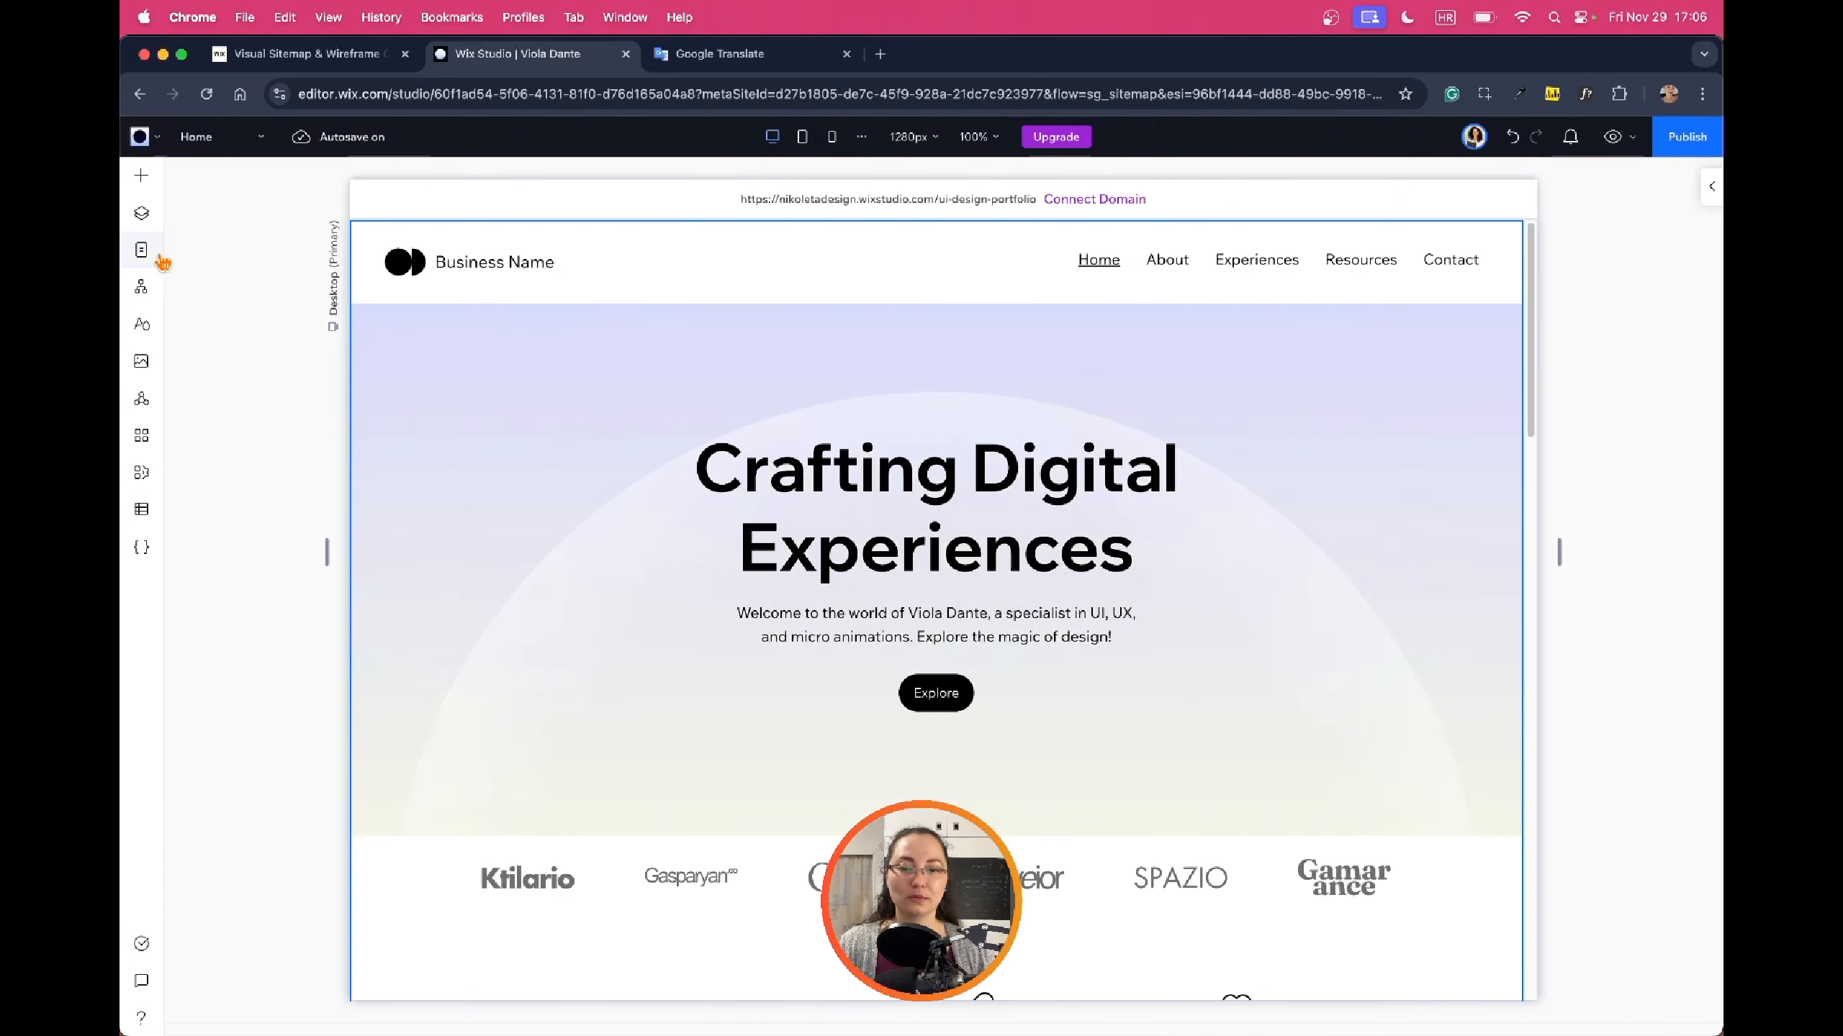
scroll(1183, 362, down, 10)
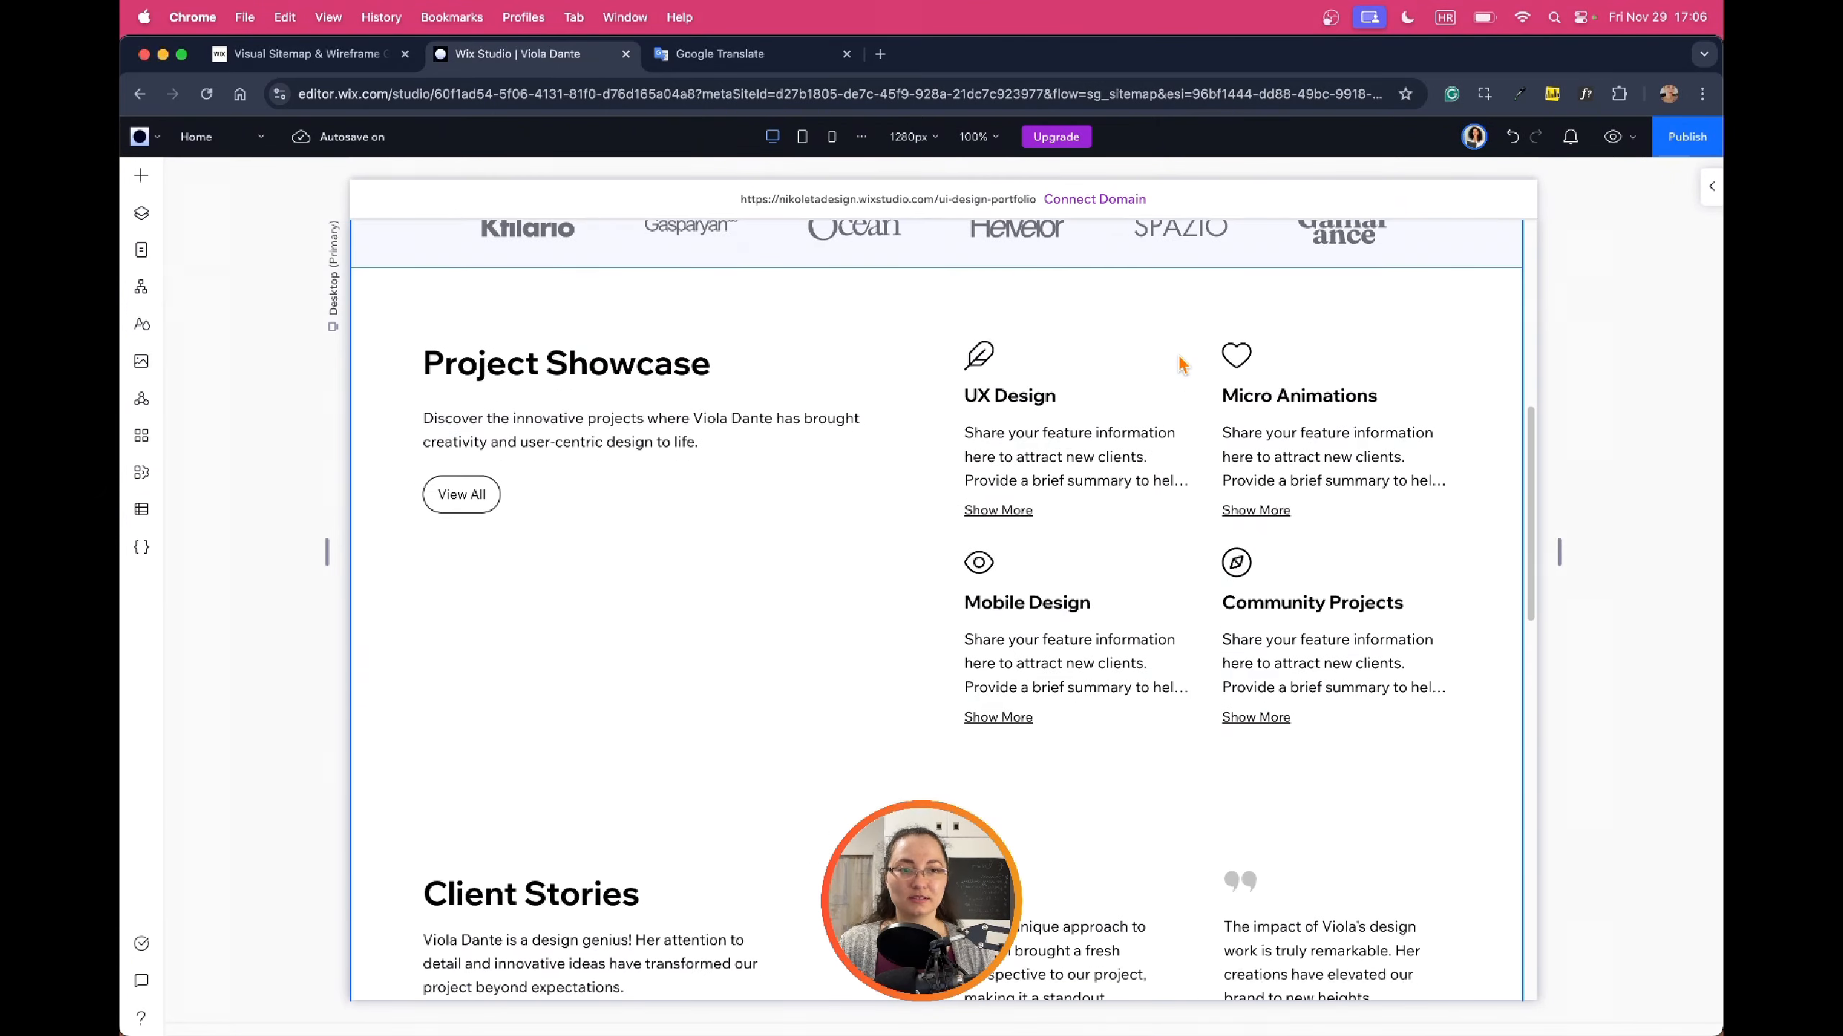
scroll(1183, 365, down, 15)
click(319, 56)
scroll(762, 261, down, 10)
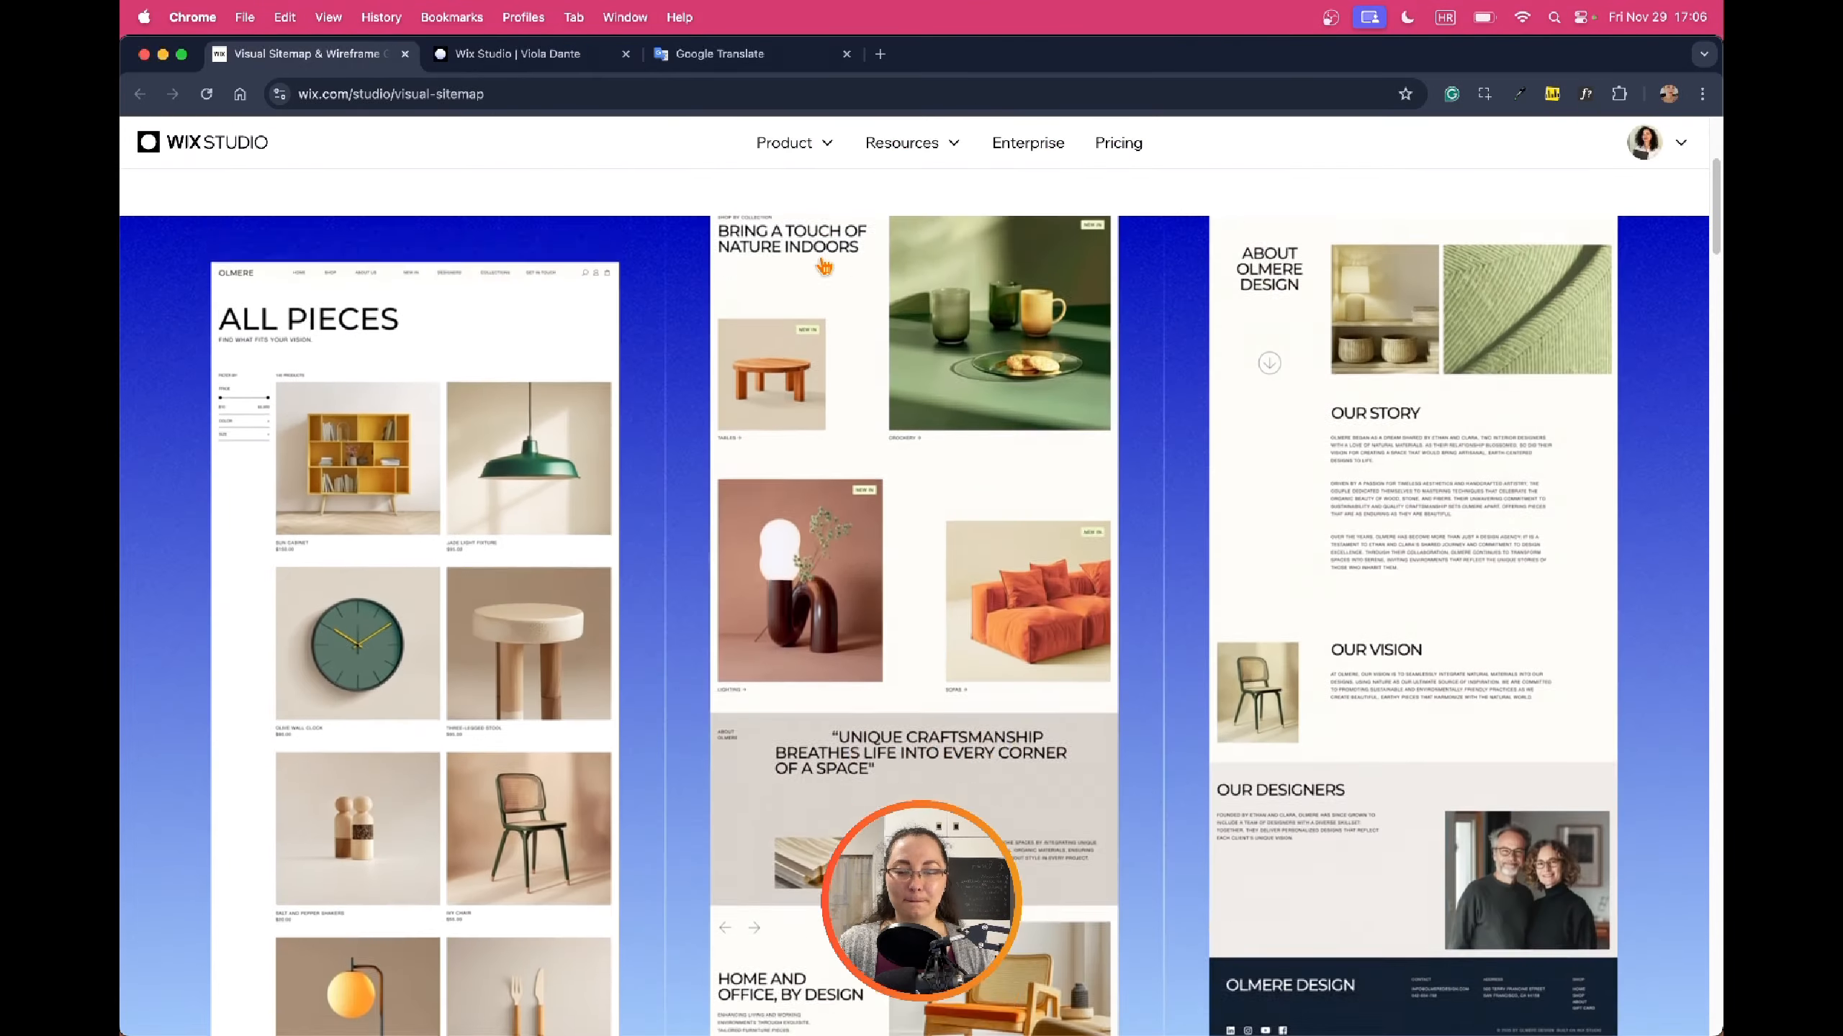
scroll(824, 267, down, 1)
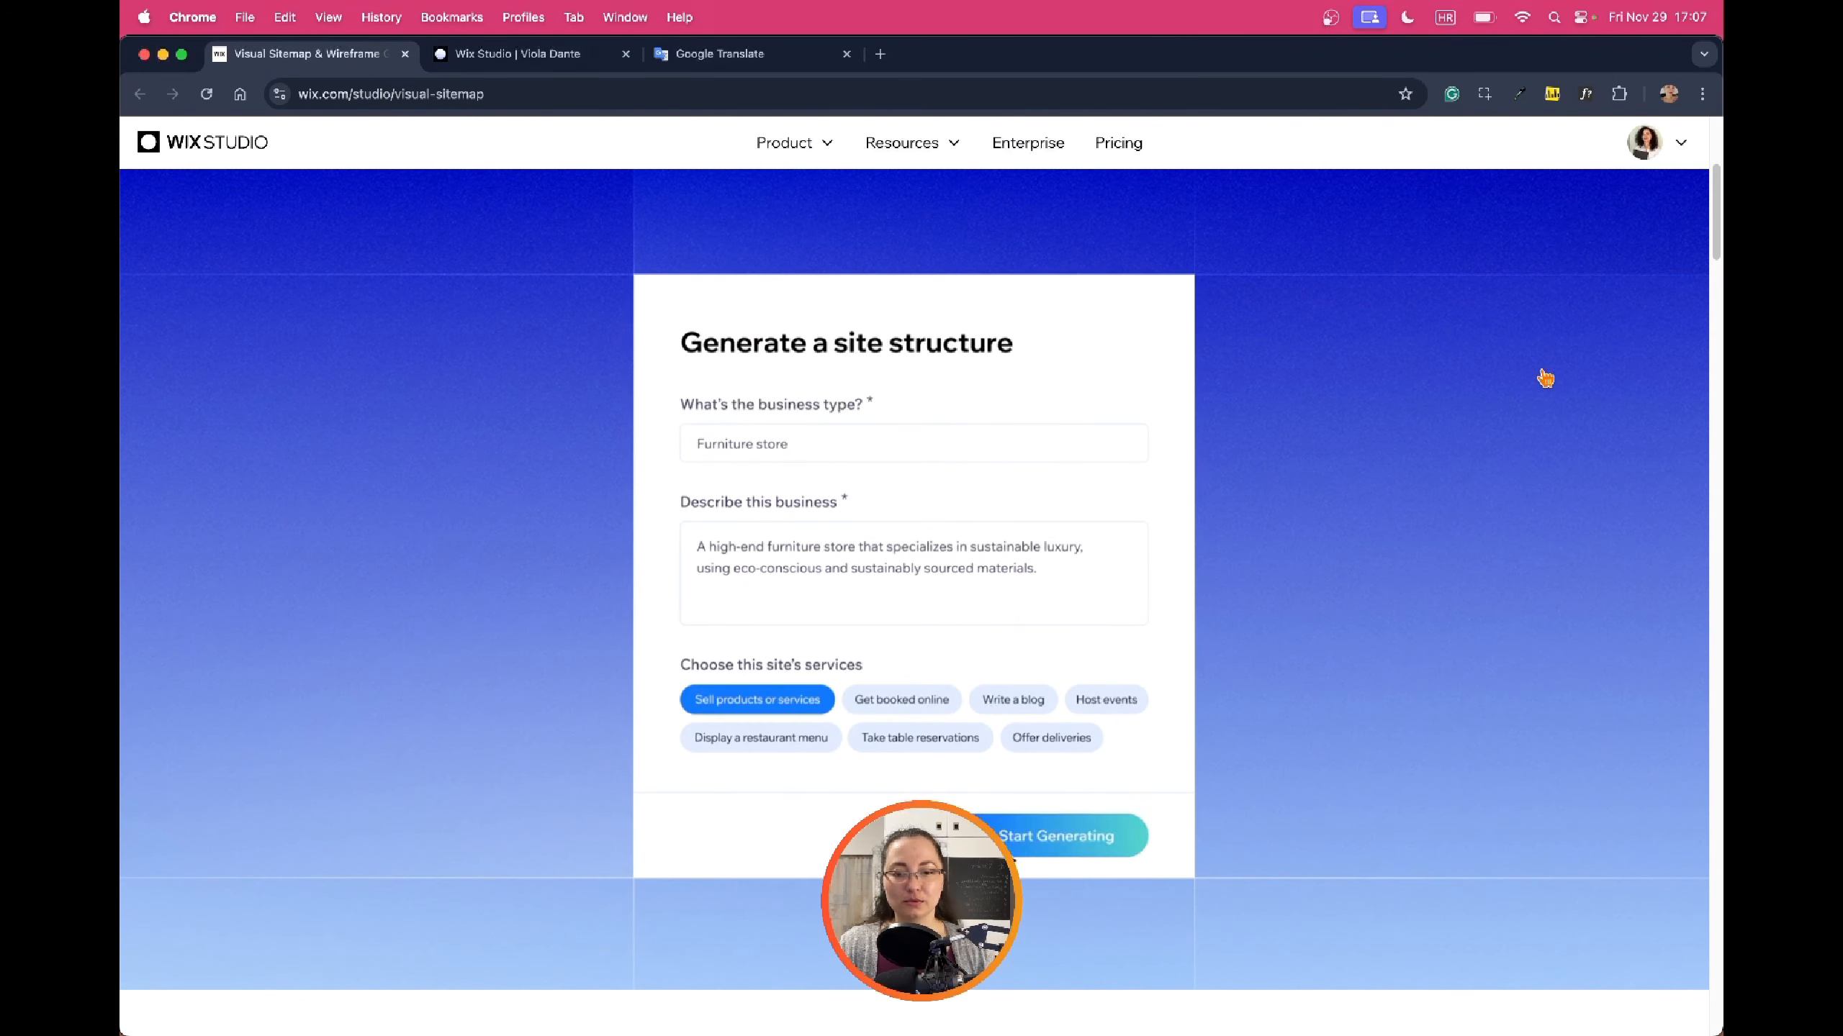
scroll(1539, 374, down, 8)
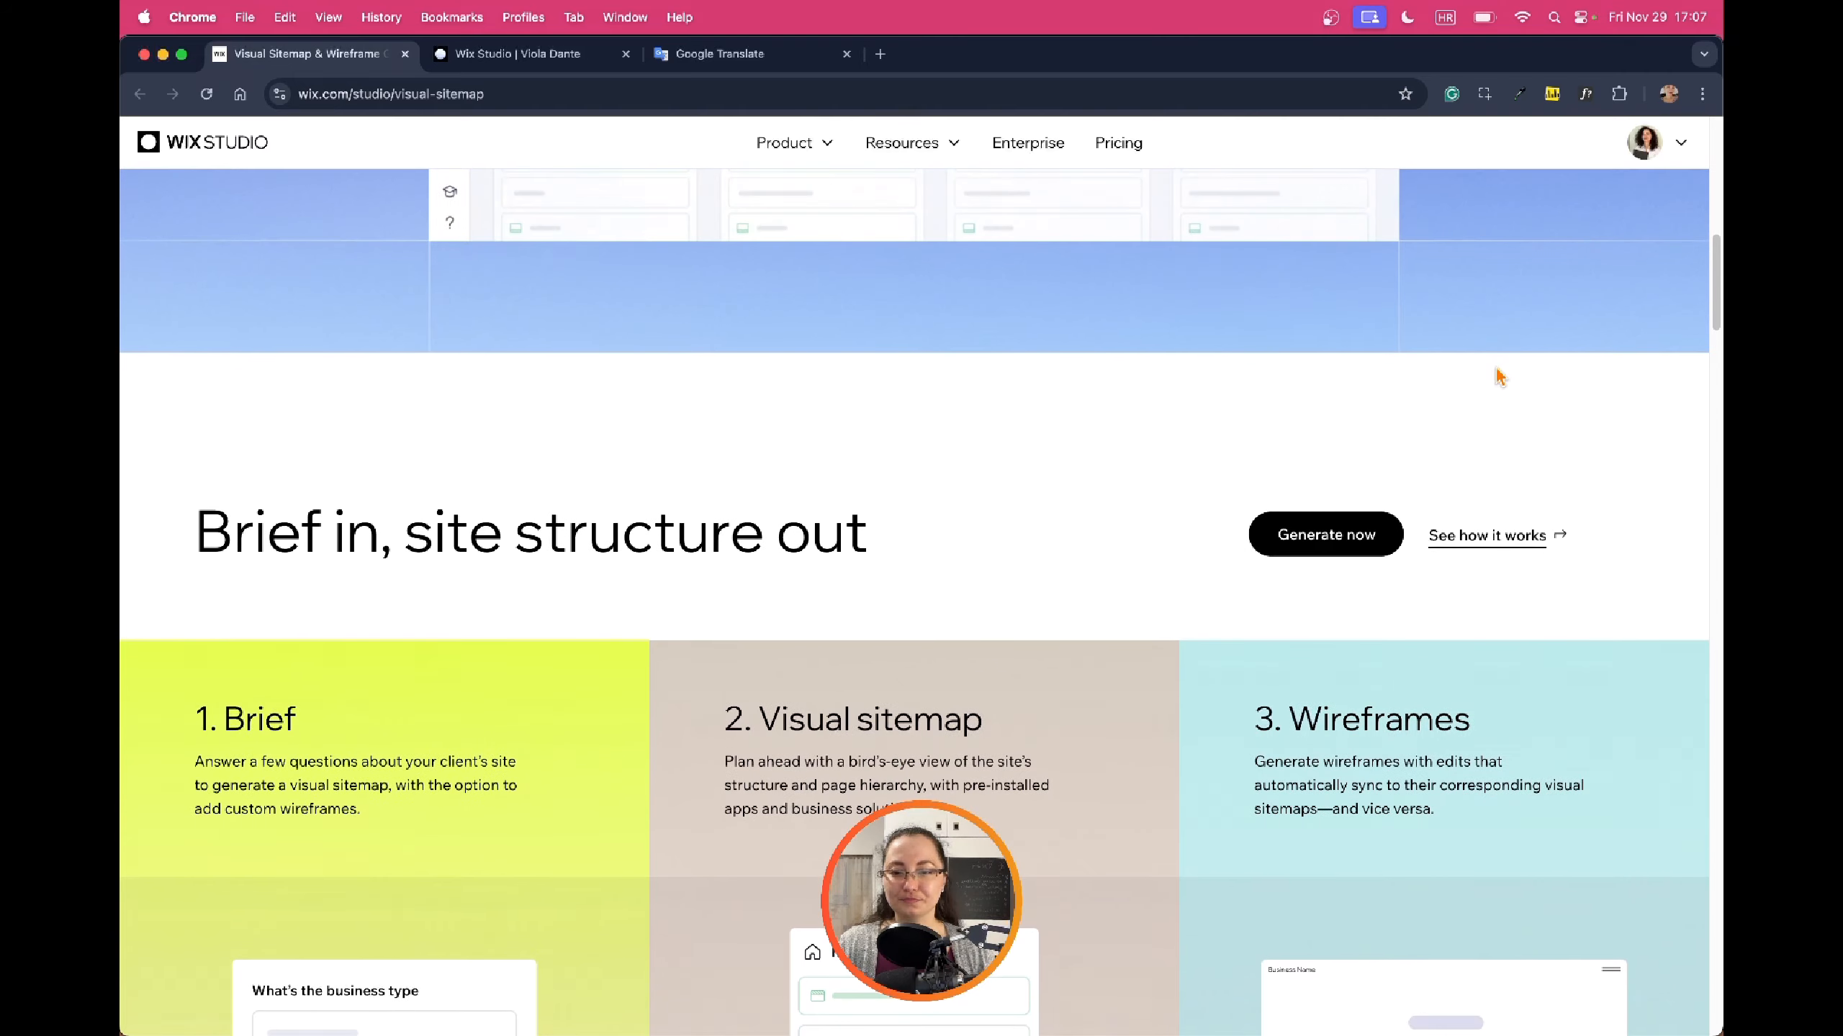
scroll(1499, 374, down, 5)
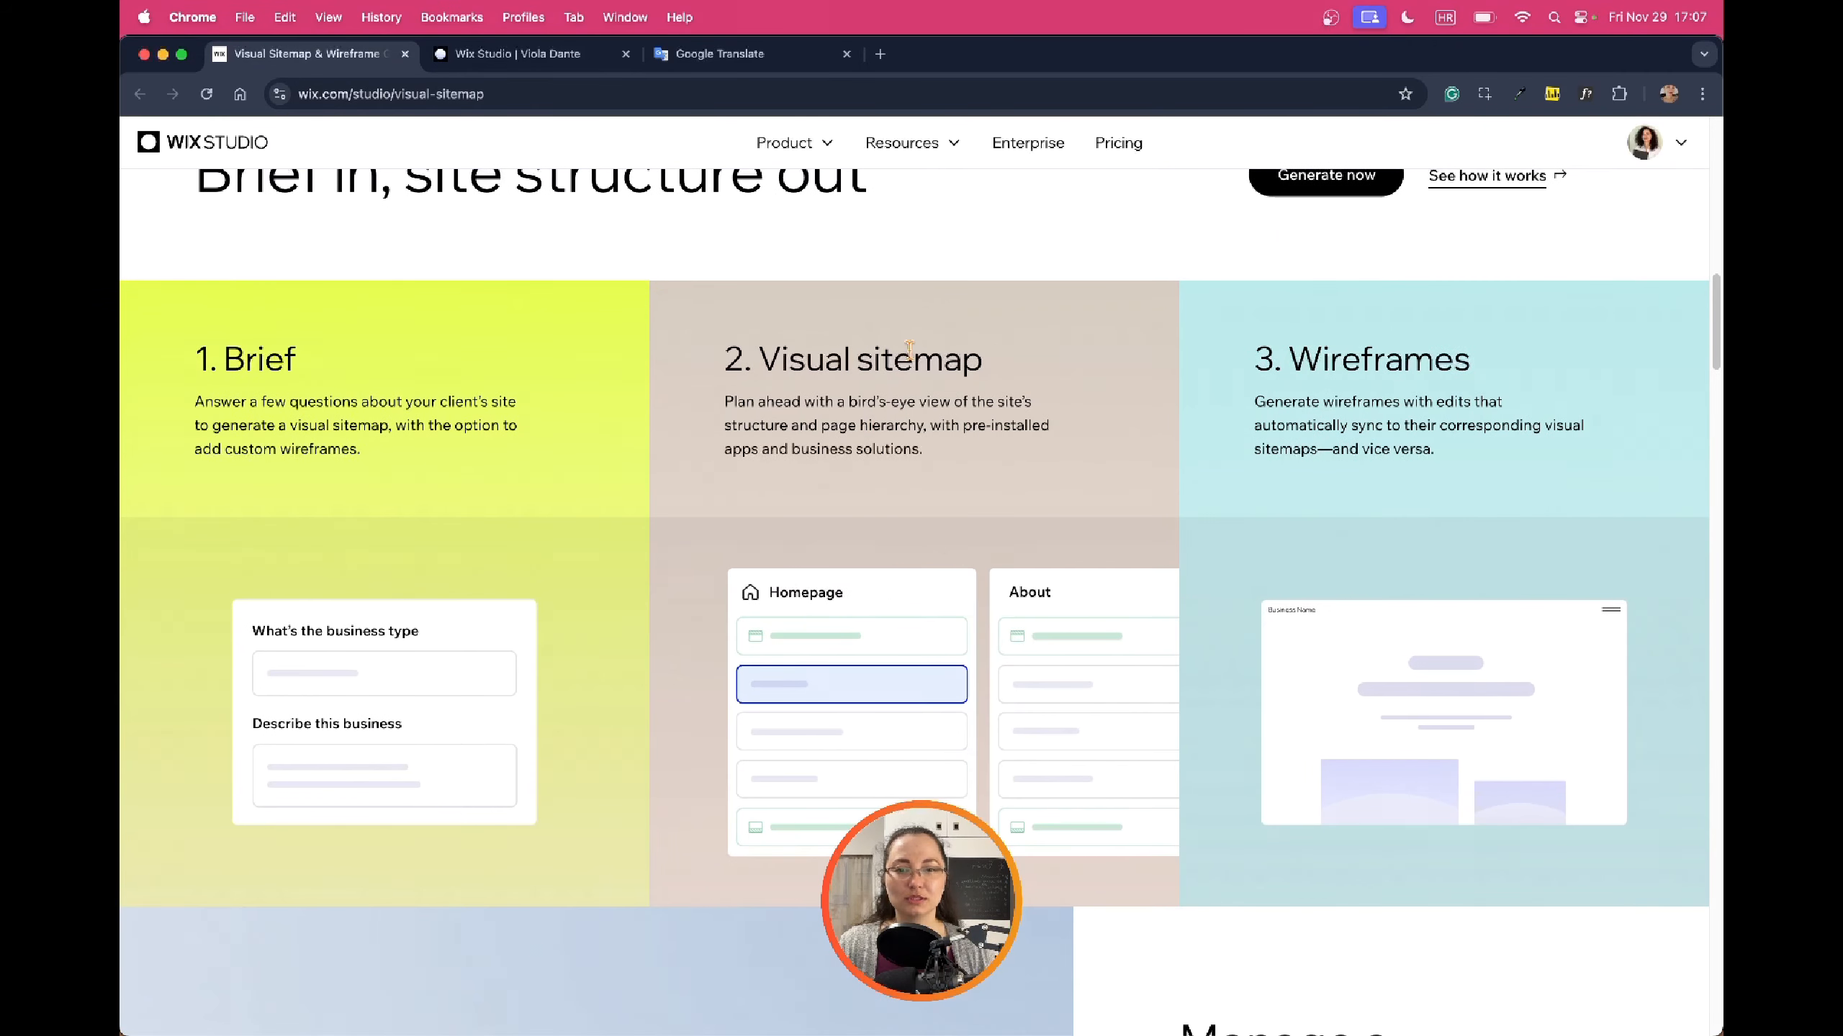
scroll(894, 415, up, 13)
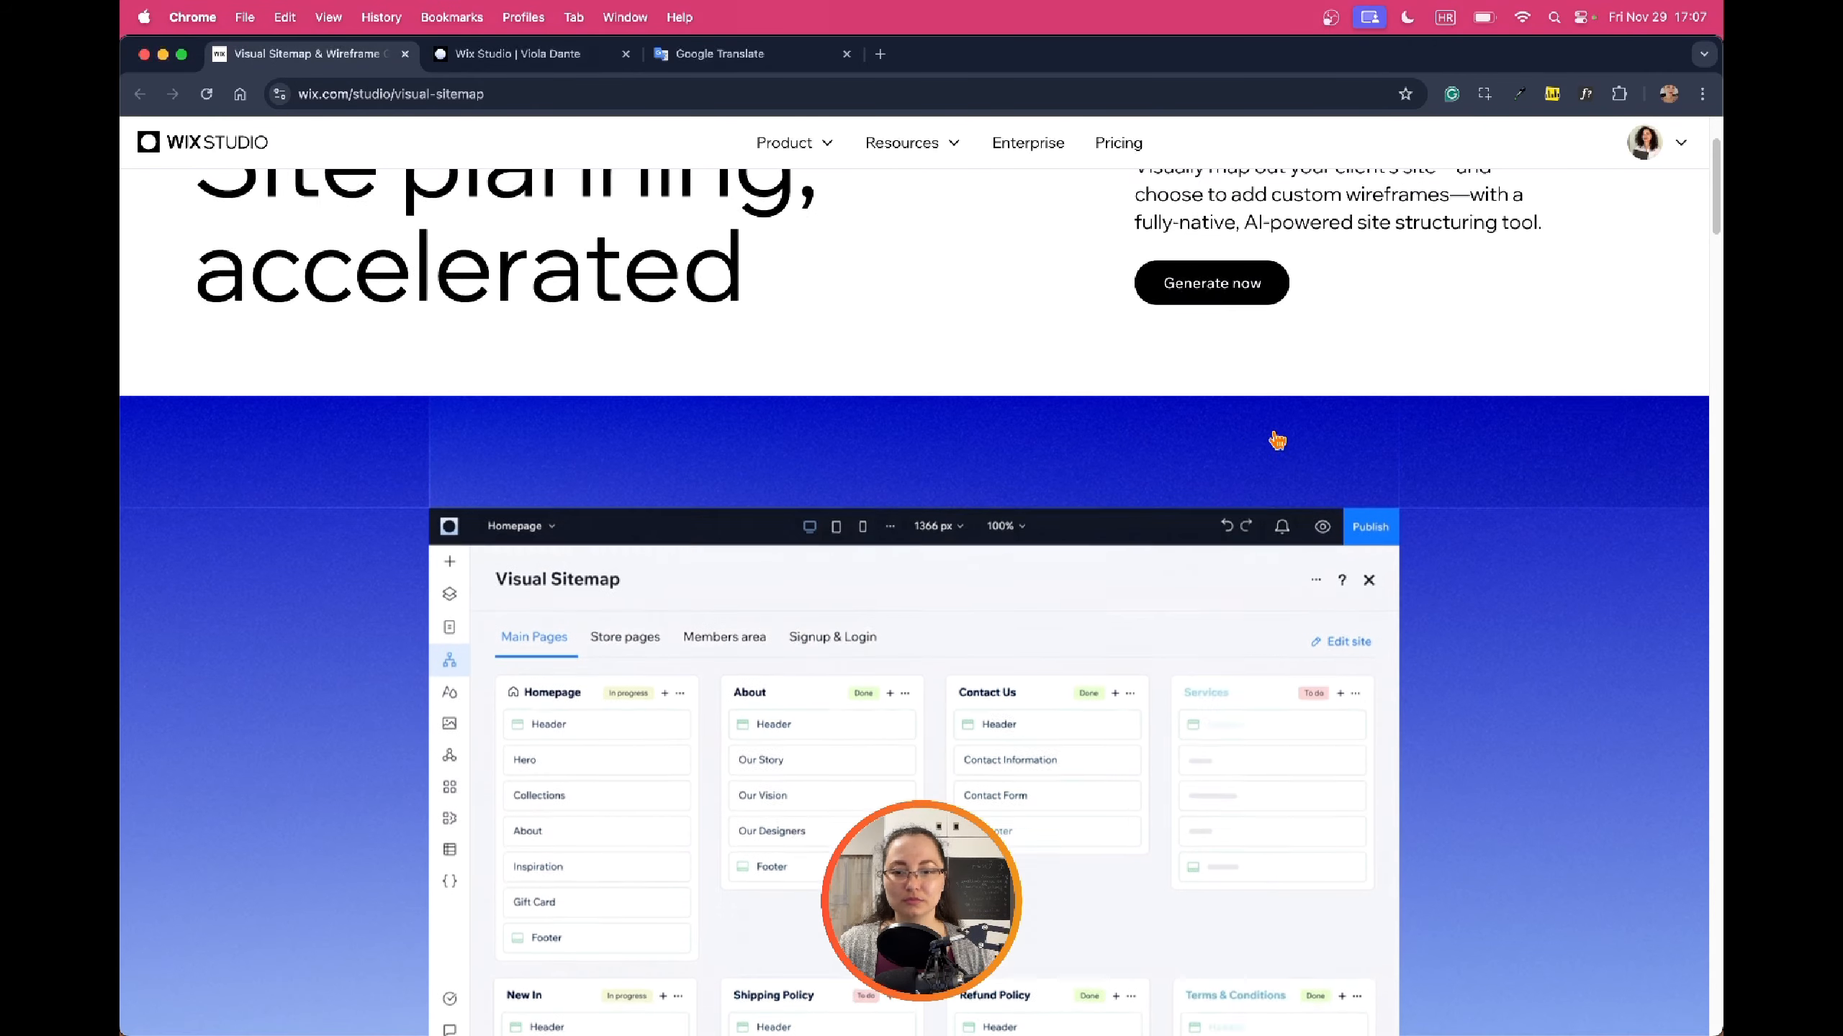
scroll(1275, 436, down, 1)
click(517, 54)
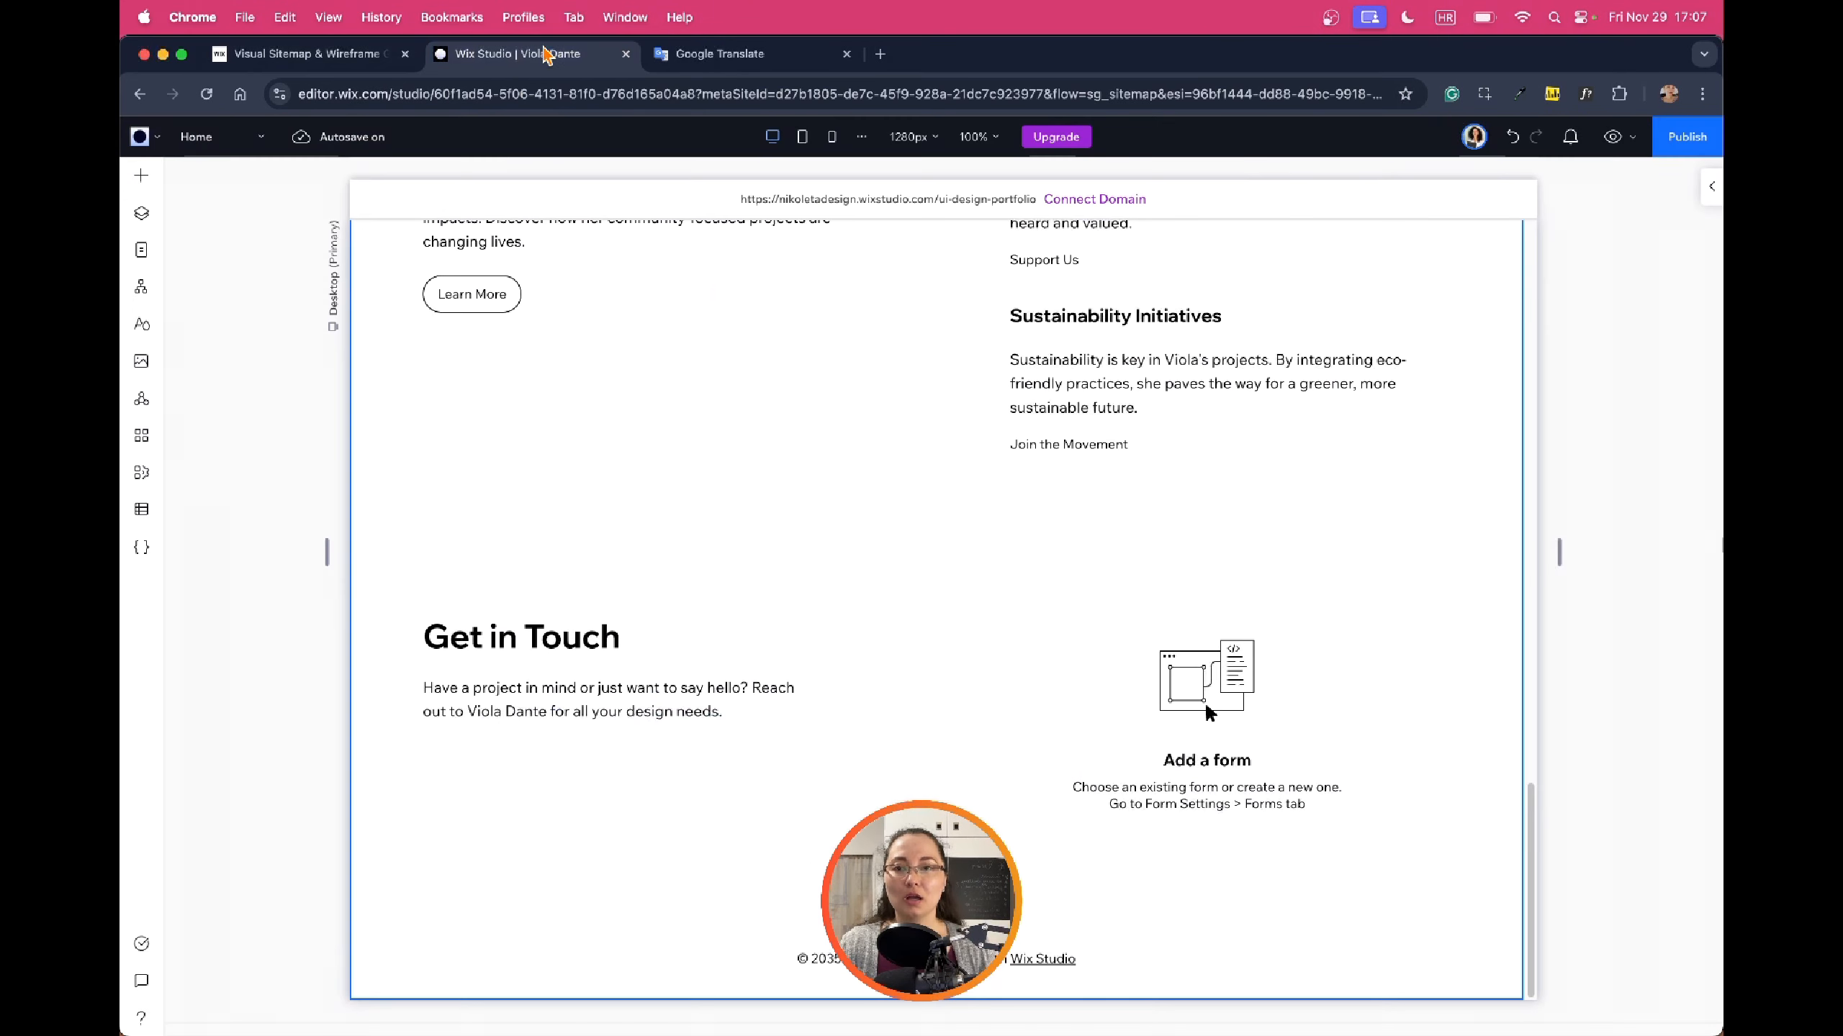
In the Visual Sitemap, move About's Design Philosophy section below Career Highlights
click(147, 292)
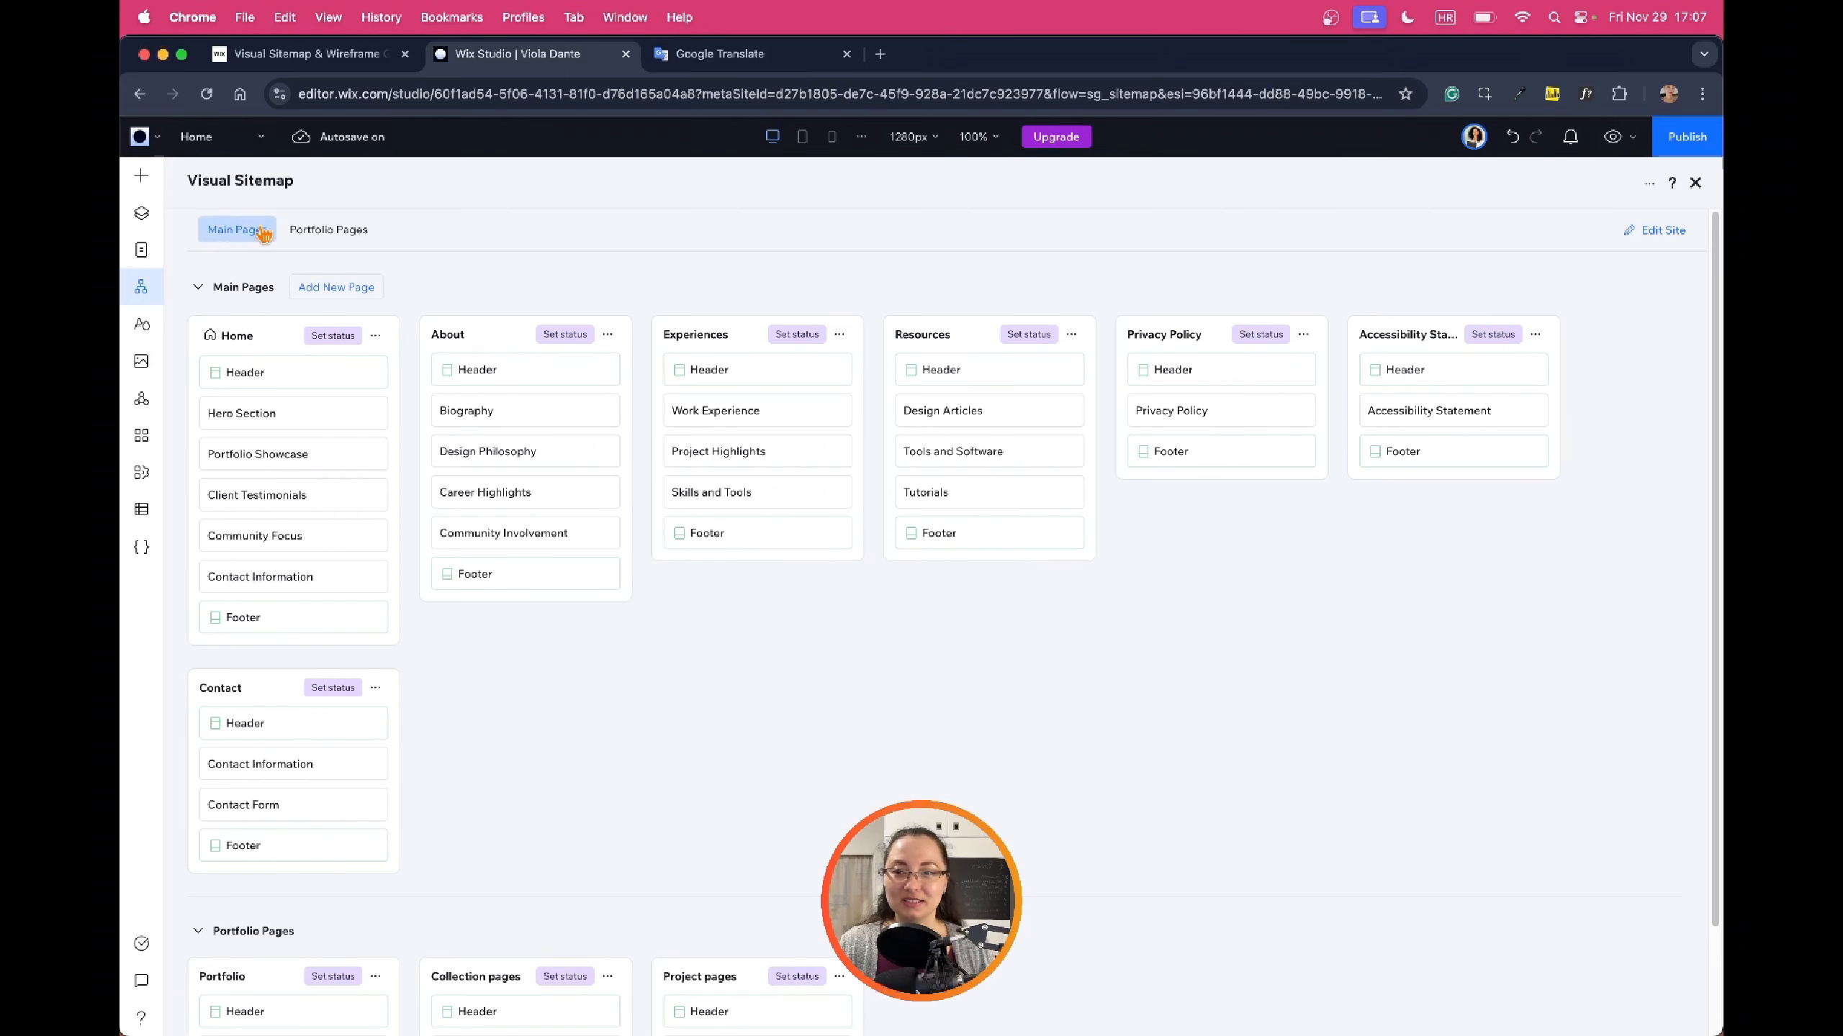
click(341, 231)
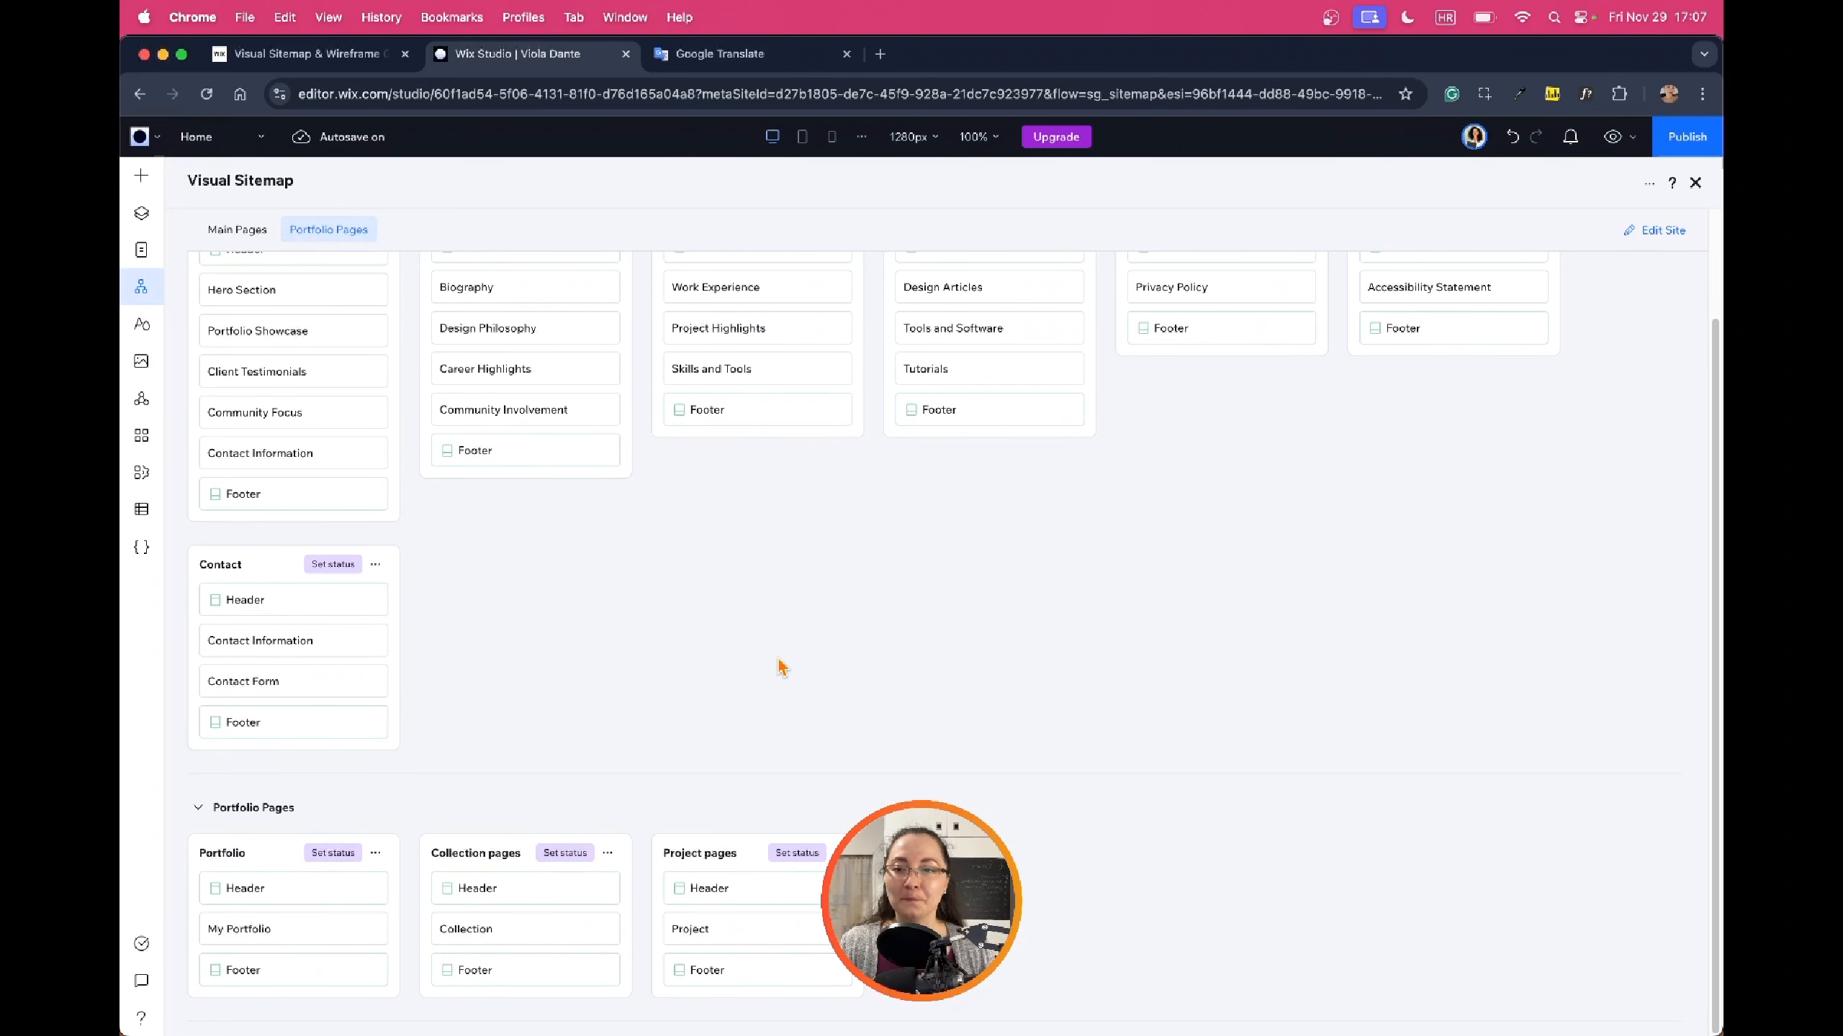
scroll(781, 666, up, 2)
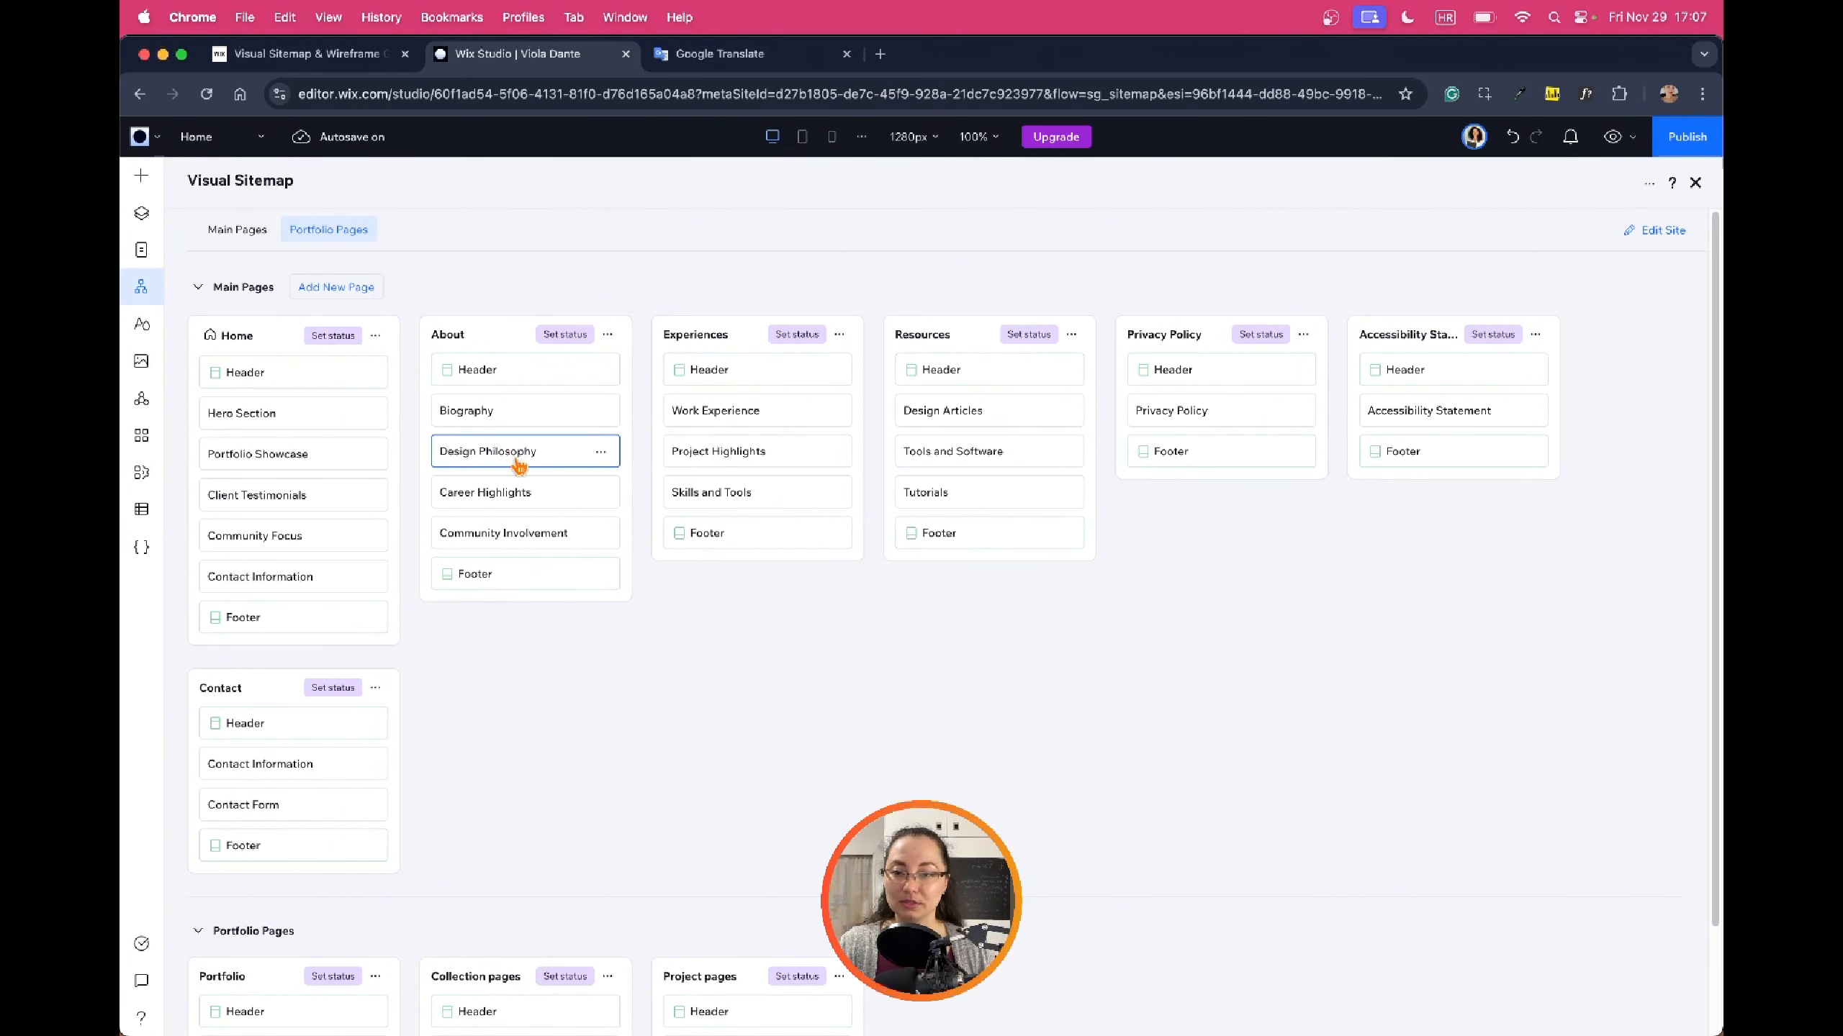
drag(519, 464, 520, 497)
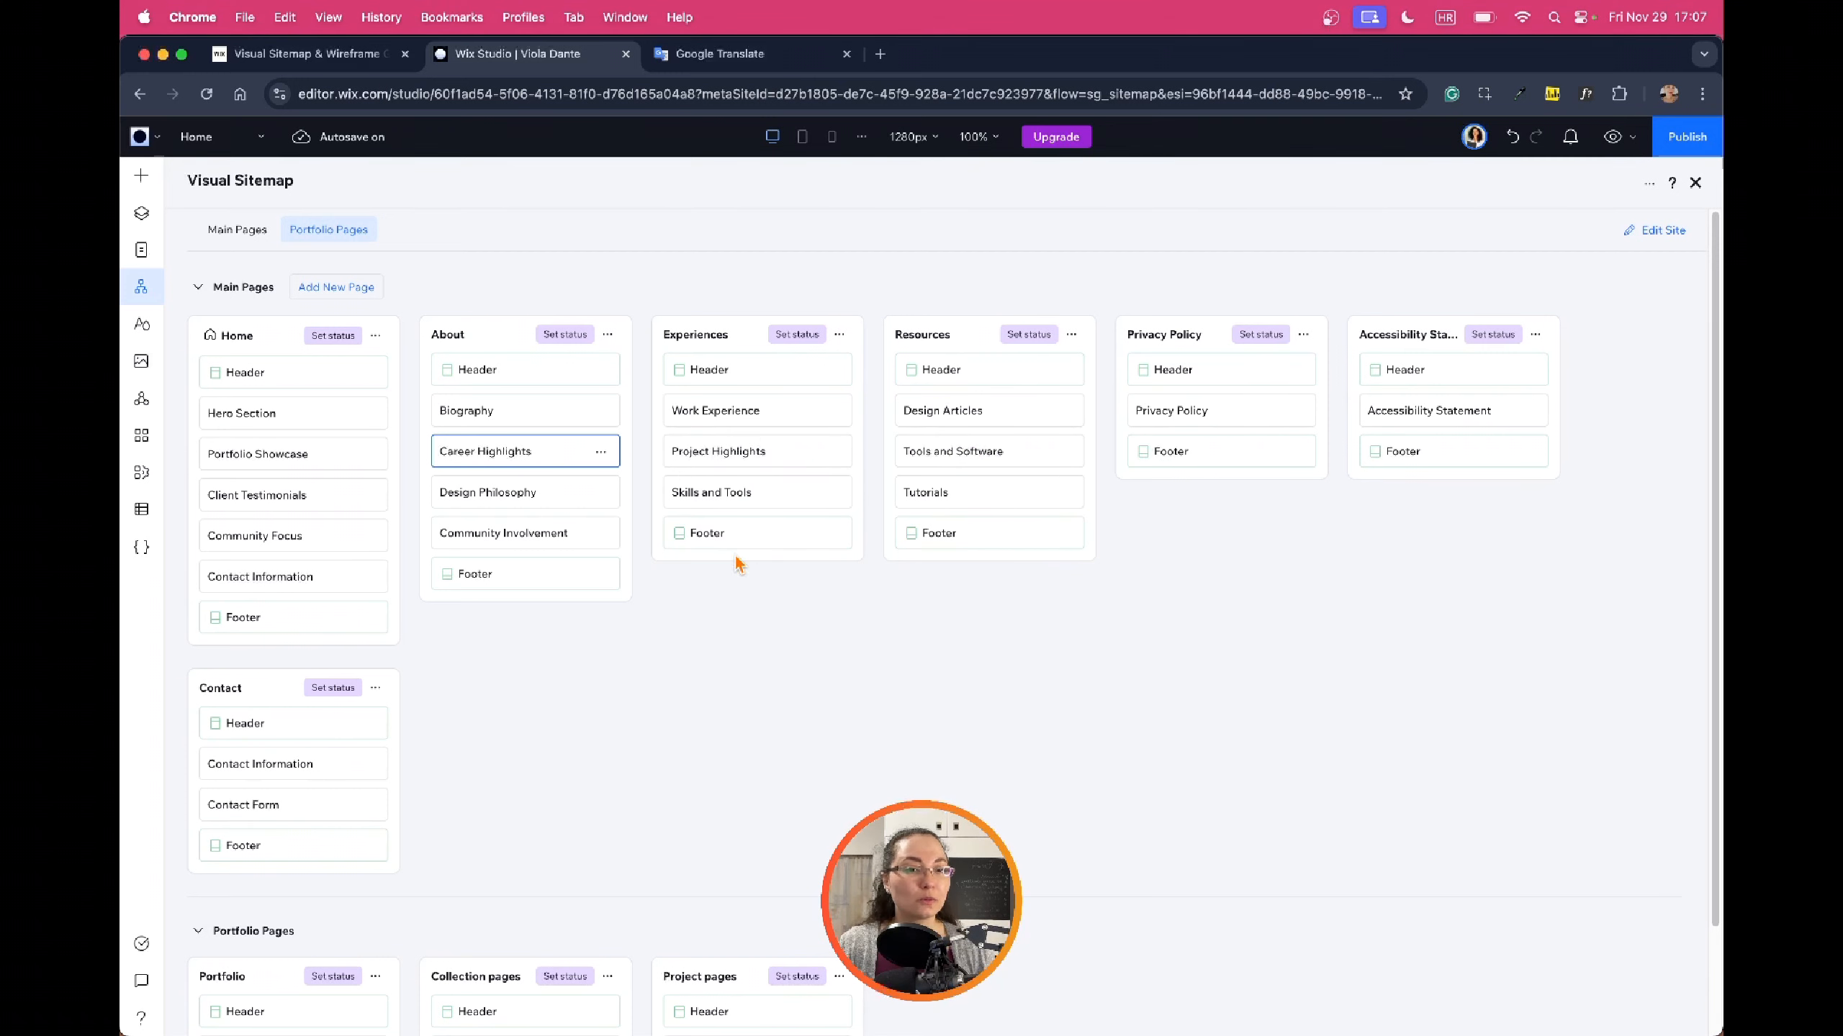
scroll(726, 559, down, 2)
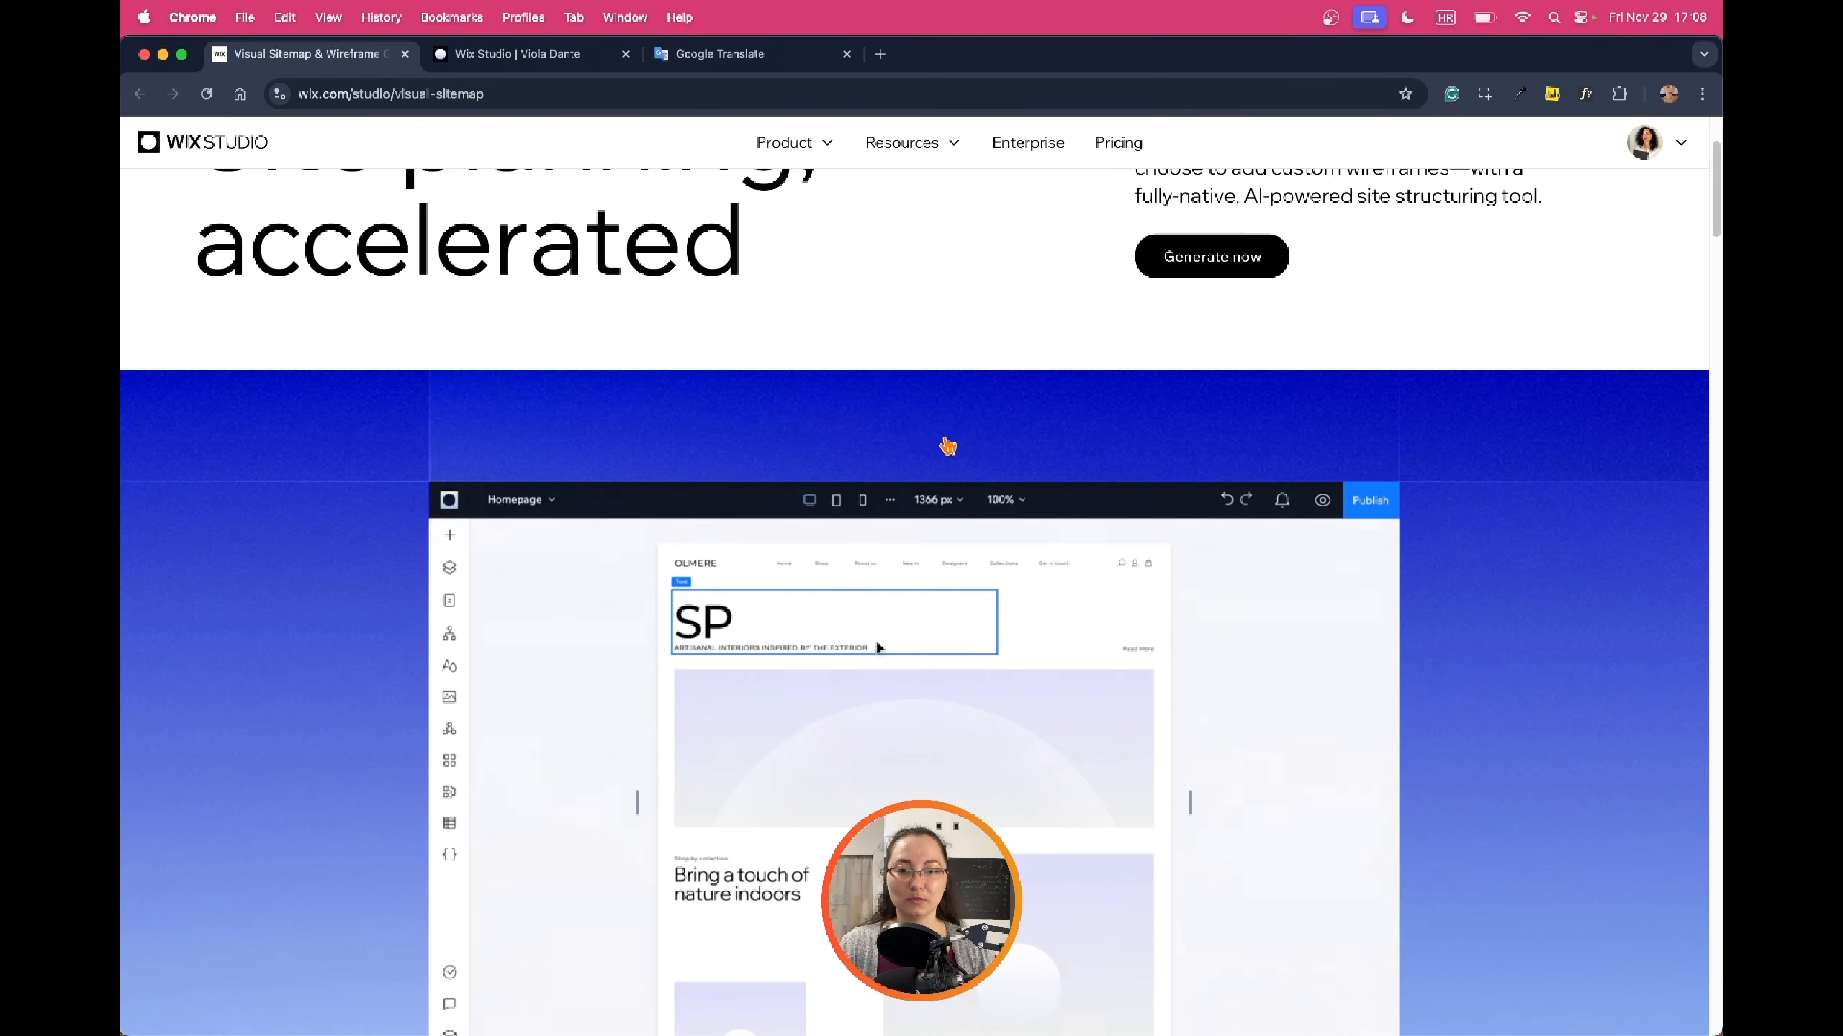
scroll(950, 444, down, 5)
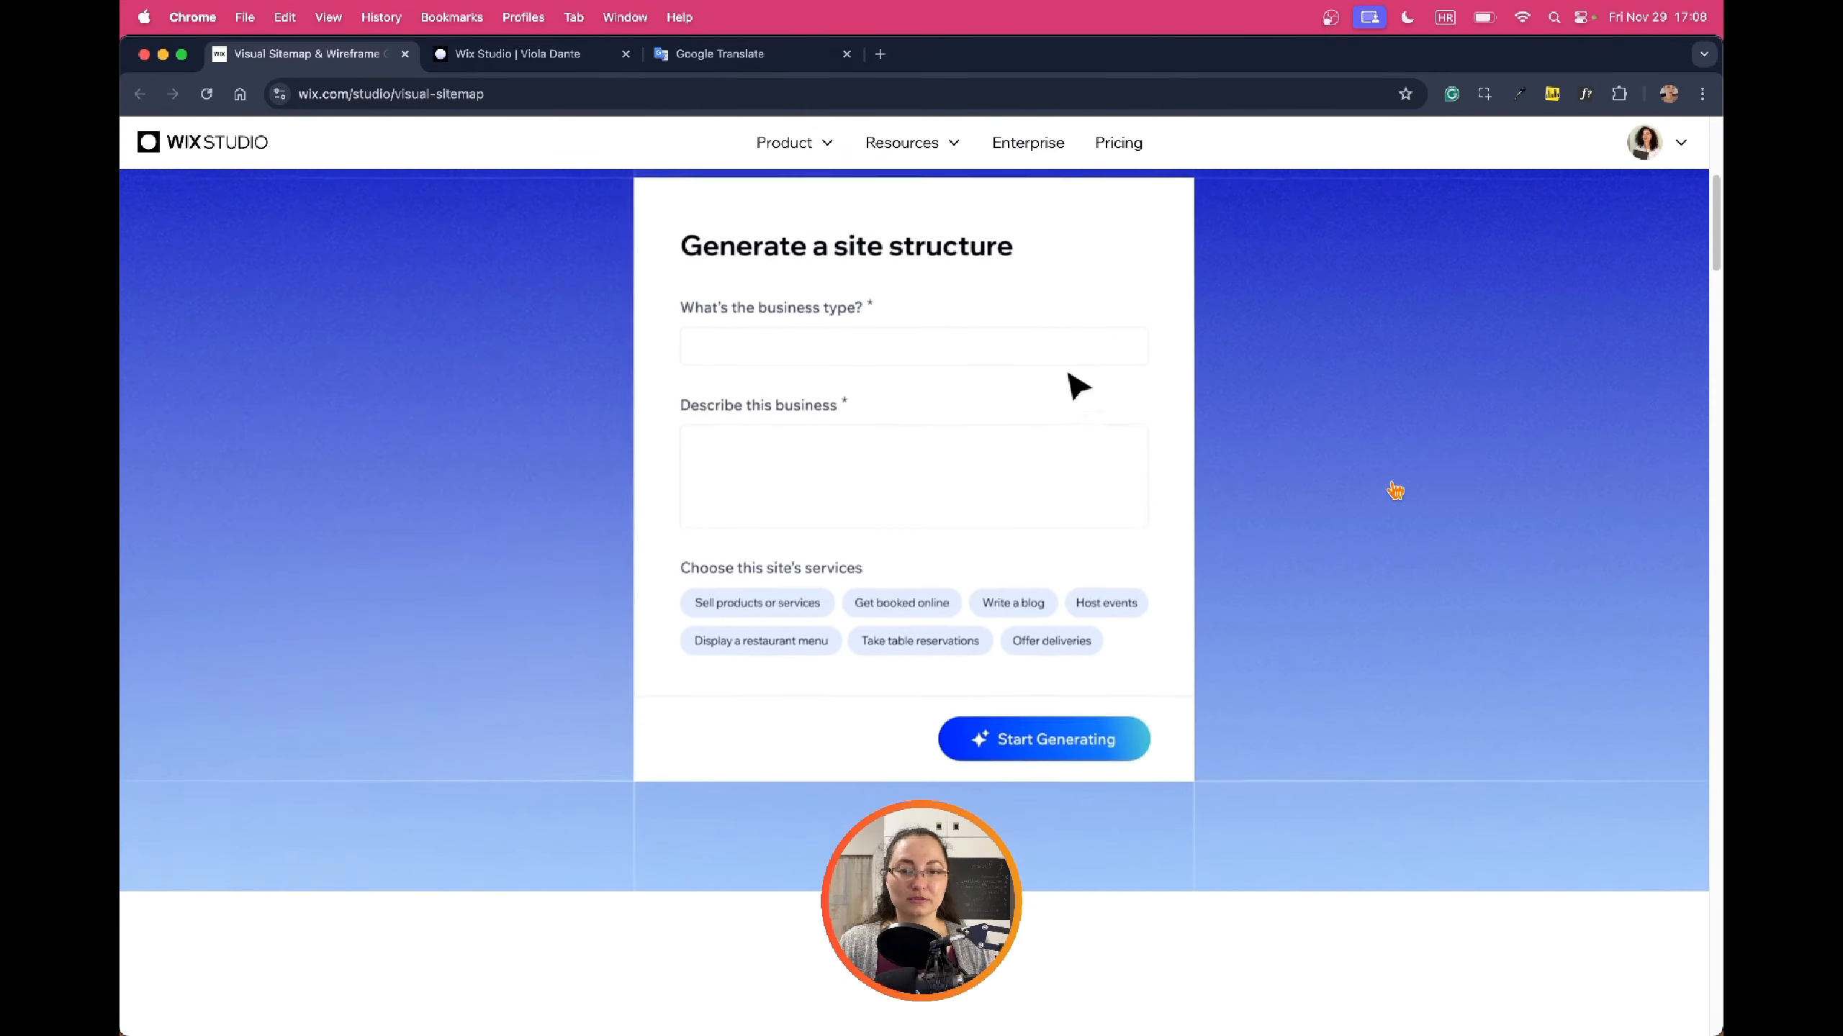
Scroll down the Visual Sitemap product page
scroll(1284, 496, down, 10)
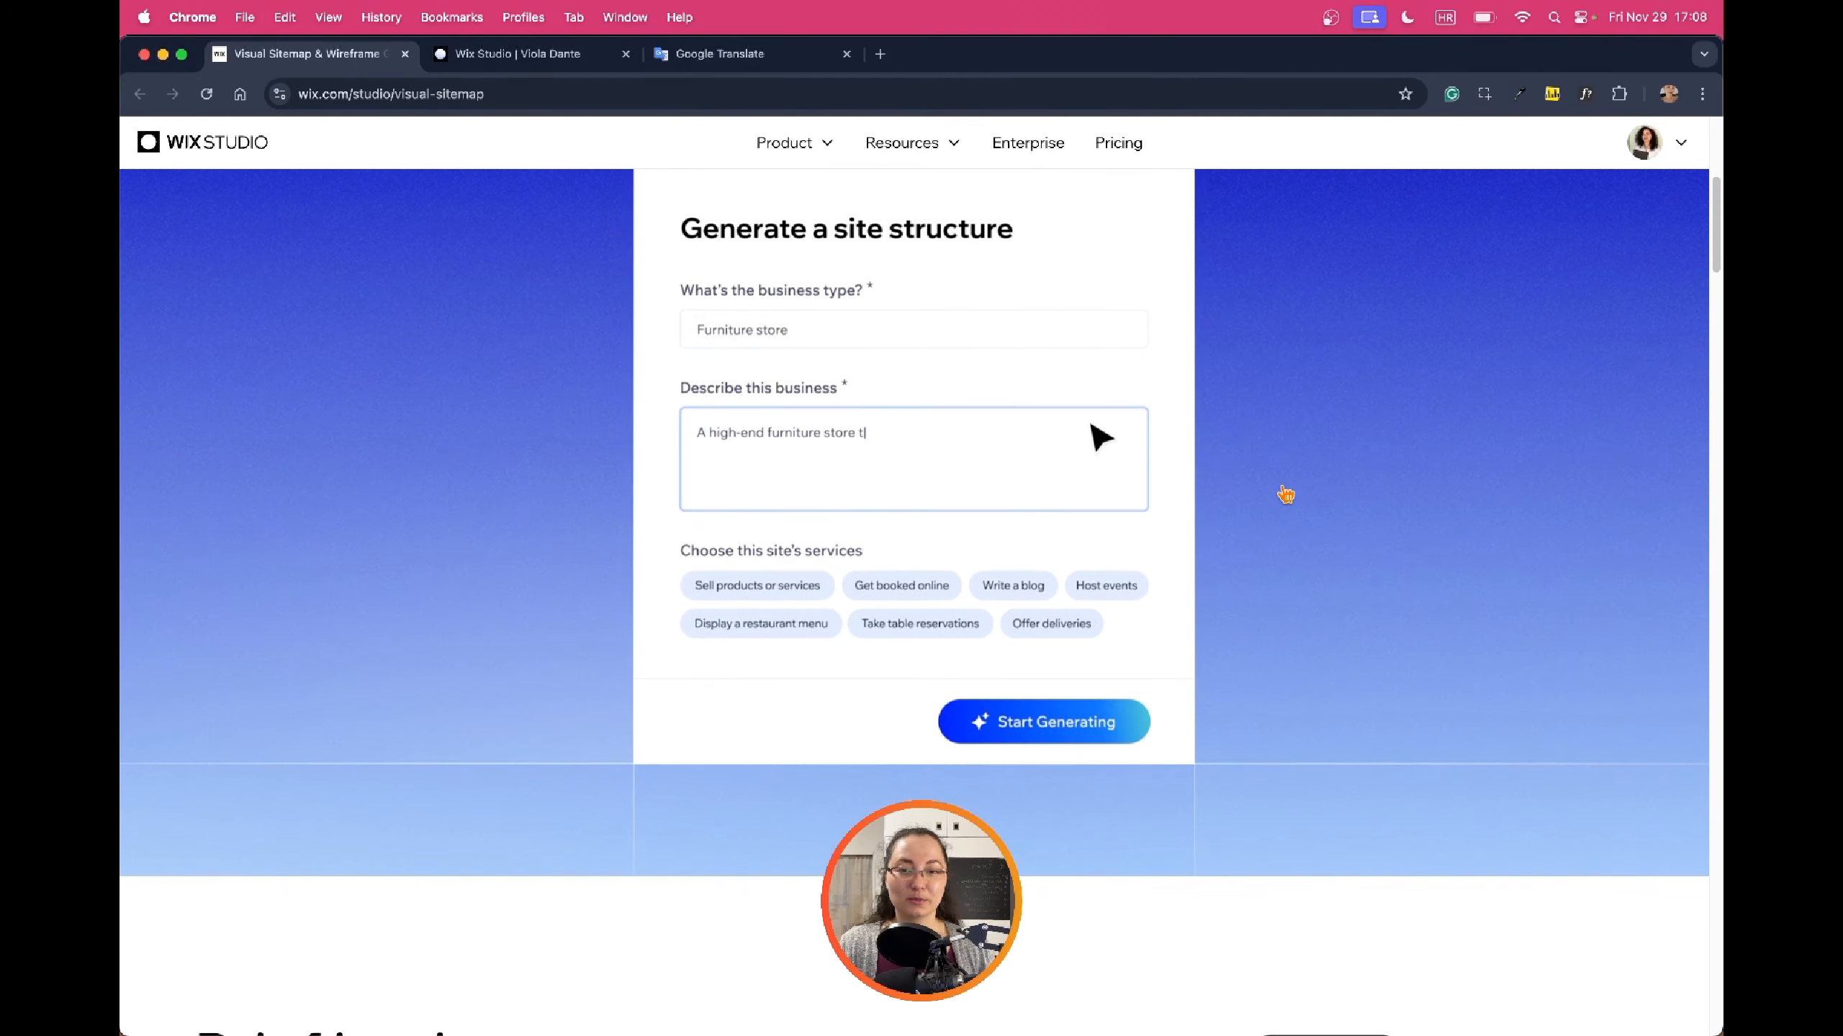
scroll(1291, 499, down, 7)
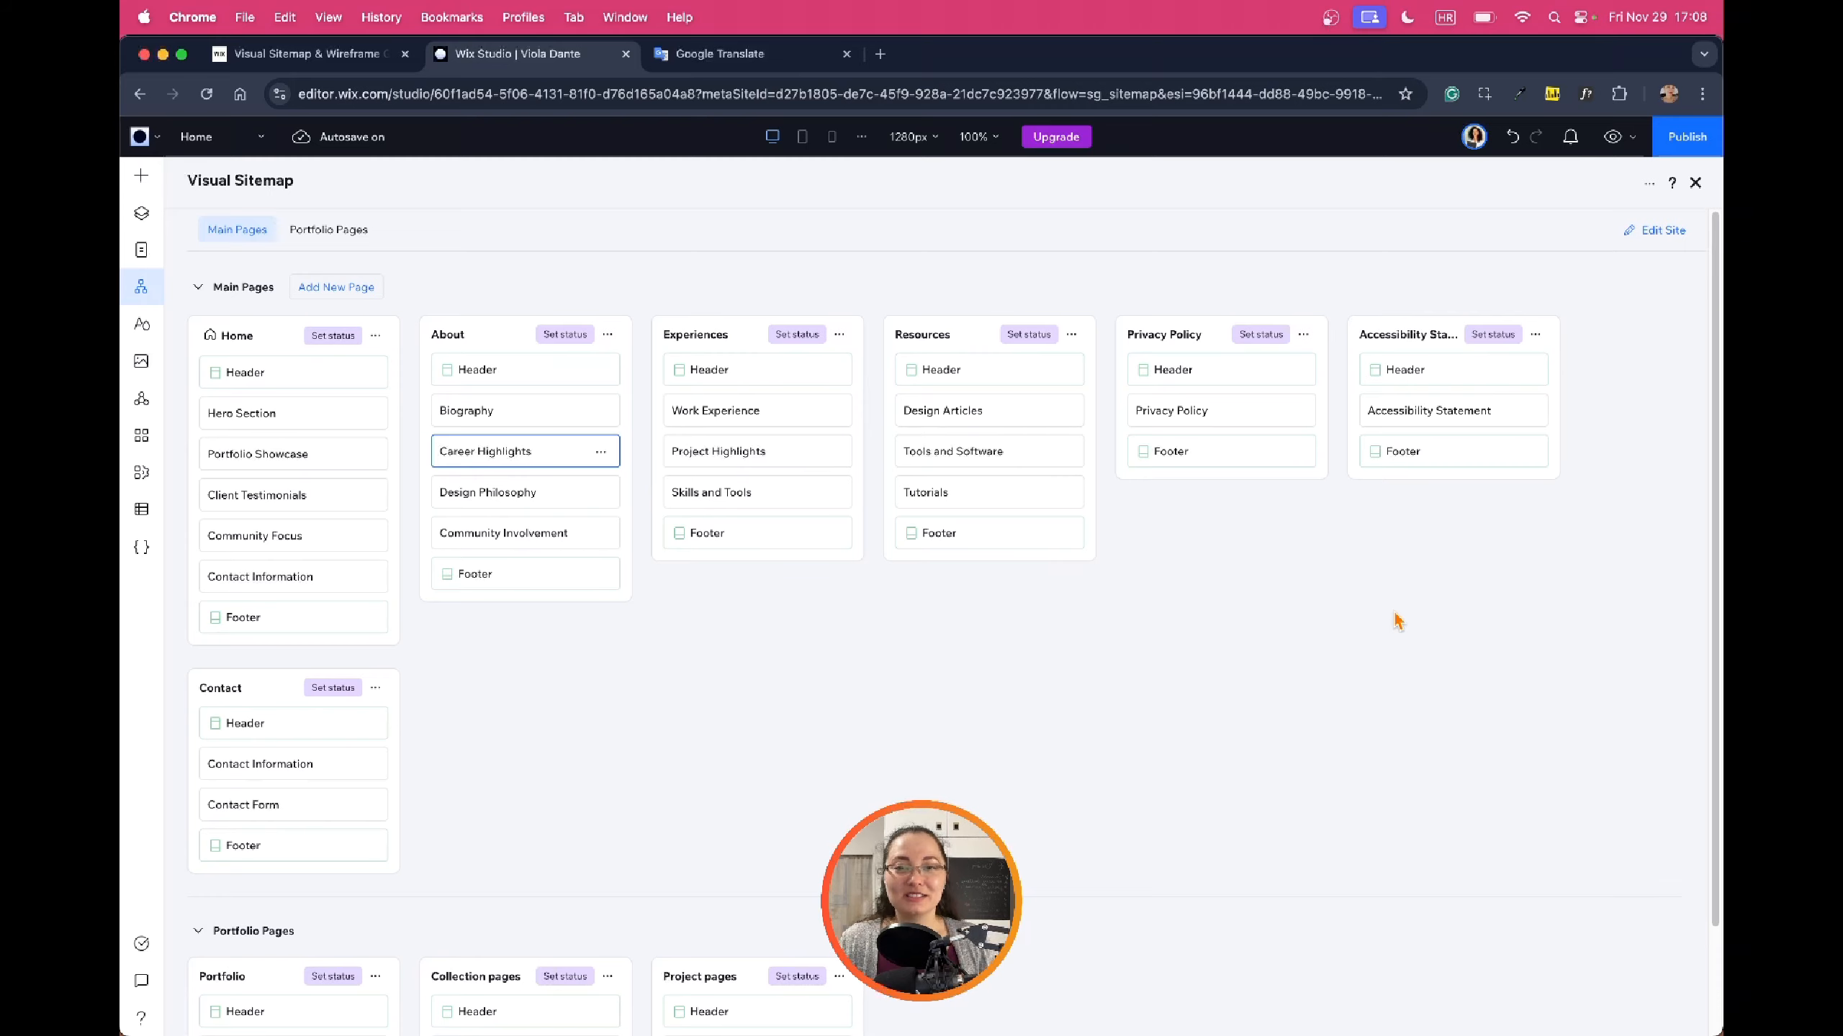
Replace the Visual Sitemap with the Site Pages list beside the Home page
click(144, 249)
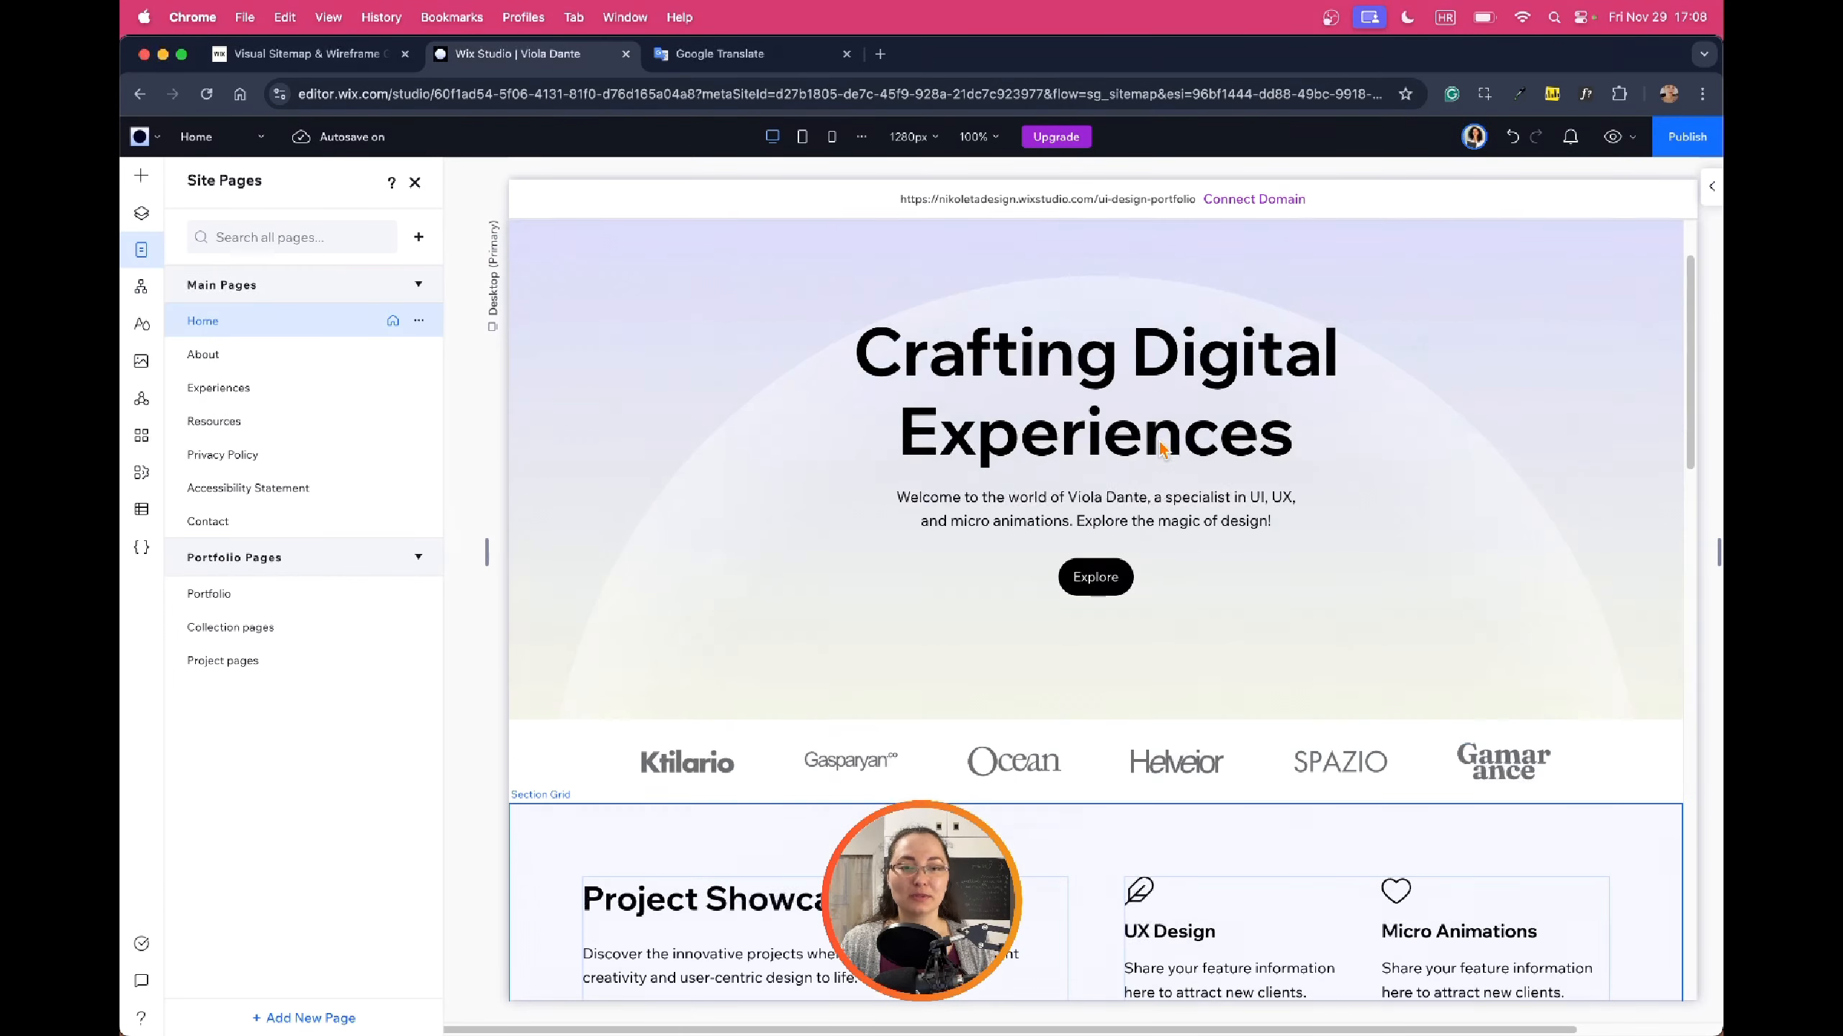